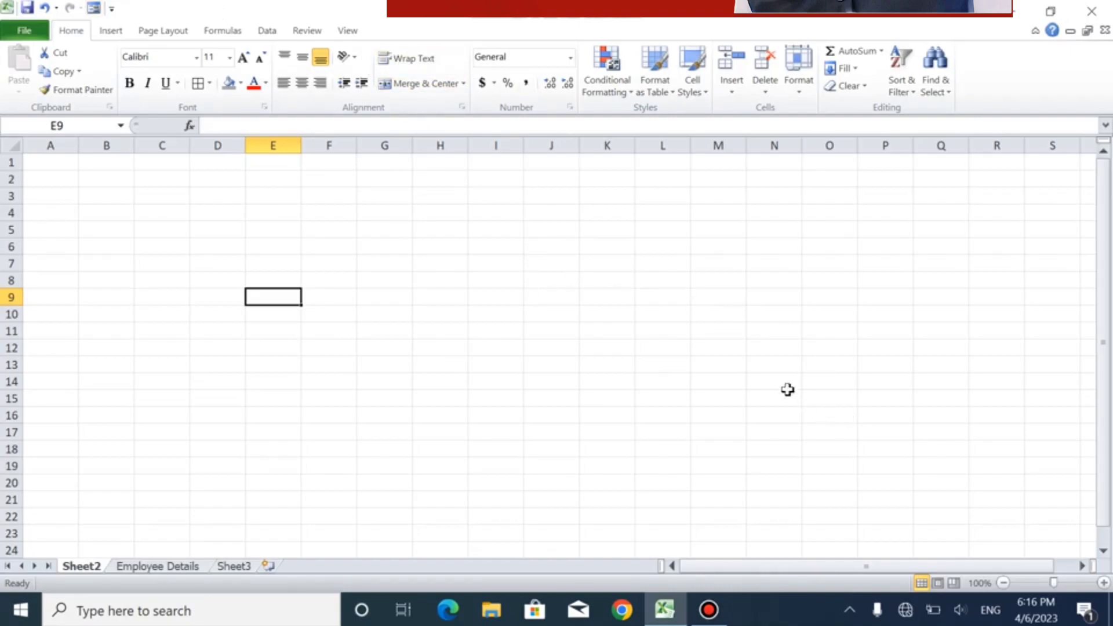
- Switch the sheet to Page Layout and Page Break Preview, and return to Normal view so the page boundary line shows
left_click(941, 583)
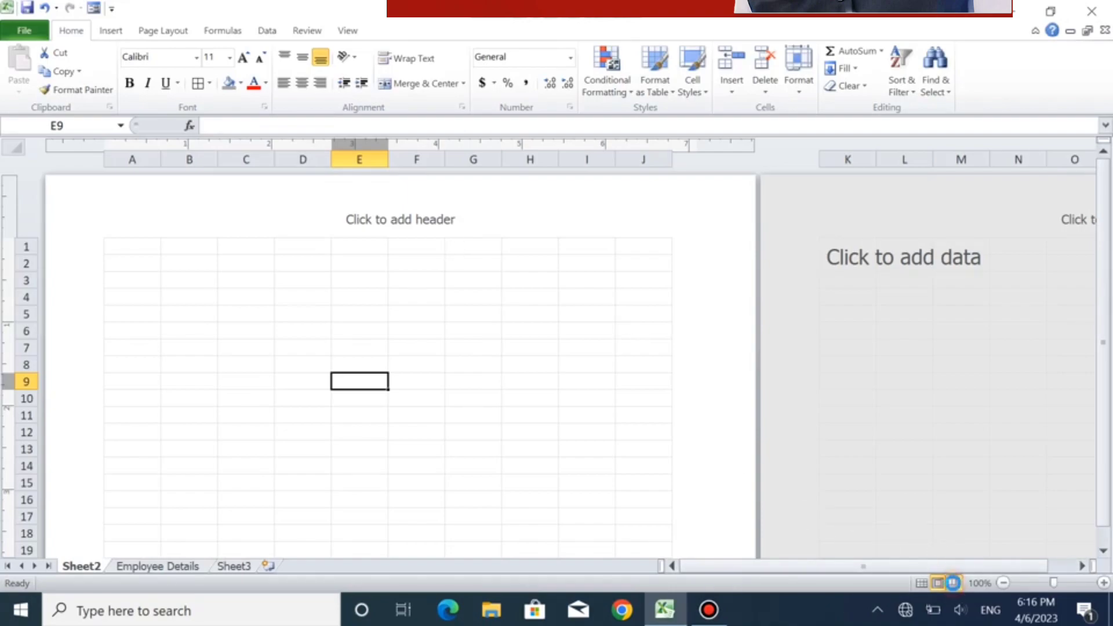
left_click(953, 583)
left_click(436, 308)
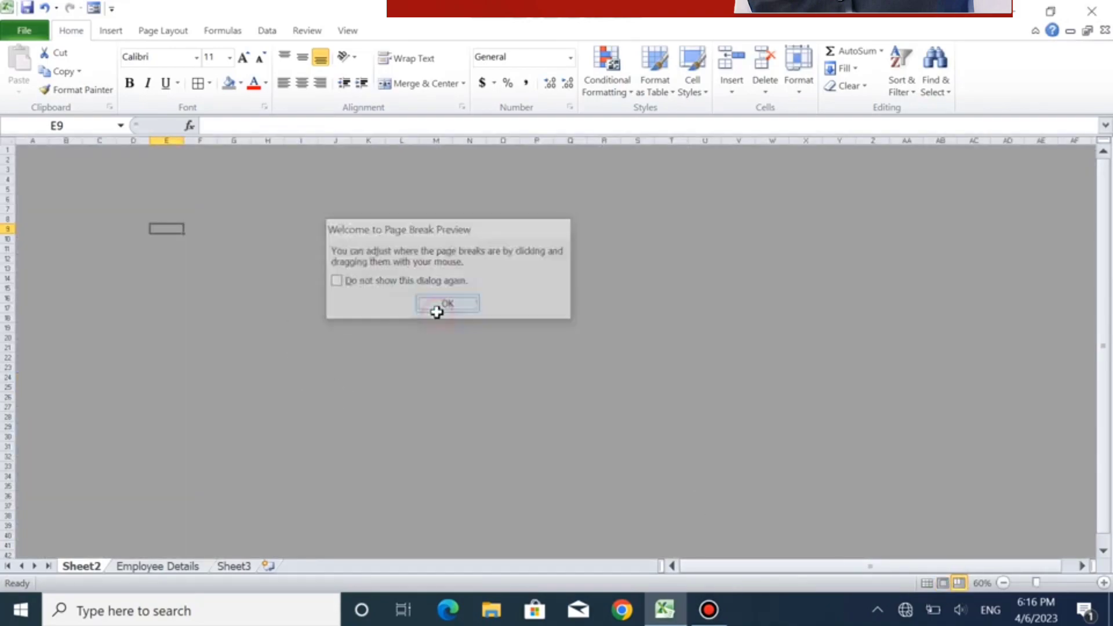
left_click(931, 583)
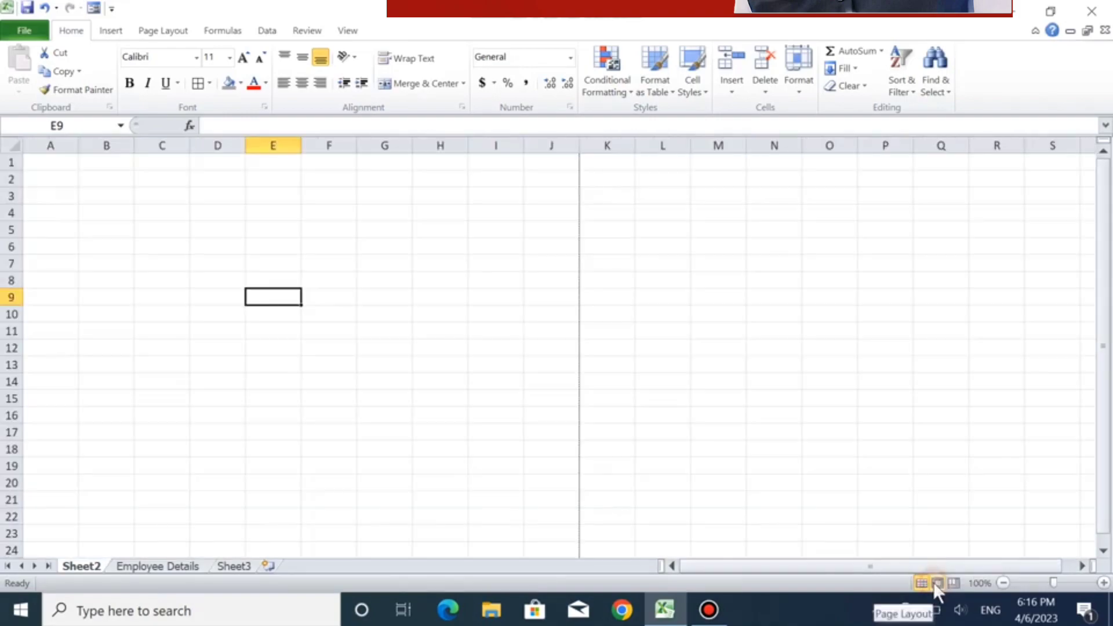
- Enter the company title "ABC Motars PVT.LTD." in cell A1
left_click(73, 168)
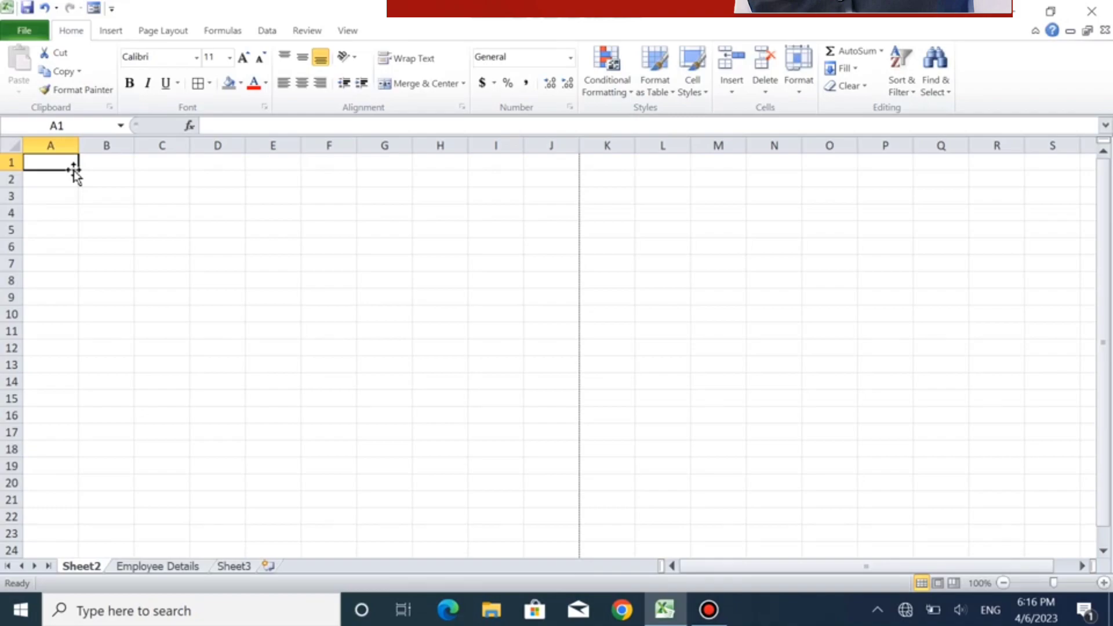
type("AB")
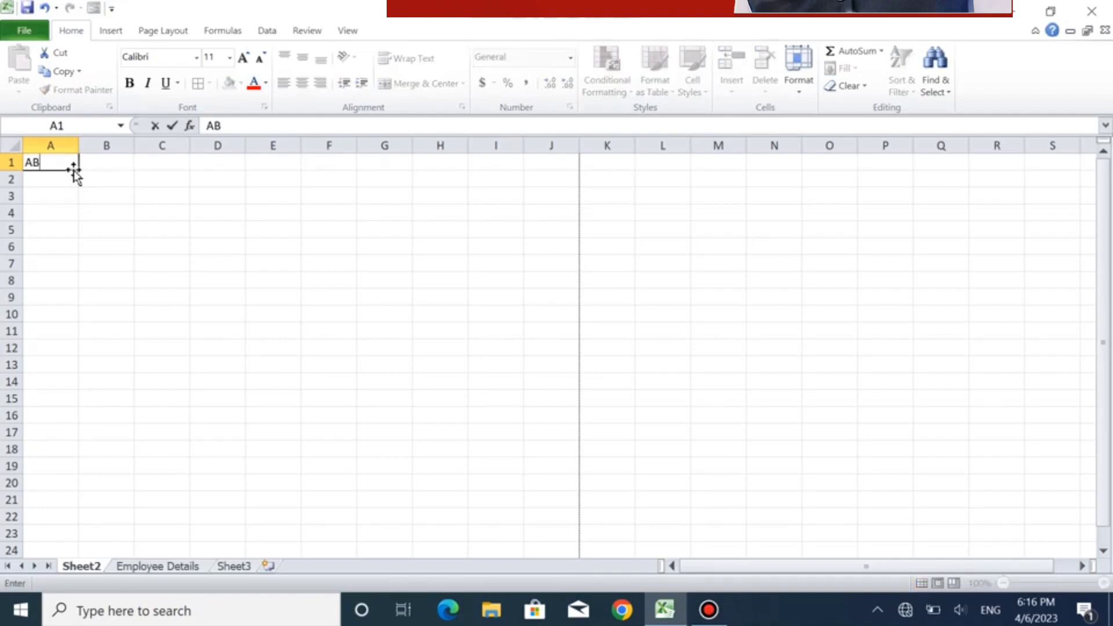
type("C Motars PVT.LTD.")
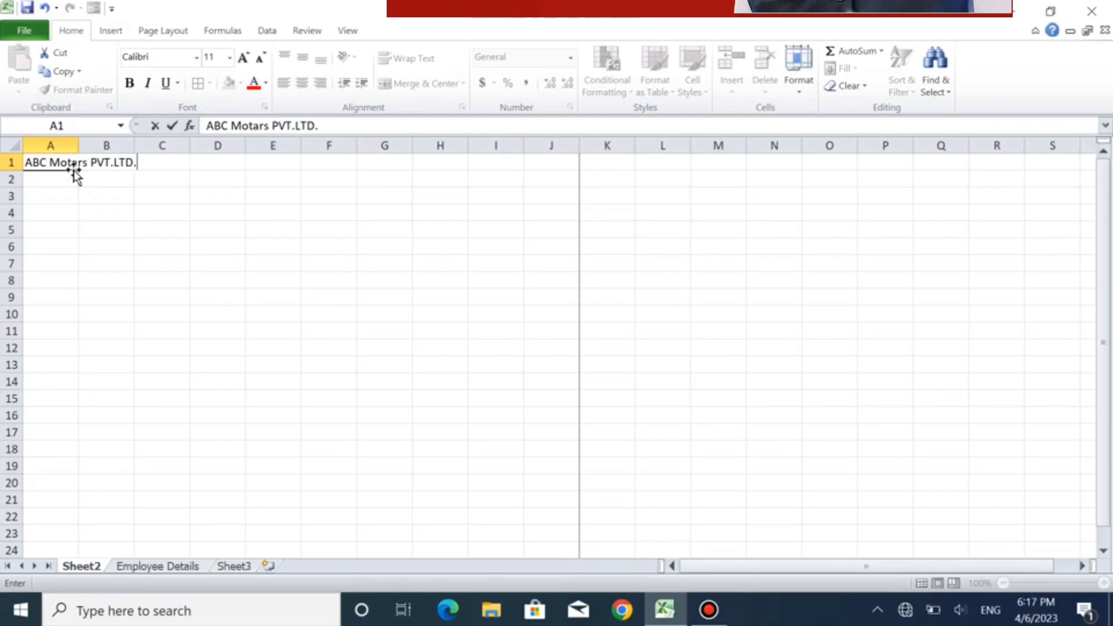
key("Return")
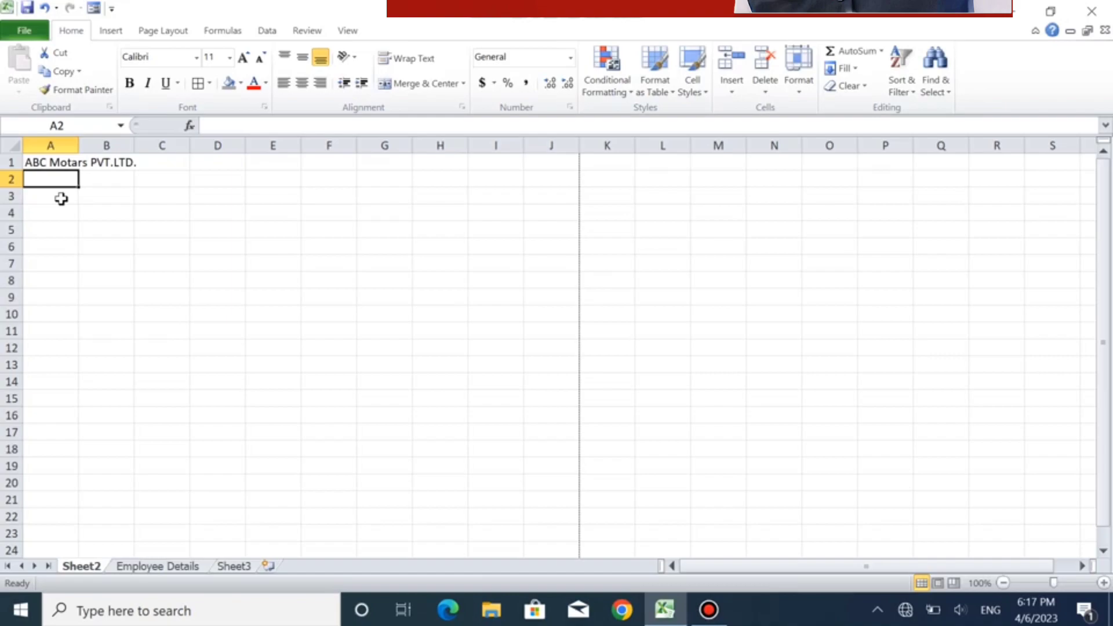
- Enter the company location "Pratapgarh UP" in cell A2
type("Pr")
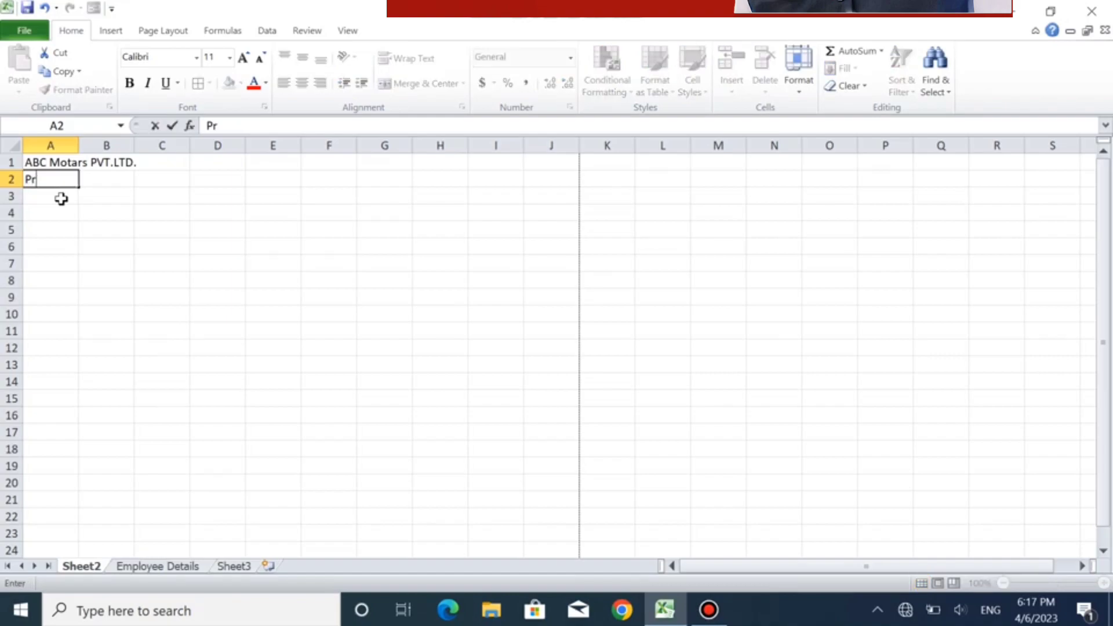
type("atapgarh UP")
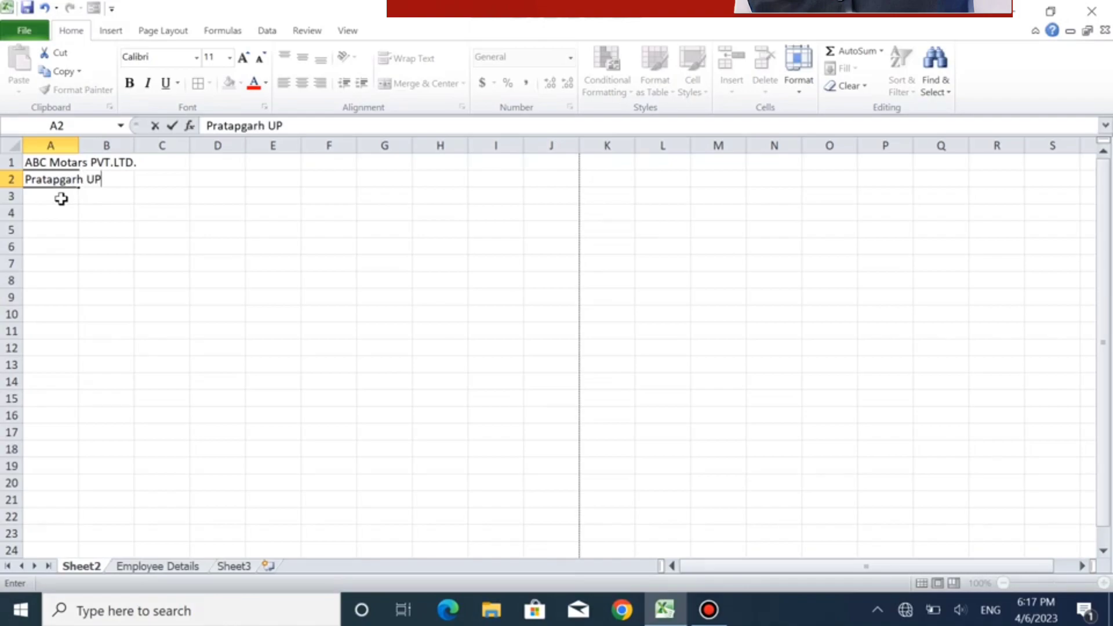
key("Return")
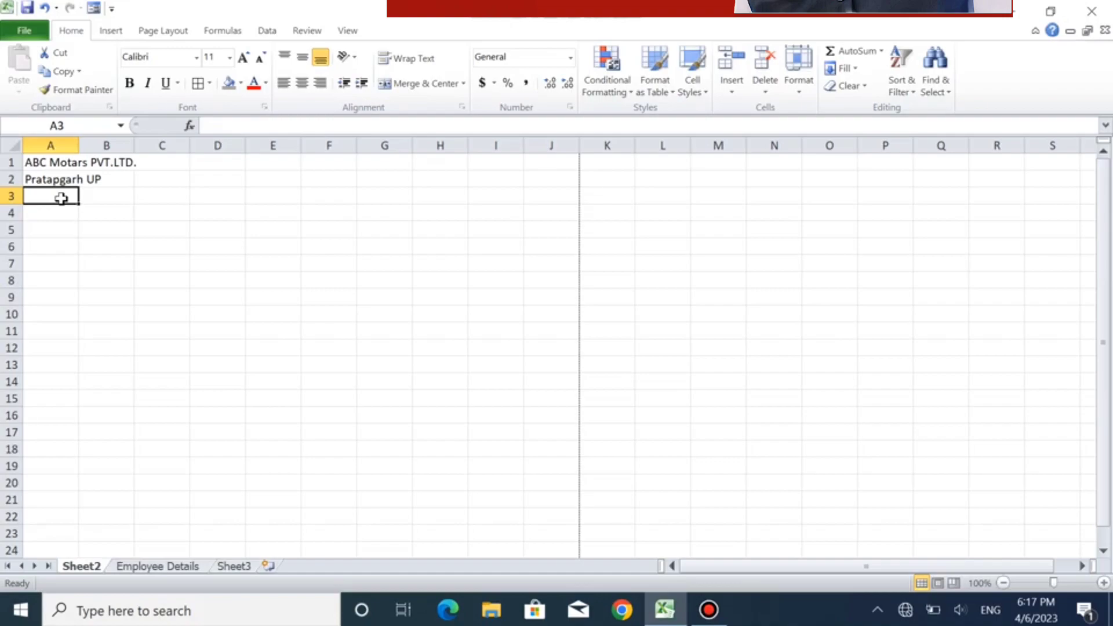
- Enter the document title "Monthly Salary Slip" in cell A3
type("Mon")
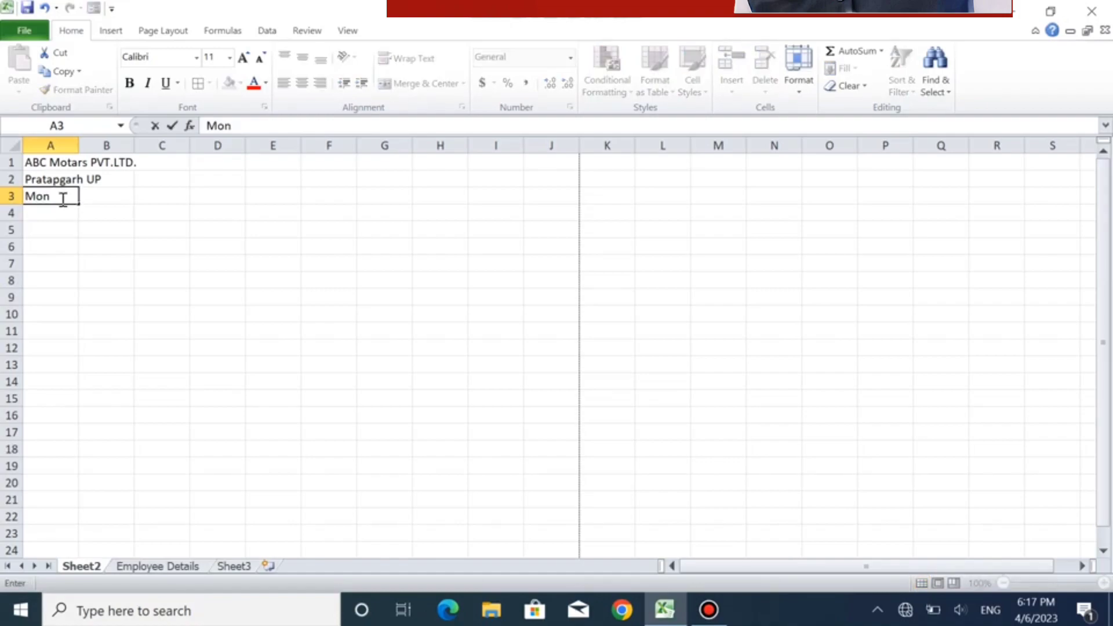
type("thly Salary Slip")
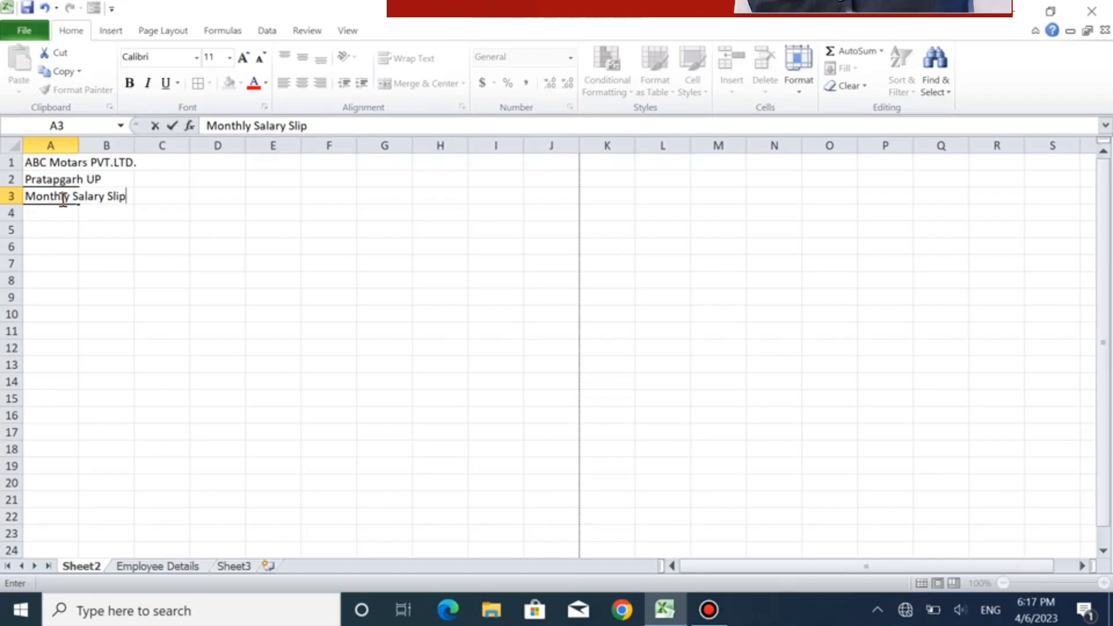
key("Return")
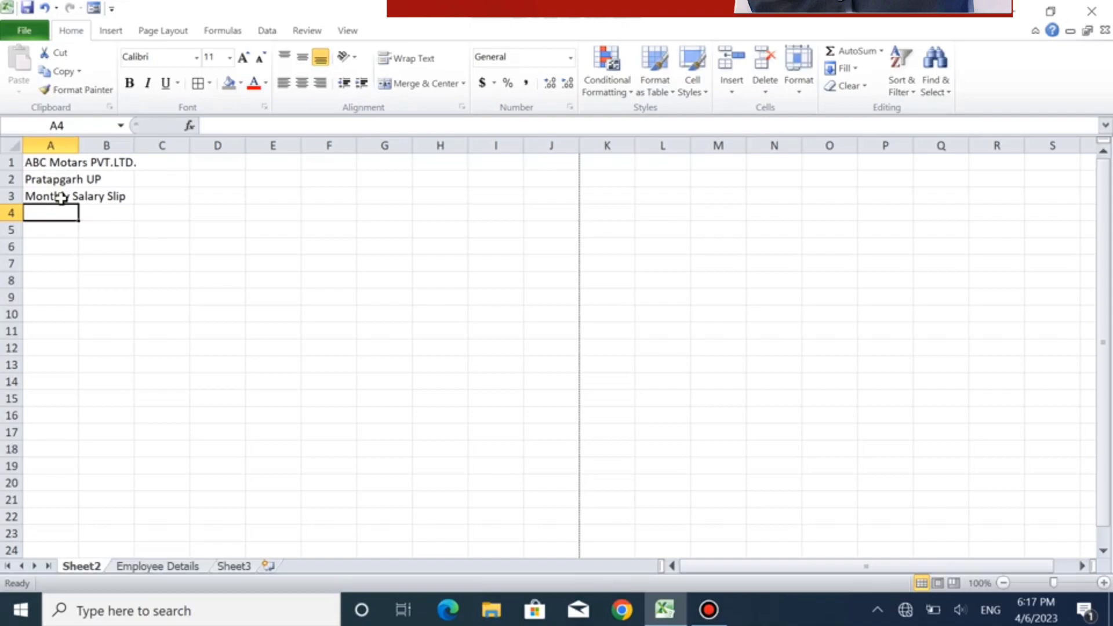
- Leave row 4 blank and enter the label "Employee ID" in cell A5
key("Return")
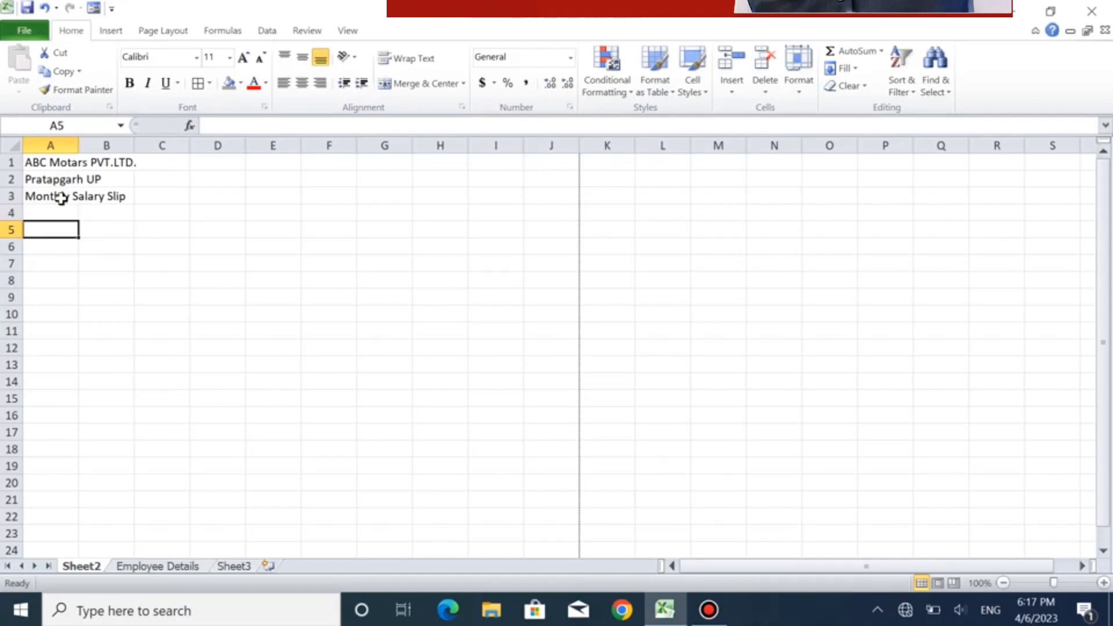
type("Em")
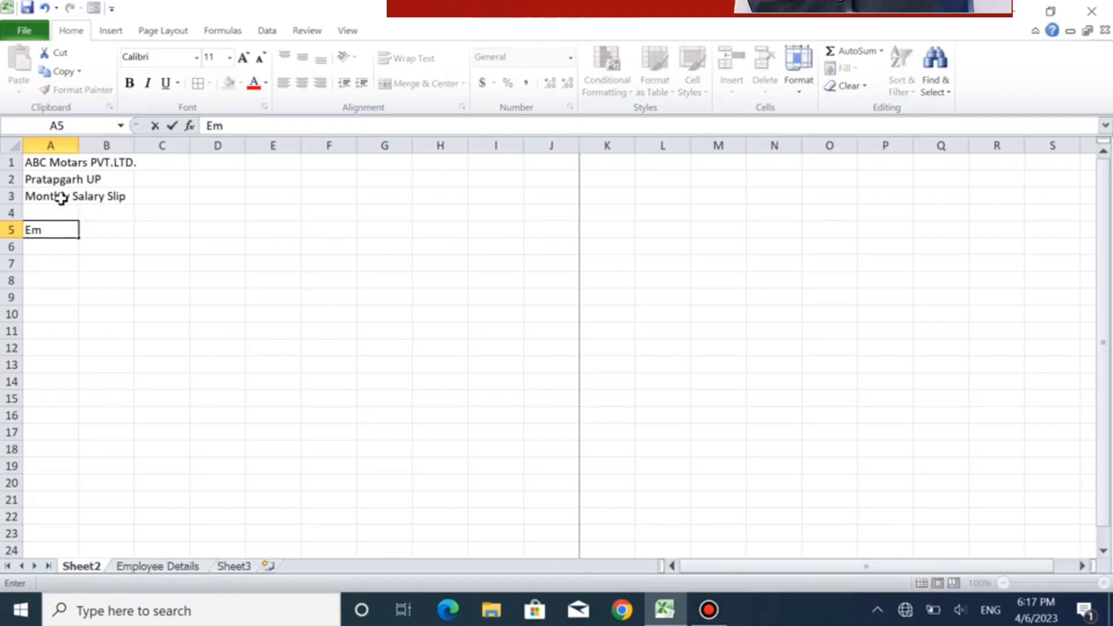
type("ployee ID")
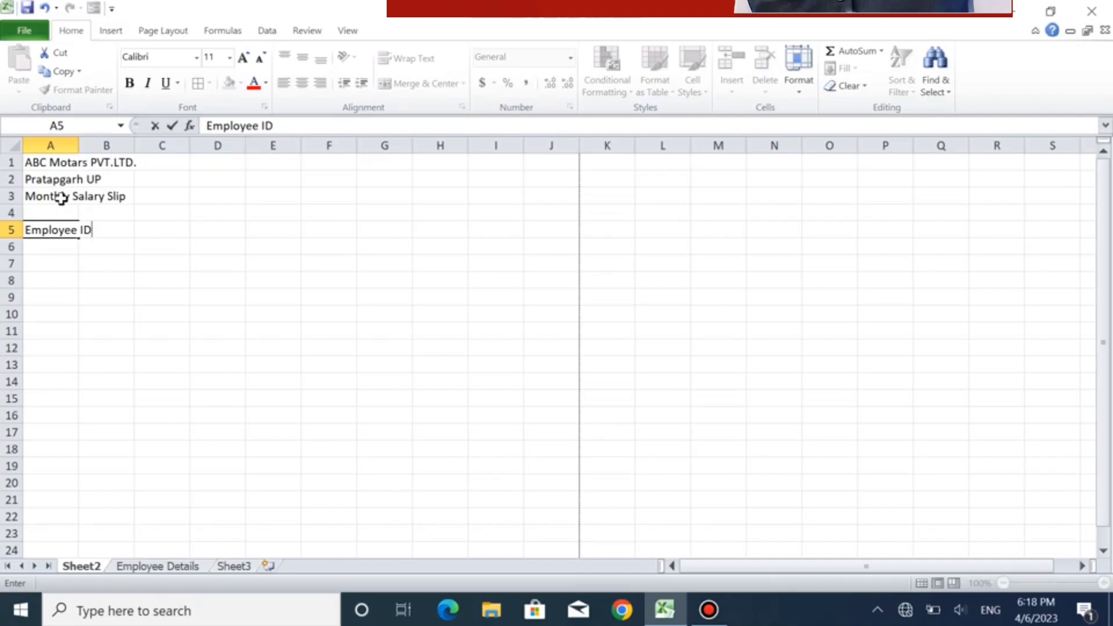
key("Return")
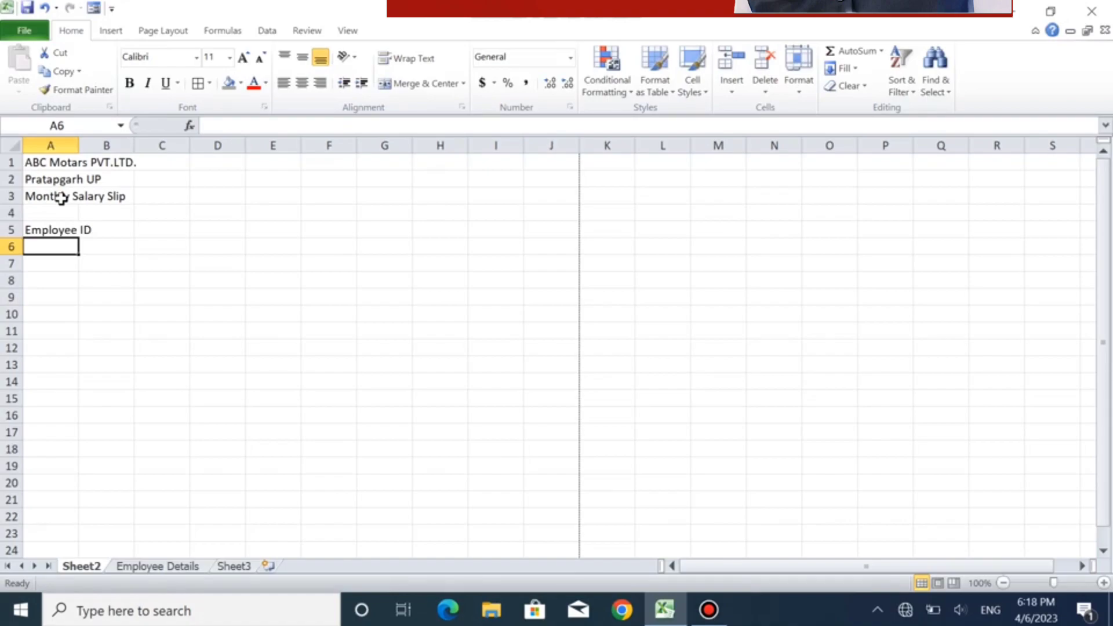
- Enter the label "Designation" in cell A6, below the Employee ID label
type("De")
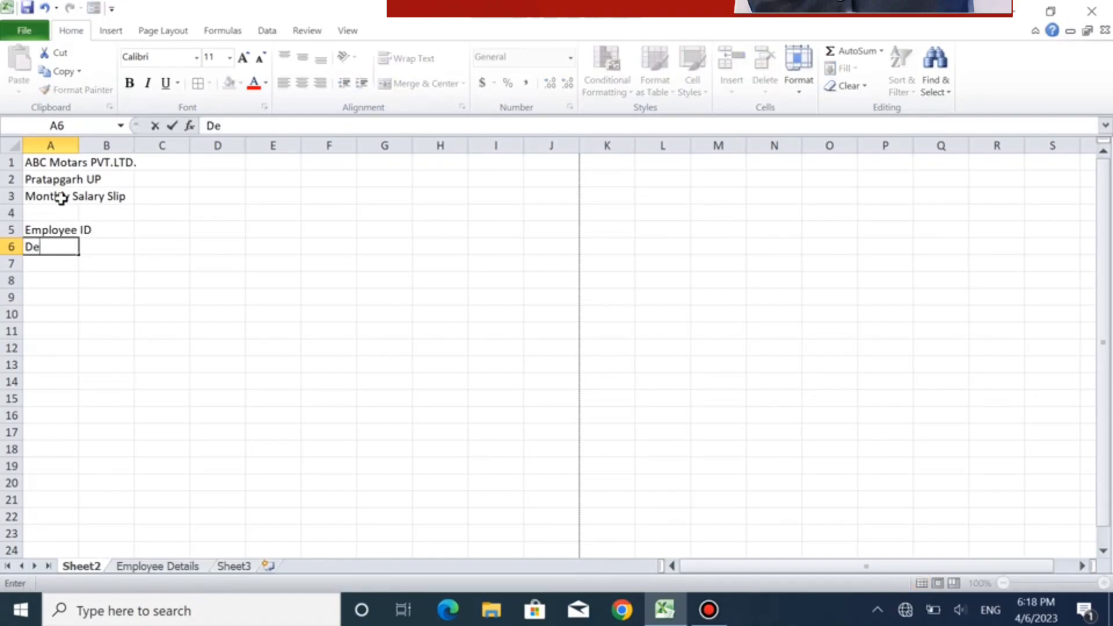
type("signation")
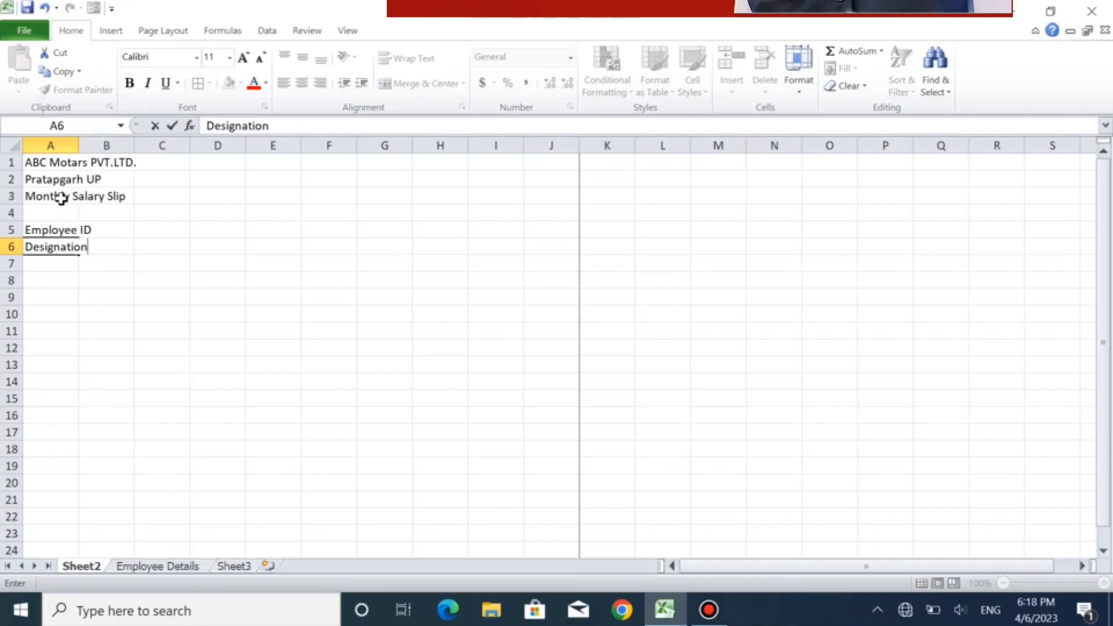
- Enter the label "Employee Name" in cell F5, on the same row as Employee ID
left_click(276, 232)
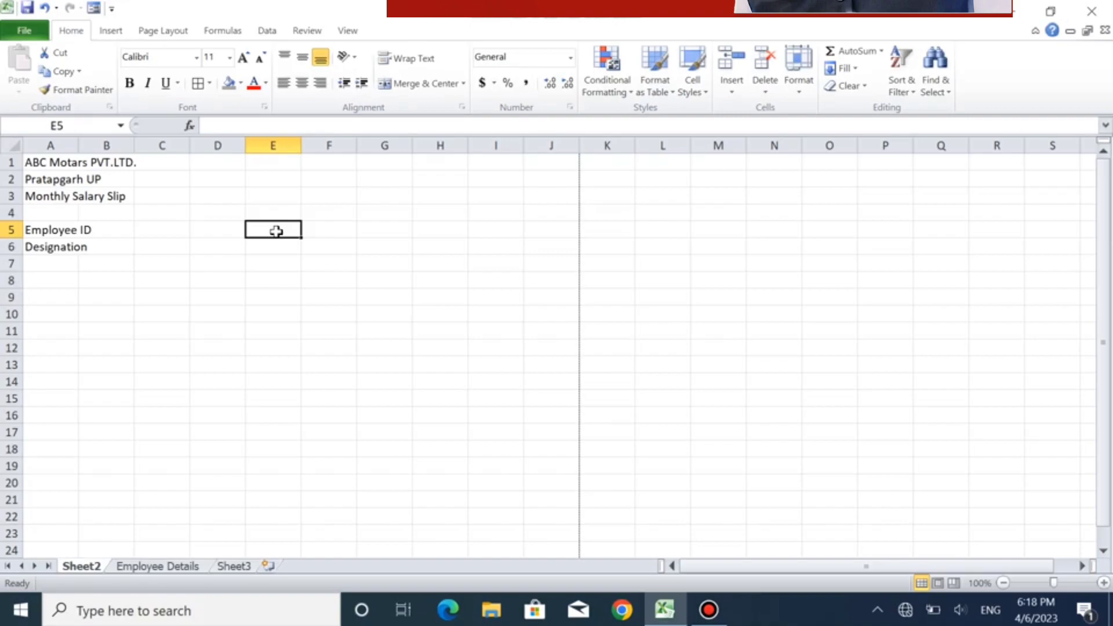
key("Right")
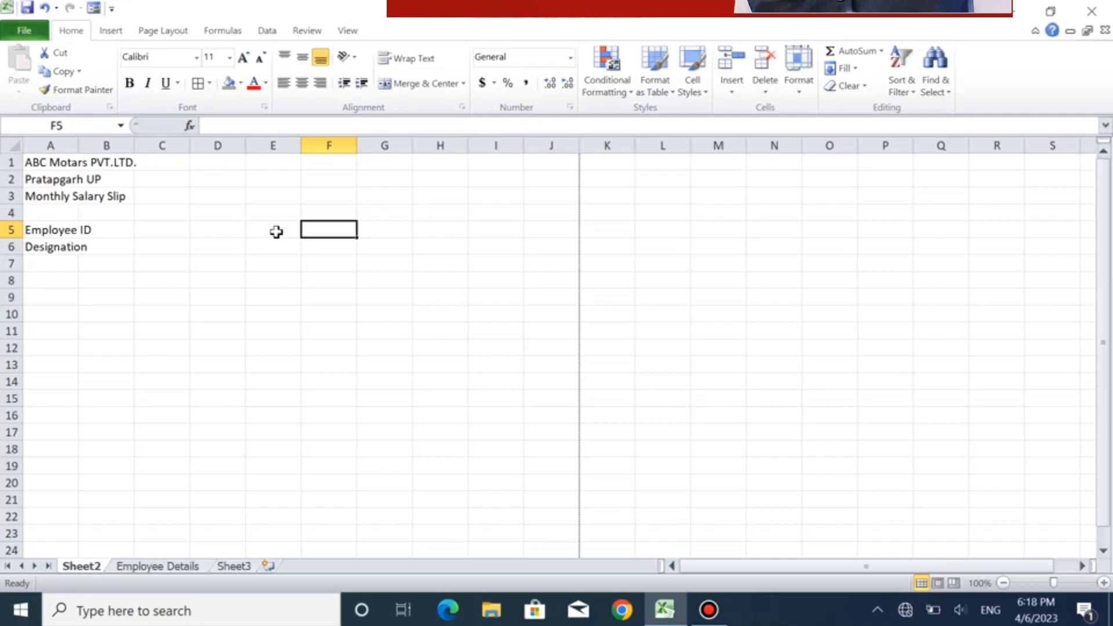
type("Em")
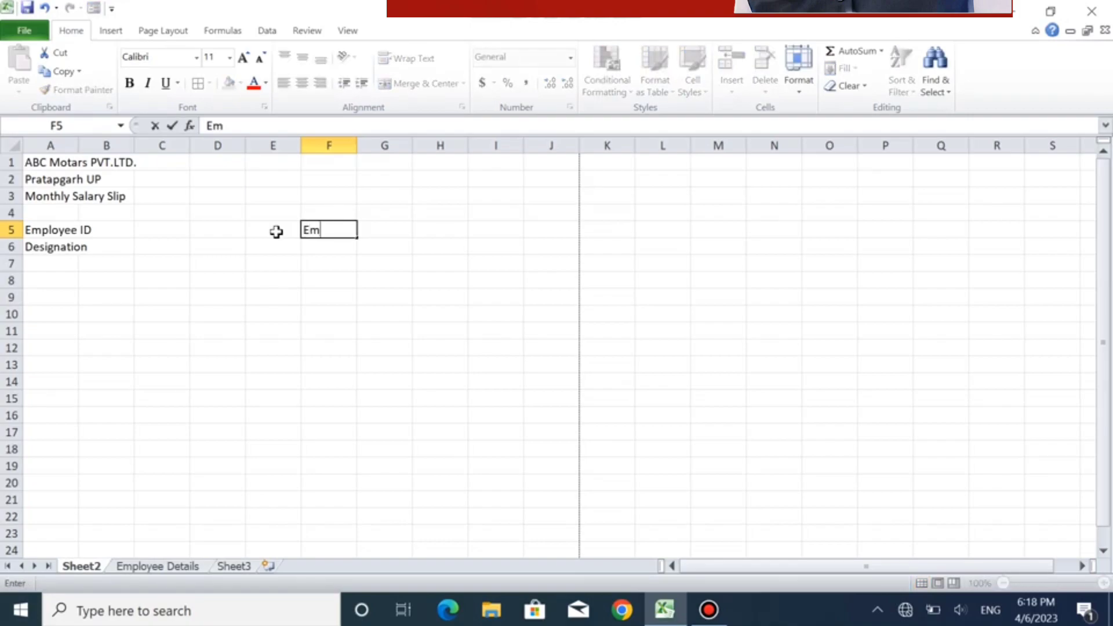
type("ployee")
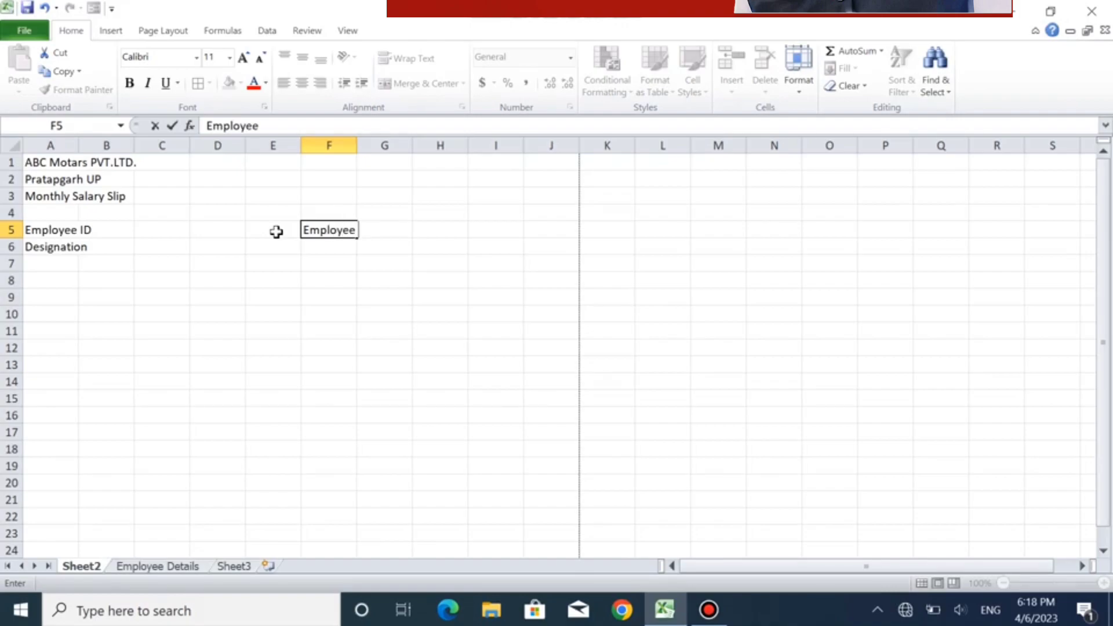
type(" Name")
key("Return")
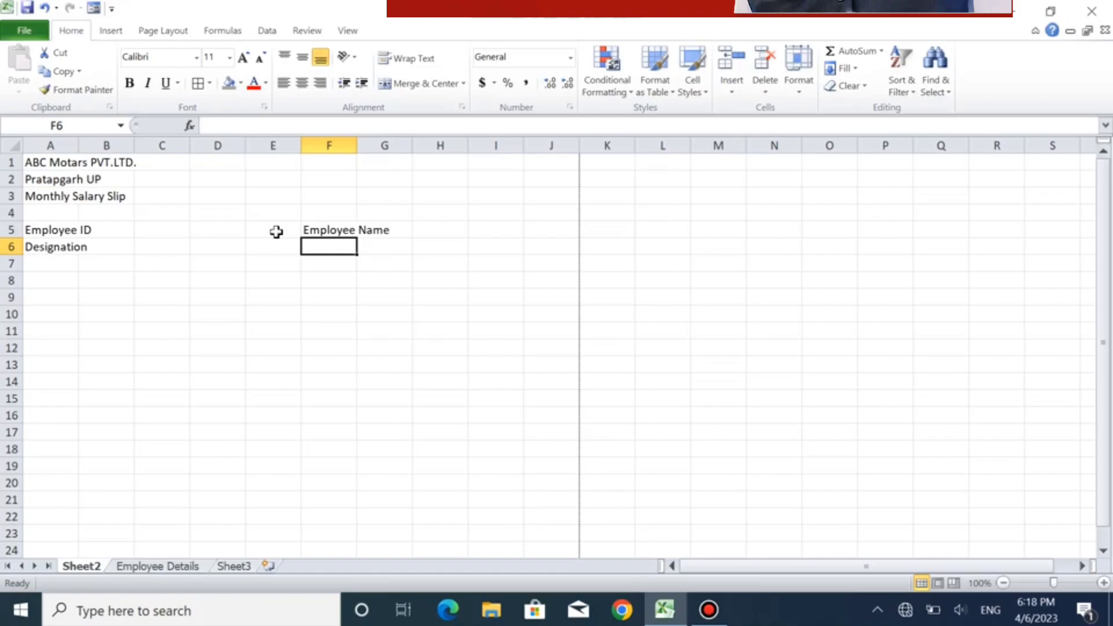
- Enter the label "Month & Year" in cell F6, with spaces around the ampersand
type("Month")
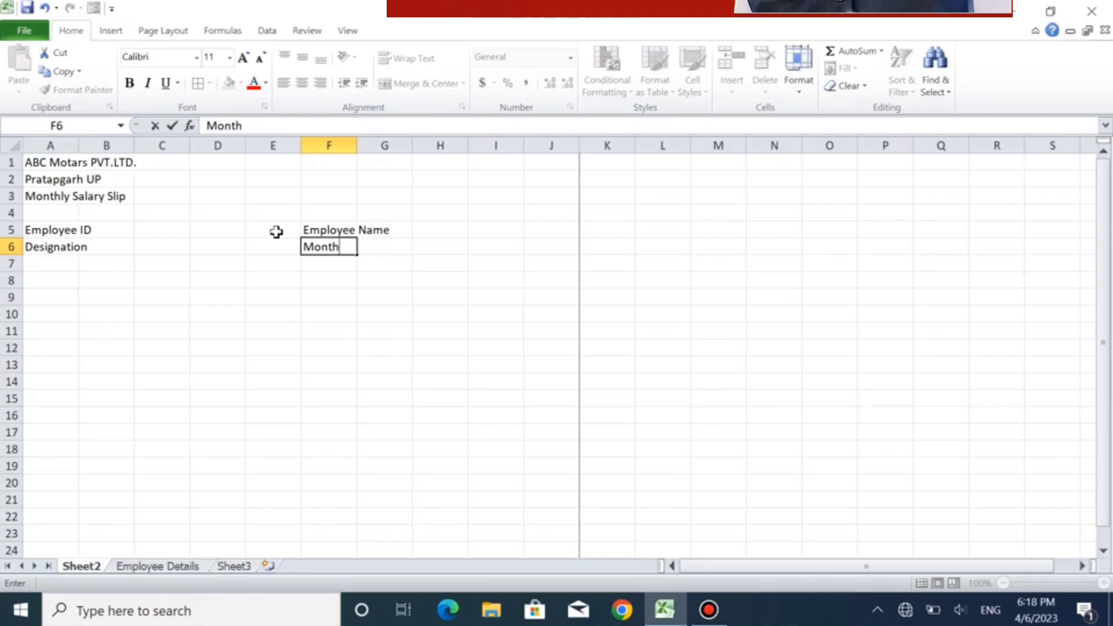
key("BackSpace")
key("BackSpace")
key("BackSpace")
key("BackSpace")
key("BackSpace")
type("D")
key("BackSpace")
type("Month&")
key("Left")
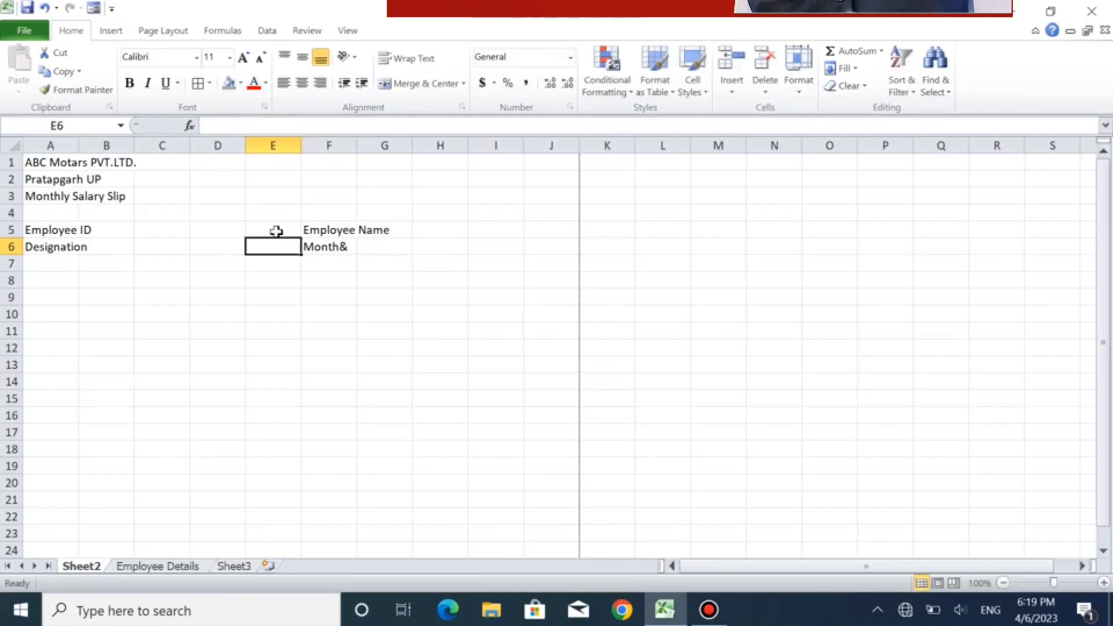
left_click(329, 246)
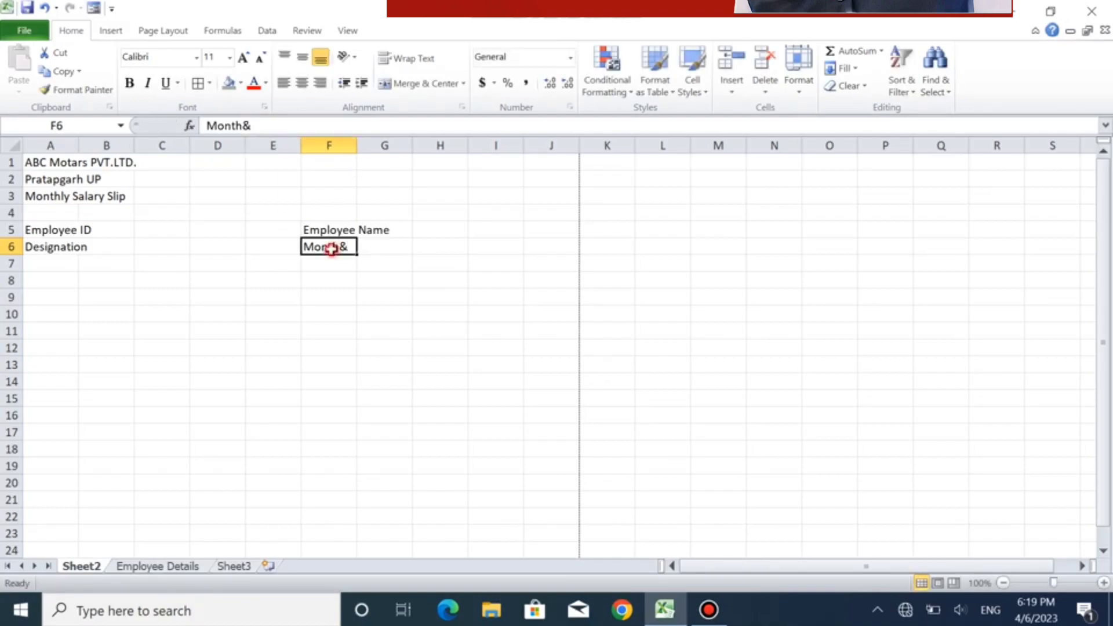
left_click(243, 126)
left_click(278, 126)
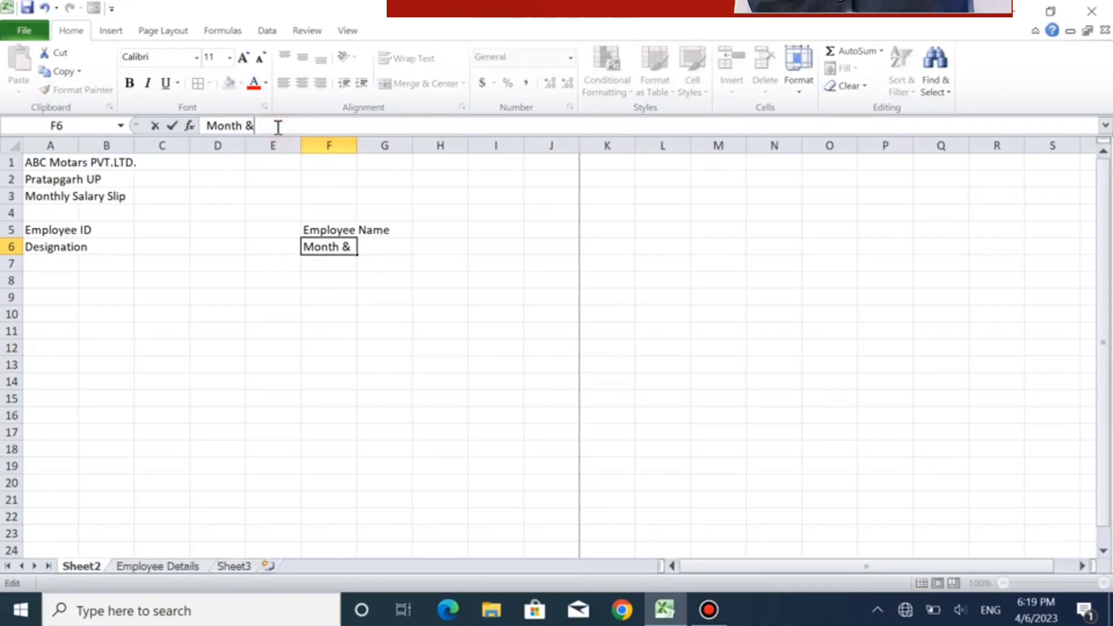
type("Year")
key("Return")
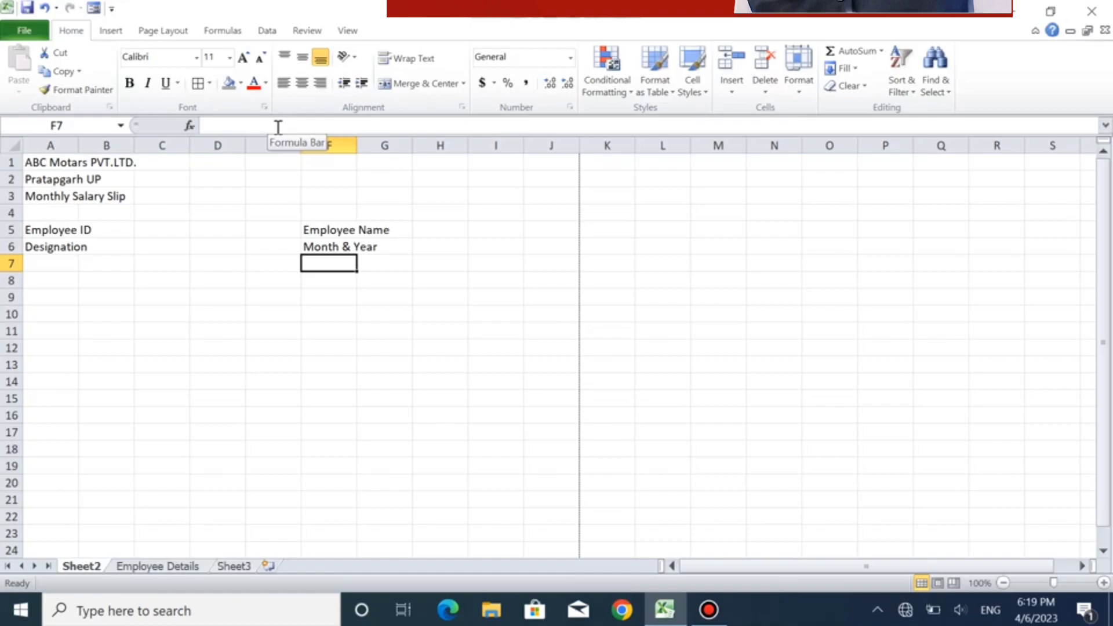
- Enter the section heading "Earning Details" in cell A8, leaving row 7 blank
left_click(52, 282)
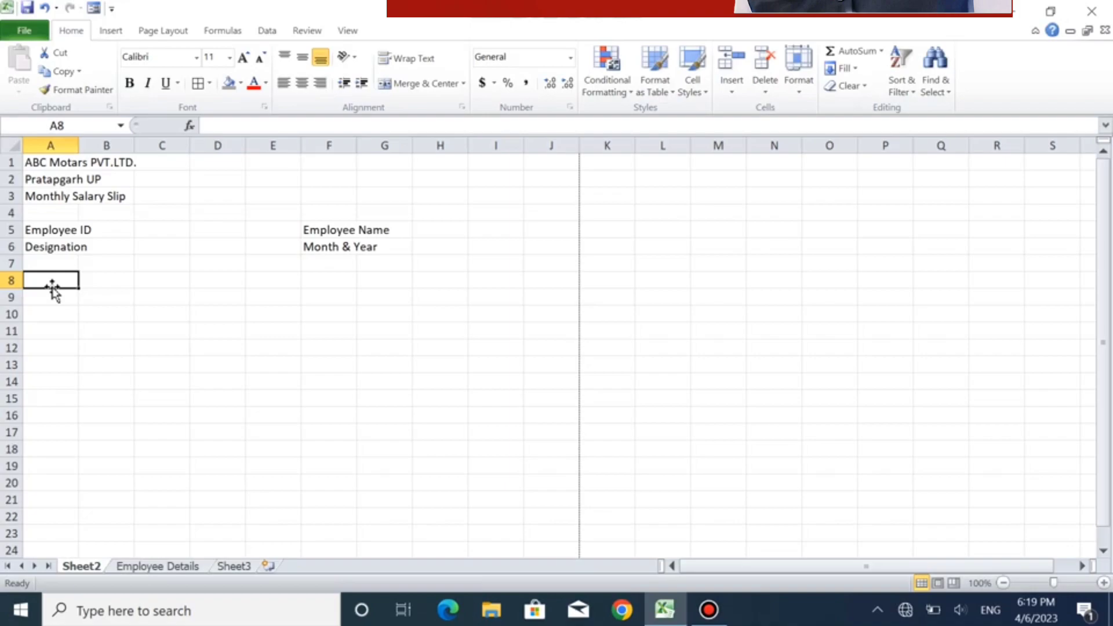
type("E")
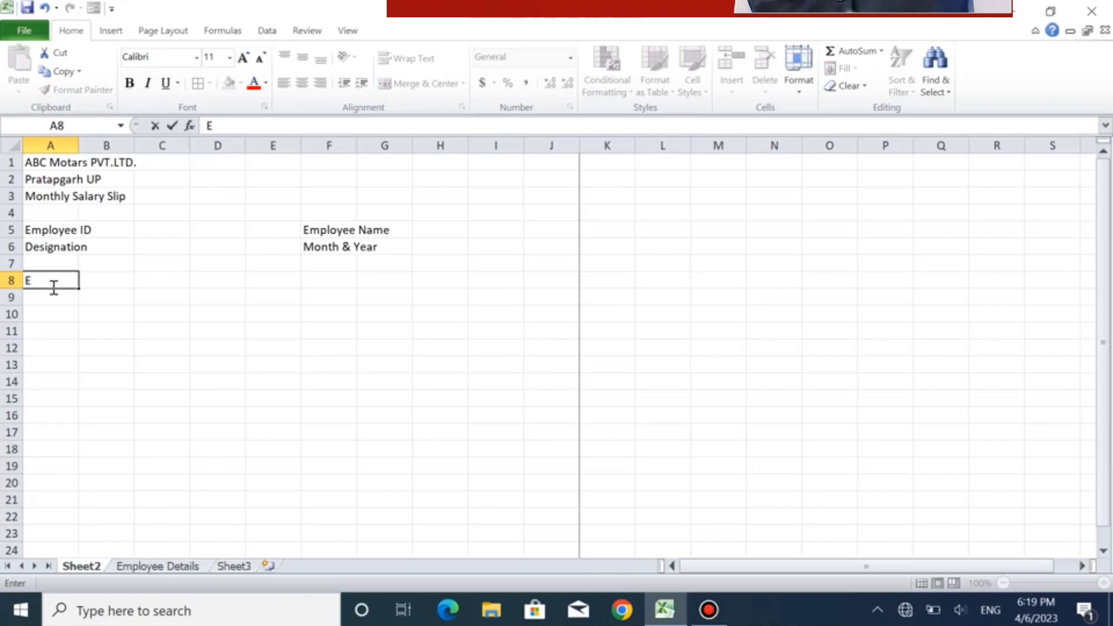
type("arning Details")
key("Tab")
key("Tab")
key("Tab")
key("Tab")
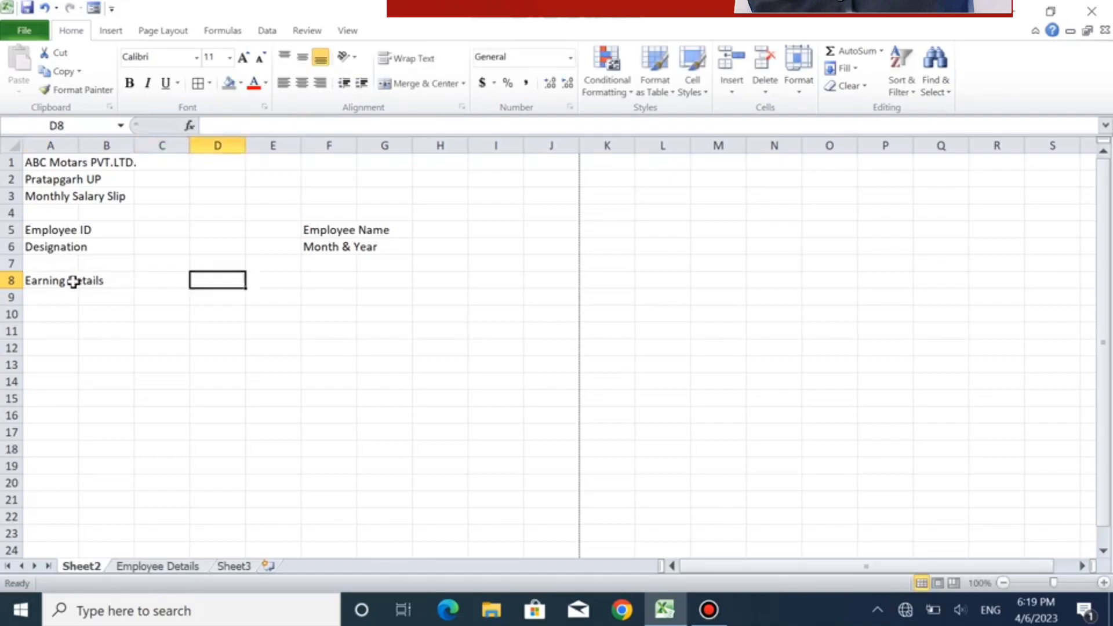
- Enter the section heading "Deduction" in cell F8, on the same row as Earning Details
key("Tab")
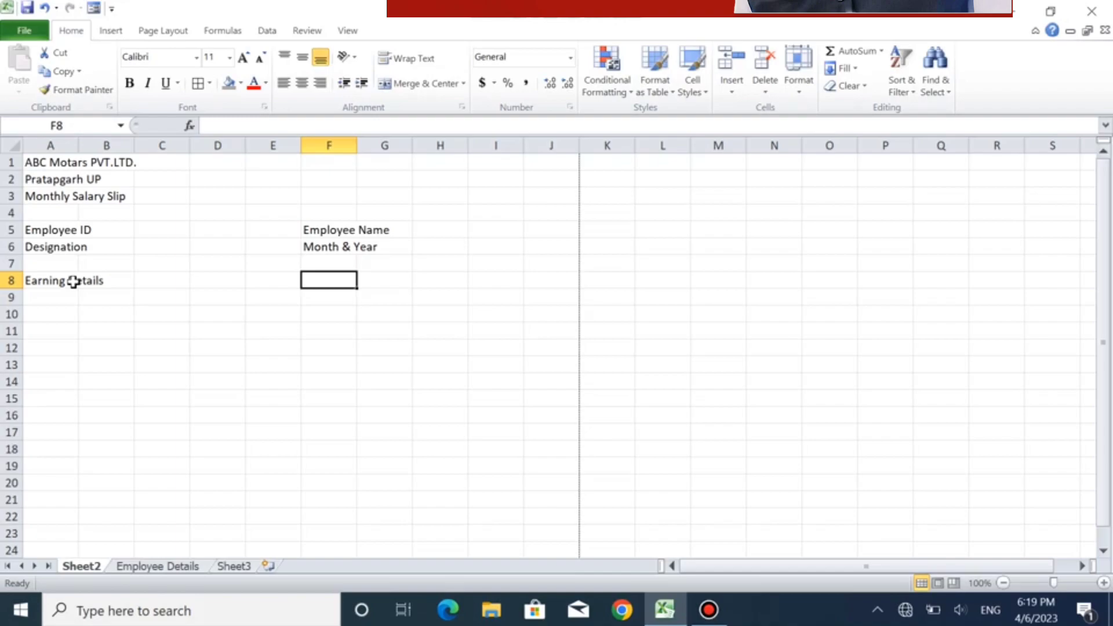
type("De")
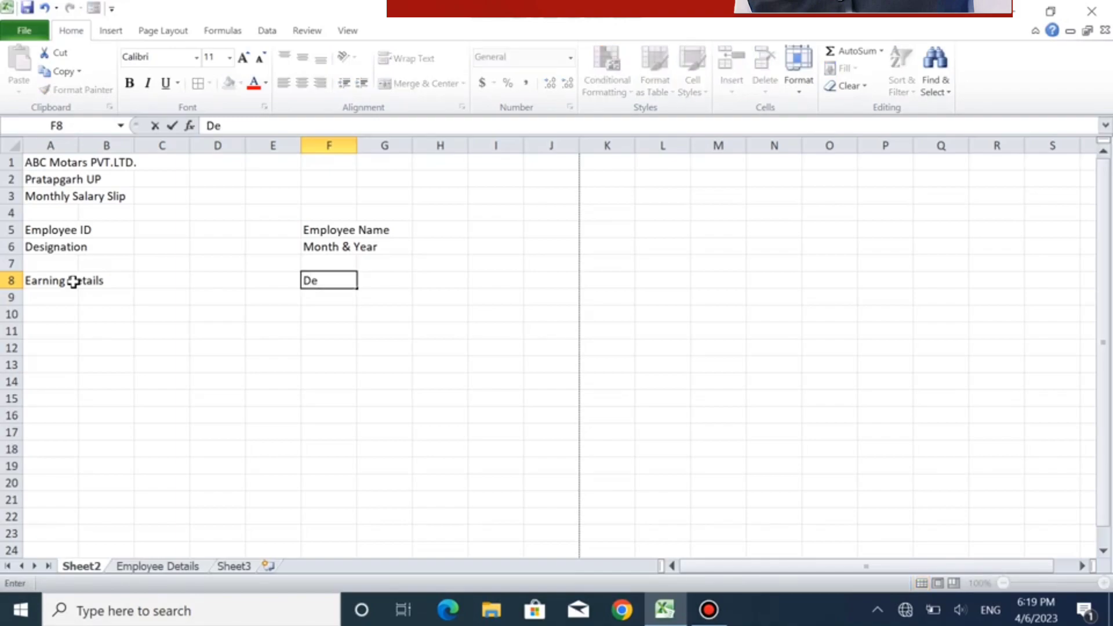
type("duction")
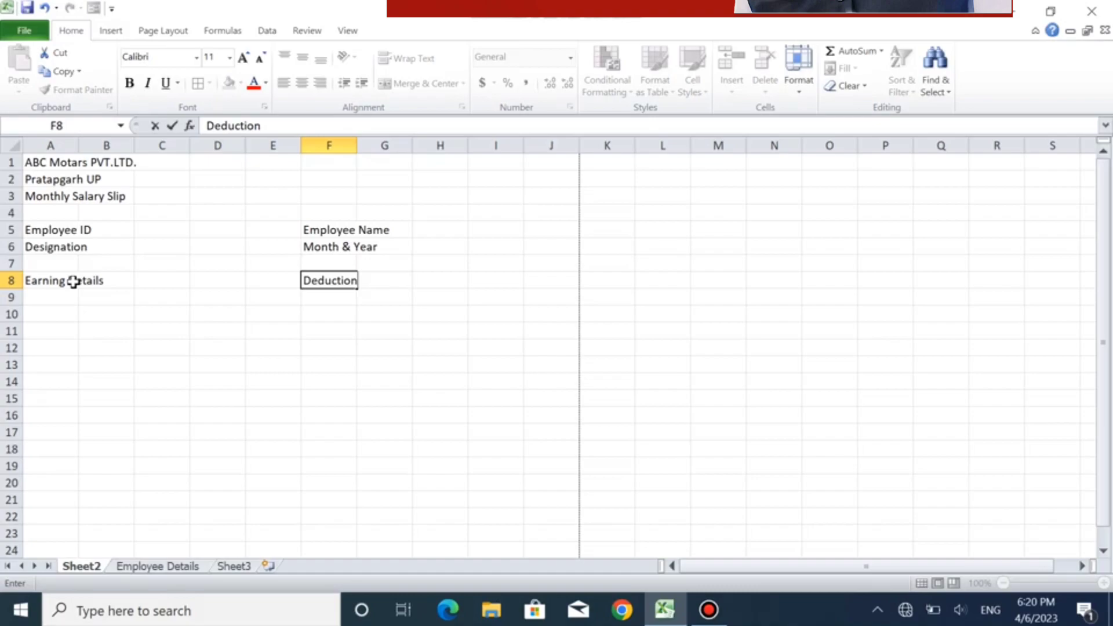
key("Return")
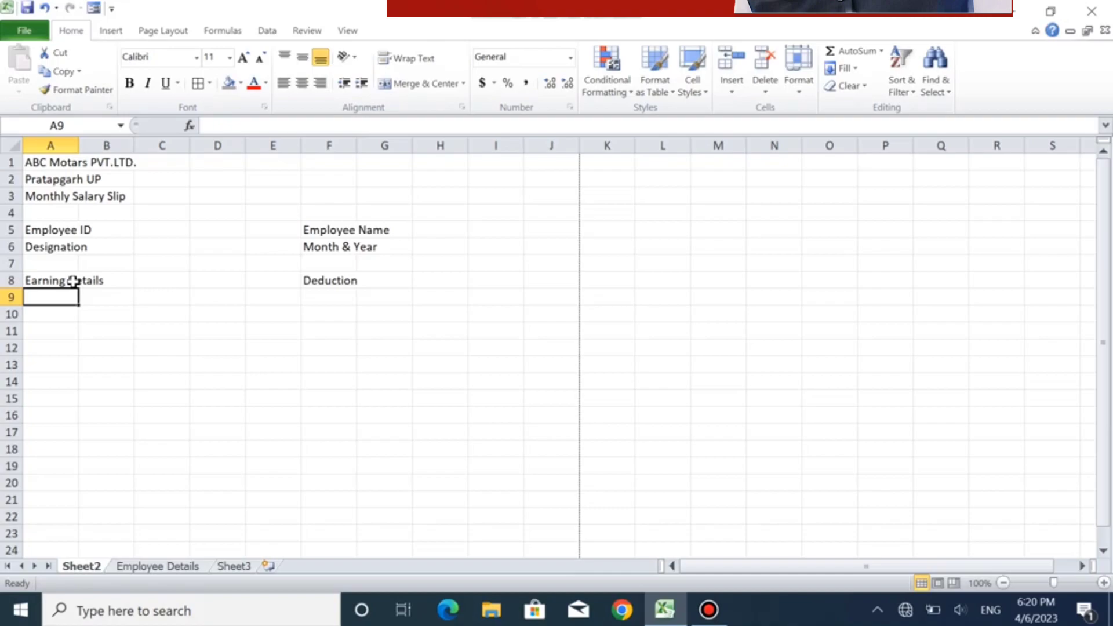
- Enter the earning labels "Basic" in cell A9 and "Overtime" in cell A10
type("Ba")
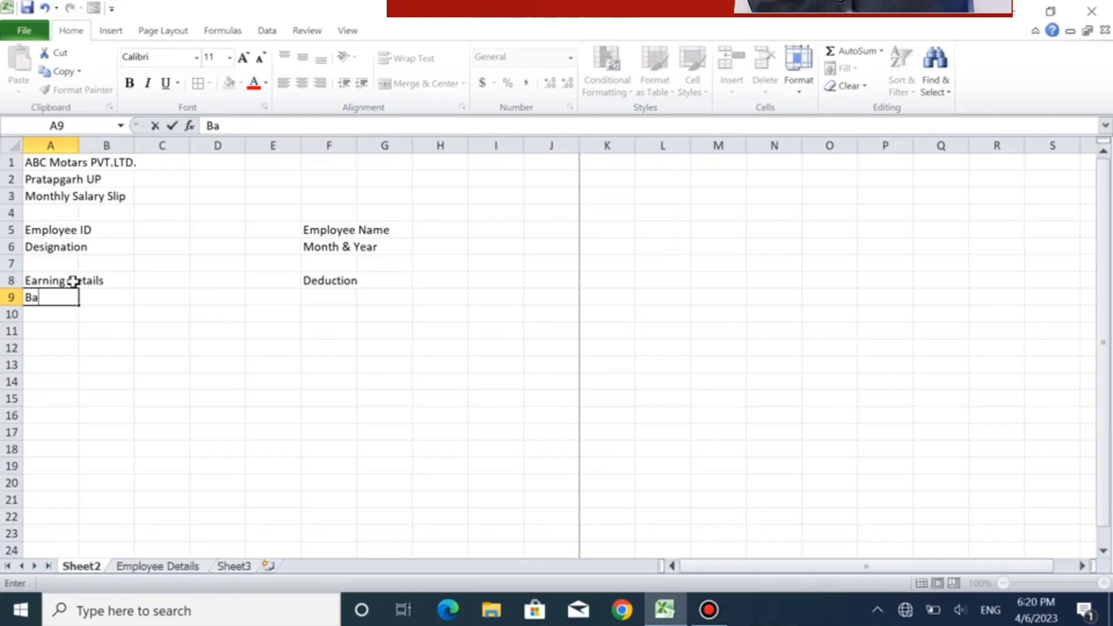
type("sic")
key("Return")
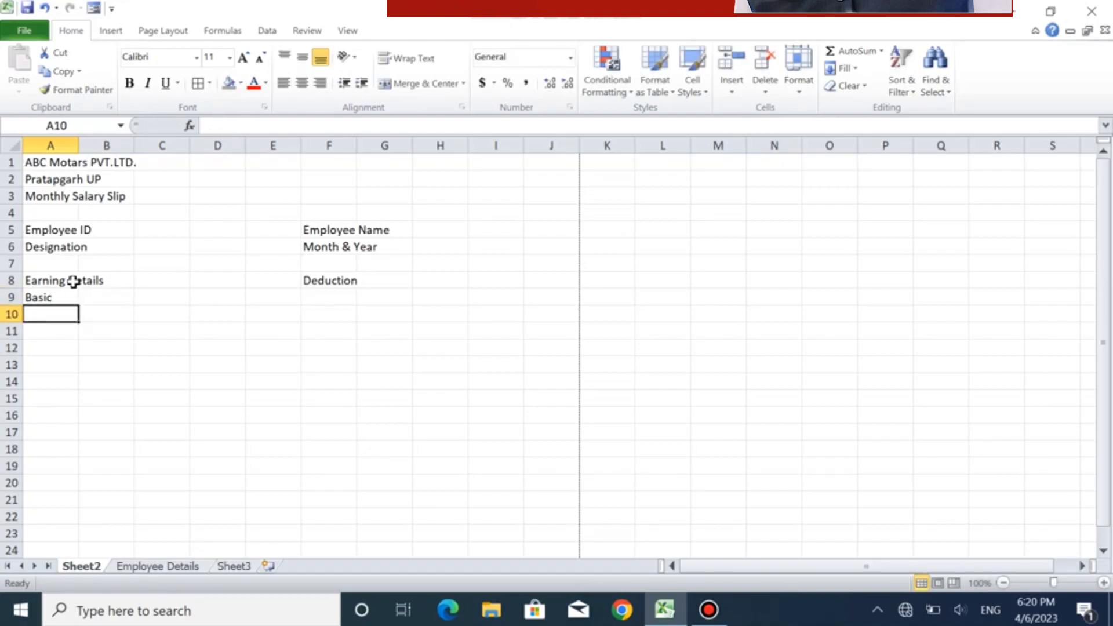
type("Overtime")
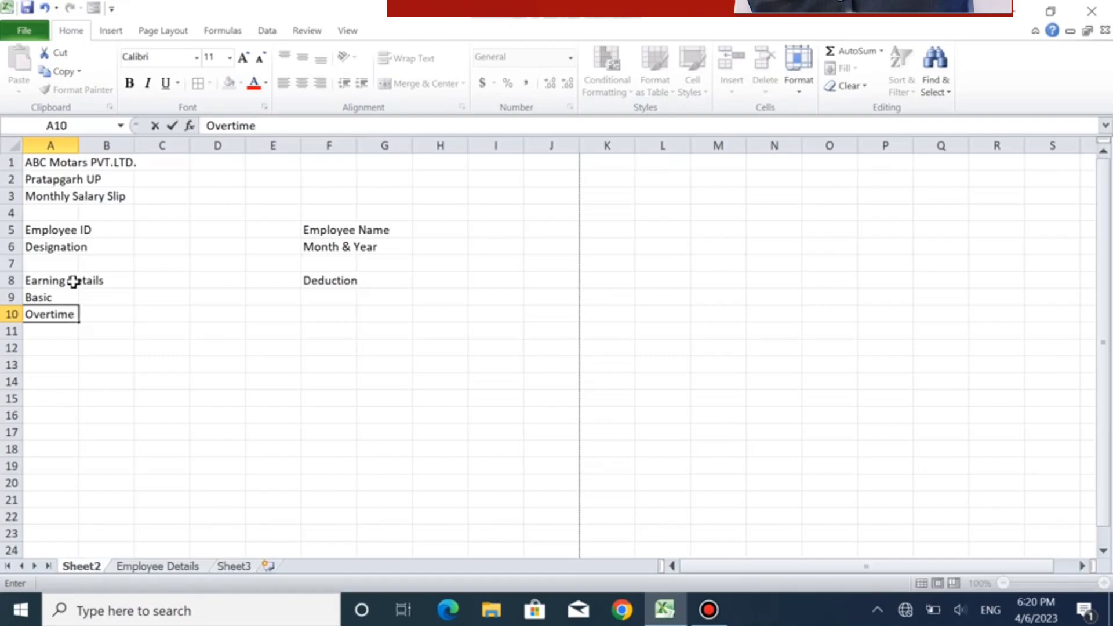
key("Return")
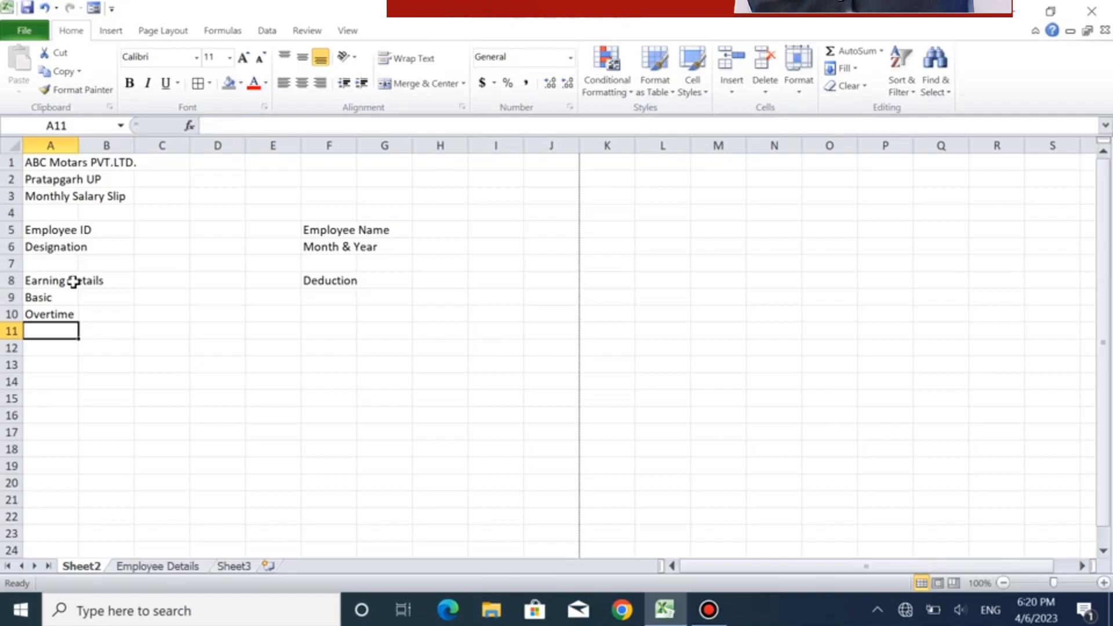
- Add the earning labels "Convence" in cell A11 and "Extra Income" in cell A12
type("Convence")
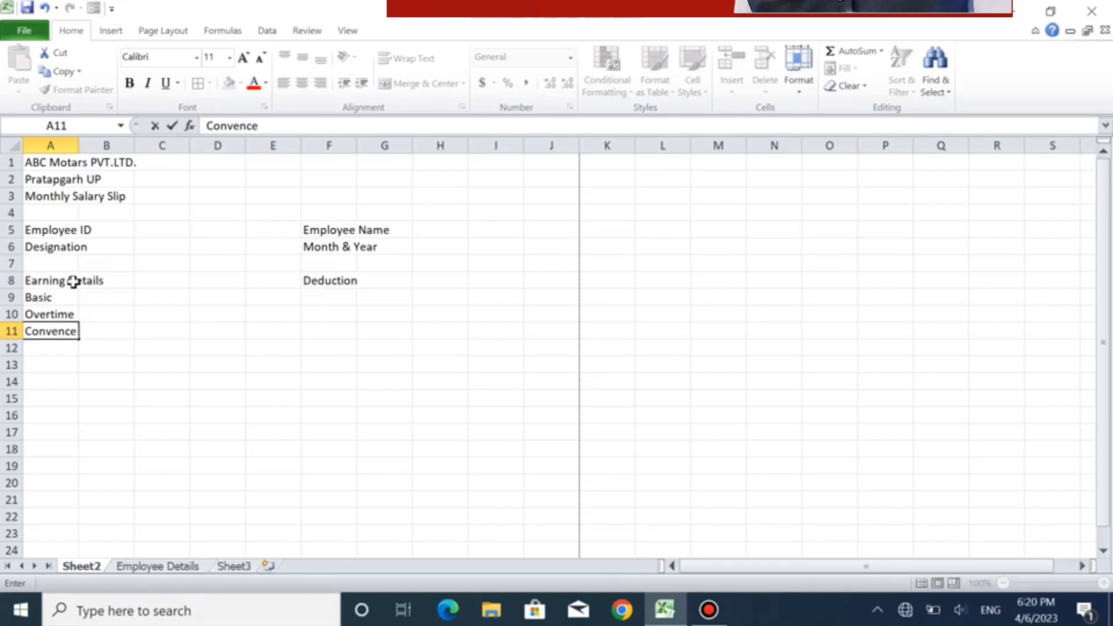
key("Return")
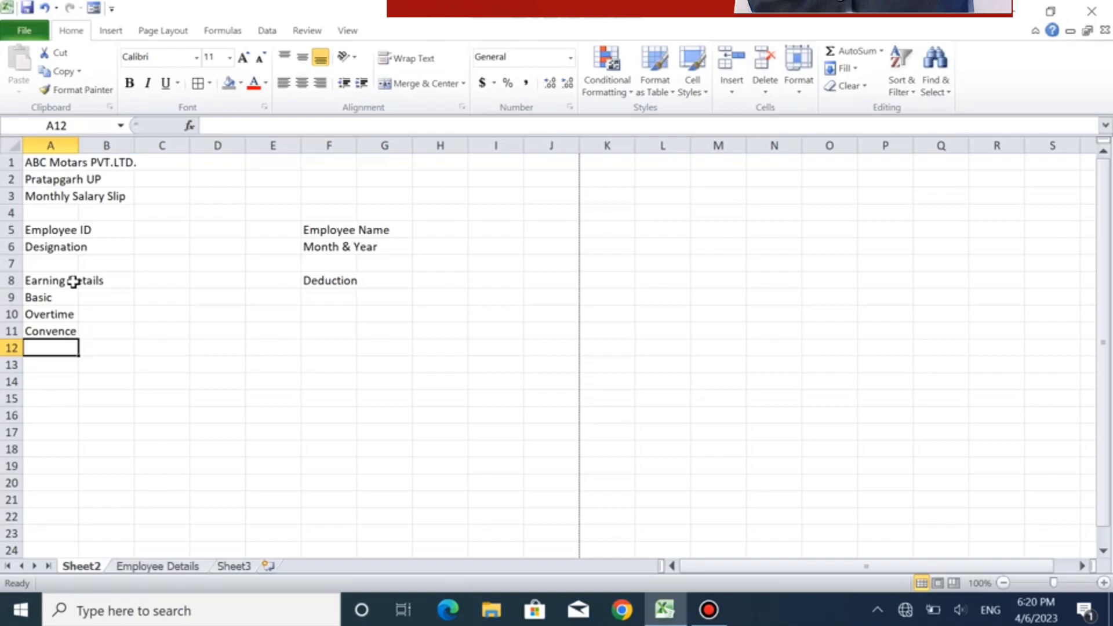
type("Extra Income")
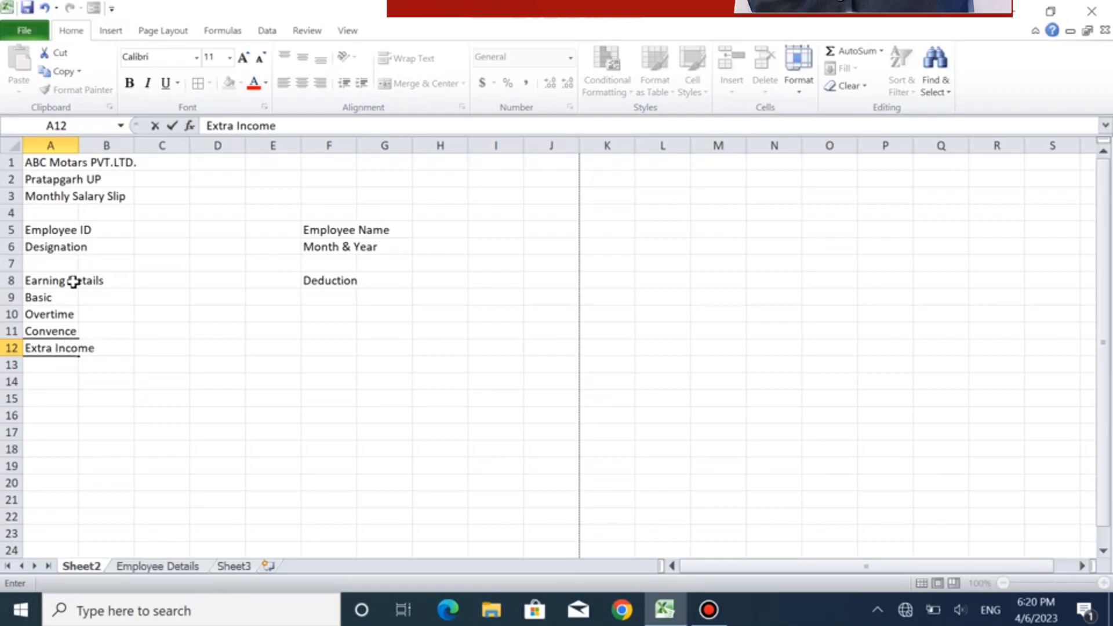
key("Tab")
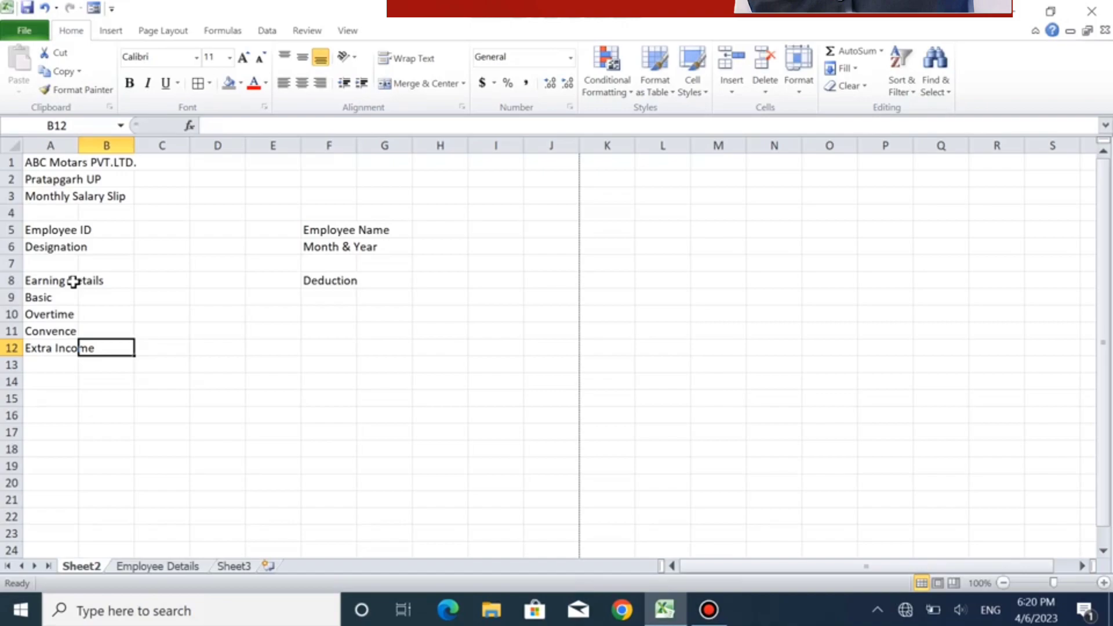
- Enter the deduction labels "PF" in cell F9 and "E.S.I." in cell F10
left_click(325, 301)
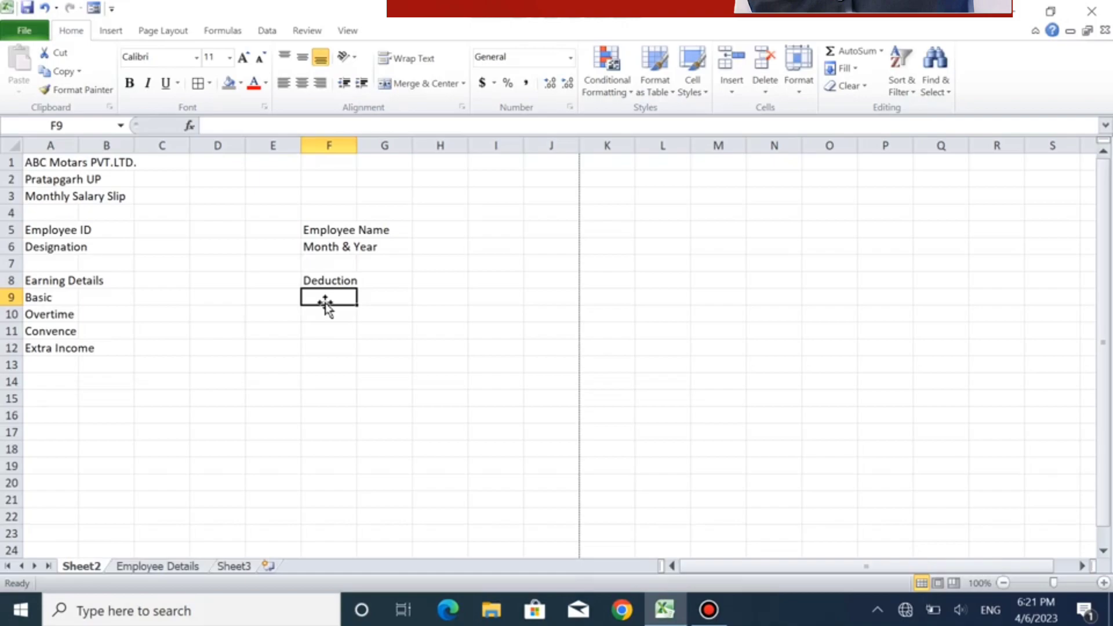
type("P")
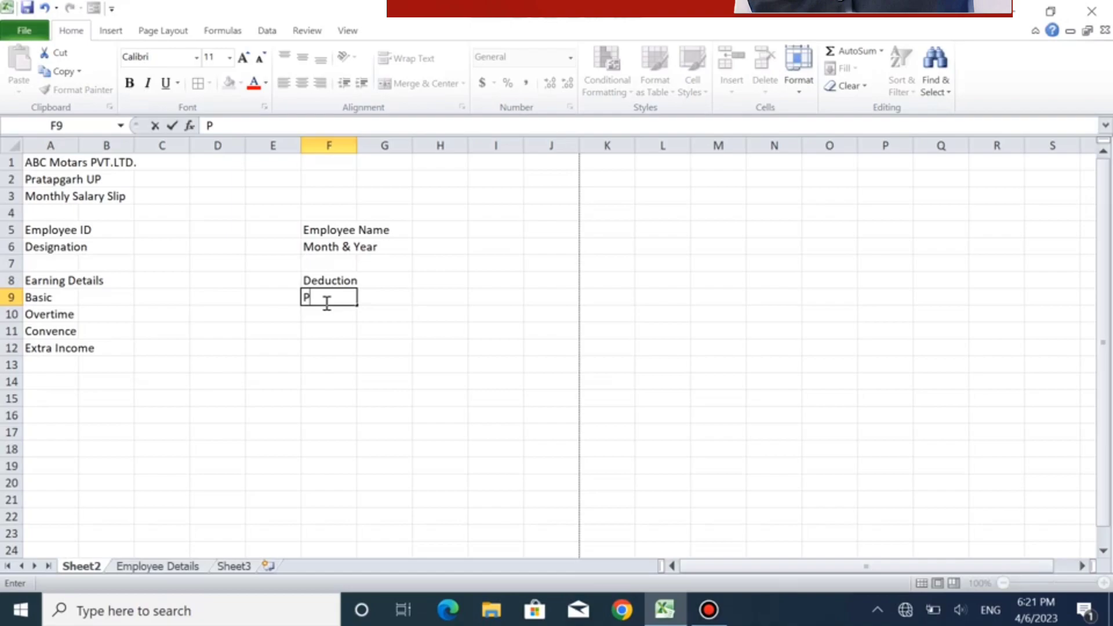
type("F")
key("Return")
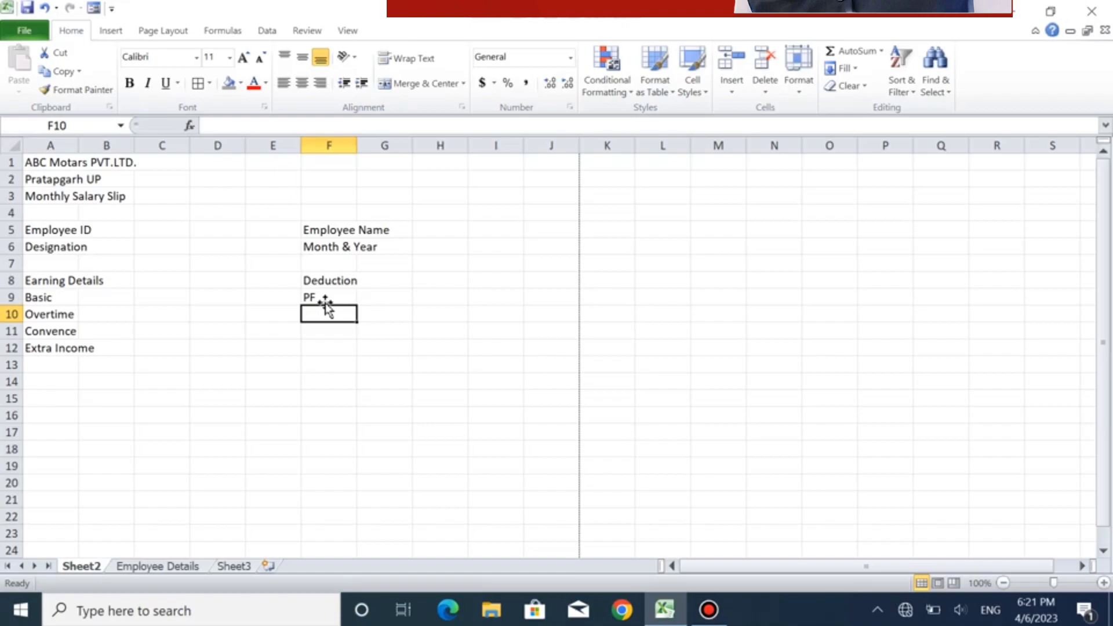
type("E")
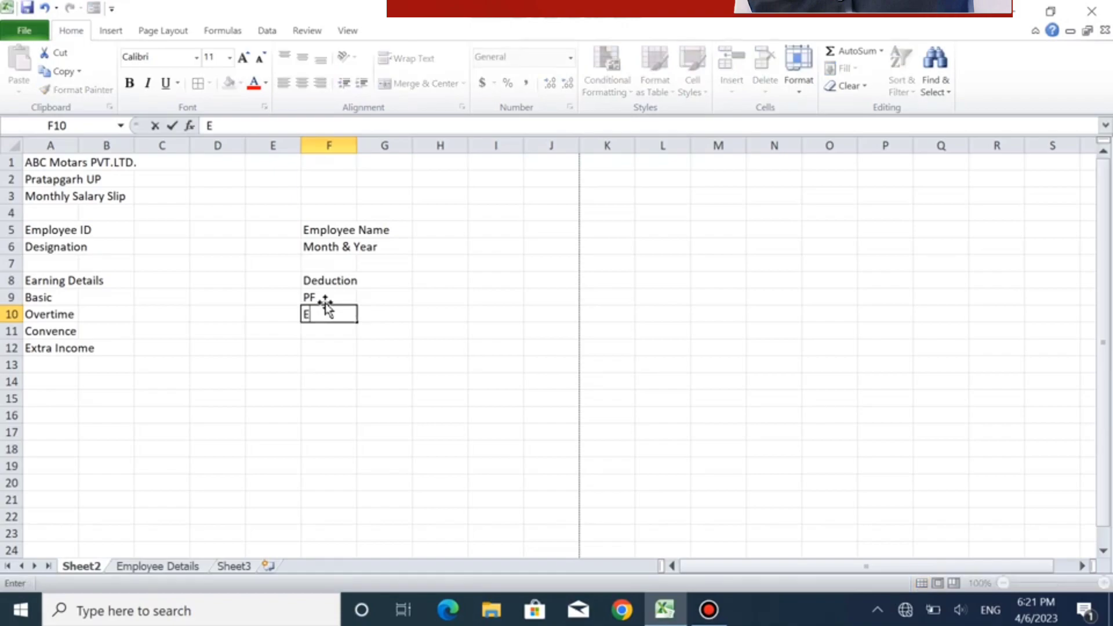
type(".S.")
type("I")
type(",")
type(".")
key("Return")
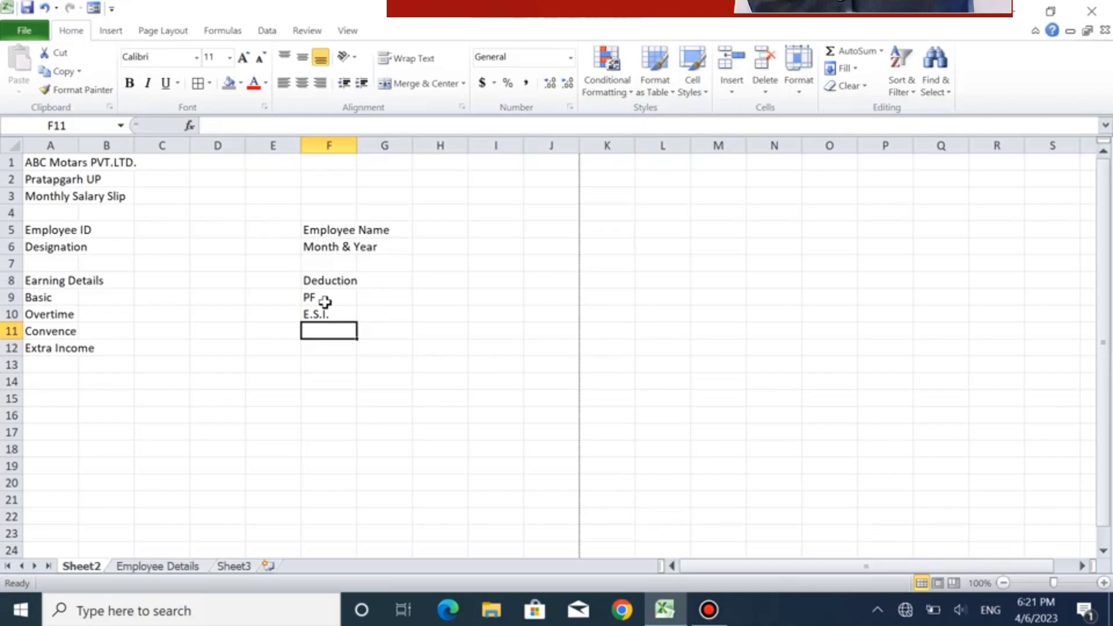
- Add the deduction labels "Loan" in cell F11 and "Tax" in cell F12
type("Lo")
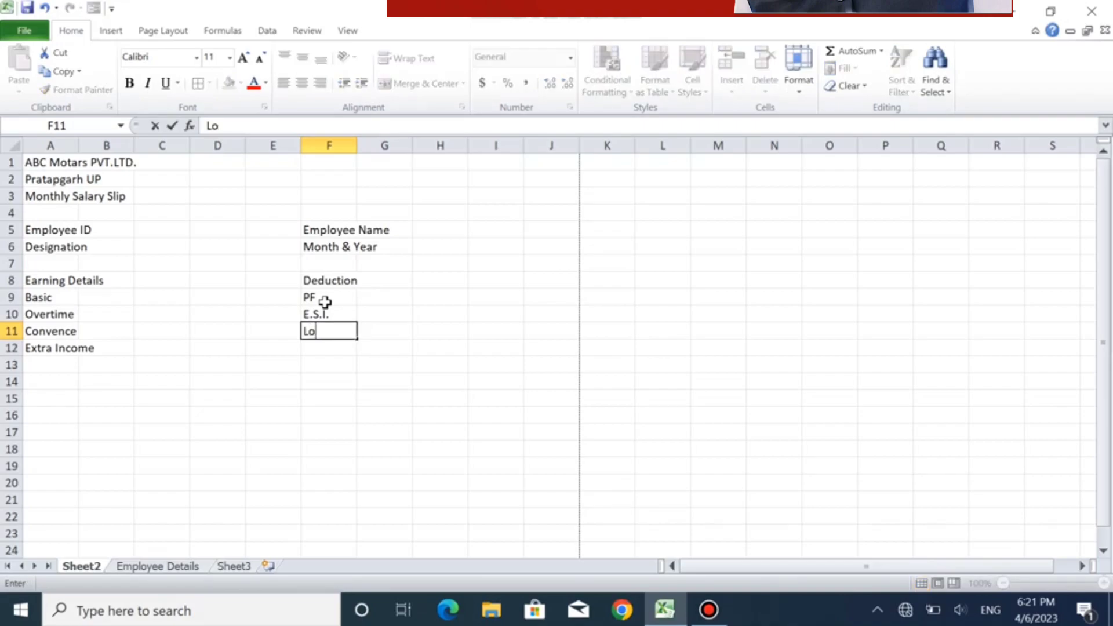
type("an")
key("Return")
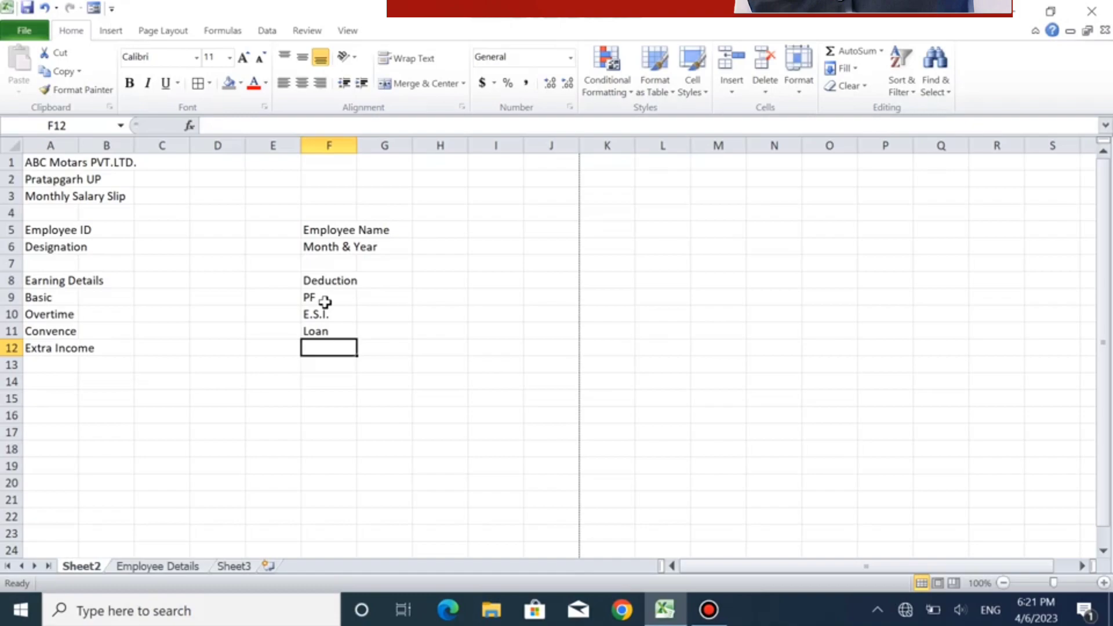
type("Tax")
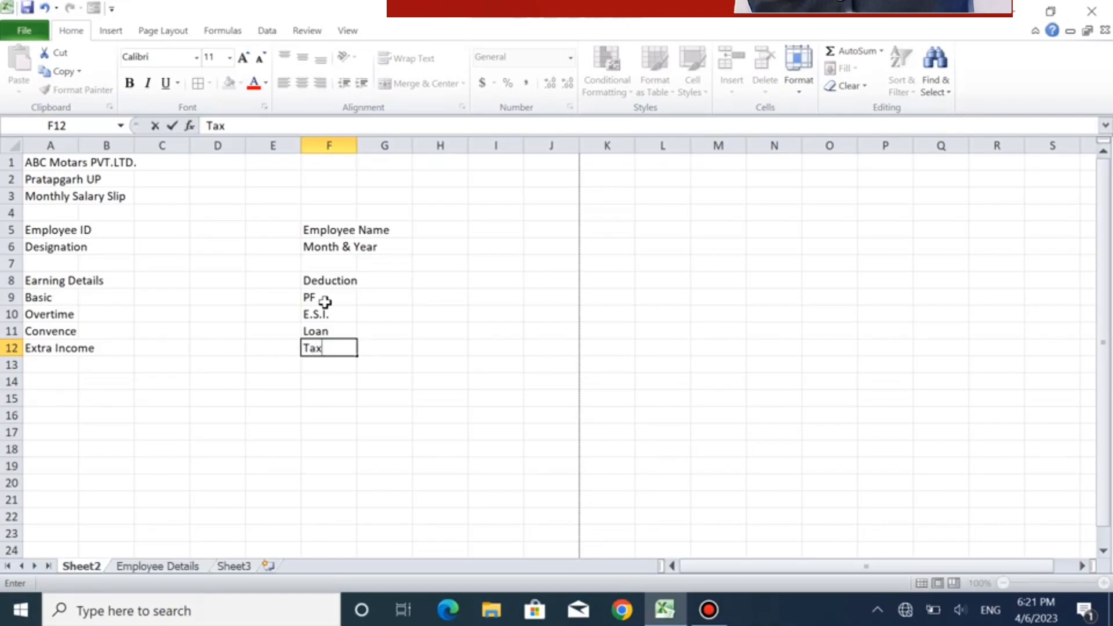
key("Return")
- Enter the label "Total Addition" in cell A13, below the earning items
key("Left")
key("Left")
key("Left")
key("Left")
key("Left")
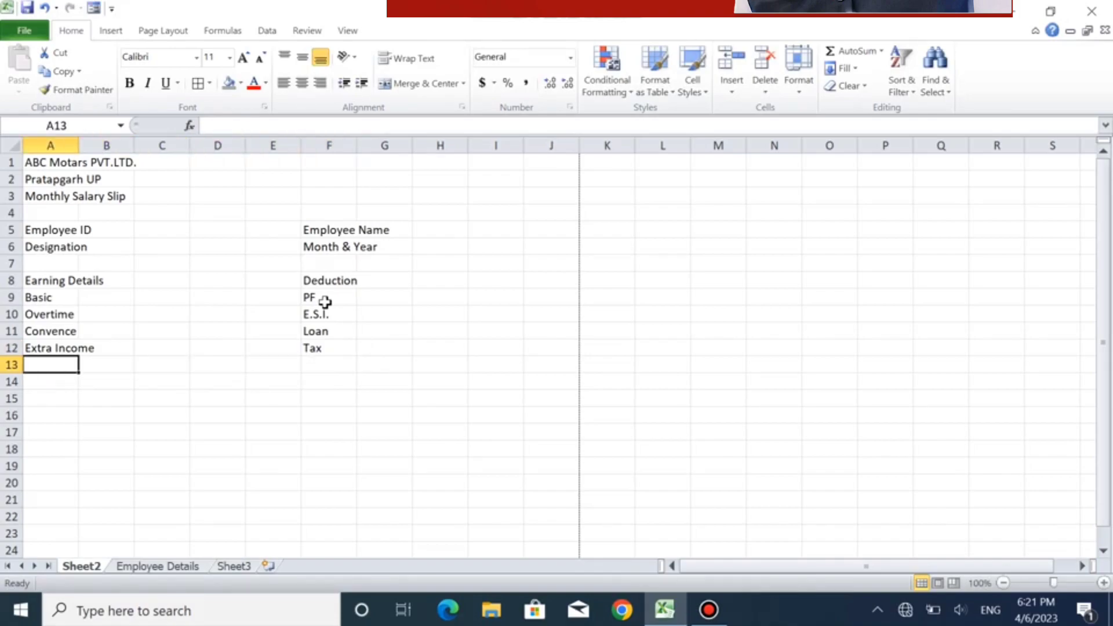
type("T")
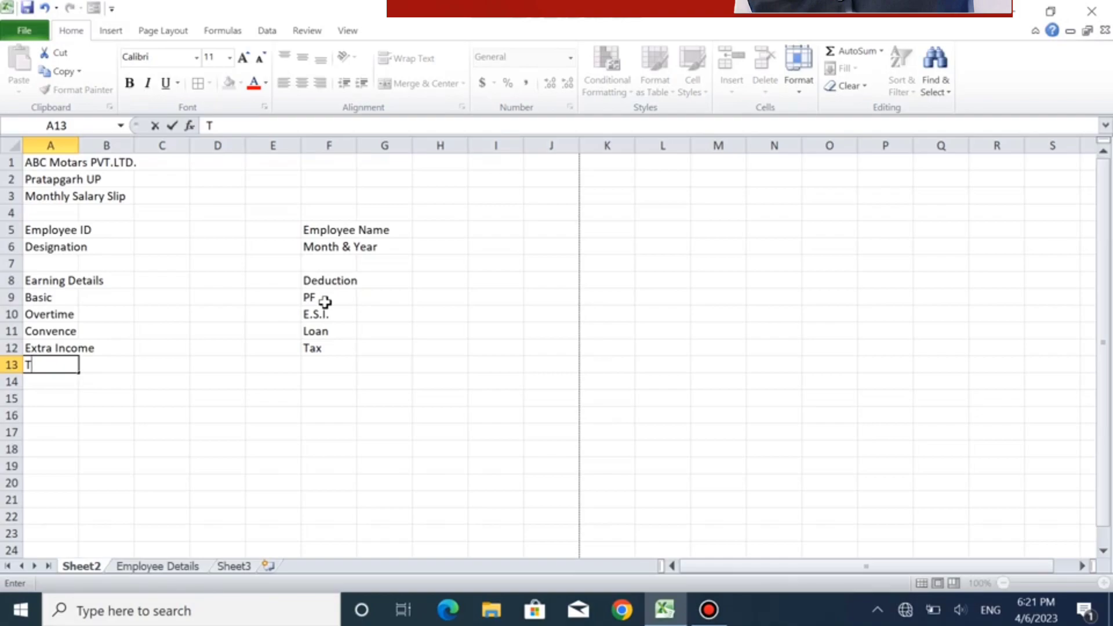
type("otal Add")
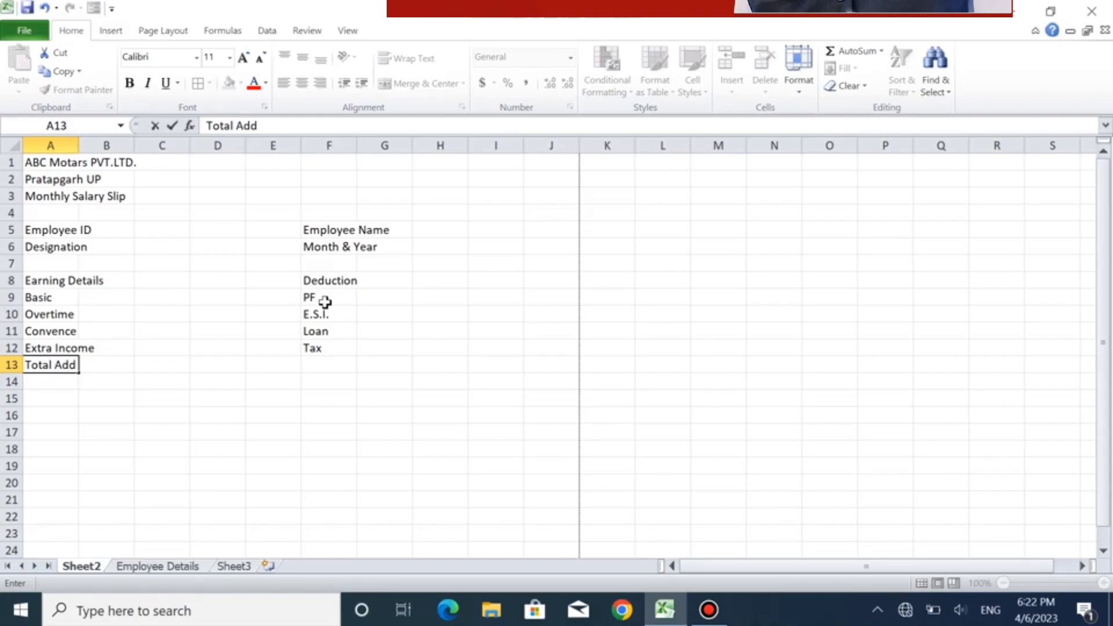
type("ition")
- Enter the label "Total Deduction" in cell F13, below the deduction items
key("Tab")
key("Tab")
key("Tab")
key("Tab")
key("Tab")
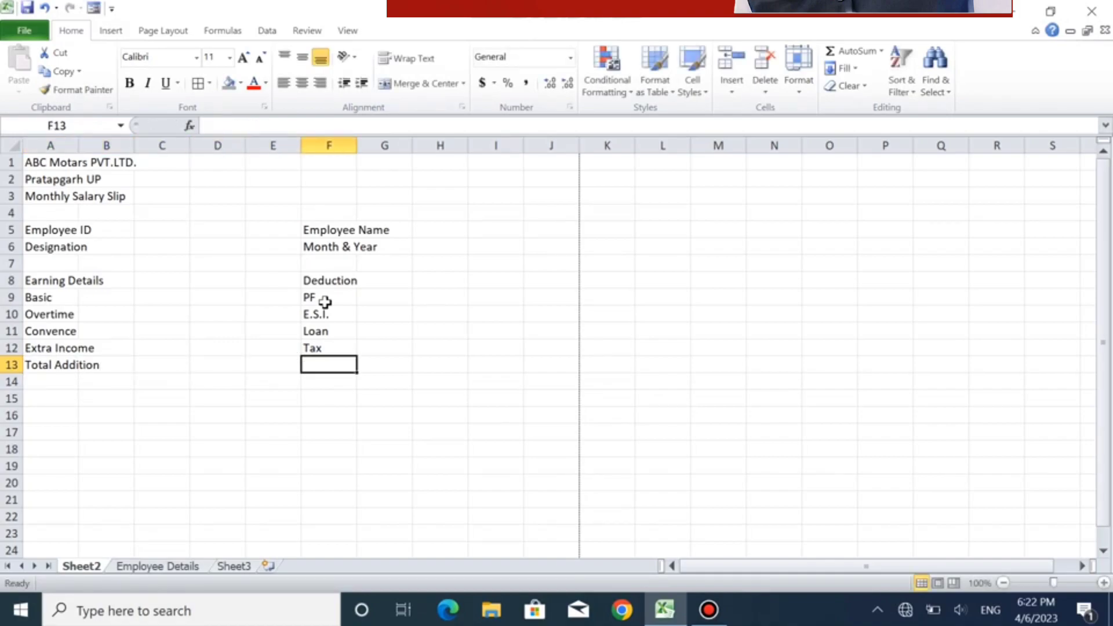
type("To")
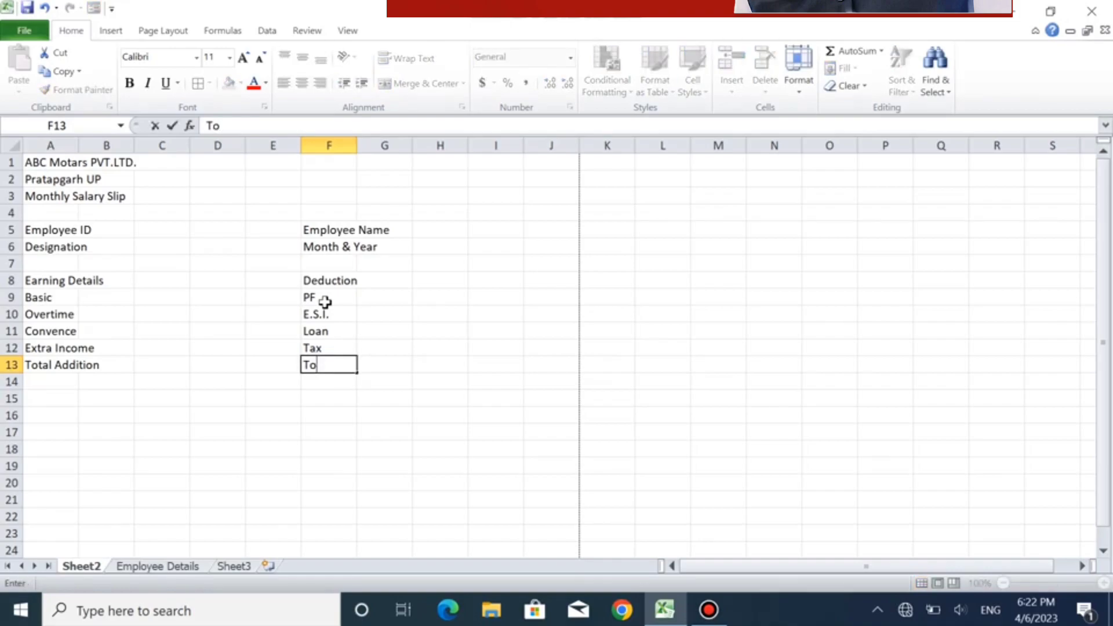
type("tal Deduction")
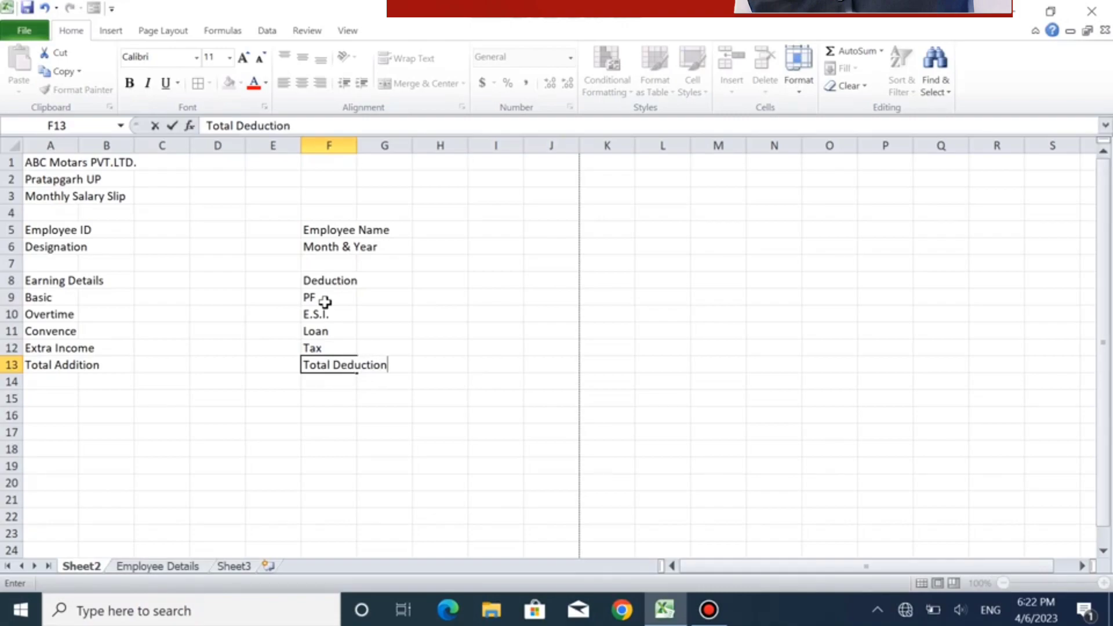
key("Return")
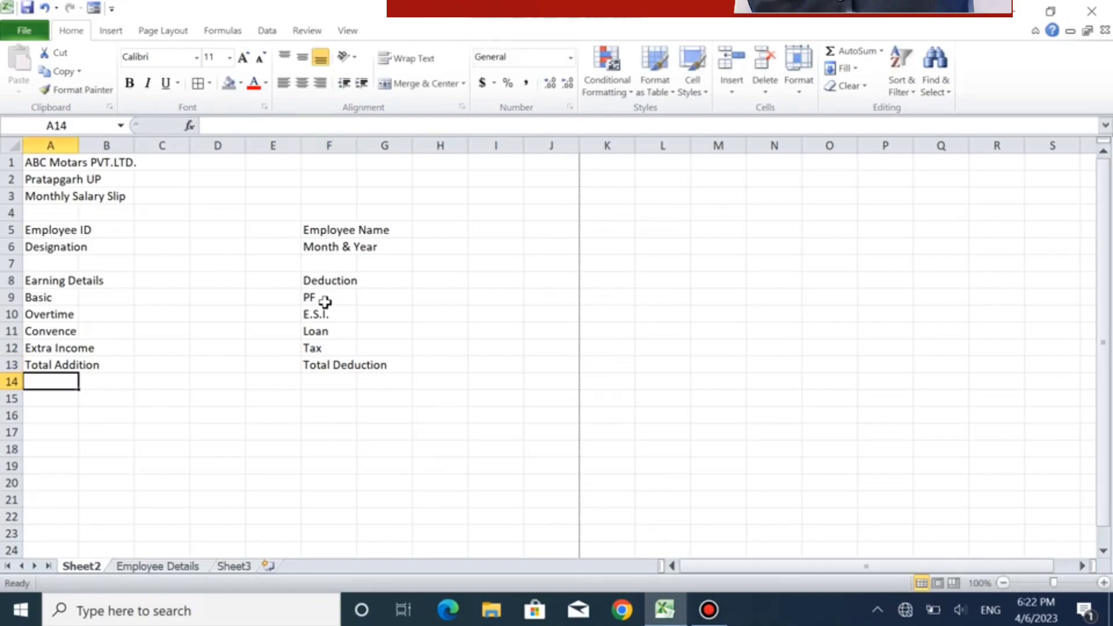
- Enter the label "Net Salary" in cell F14, directly below Total Deduction
left_click(337, 396)
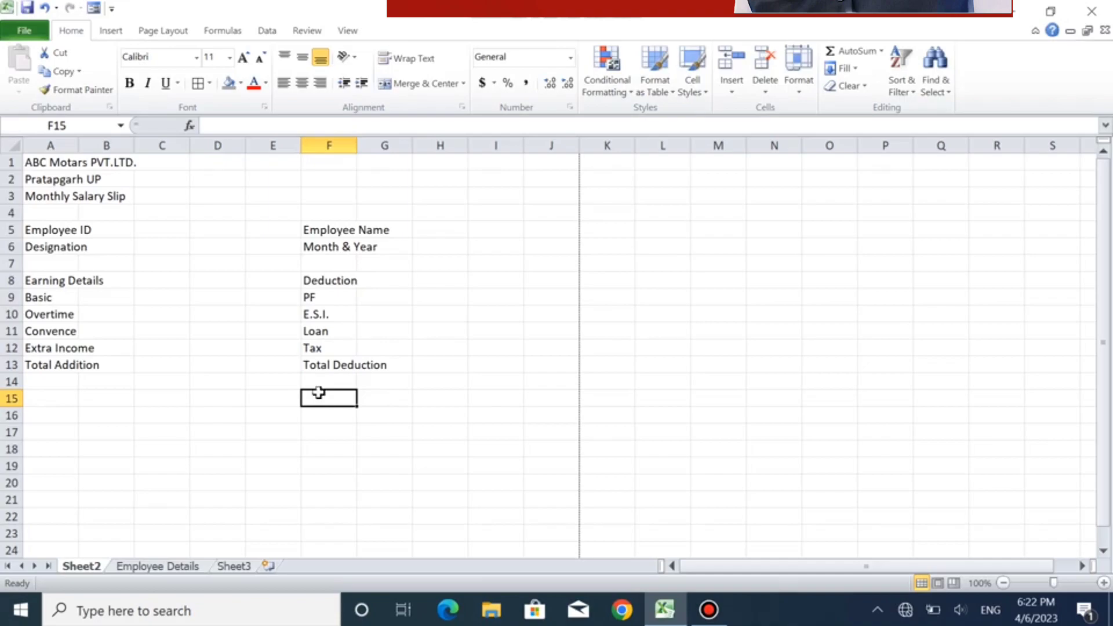
key("Up")
type("N")
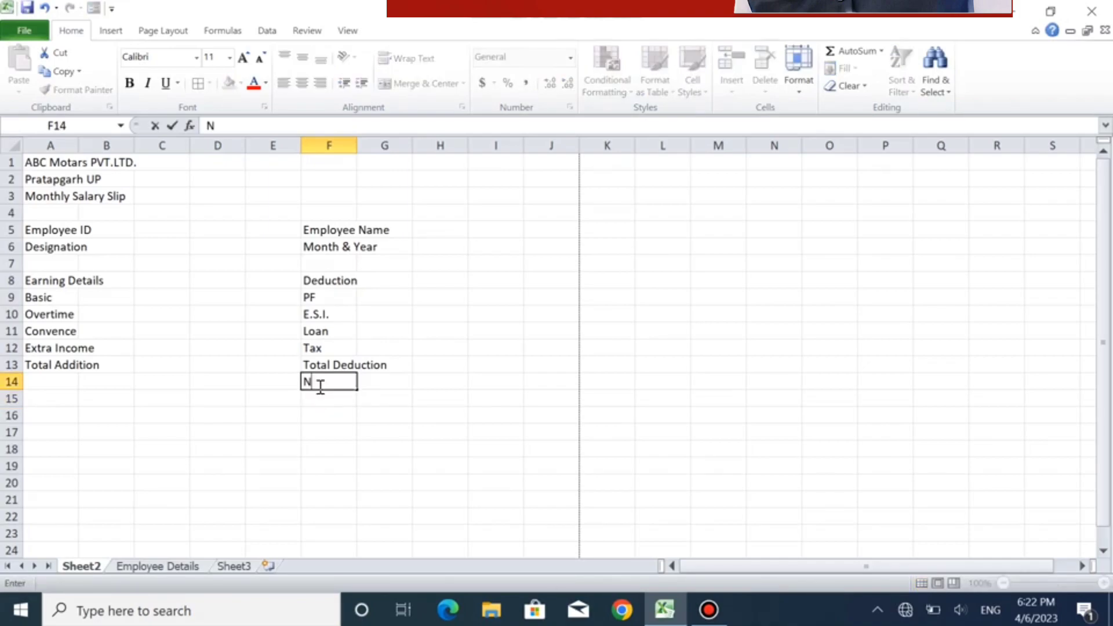
type("et Salary")
key("Return")
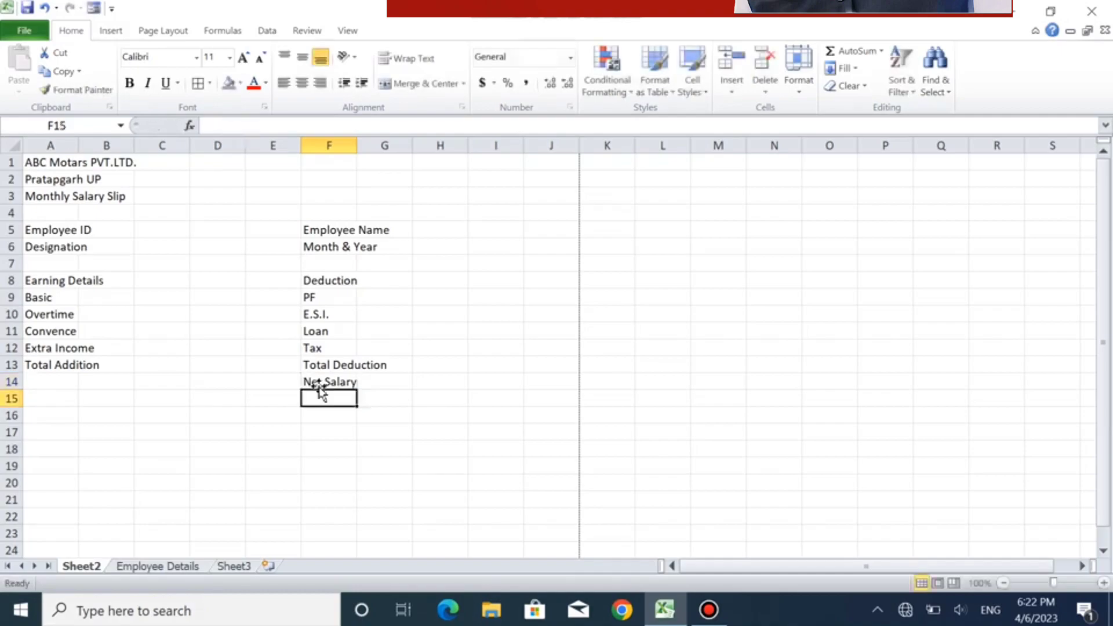
- Move the Net Salary label down one row to cell F15, leaving row 14 blank
left_click(328, 383)
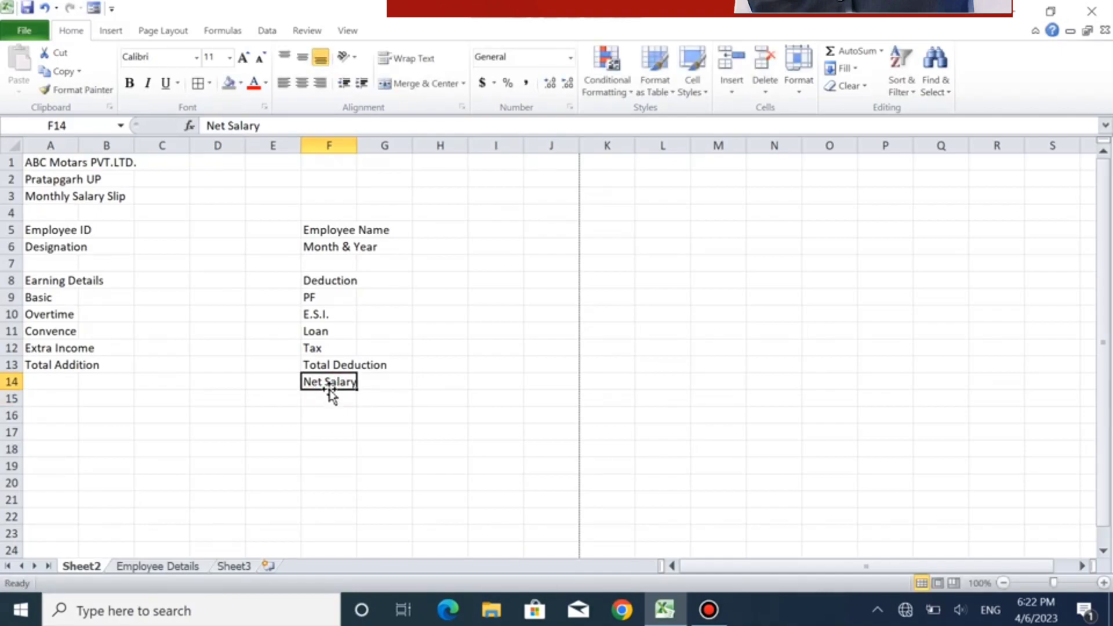
mouse_move(329, 392)
left_mouse_down()
mouse_move(338, 417)
mouse_move(326, 399)
left_mouse_up()
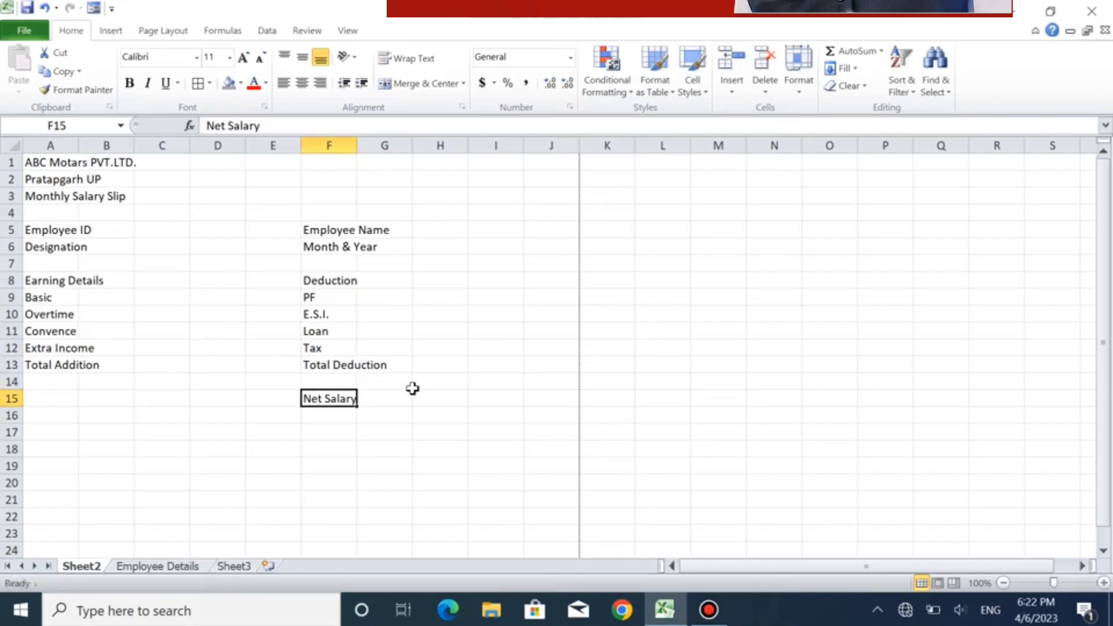
left_click(413, 387)
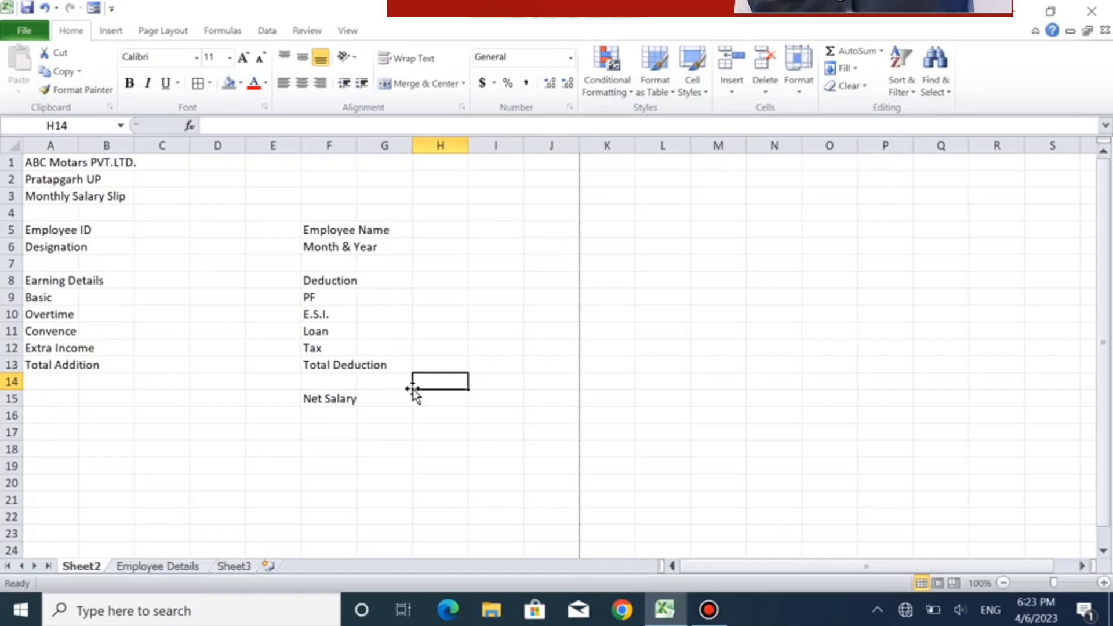
left_click(48, 162)
left_click_drag(47, 162, 427, 154)
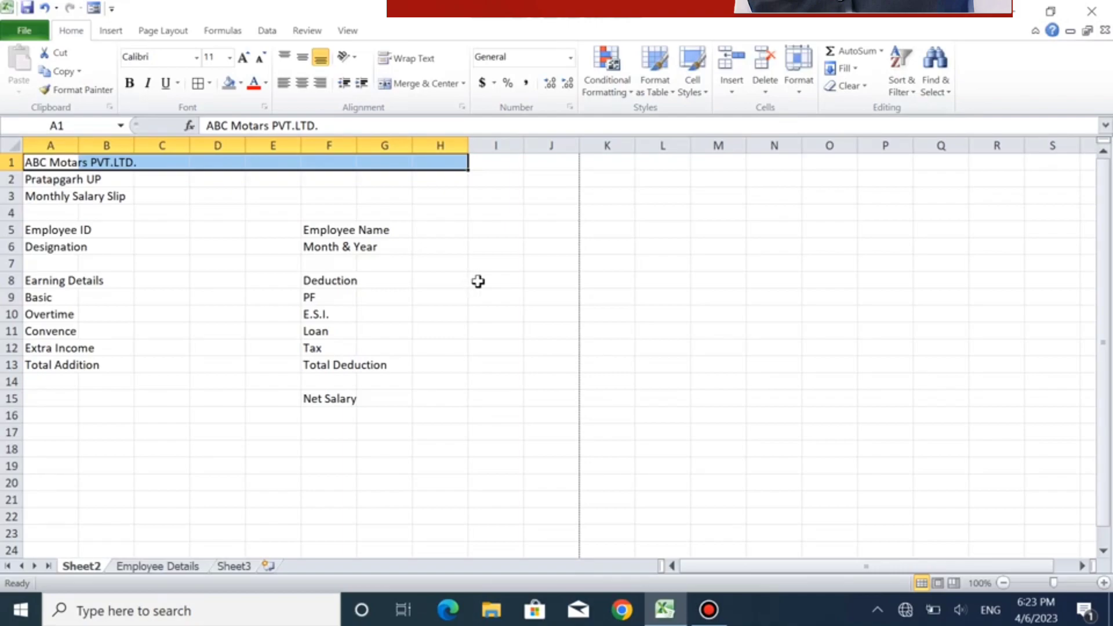
left_click(487, 279)
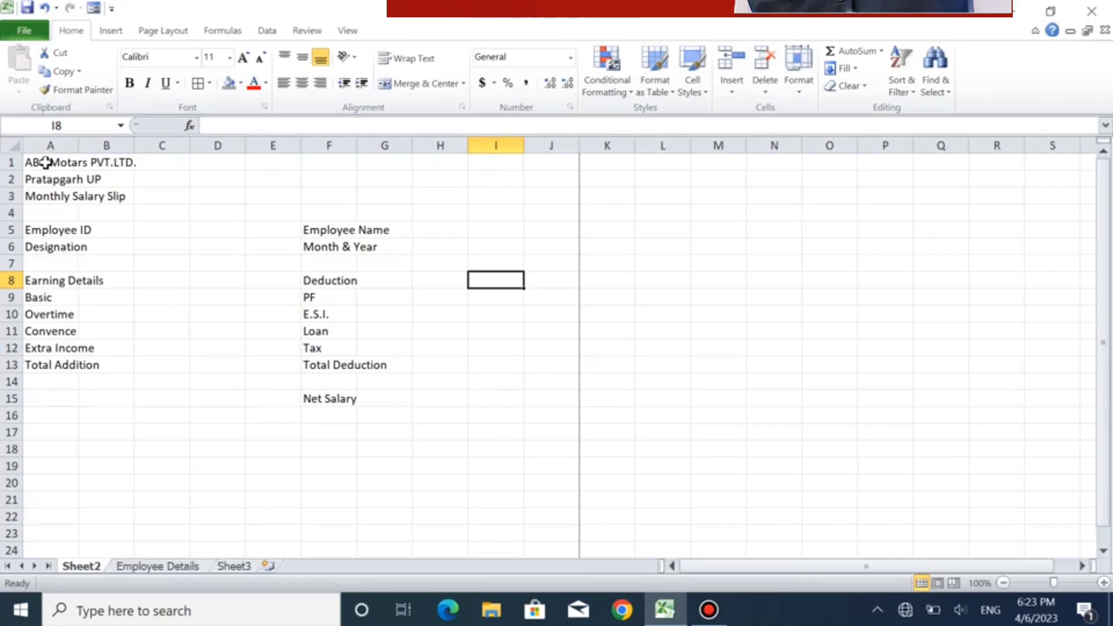
- Merge and center the company name, location and Monthly Salary Slip titles, each across columns A to I in rows 1 to 3
left_click_drag(45, 162, 480, 156)
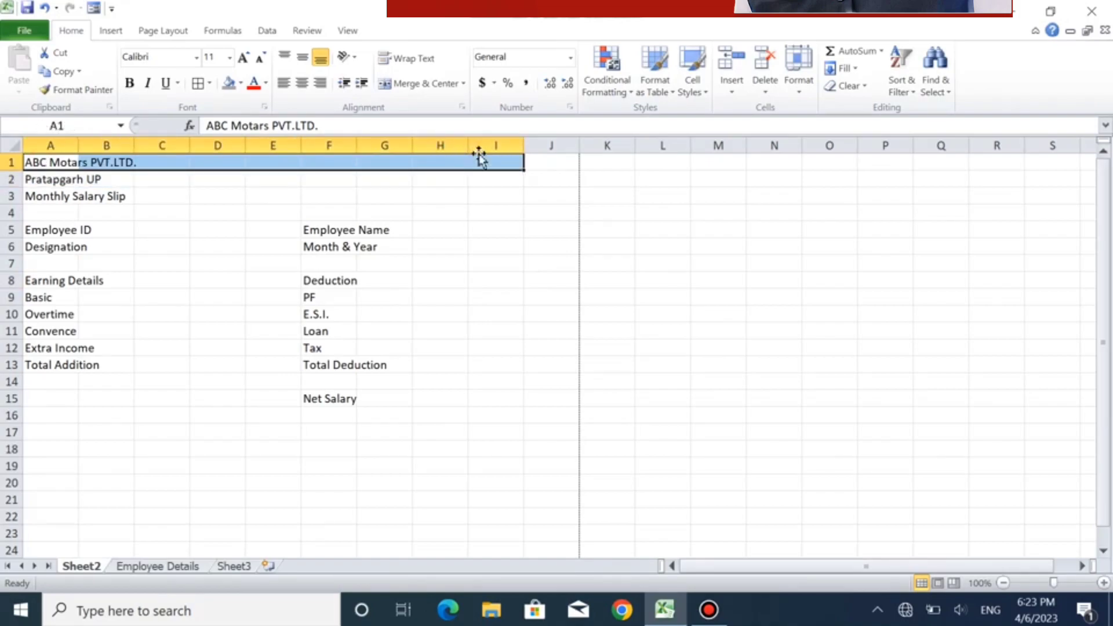
left_click(404, 85)
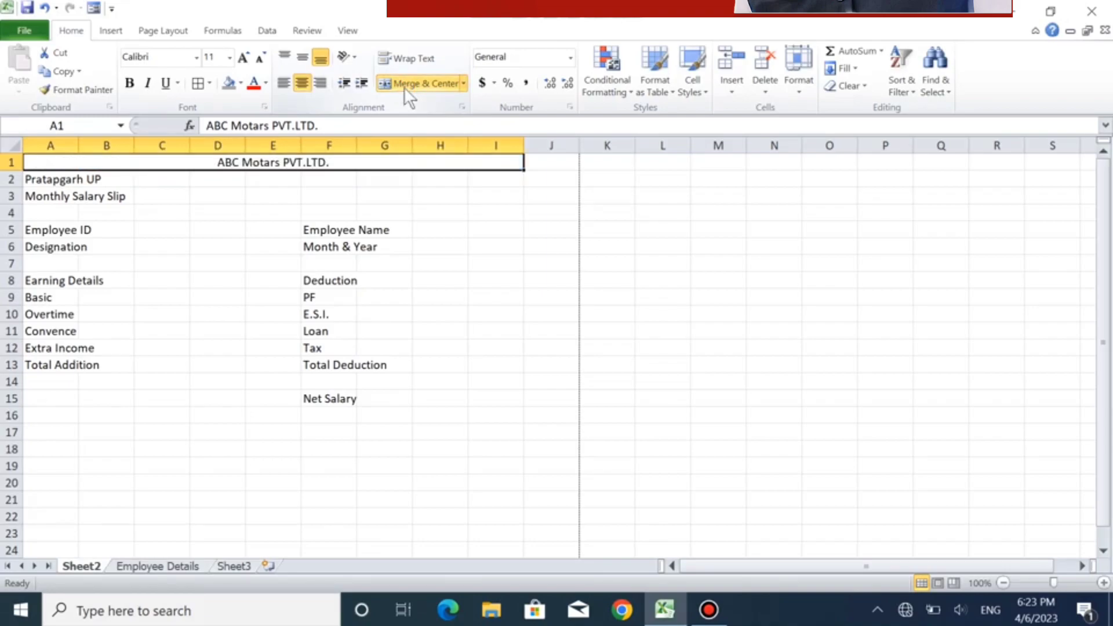
left_click_drag(60, 180, 490, 180)
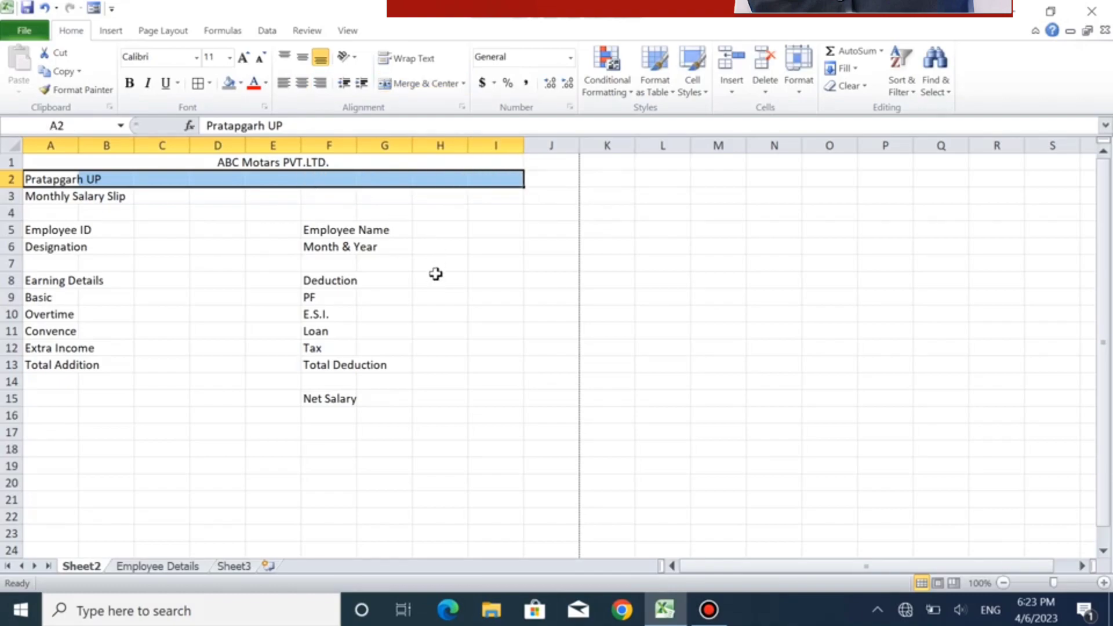
left_click(404, 83)
left_click_drag(57, 194, 491, 194)
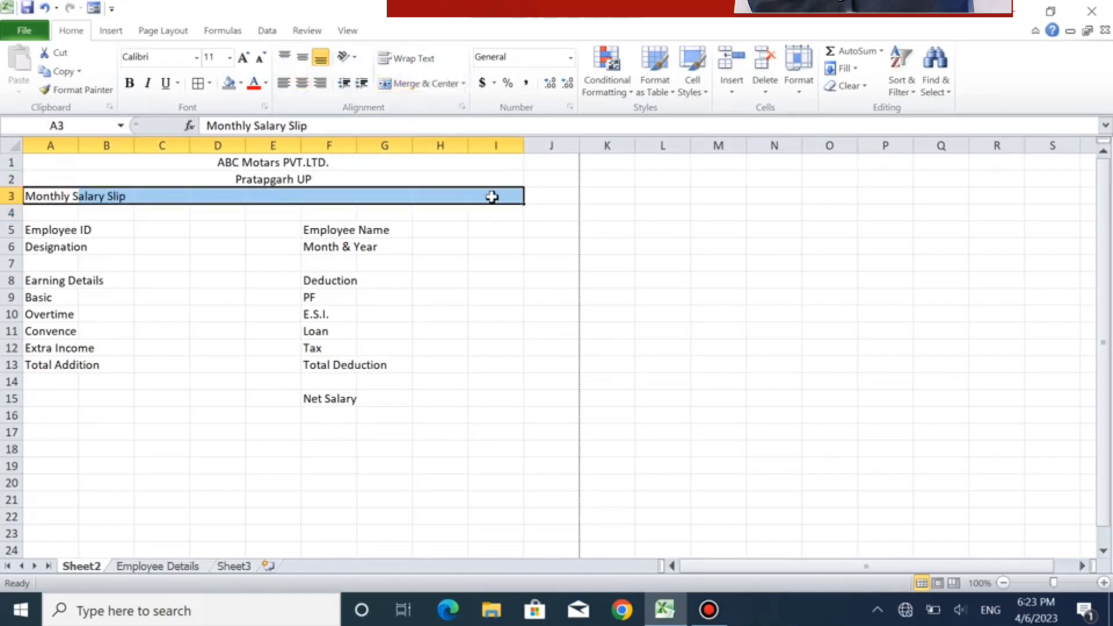
left_click(402, 81)
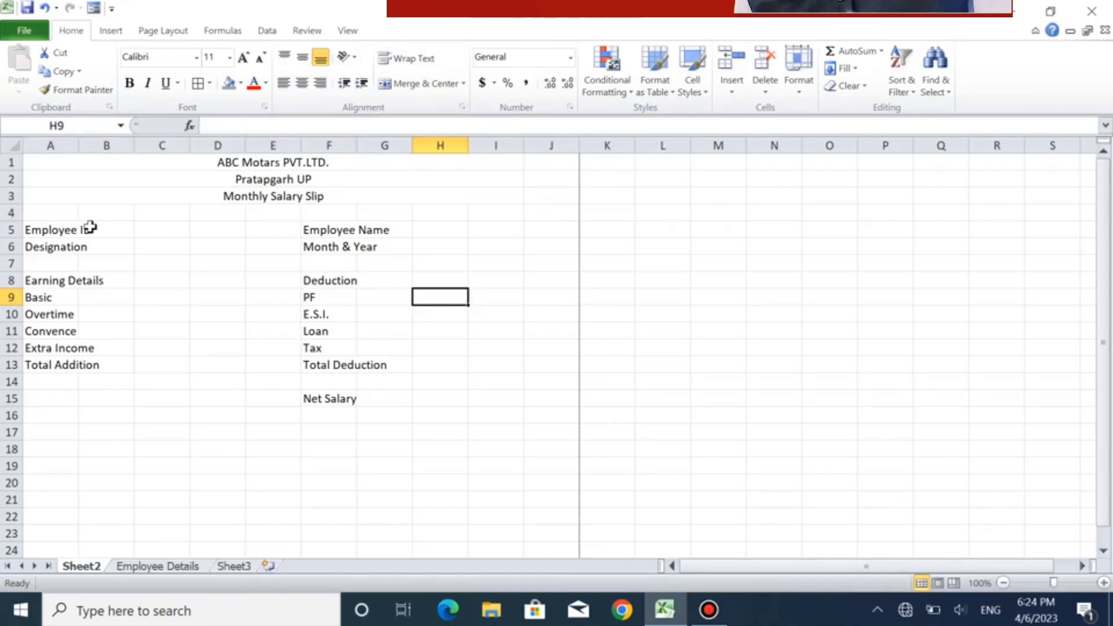
- Apply a thick box border around the salary slip body, range A5:I15
left_click(72, 229)
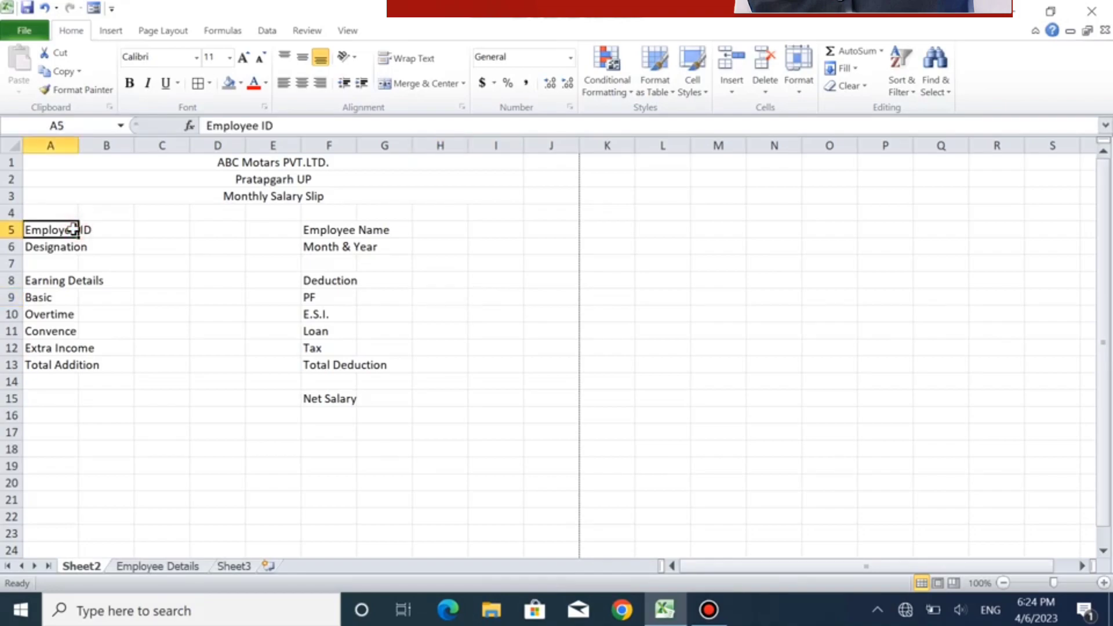
left_click_drag(42, 226, 503, 401)
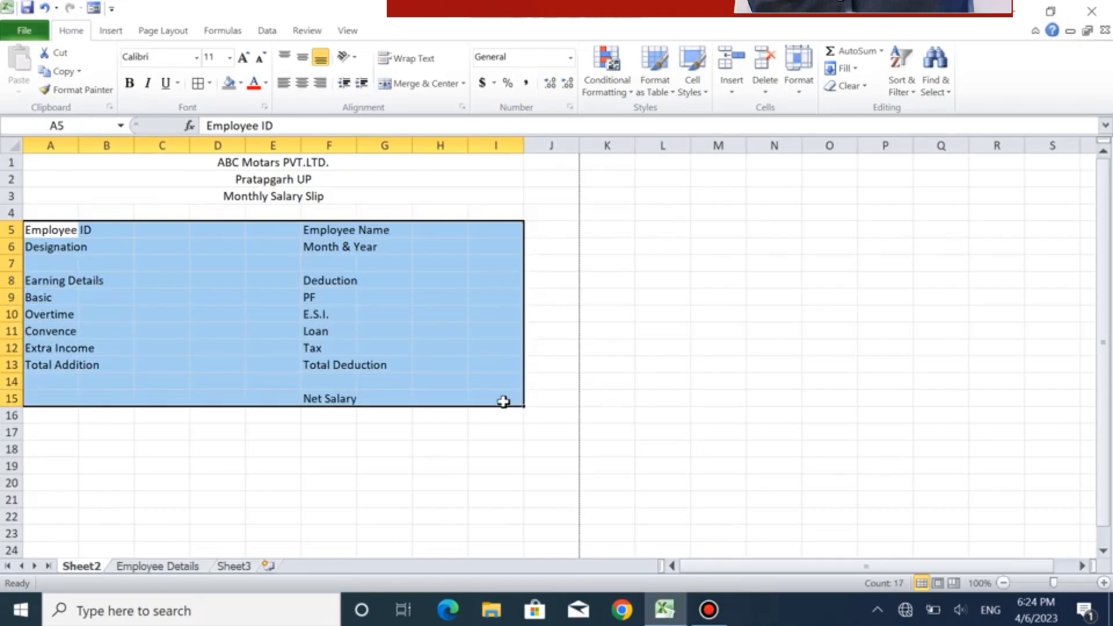
left_click(209, 84)
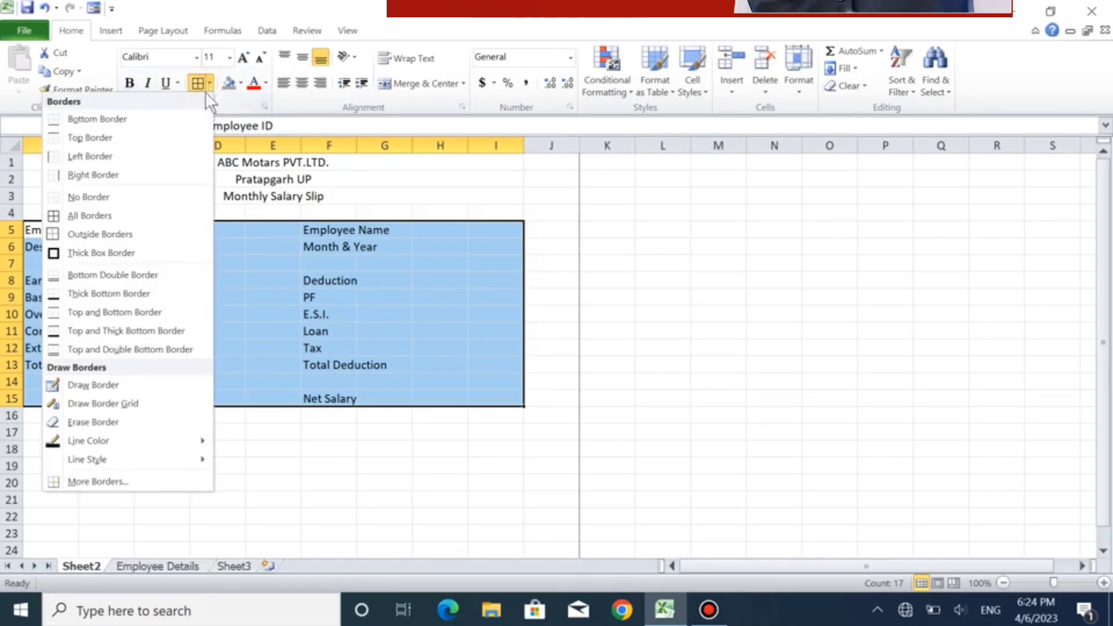
left_click(173, 252)
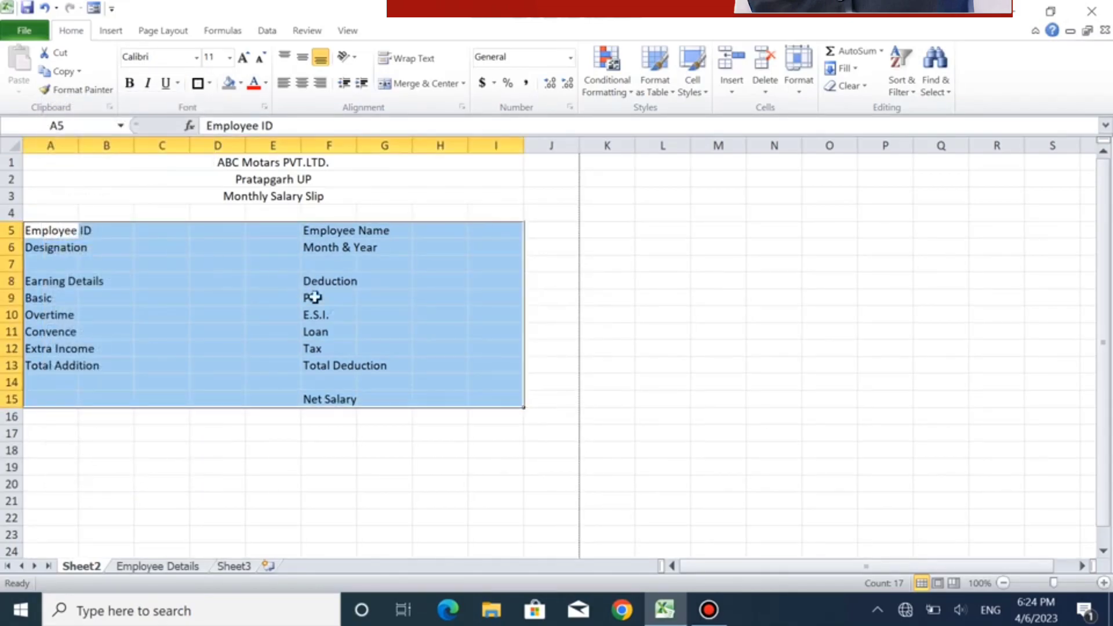
left_click(335, 319)
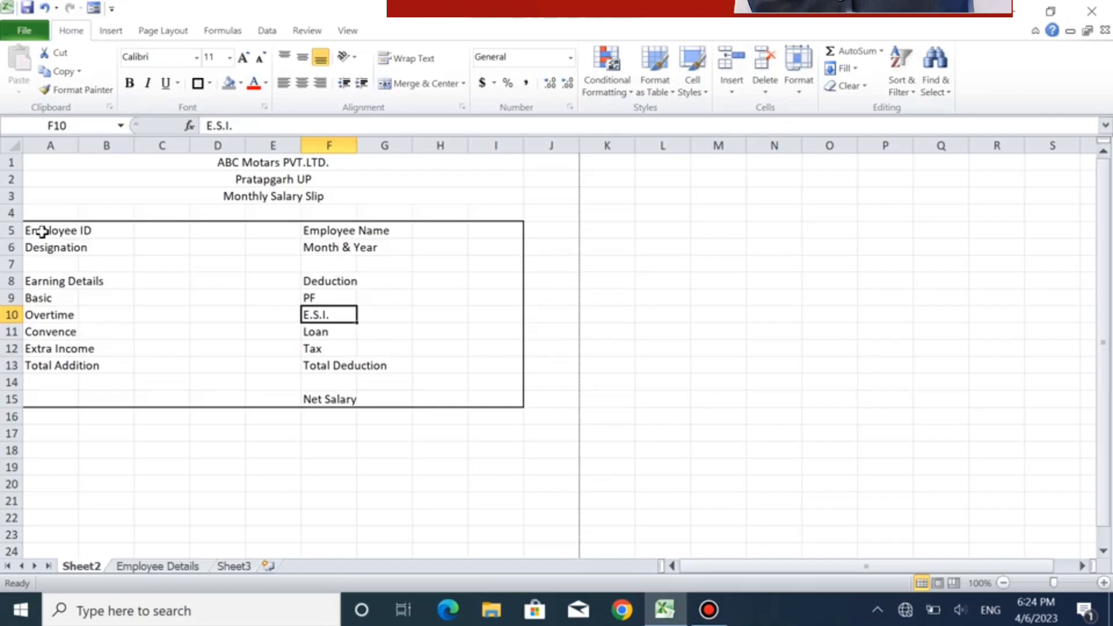
- Apply a thick box border around the employee information block, range A5:I6
left_click_drag(42, 231, 507, 251)
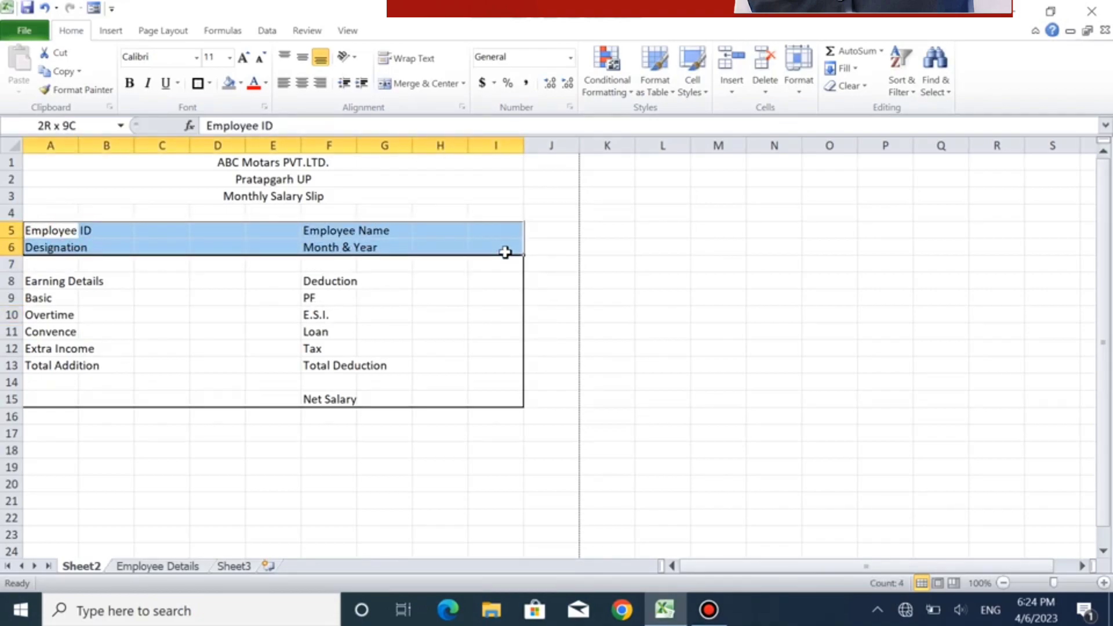
left_click(199, 86)
left_click(194, 277)
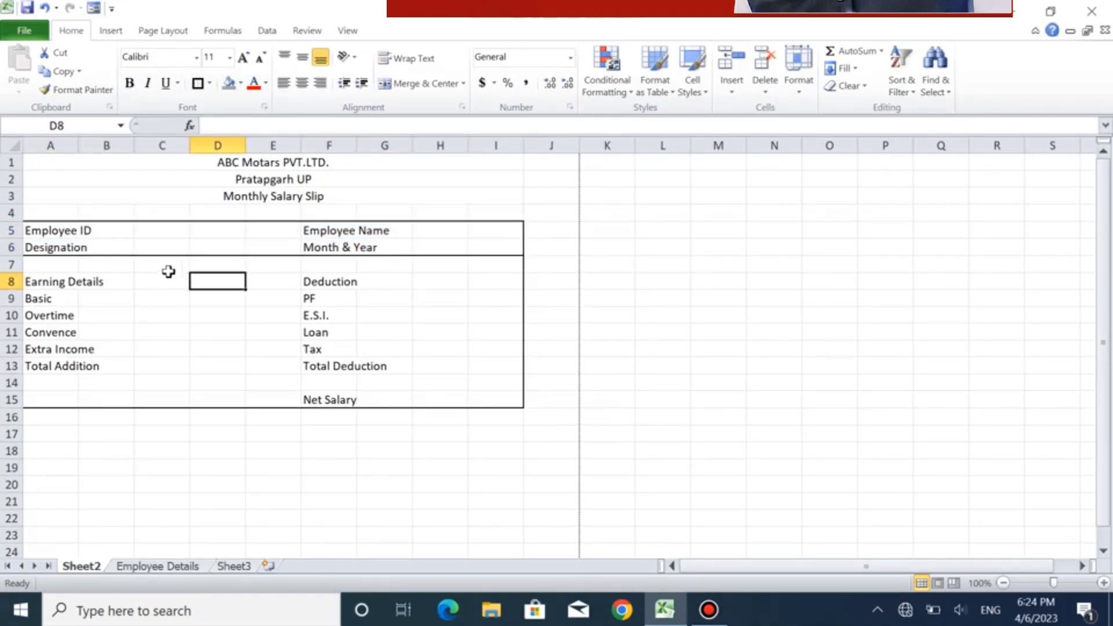
- Merge and center the Employee ID label across A5:B5 and the Designation label across A6:B6
left_click(64, 228)
left_click_drag(65, 227, 95, 228)
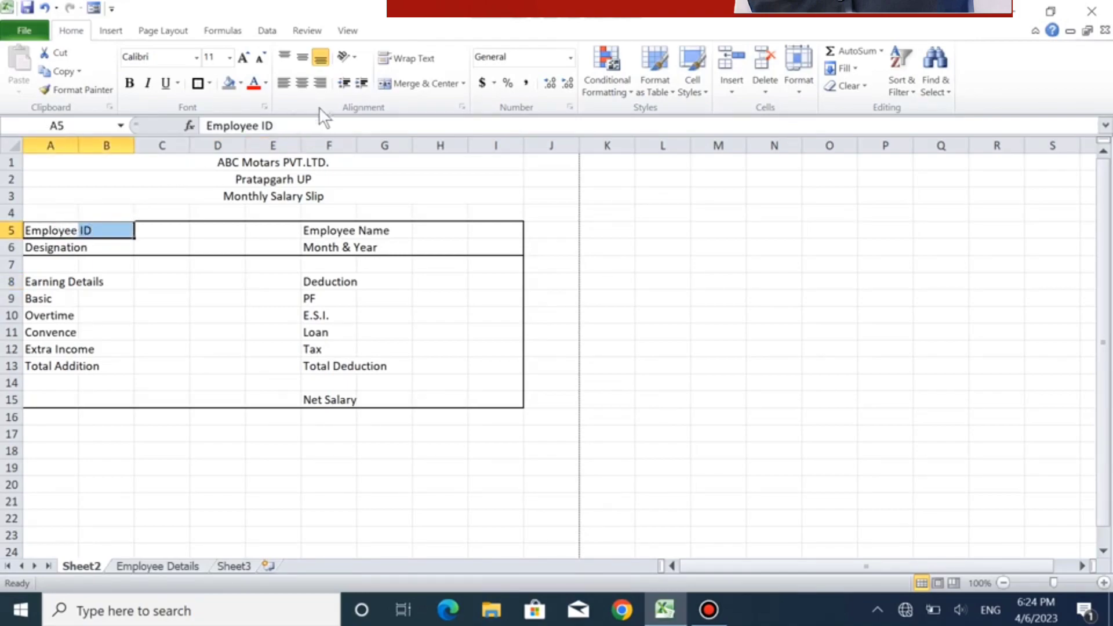
left_click(412, 83)
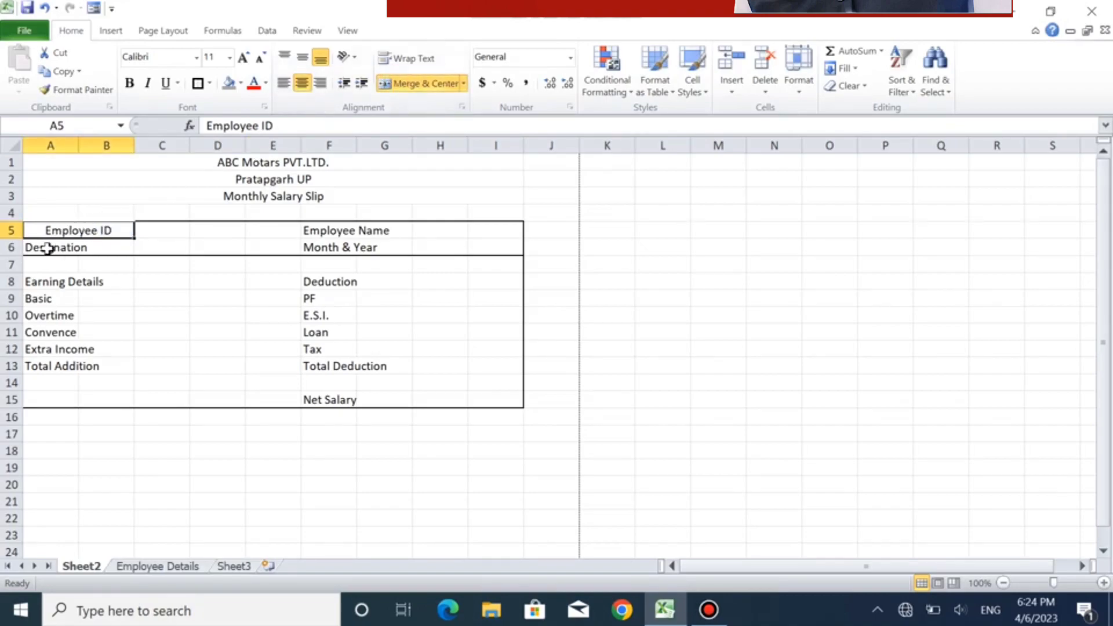
left_click_drag(47, 248, 115, 249)
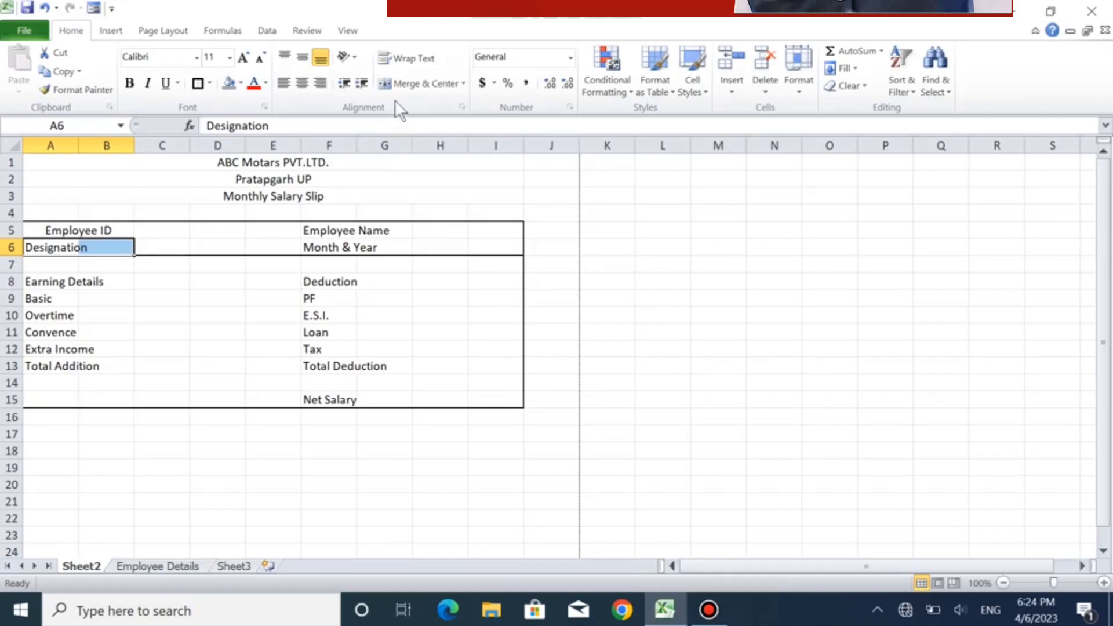
left_click(391, 85)
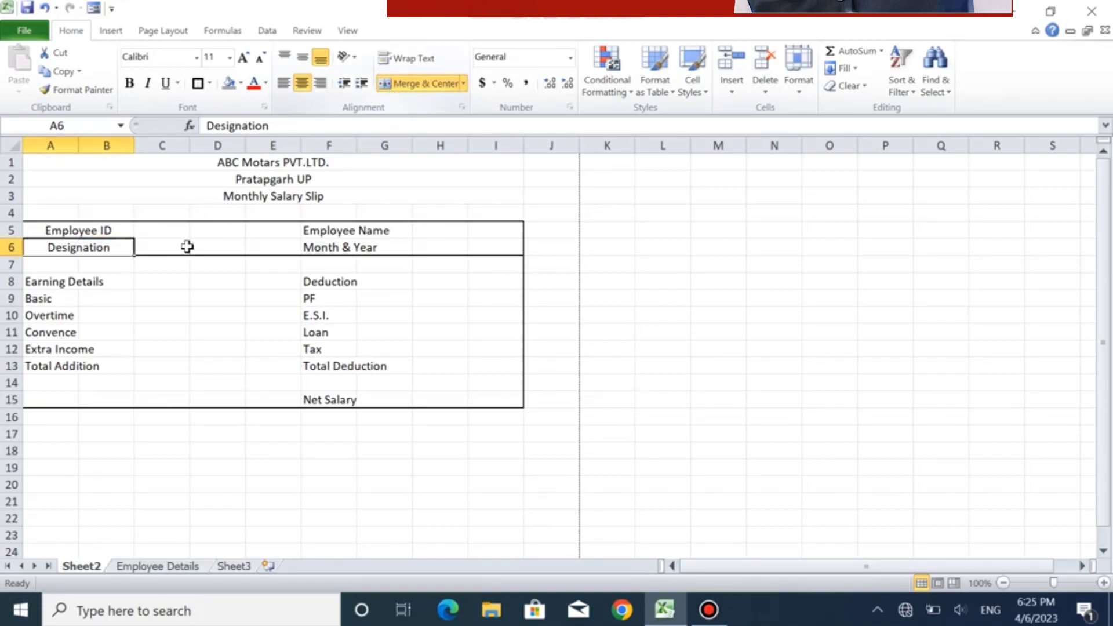
- Merge and center the blank value cells C5:D5 and C6:D6 beside Employee ID and Designation
left_click(161, 230)
left_click_drag(161, 230, 211, 226)
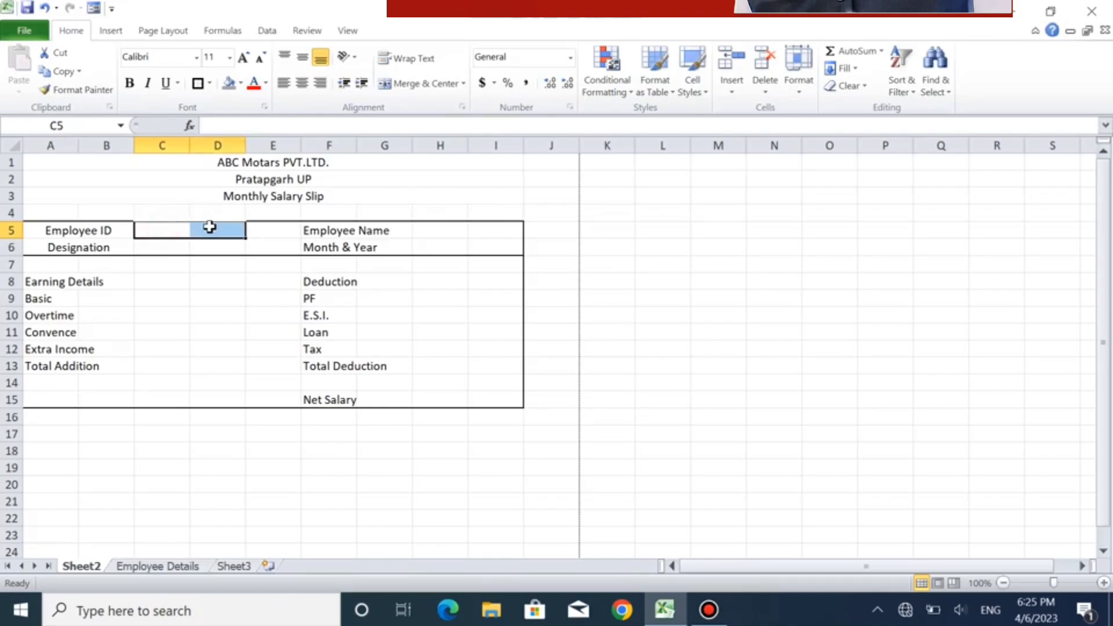
left_click(416, 81)
left_click(160, 244)
left_click_drag(160, 244, 210, 247)
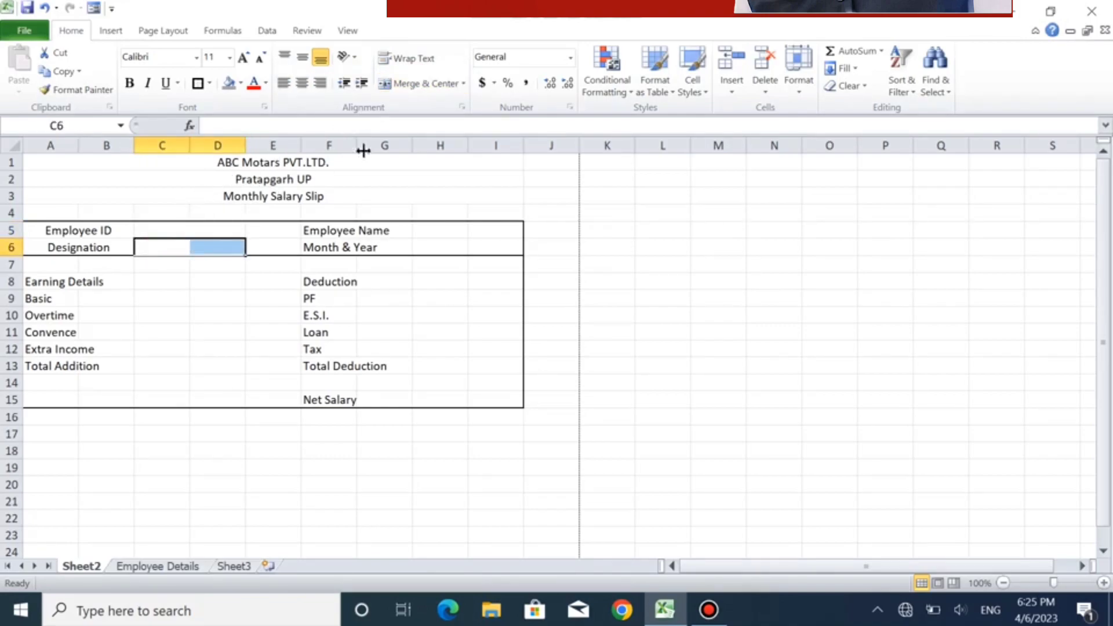
left_click(417, 82)
- Merge and center the Employee Name label across F5:G5 and the Month & Year label across F6:G6
left_click(341, 230)
left_click_drag(341, 230, 387, 246)
left_click(417, 83)
left_click(404, 86)
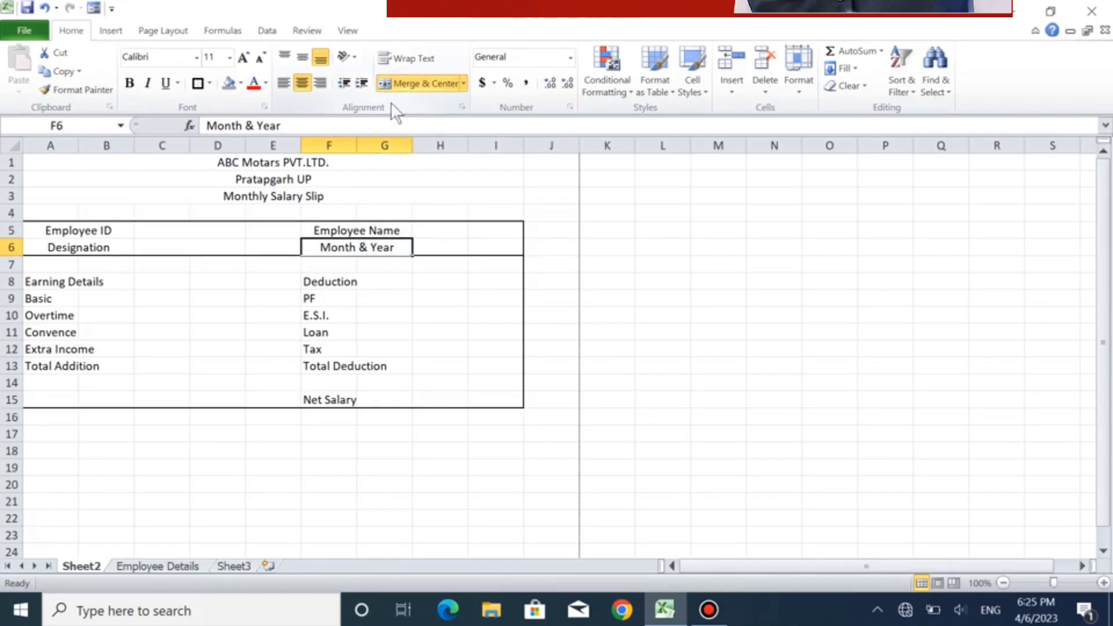
- Merge and center the blank value cells H5:I5 and H6:I6 beside Employee Name and Month & Year
left_click(442, 235)
left_click_drag(467, 229, 492, 247)
left_click(429, 83)
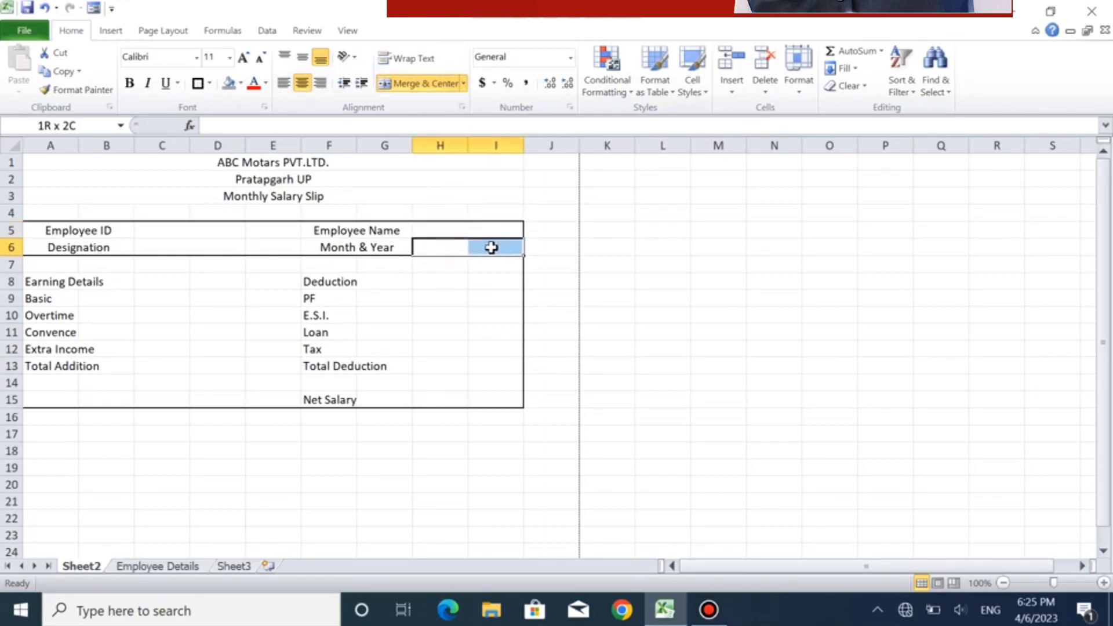
left_click(405, 83)
- Left-align the employee information labels in range A5:G6
left_click(383, 270)
left_click_drag(364, 227, 40, 246)
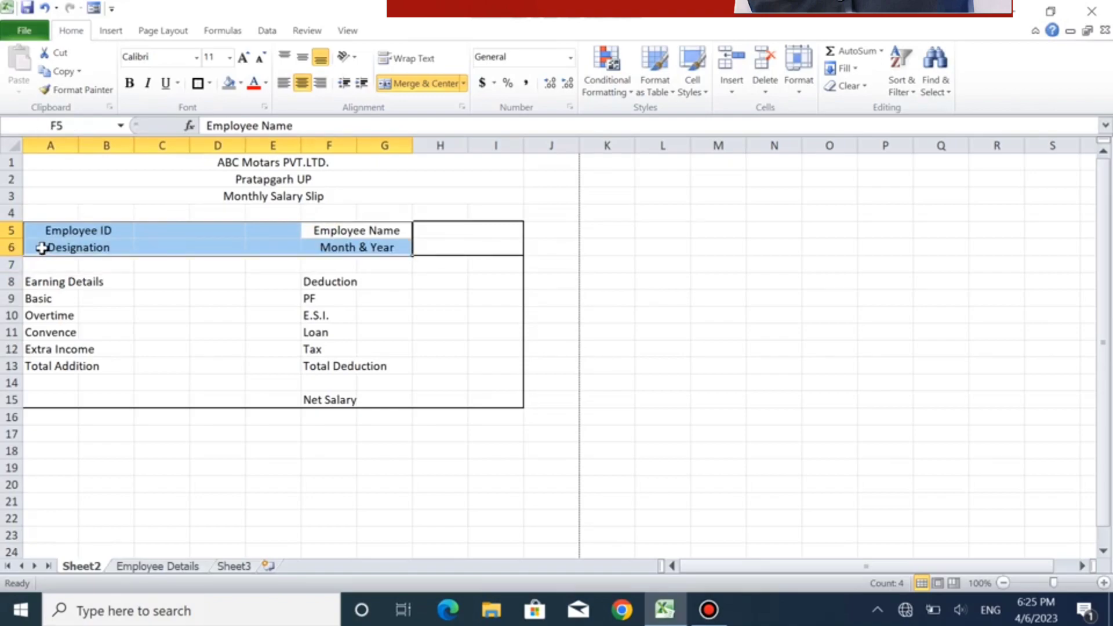
left_click(284, 85)
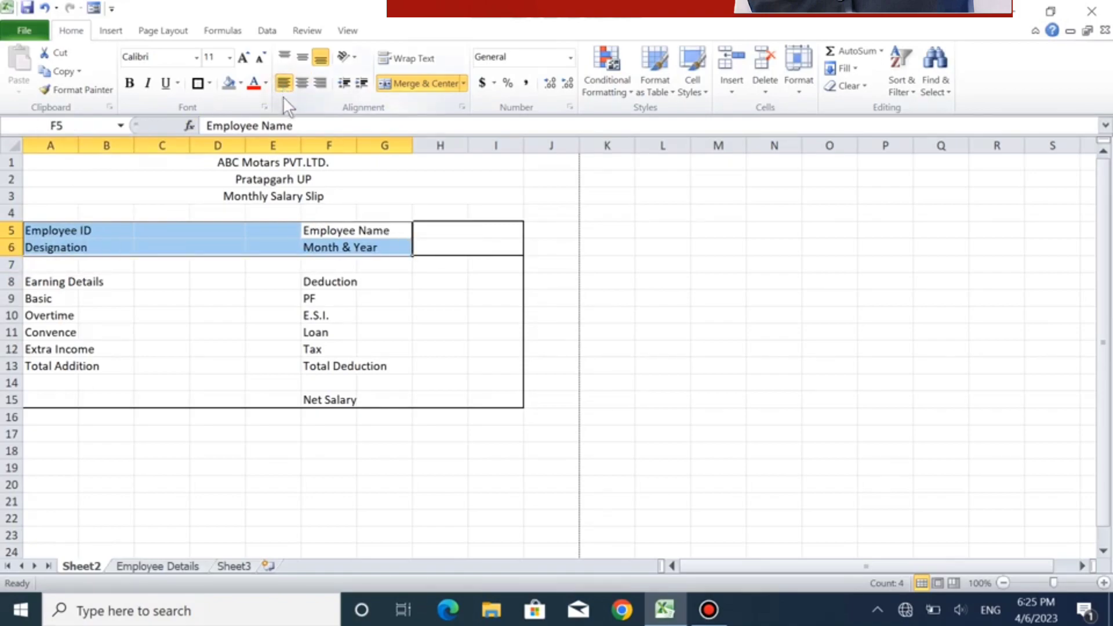
- Apply all borders to the Employee ID and Designation block, range A5:D6
left_click(79, 230)
left_click_drag(79, 230, 193, 246)
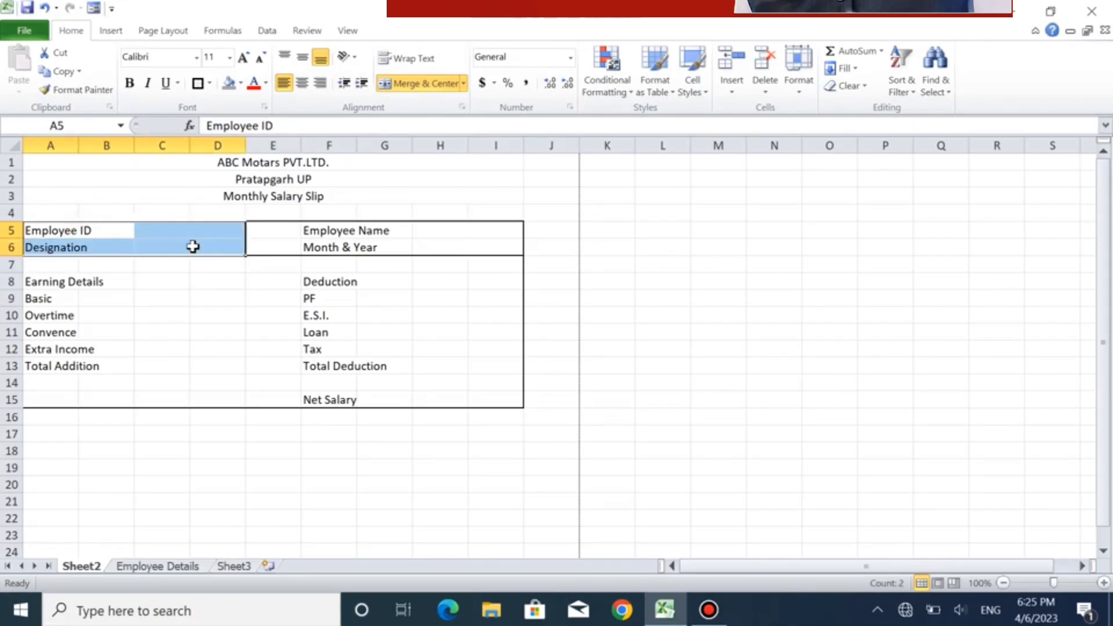
left_click(210, 84)
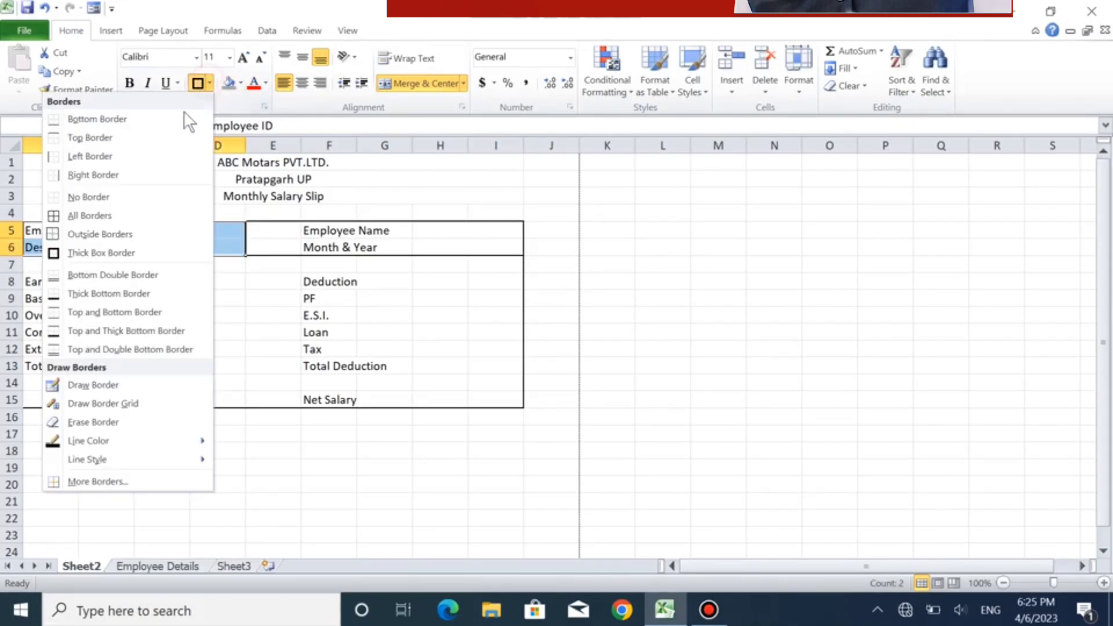
left_click(138, 213)
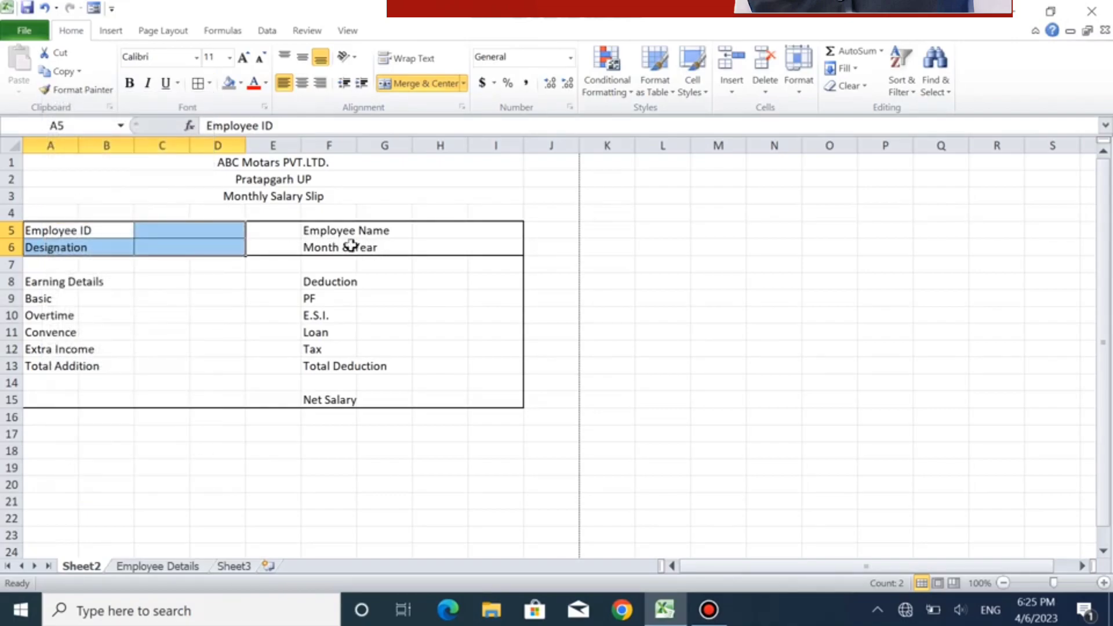
- Apply all borders to the Employee Name and Month & Year block, range F5:I6
left_click_drag(326, 235, 467, 241)
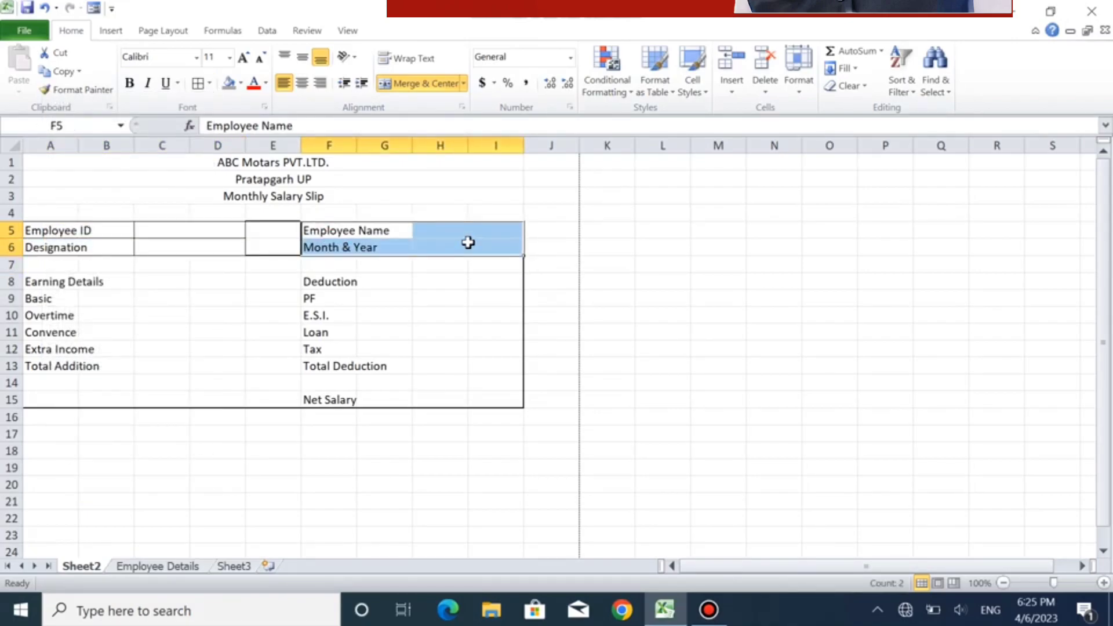
left_click(197, 84)
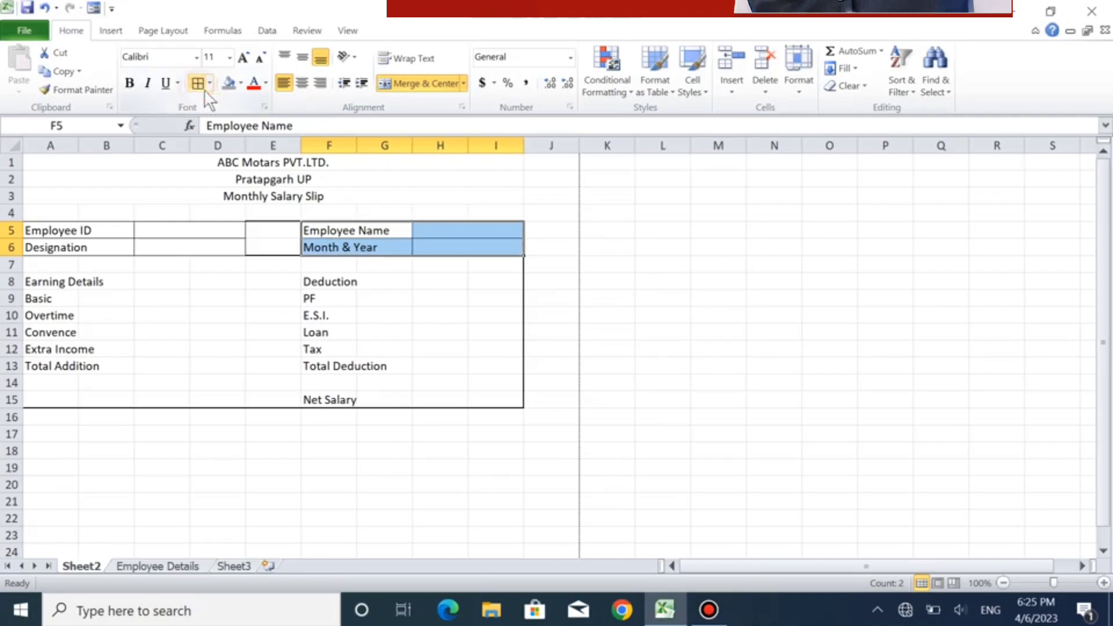
left_click(432, 331)
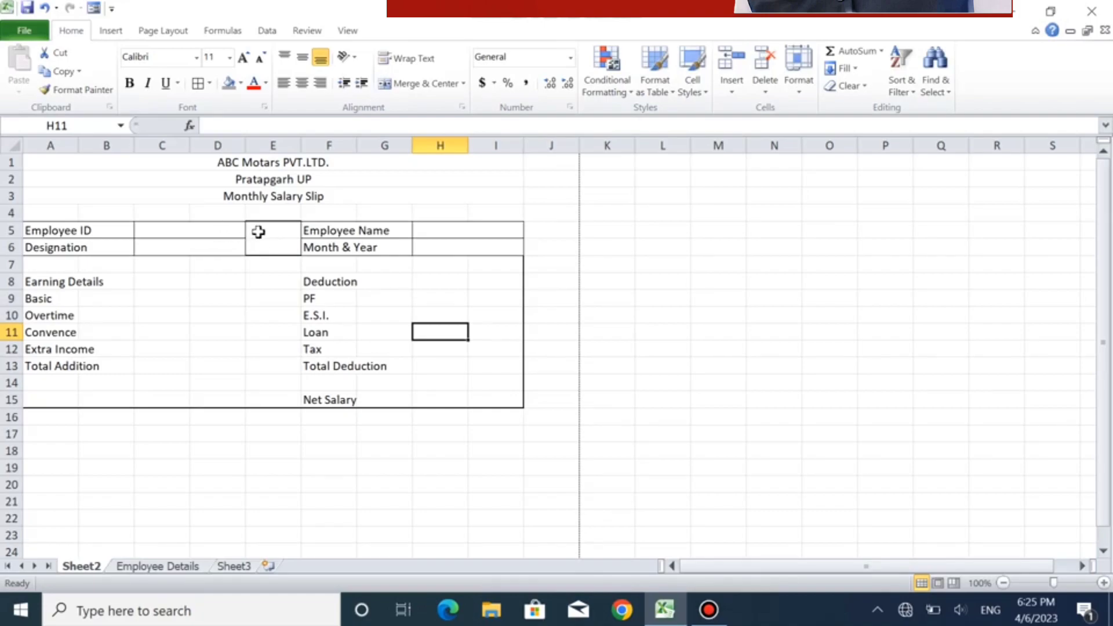
- Delete the empty column E between the two employee information blocks
left_click(275, 155)
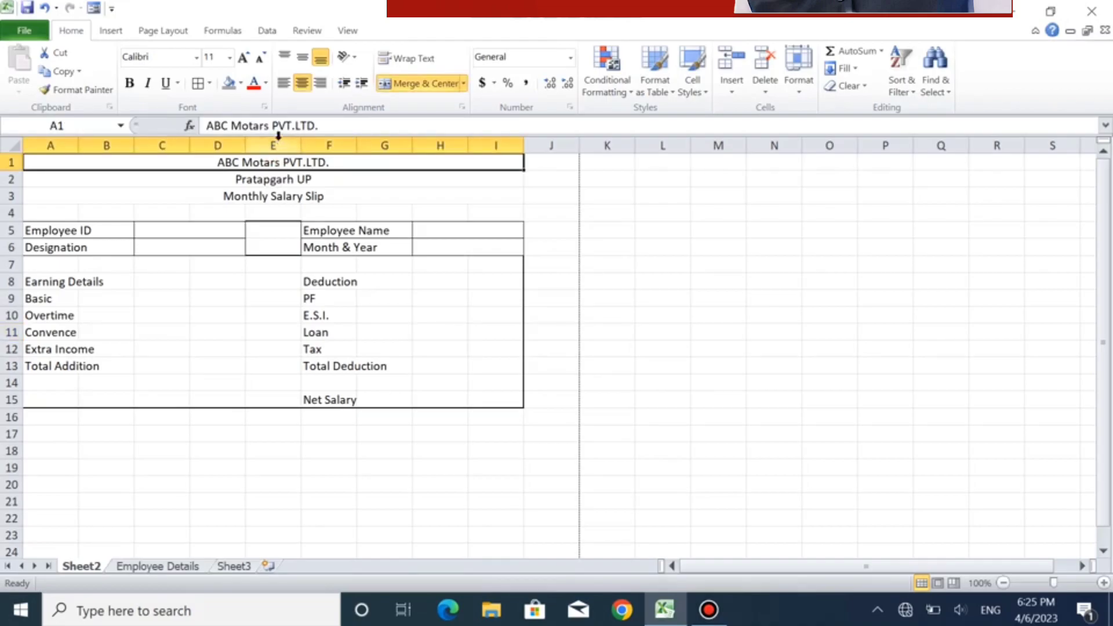
left_click(276, 144)
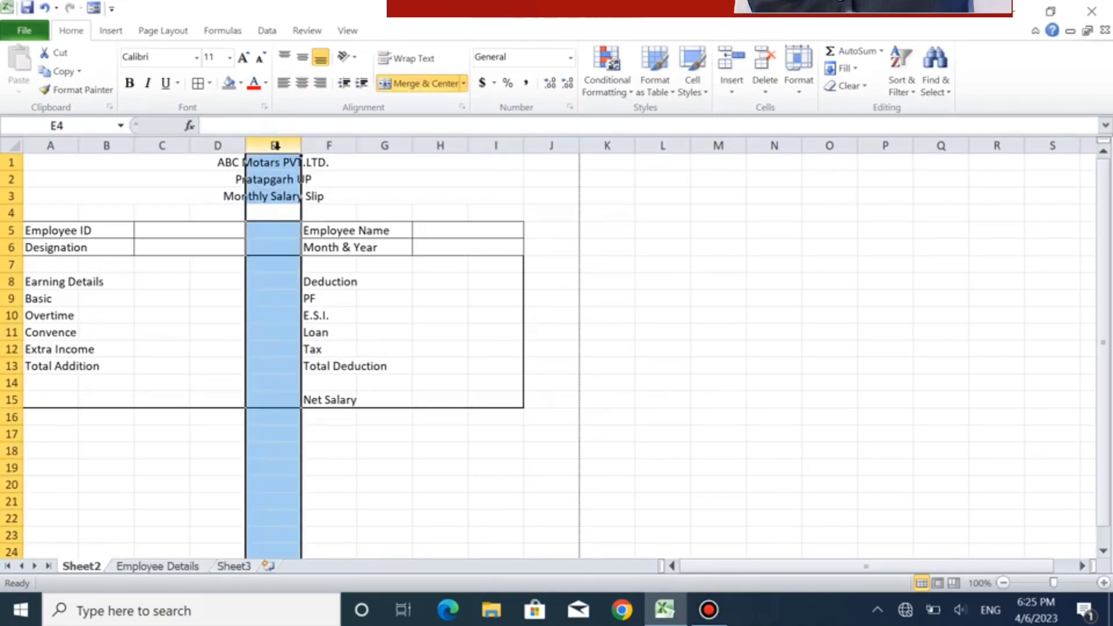
right_click(277, 138)
left_click(233, 266)
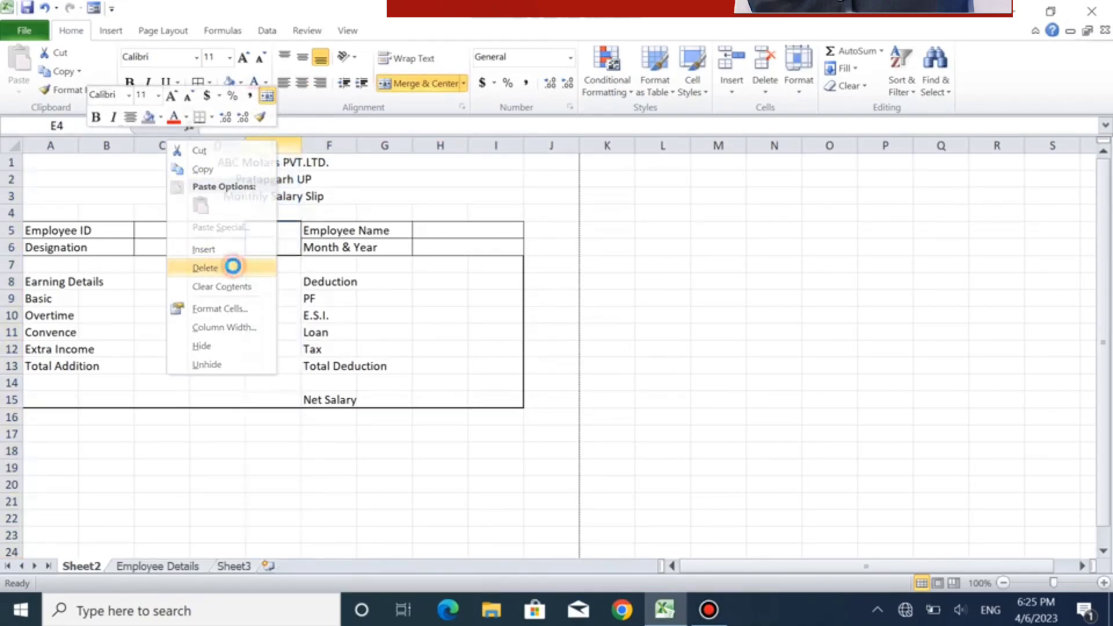
left_click(382, 278)
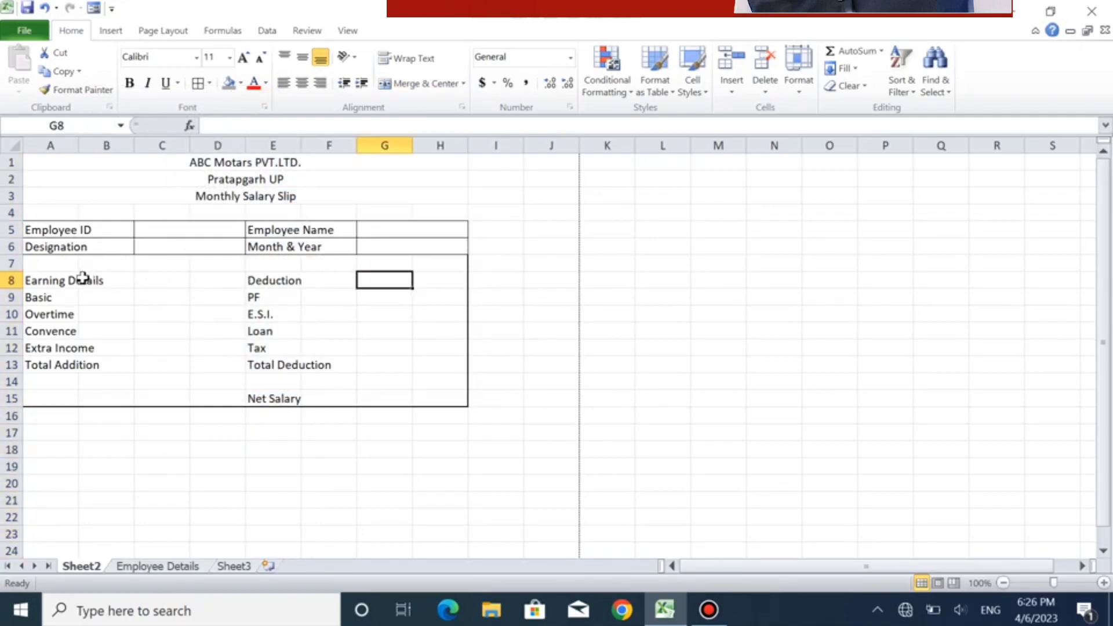
- Merge columns A and B separately in each of rows 8 to 13, and left-align the earnings labels from Earning Details to Total Addition
left_click(54, 283)
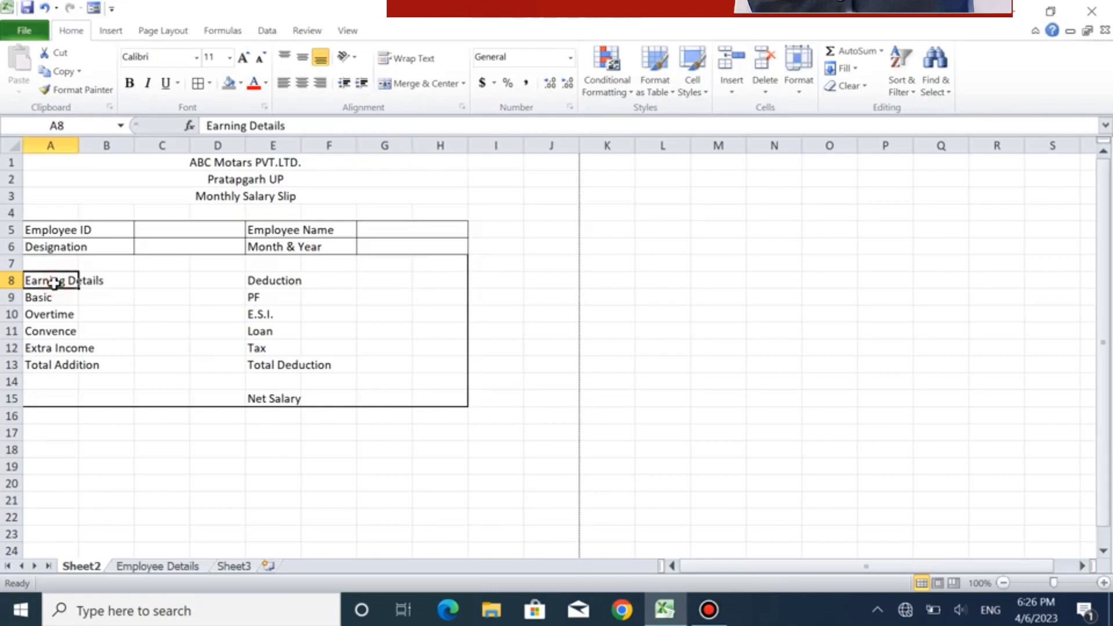
left_click_drag(53, 283, 87, 281)
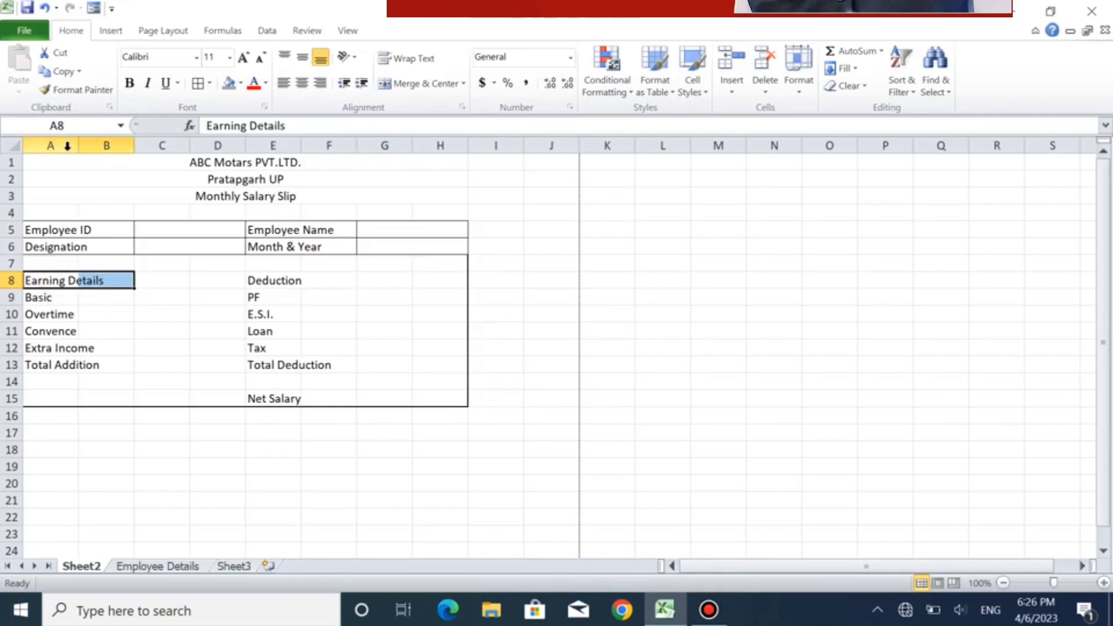
left_click(400, 85)
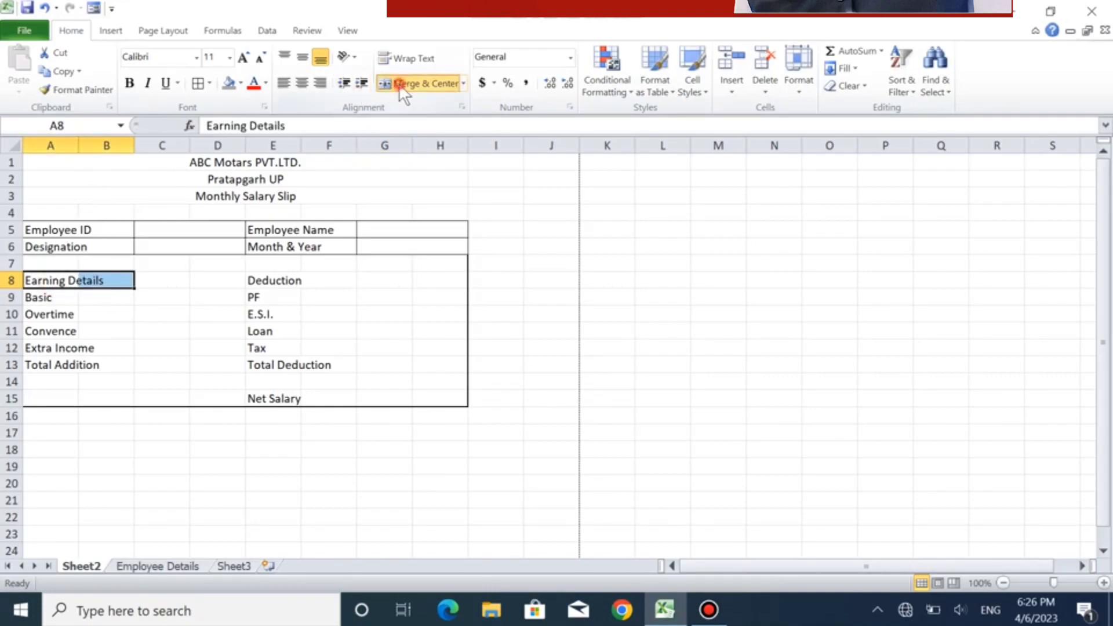
left_click_drag(46, 297, 92, 301)
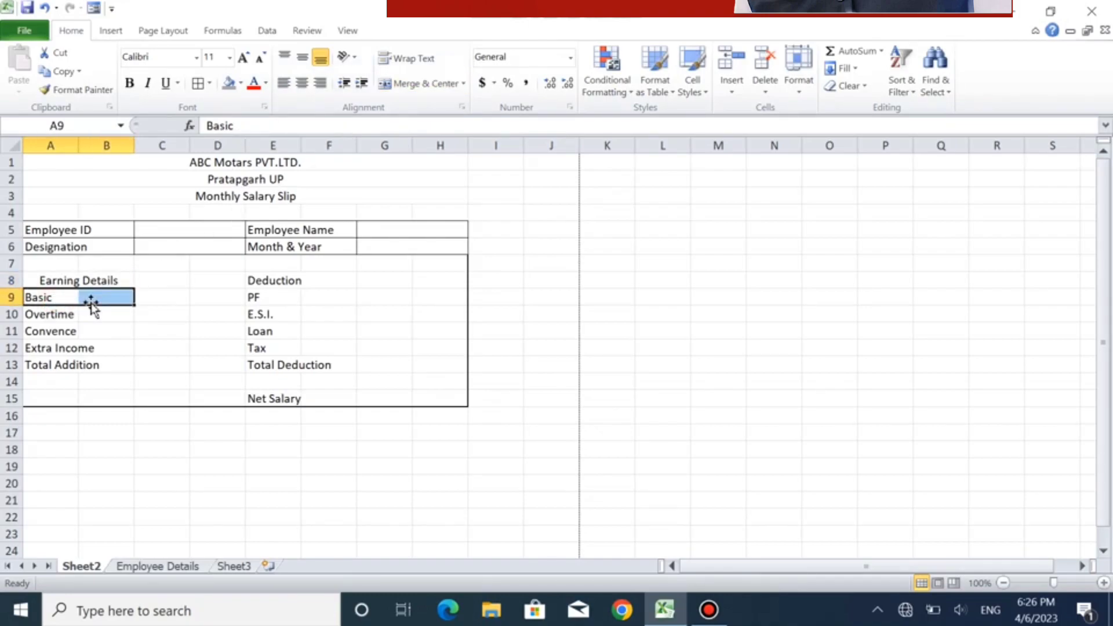
left_click(412, 85)
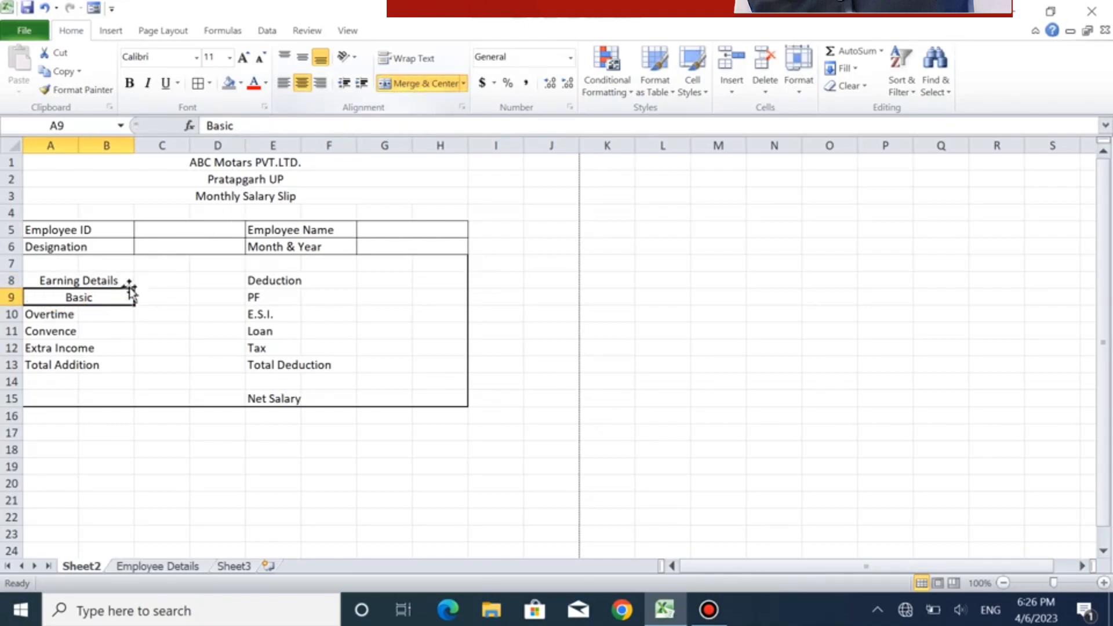
left_click_drag(52, 315, 122, 315)
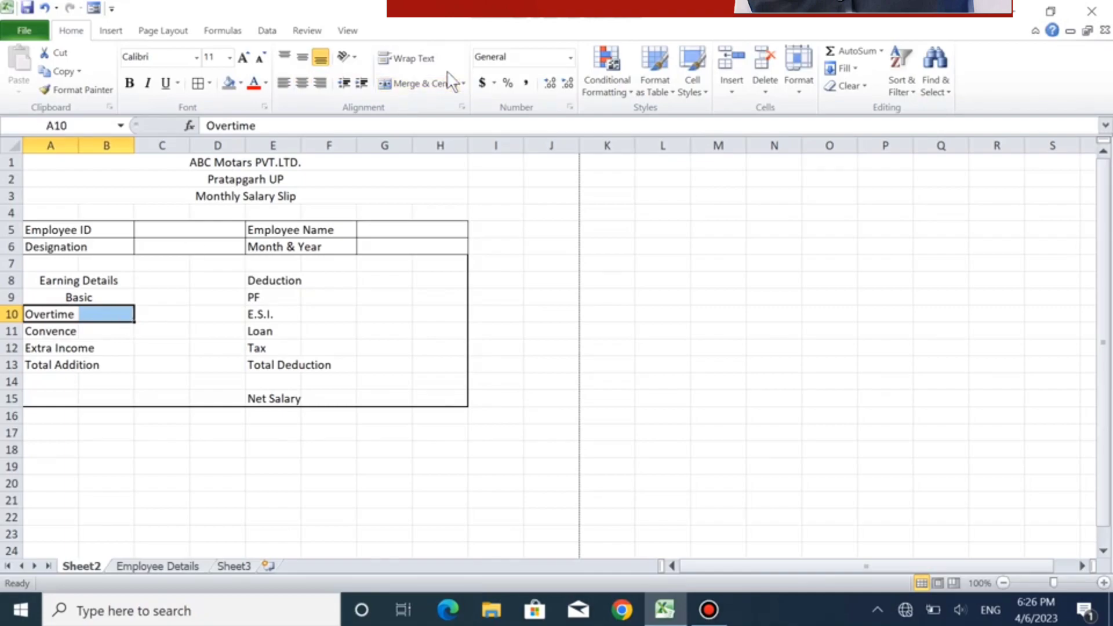
left_click(433, 81)
left_click_drag(47, 329, 121, 365)
left_click(405, 83)
left_click(425, 83)
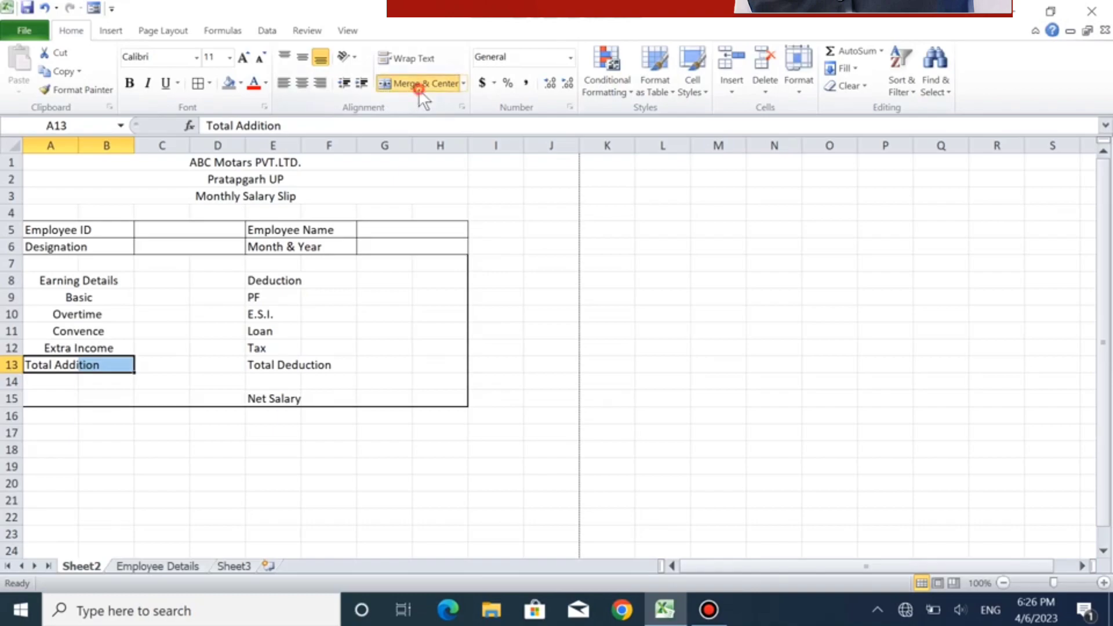
left_click(419, 91)
left_click_drag(45, 280, 41, 361)
left_click(284, 83)
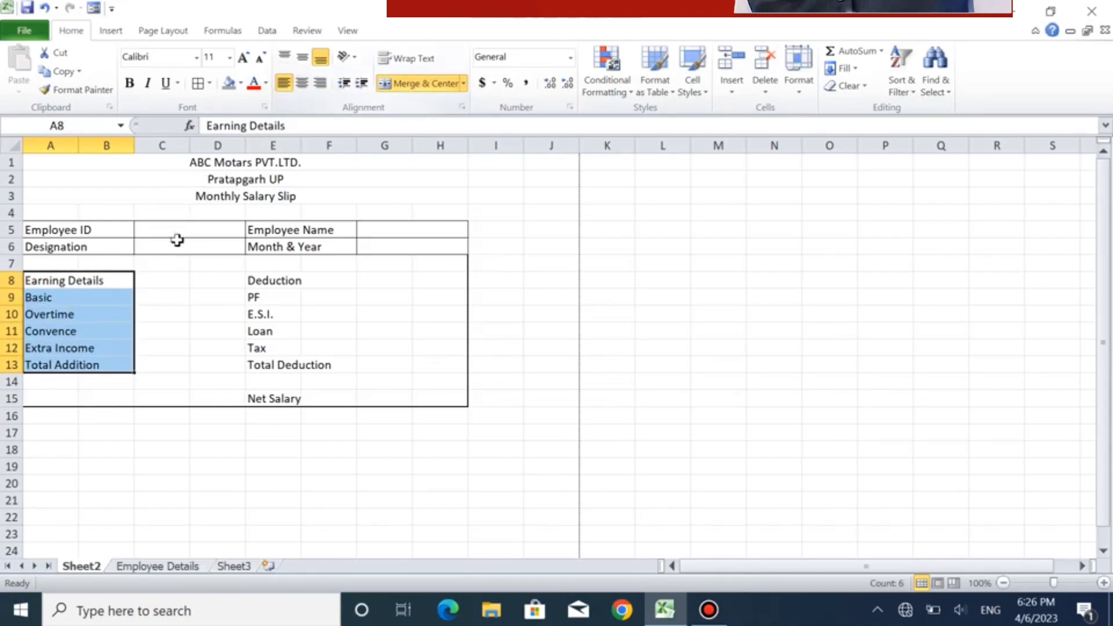
- Merge and center columns C and D separately in each of rows 8 to 13 for the earnings amounts
left_click_drag(168, 278, 206, 333)
left_click(430, 82)
left_click(427, 85)
left_click(428, 76)
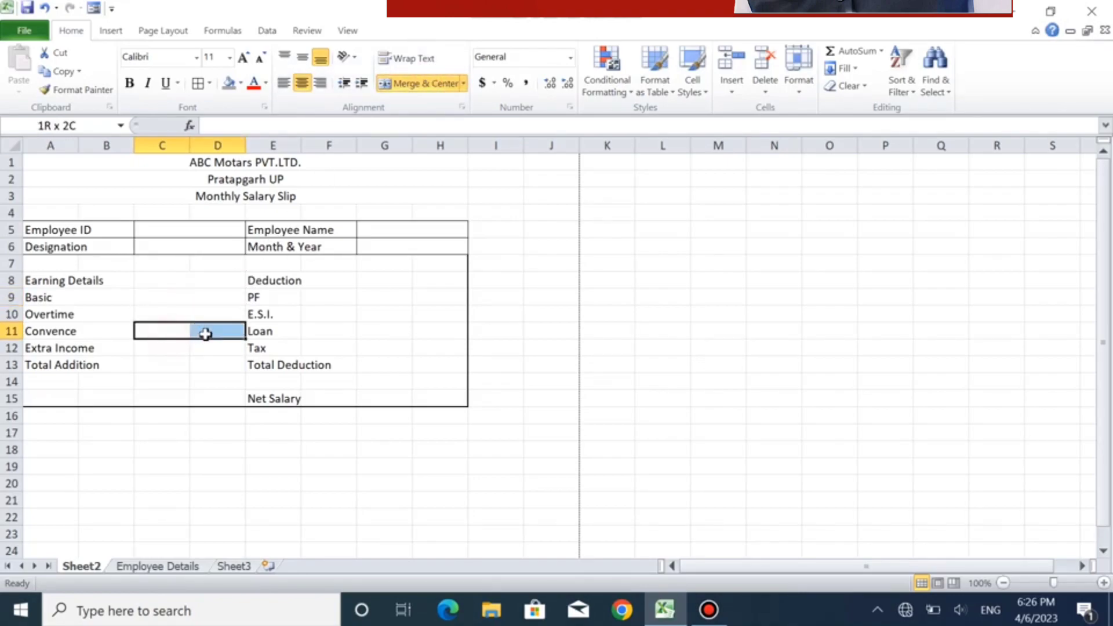
left_click(427, 84)
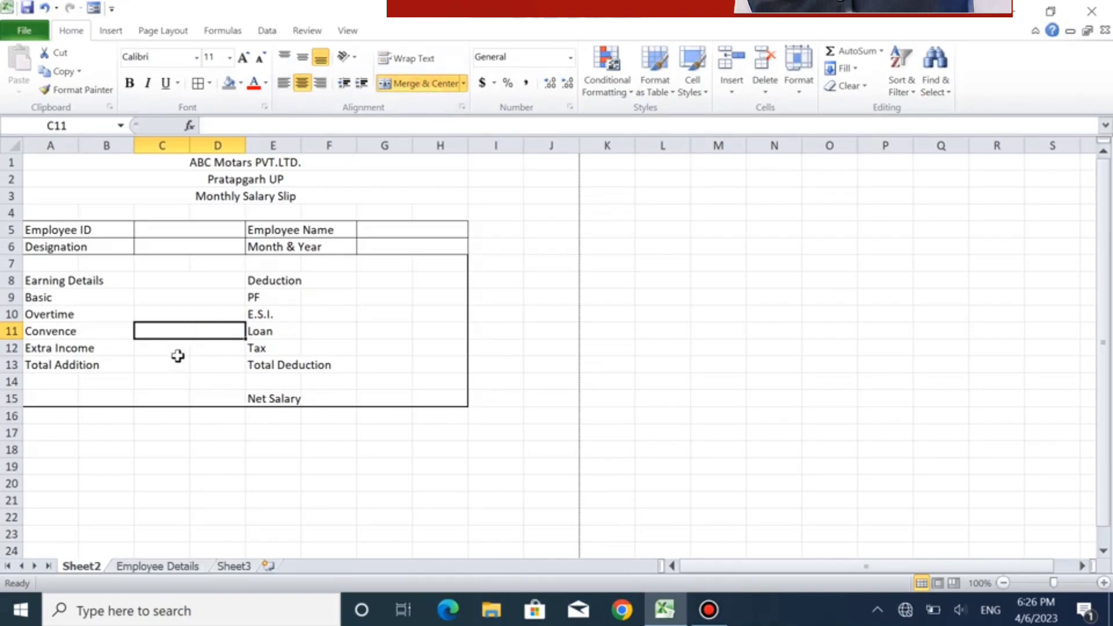
left_click_drag(175, 351, 216, 365)
left_click(407, 83)
left_click(420, 85)
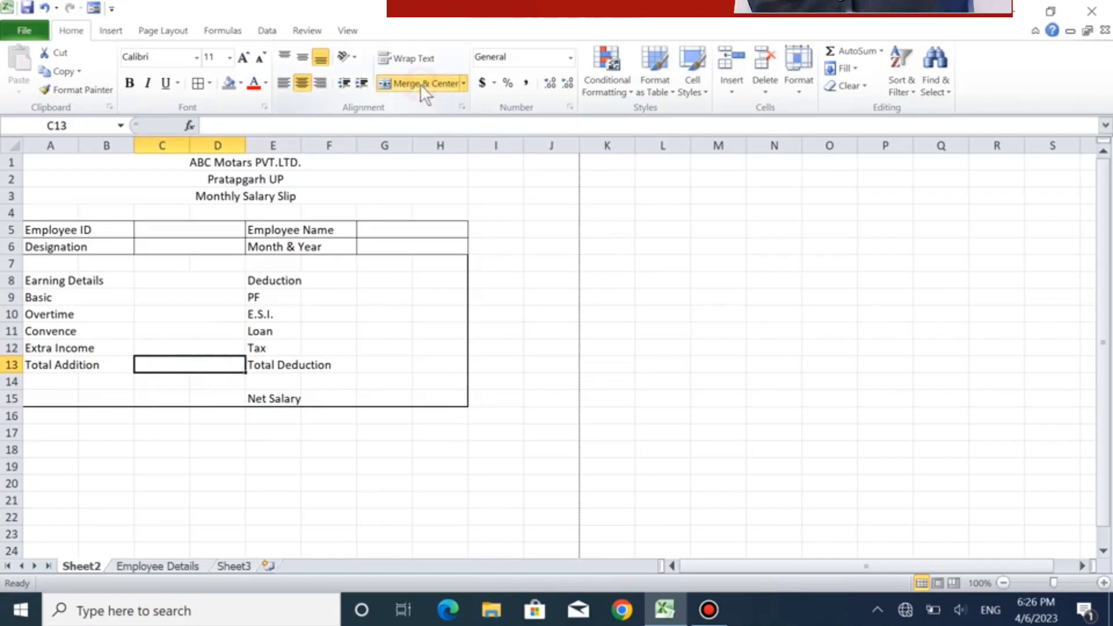
- Merge columns E and F separately in each of rows 8 to 13, and left-align the labels from Deduction to Total Deduction
left_click_drag(275, 276, 348, 281)
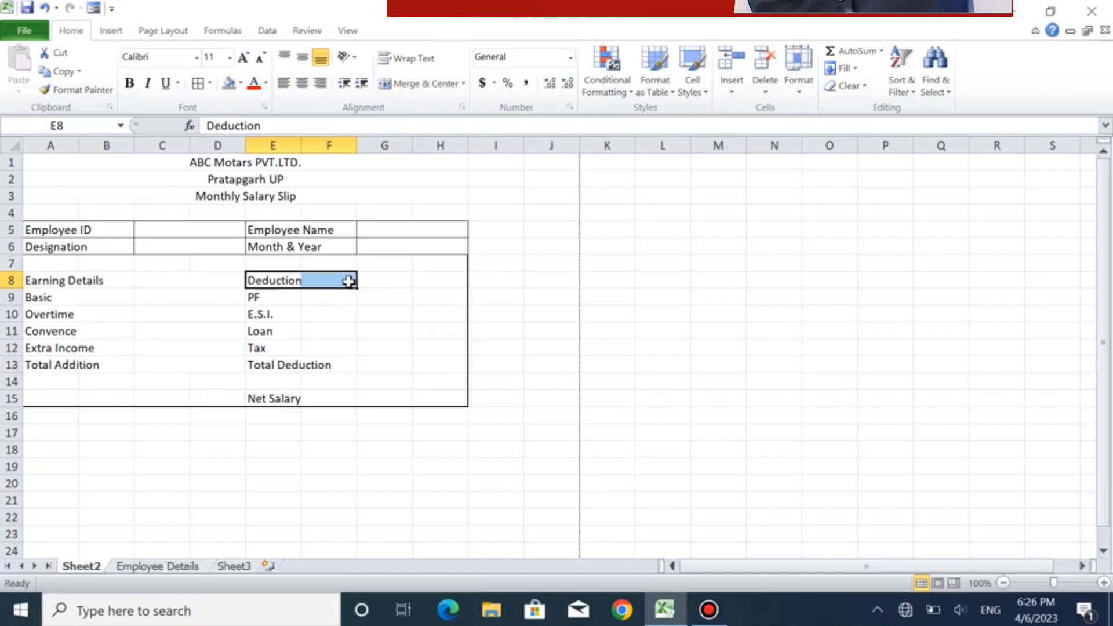
left_click(415, 81)
left_click(269, 298)
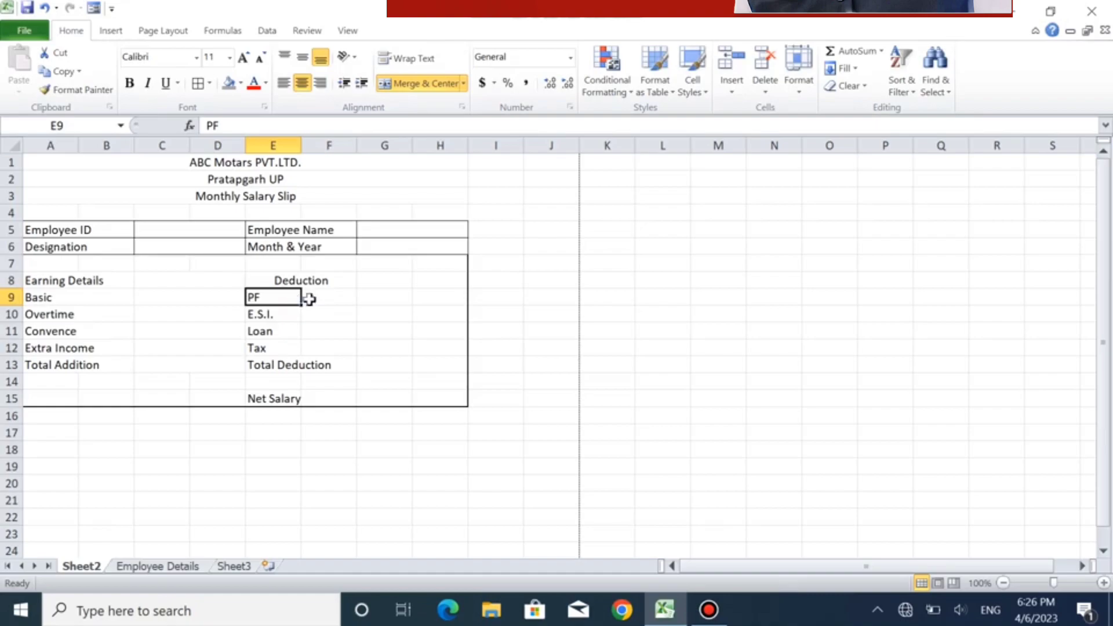
left_click_drag(296, 298, 313, 299)
left_click(408, 81)
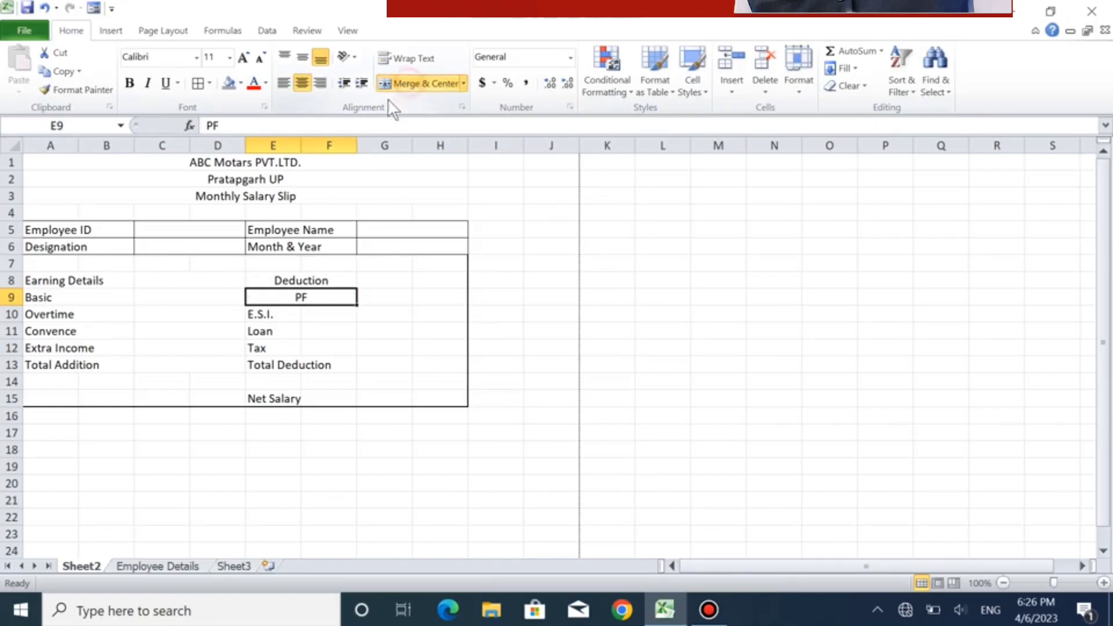
left_click_drag(253, 314, 330, 312)
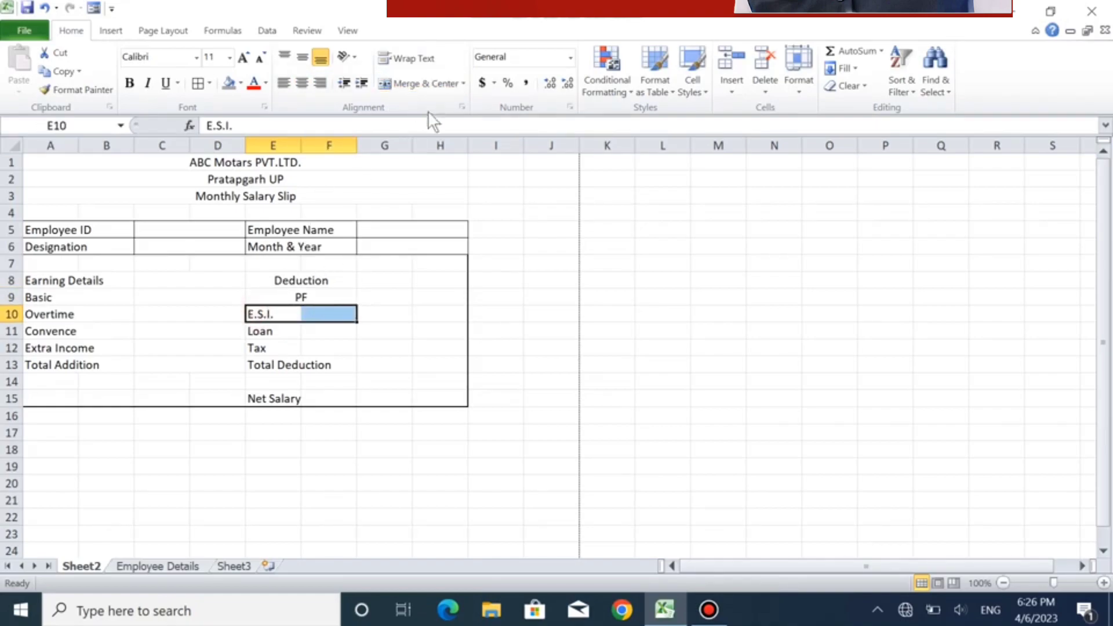
left_click(415, 82)
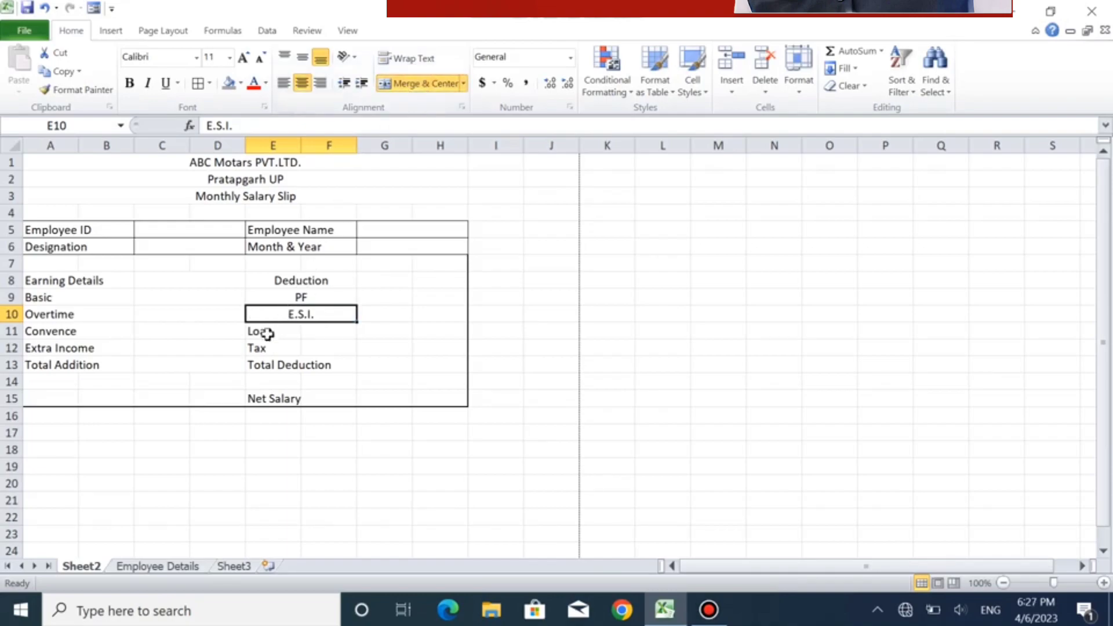
left_click_drag(268, 329, 324, 346)
left_click(412, 81)
left_click(436, 87)
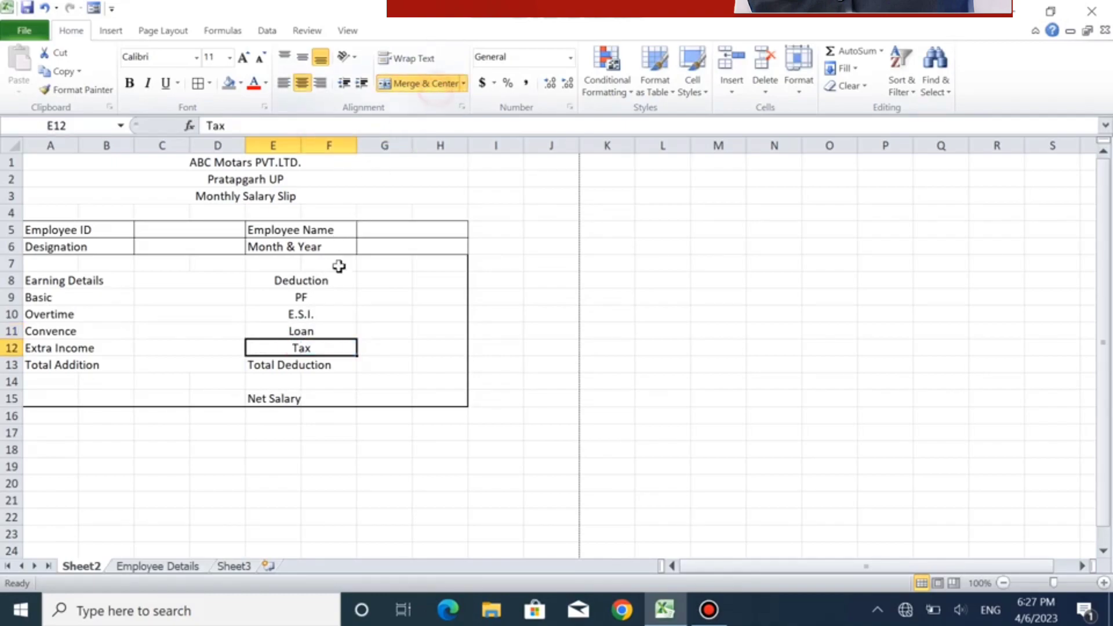
left_click(272, 365)
left_click_drag(298, 365, 318, 365)
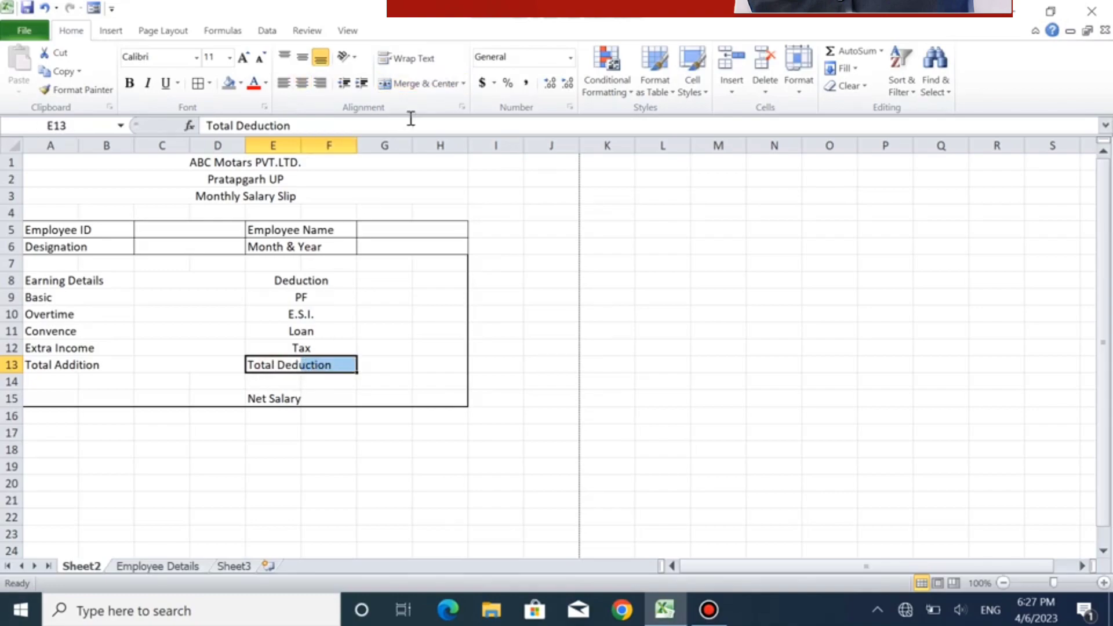
left_click(412, 90)
left_click_drag(337, 282, 298, 366)
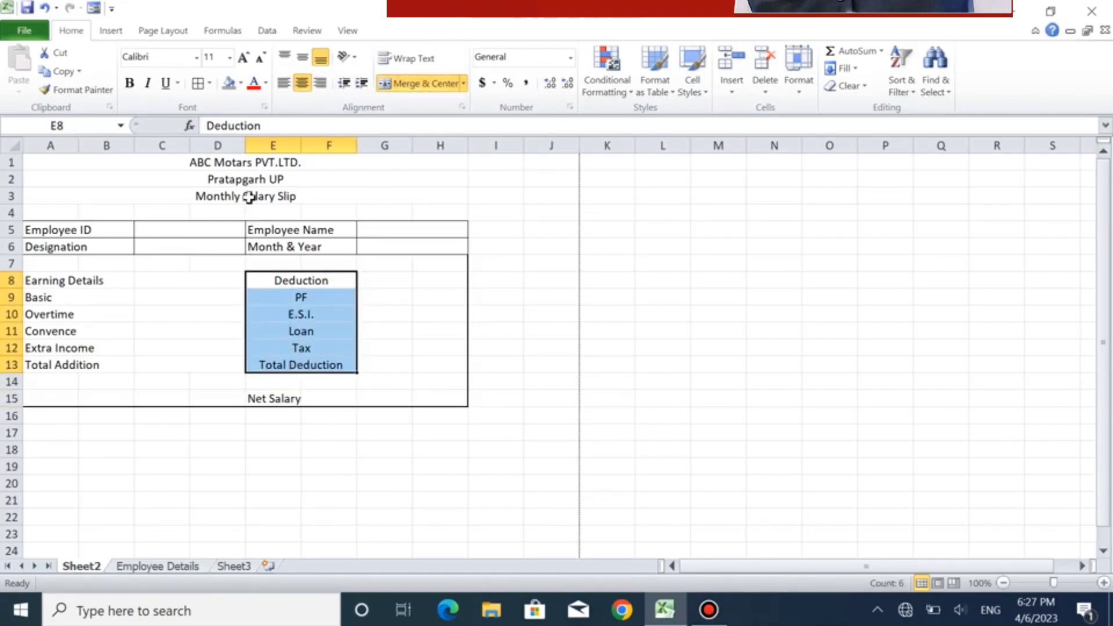
left_click(284, 86)
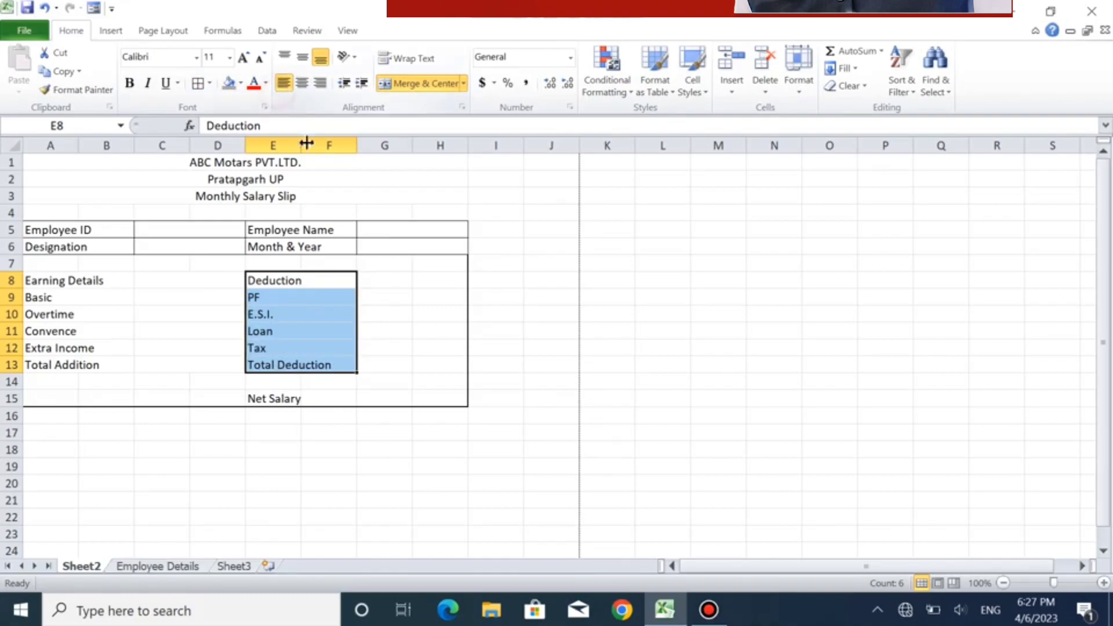
- Merge and center columns G and H separately in each of rows 8 to 13 for the deduction amounts
left_click_drag(373, 280, 447, 280)
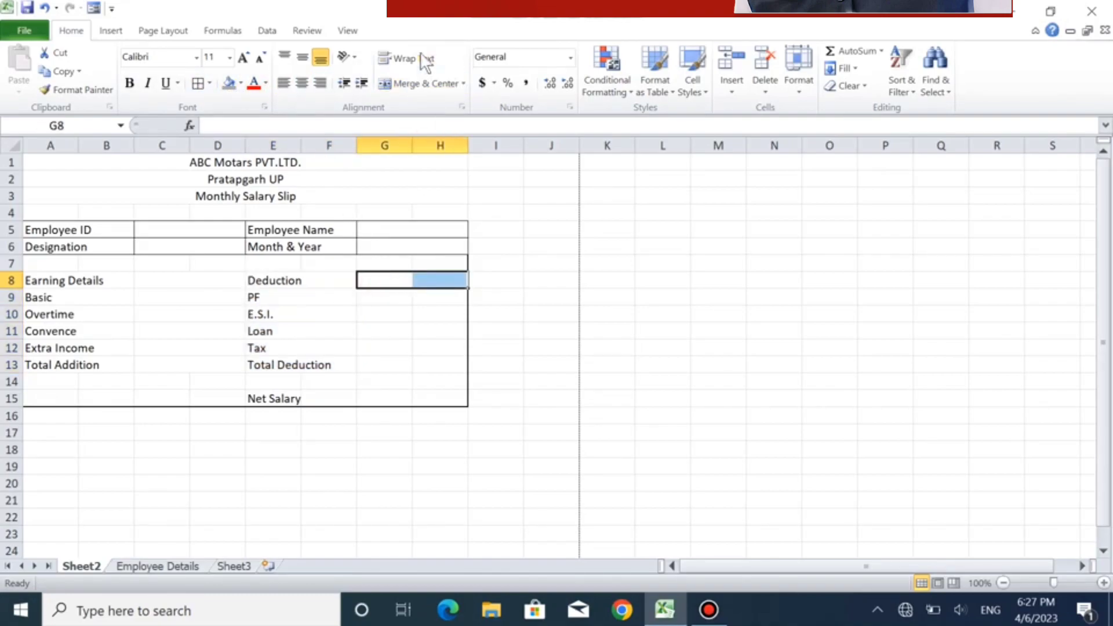
left_click(409, 87)
left_click_drag(368, 292, 432, 301)
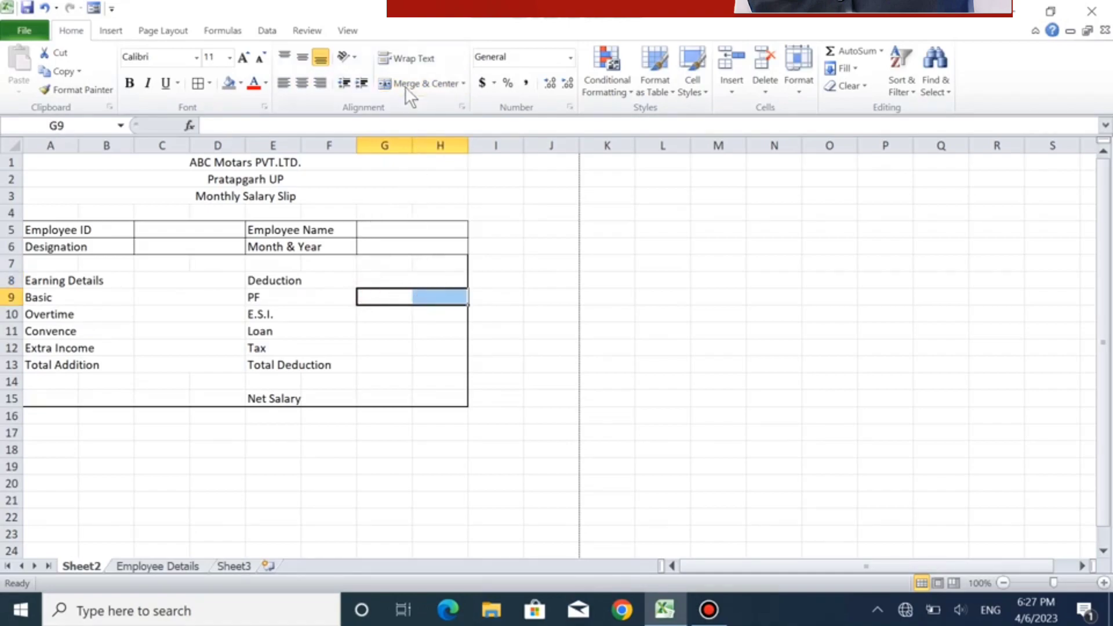
left_click(406, 83)
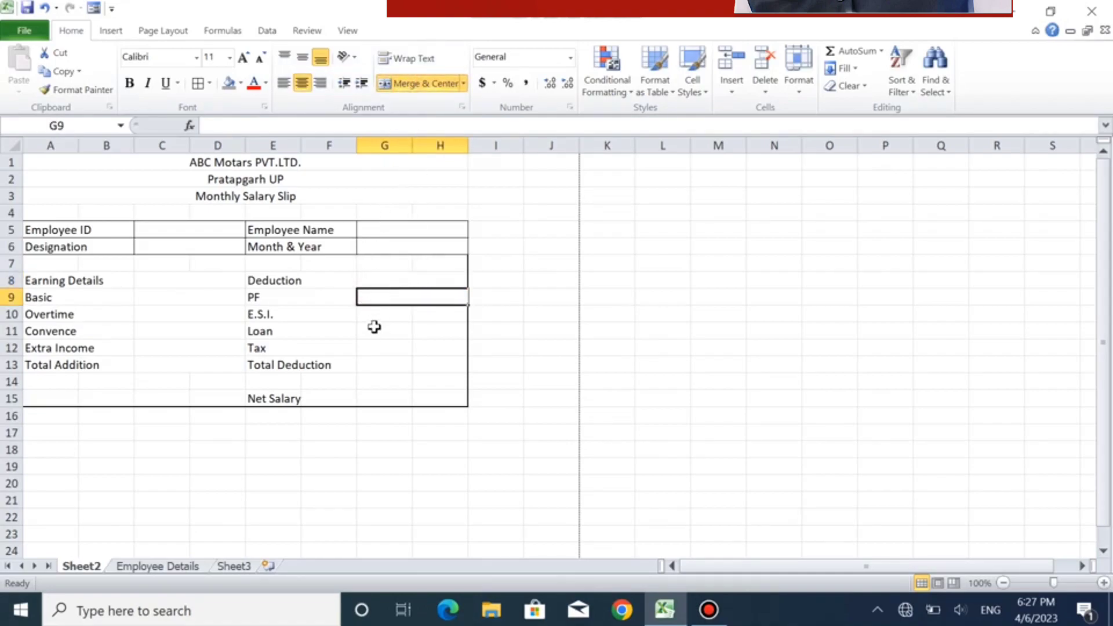
left_click_drag(372, 314, 456, 314)
left_click(410, 85)
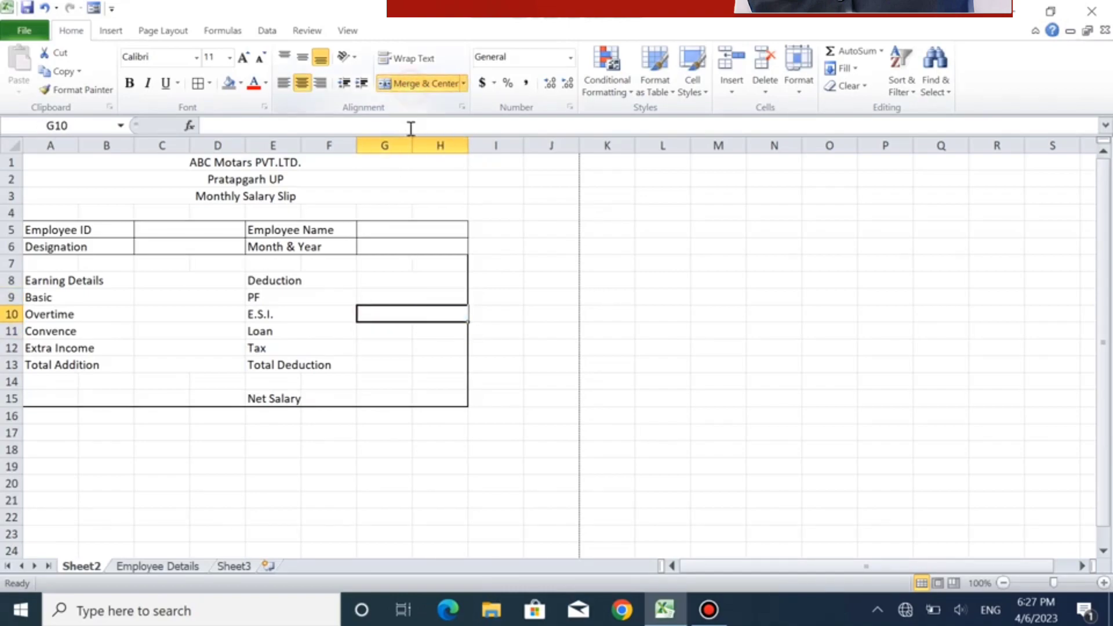
left_click(396, 333)
left_click_drag(396, 333, 439, 325)
left_click(400, 86)
left_click_drag(363, 346, 434, 355)
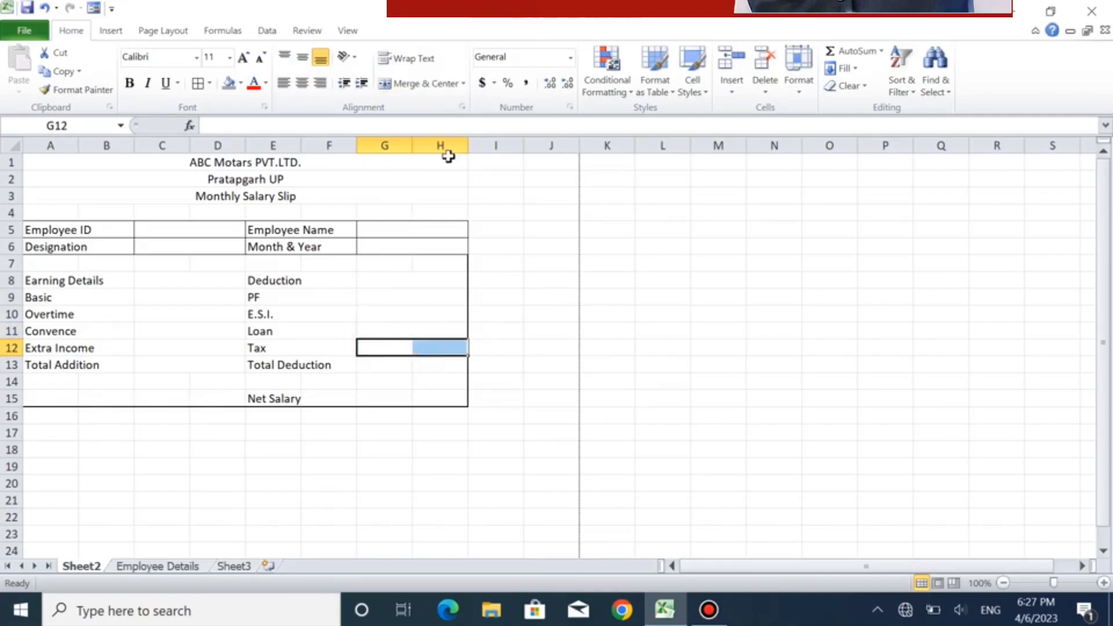
left_click(412, 85)
left_click_drag(388, 370, 450, 365)
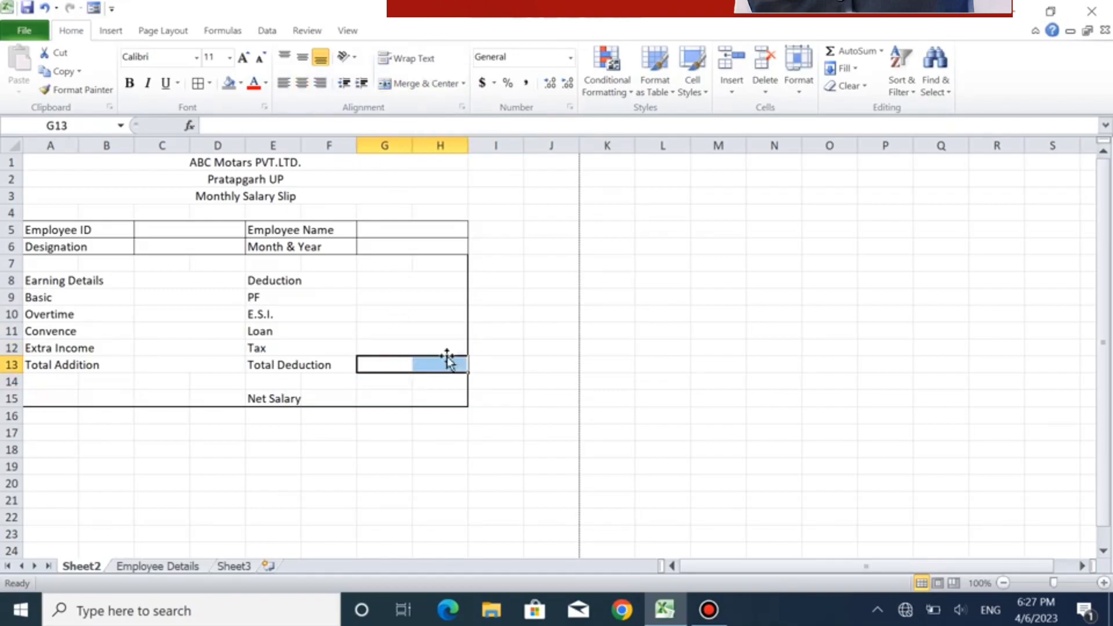
left_click(390, 80)
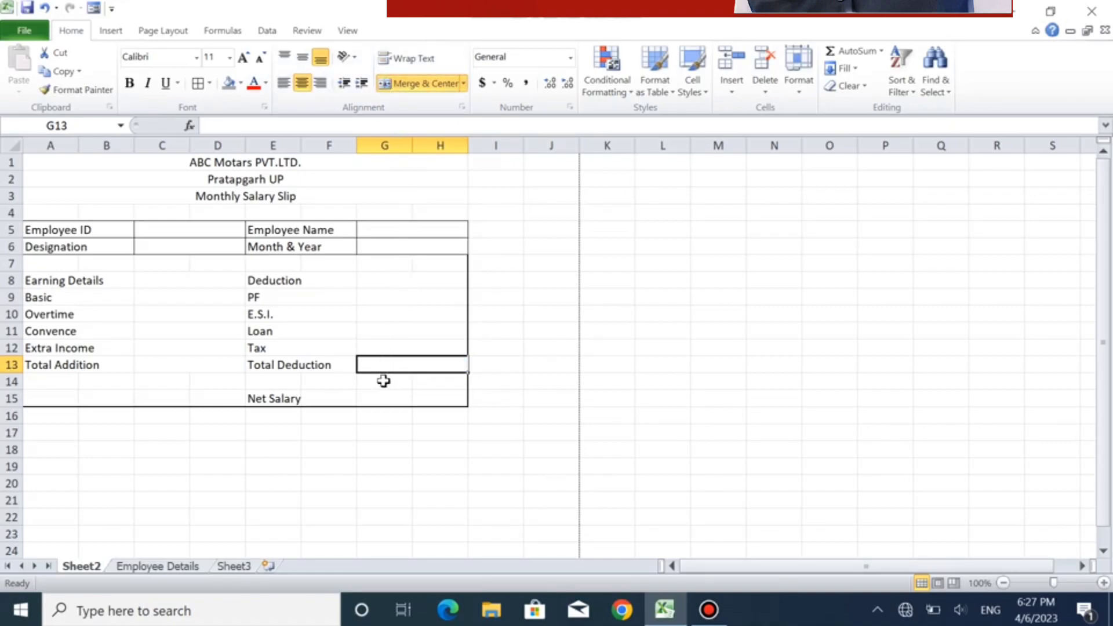
- Apply all borders to the earnings and deductions table, range A8:H13
left_click_drag(87, 280, 394, 361)
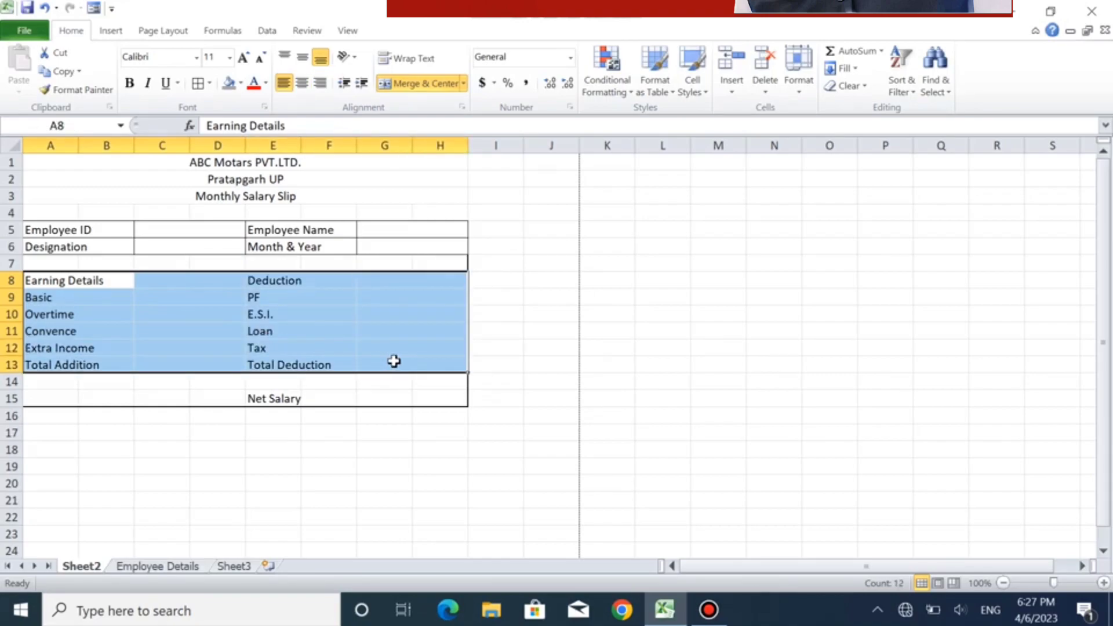
left_click(196, 84)
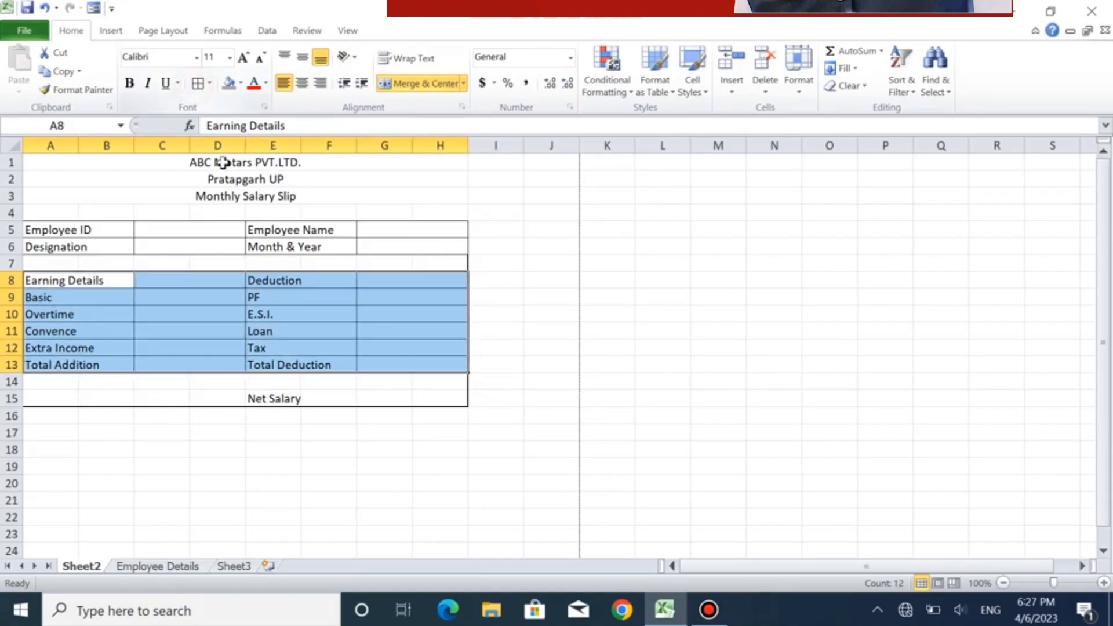
left_click(331, 346)
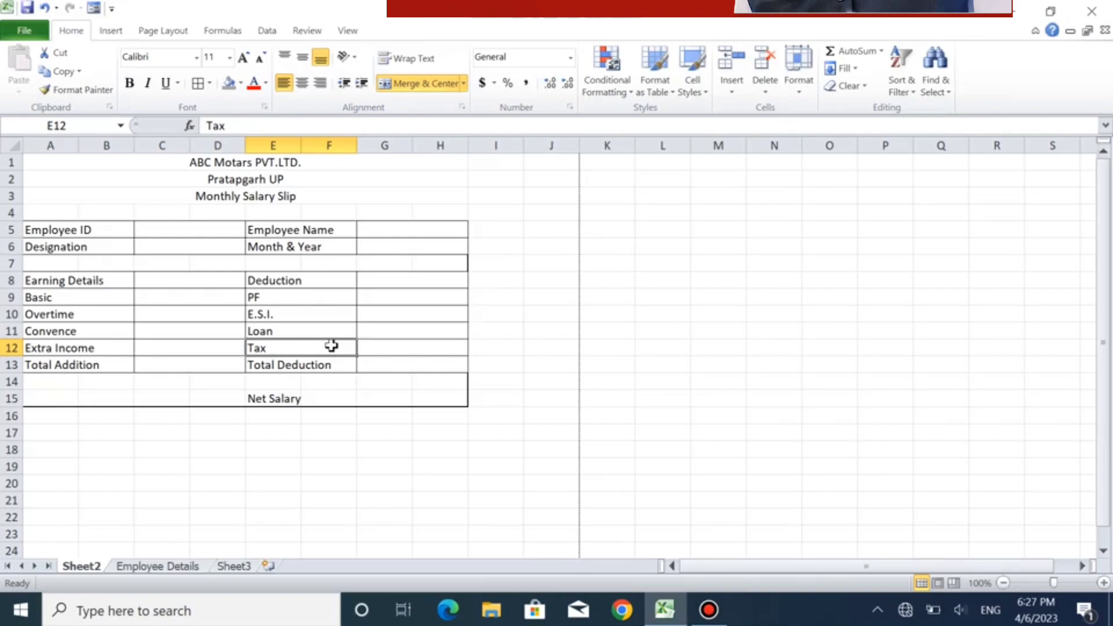
- Make the labels in A5:B13, from Employee ID to Total Addition, bold and increase their font size to 12
left_click(80, 228)
left_click_drag(80, 230, 74, 360)
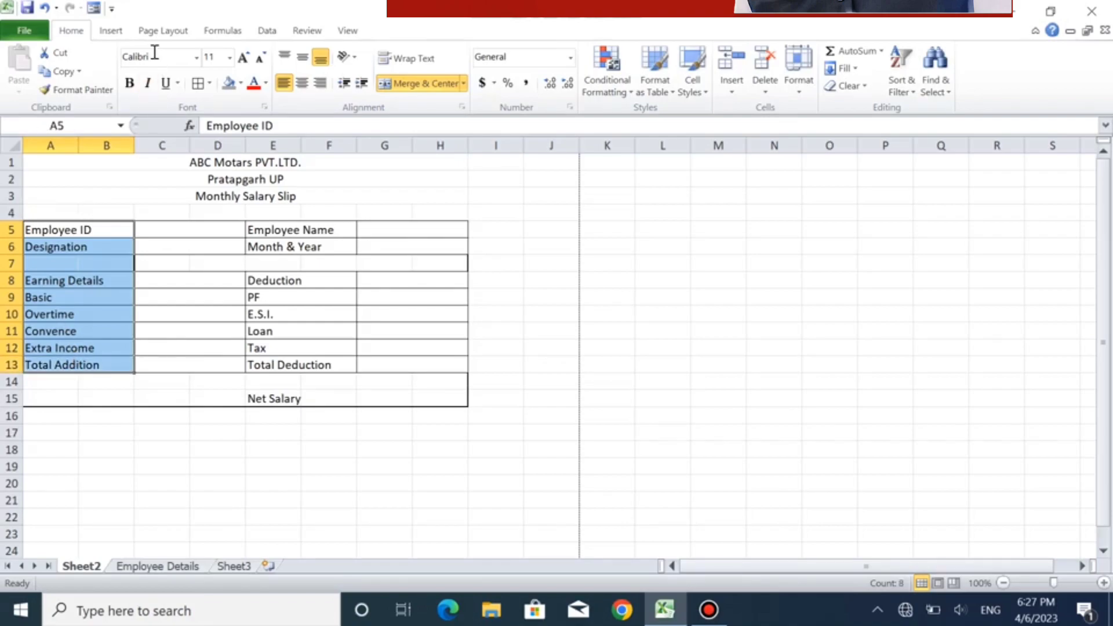
left_click(127, 85)
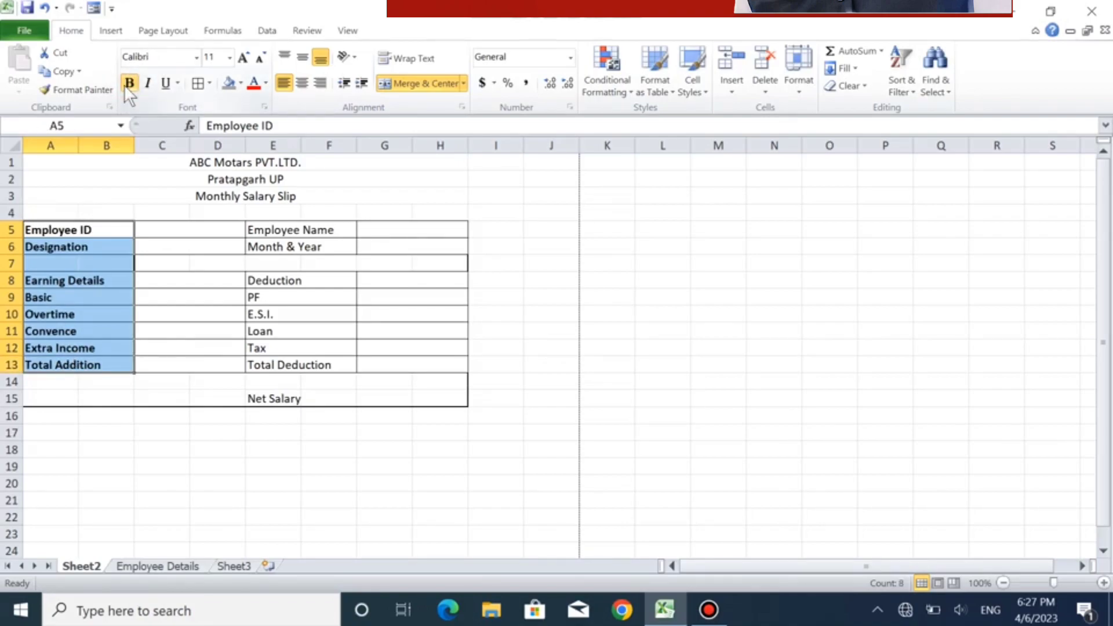
left_click(244, 59)
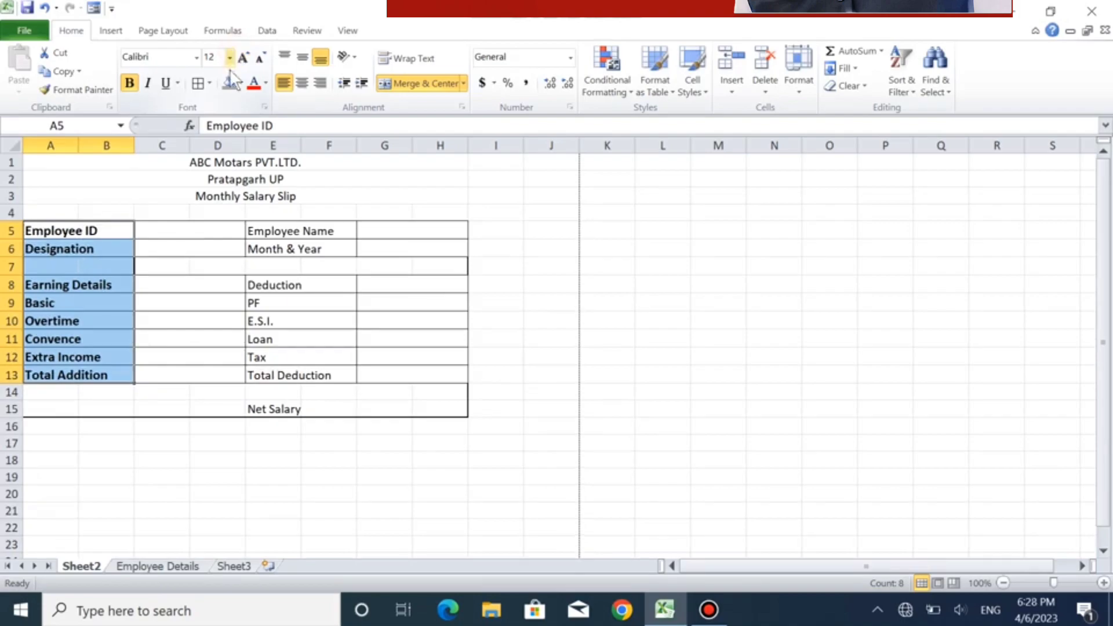
- Make the labels in E5:F13, from Employee Name to Total Deduction, bold and increase their font size to 12
left_click(287, 251)
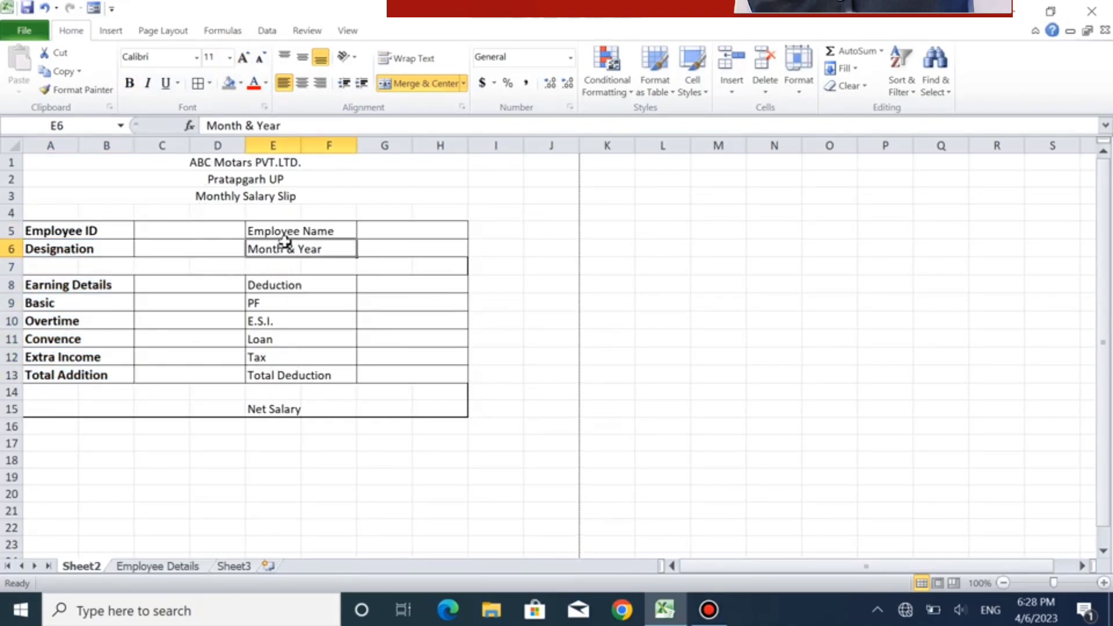
left_click_drag(288, 230, 273, 374)
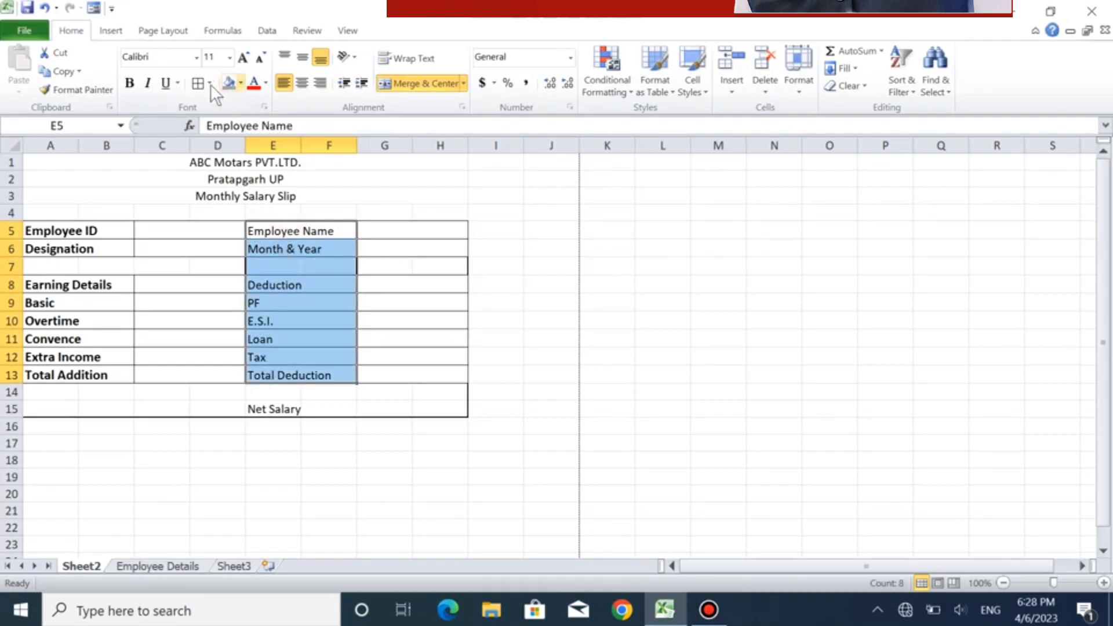
left_click(130, 83)
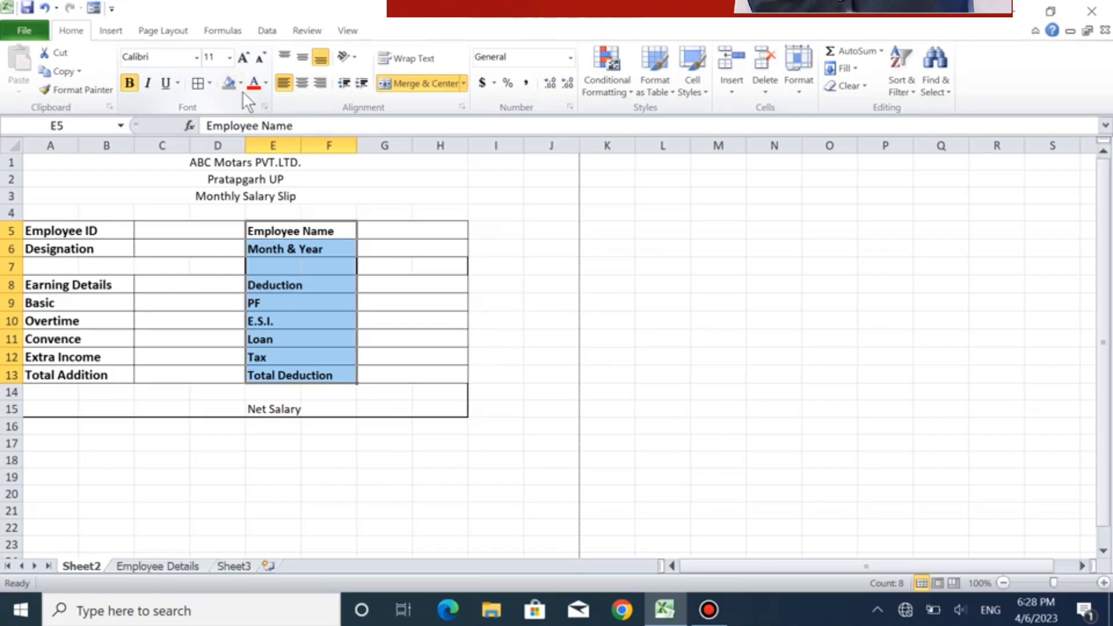
left_click(243, 57)
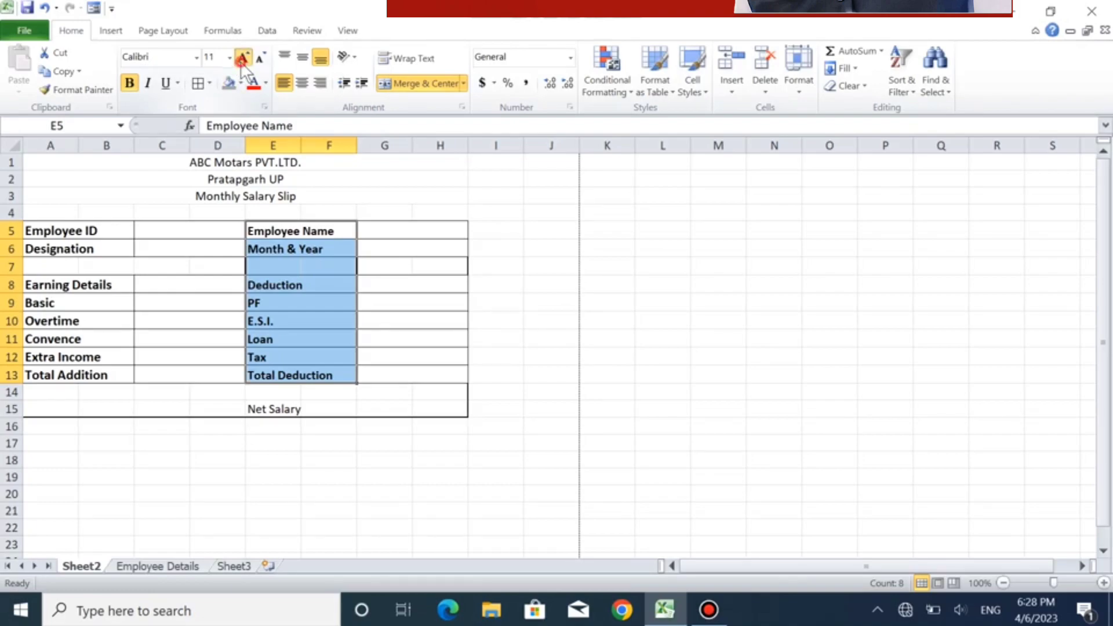
left_click(416, 296)
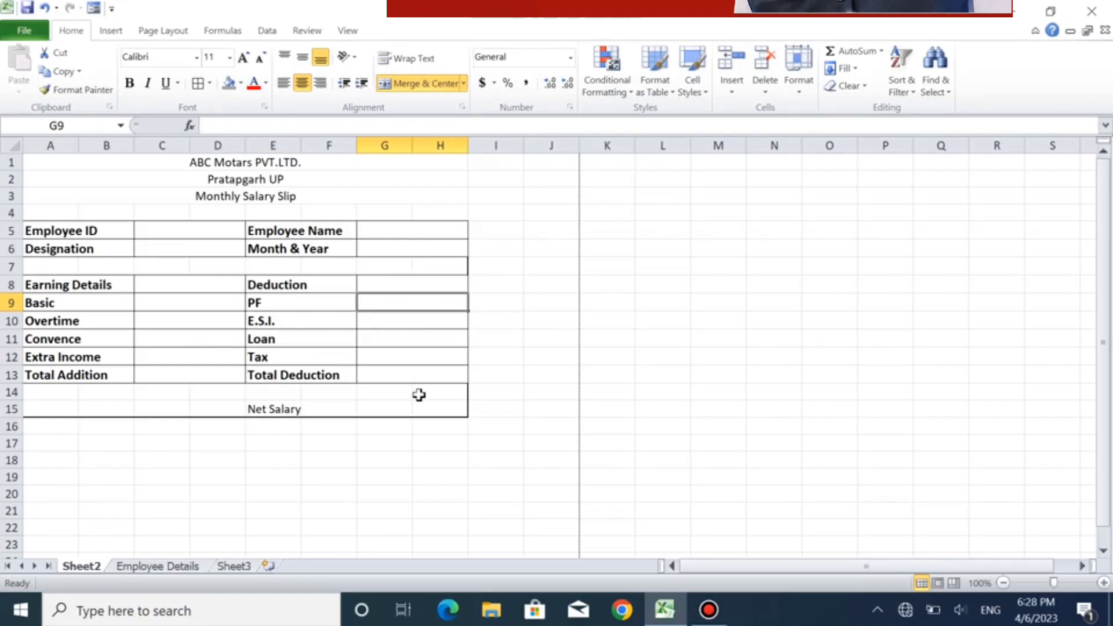
- Merge and center E15:F15 and G15:H15 separately, and apply all borders to the Net Salary range E15:H15
left_click(272, 409)
left_click_drag(272, 409, 310, 405)
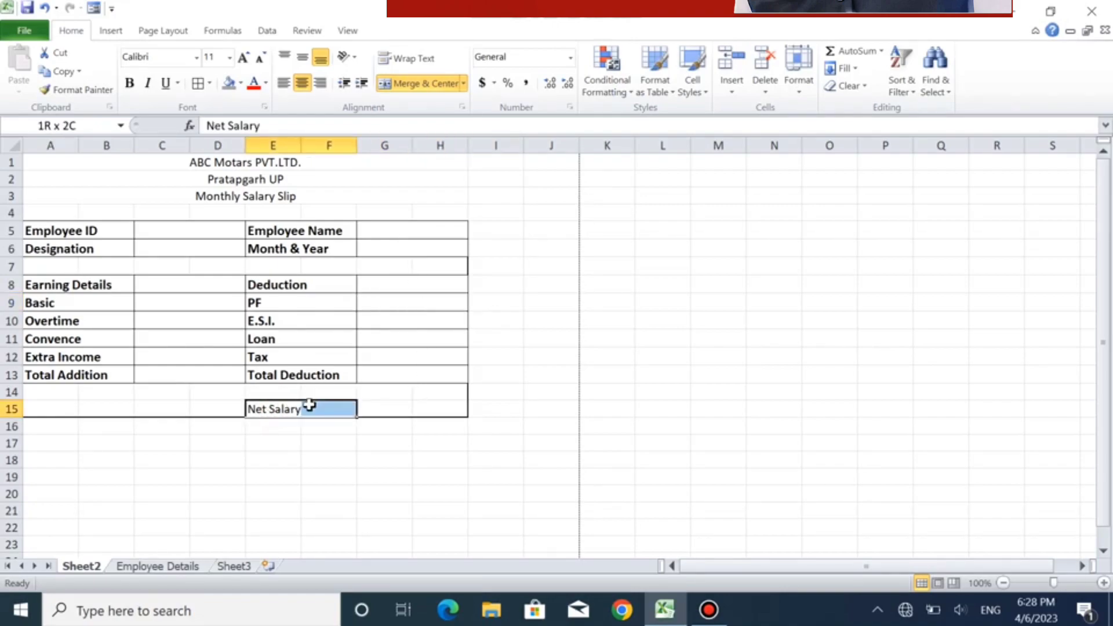
left_click(388, 87)
left_click_drag(393, 409, 455, 410)
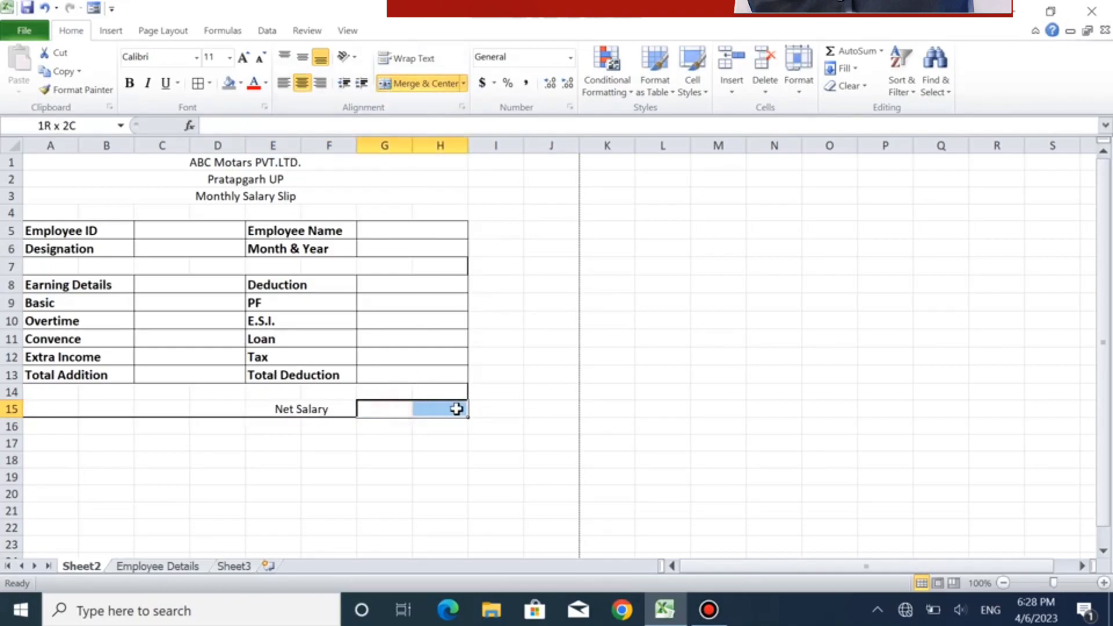
left_click(394, 87)
left_click_drag(307, 408, 412, 405)
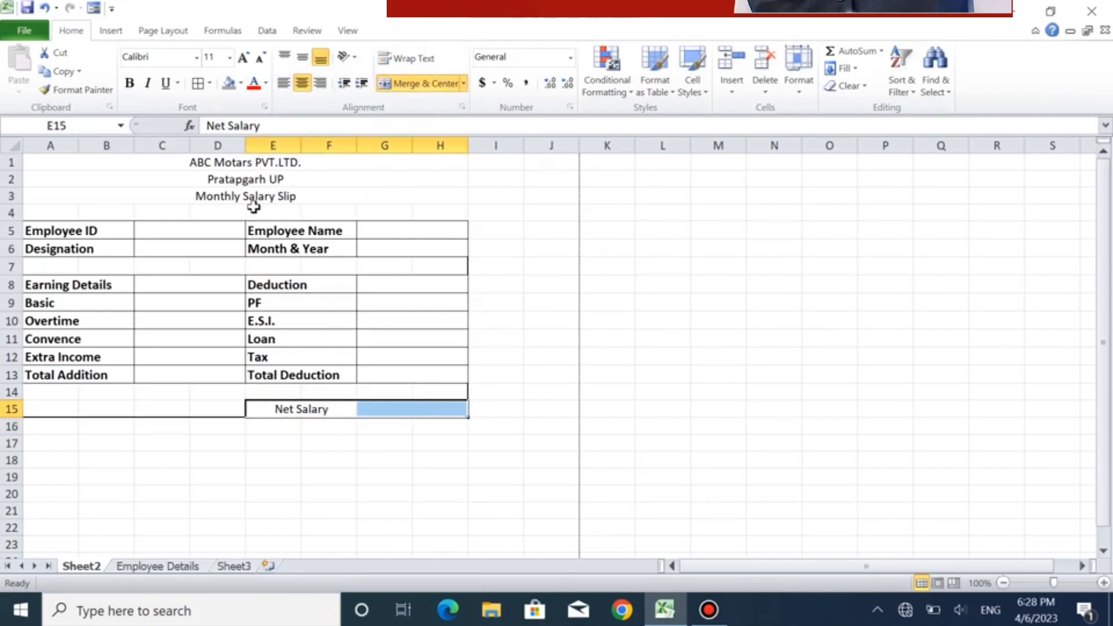
left_click(197, 83)
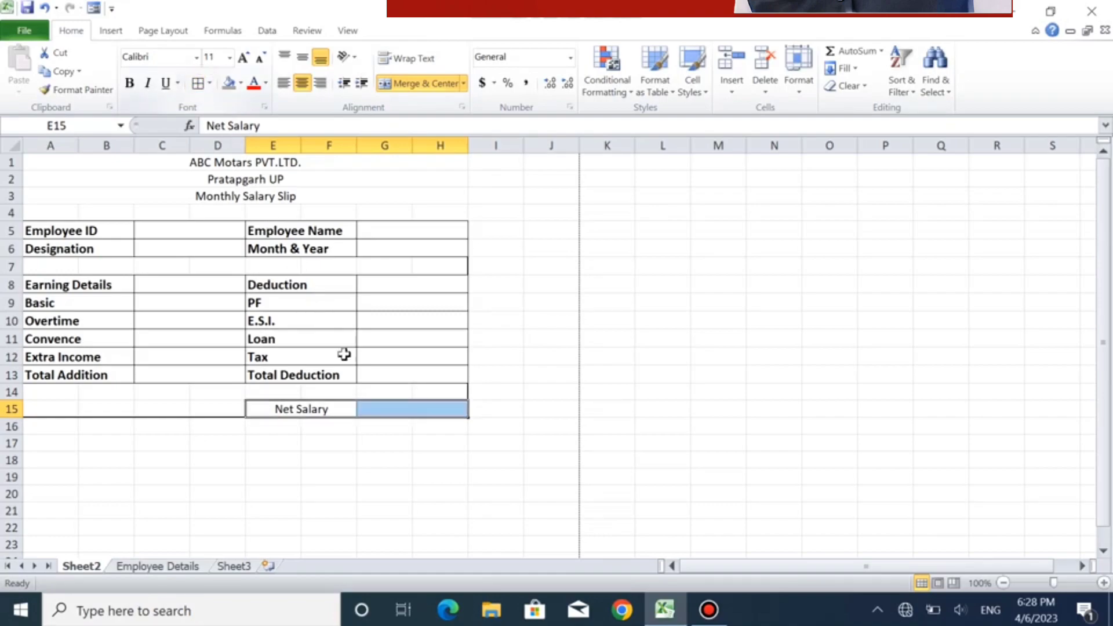
- Left-align the Net Salary label in E15, make it bold and increase its font size to 12
left_click(312, 407)
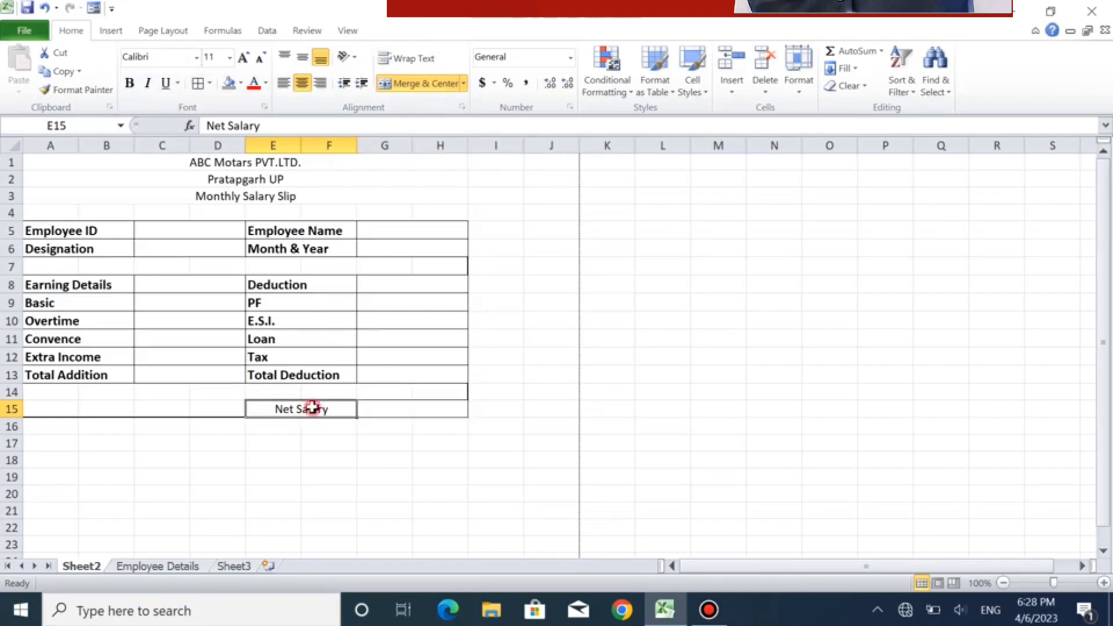
left_click(284, 83)
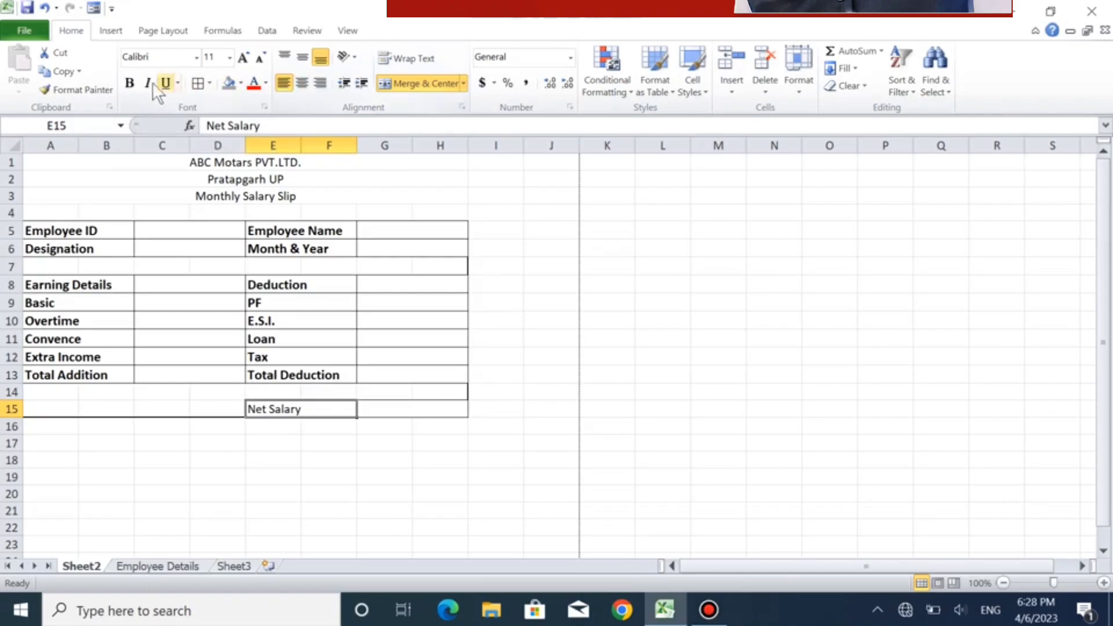
left_click(129, 83)
left_click(243, 59)
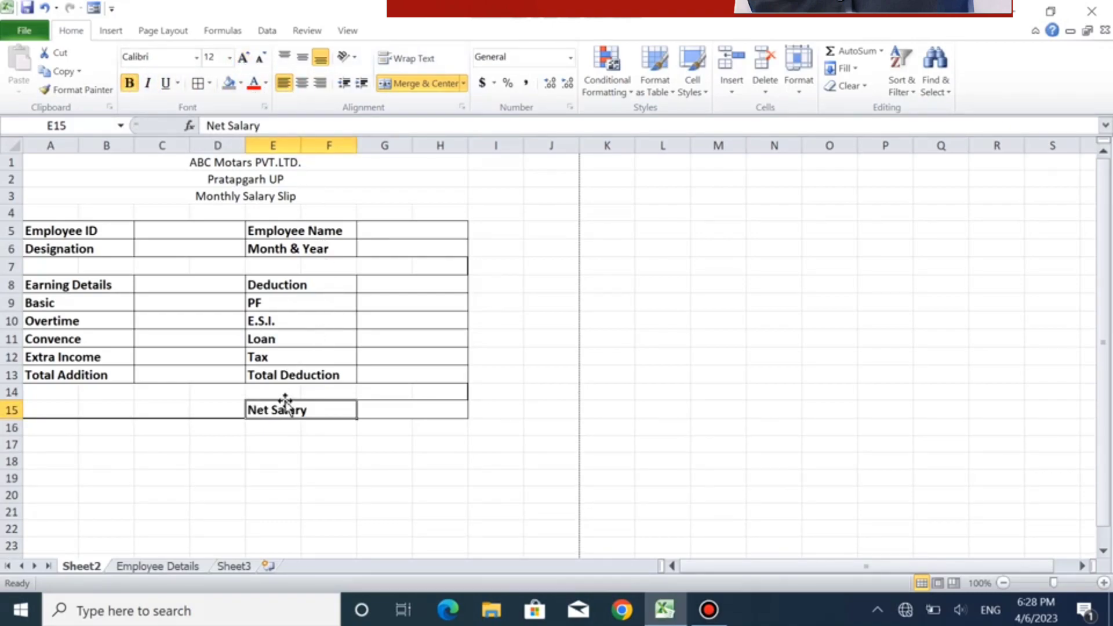
left_click(328, 498)
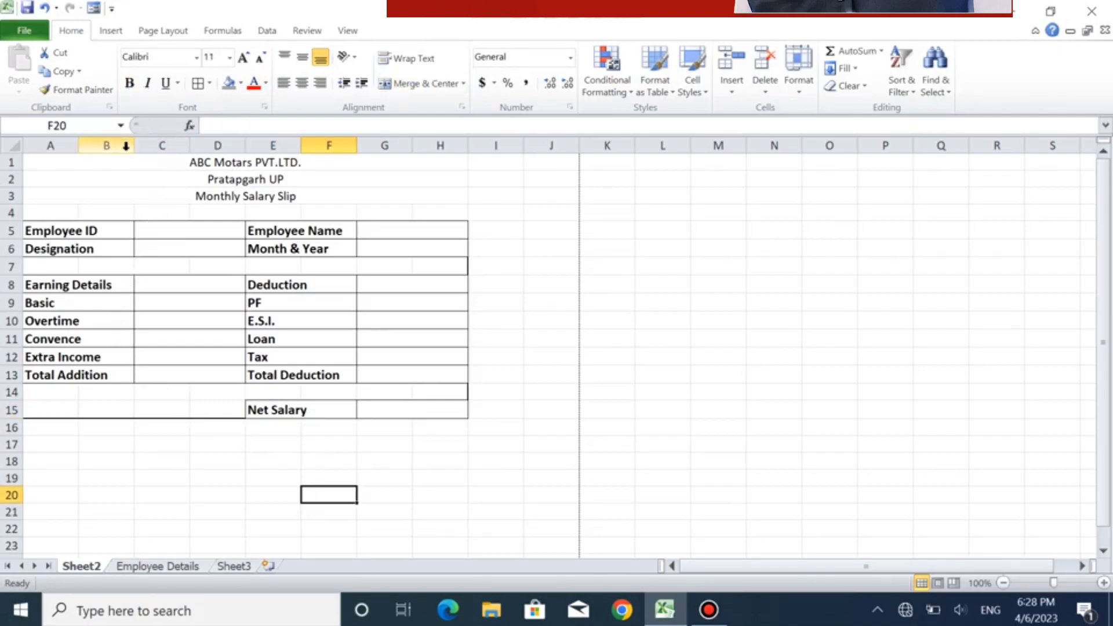
- Widen columns A, B and F, narrow column D, and check the slip's layout in an enlarged print preview
left_click_drag(138, 150, 151, 151)
left_click_drag(84, 147, 120, 154)
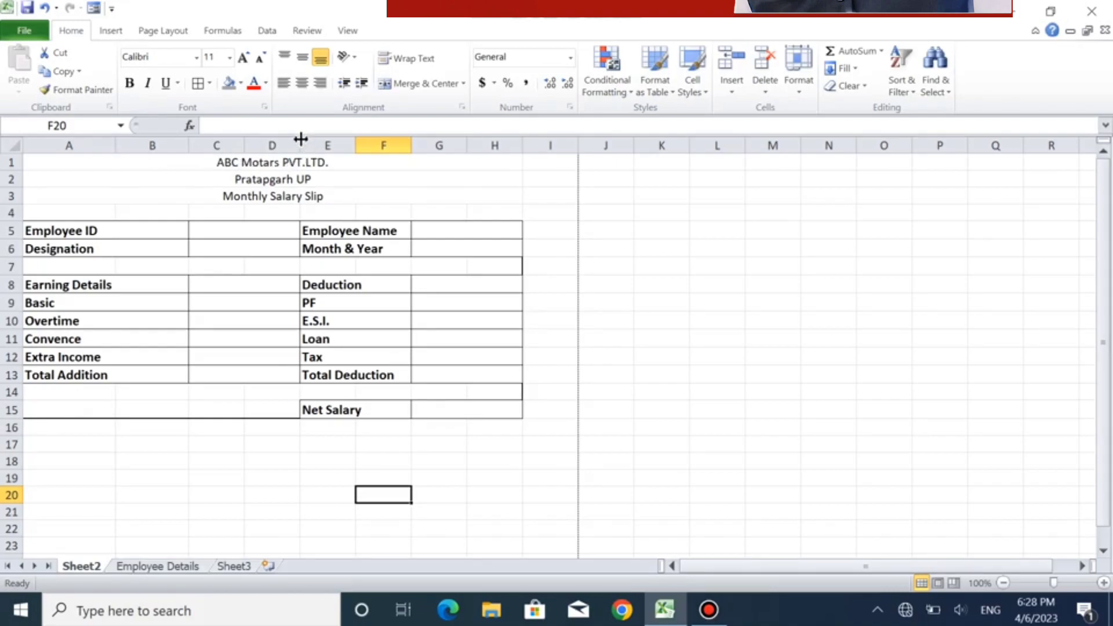
left_click_drag(300, 139, 269, 155)
left_click_drag(377, 151, 409, 161)
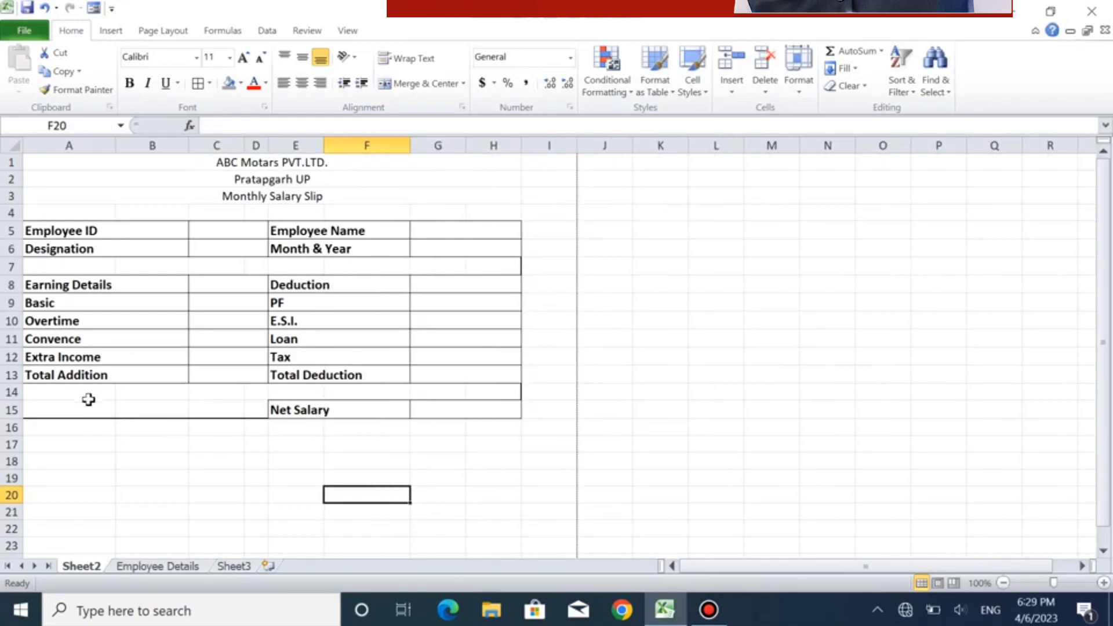
left_click(119, 428)
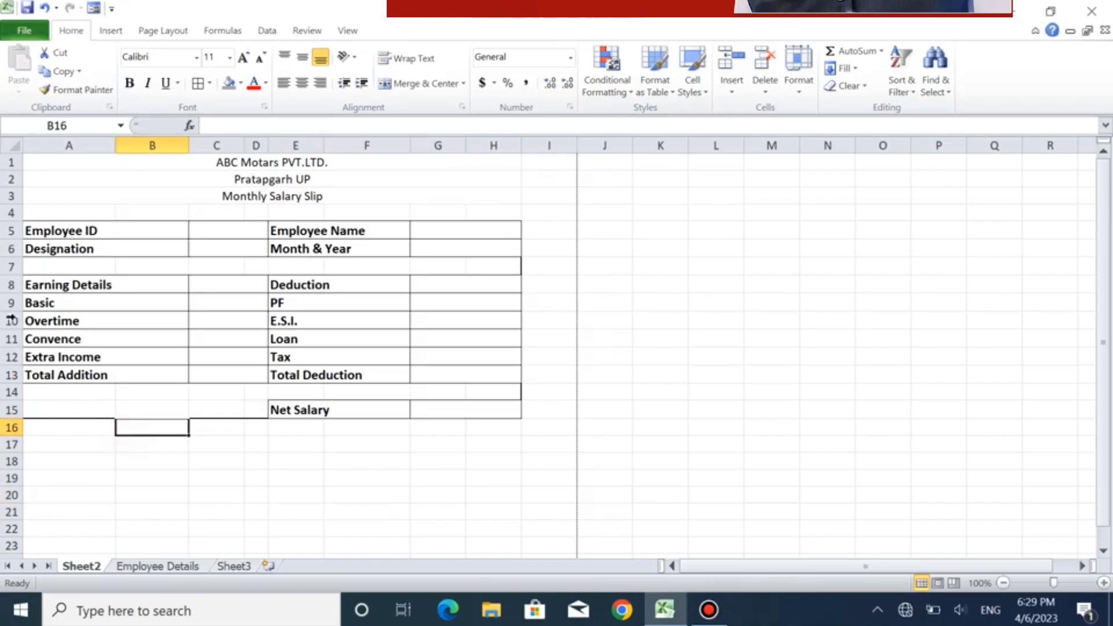
left_click(26, 35)
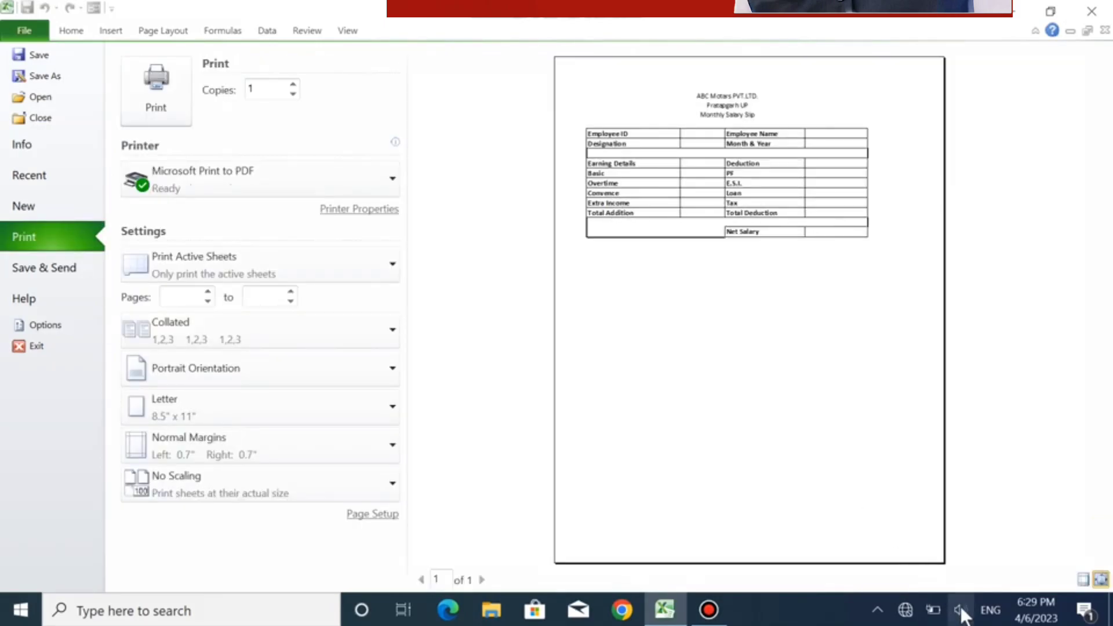
left_click(1097, 580)
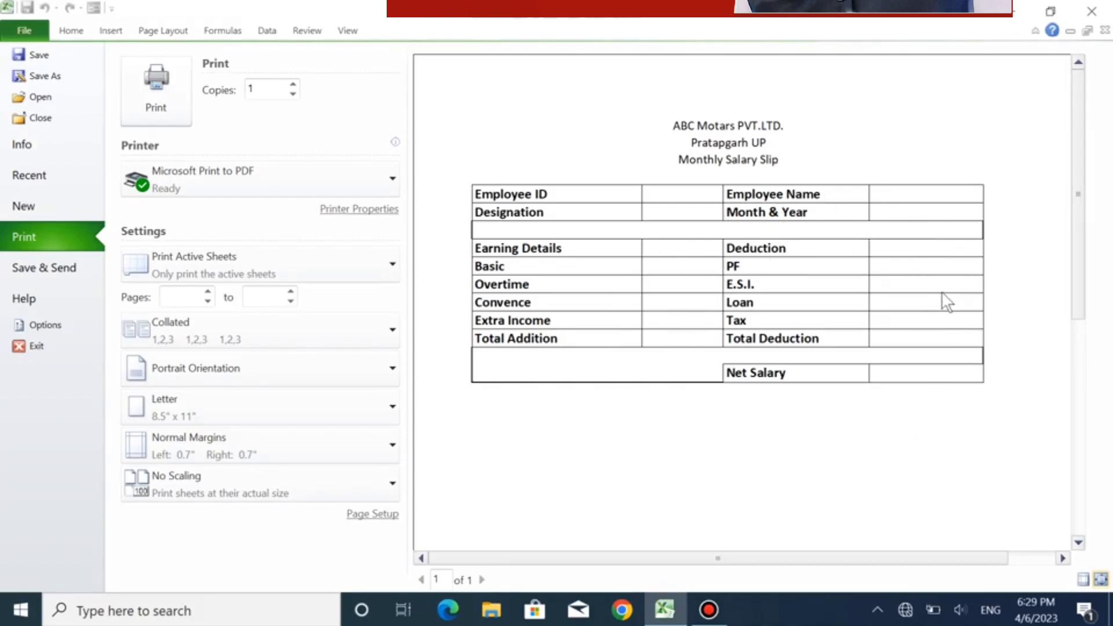
key("Escape")
- Increase the font size of the company name ABC Motars PVT.LTD. in row 1 to 16 and make it bold
left_click(263, 164)
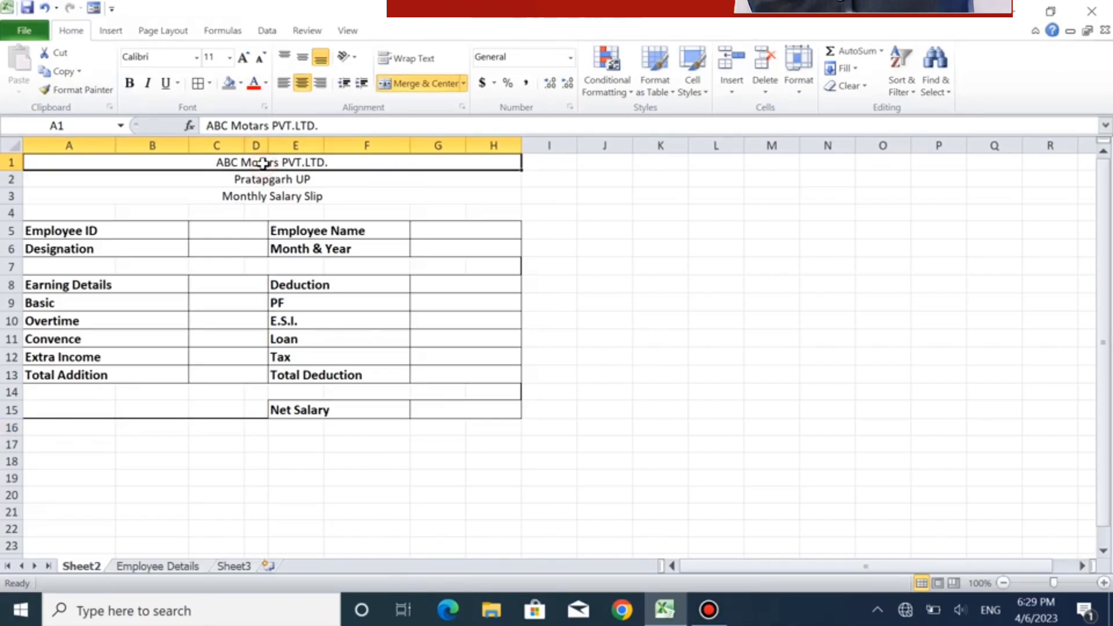
left_click(244, 58)
left_click(245, 59)
left_click(246, 61)
left_click(129, 83)
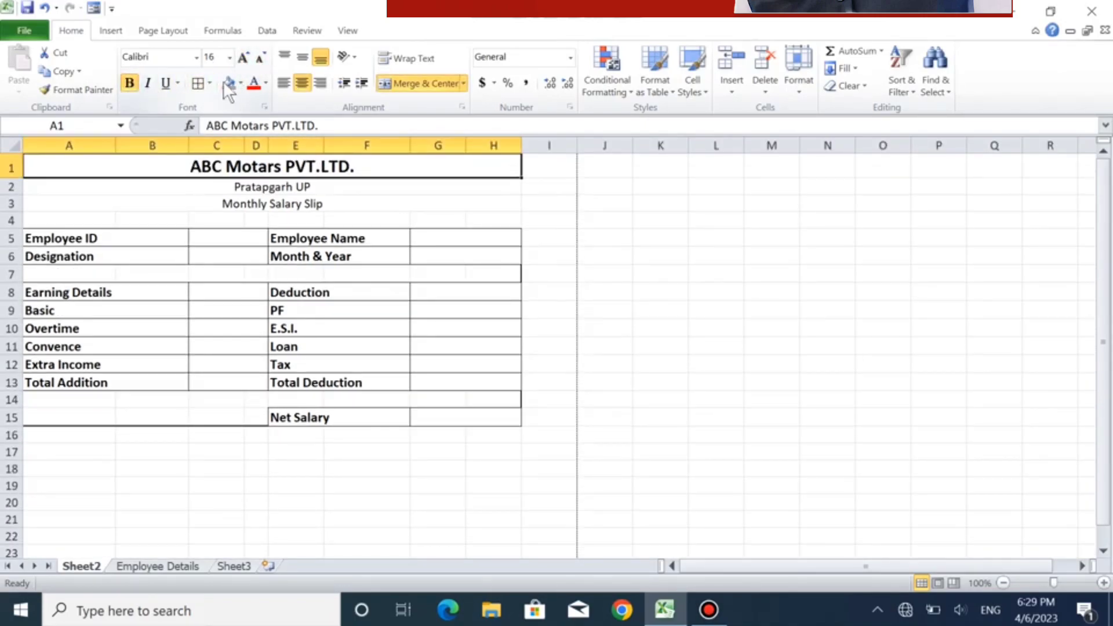
- Set the Pratapgarh UP and Monthly Salary Slip headings in rows 2 and 3 to font size 14 and bold
mouse_move(256, 186)
left_mouse_down()
mouse_move(256, 234)
mouse_move(251, 203)
left_mouse_up()
left_click(244, 58)
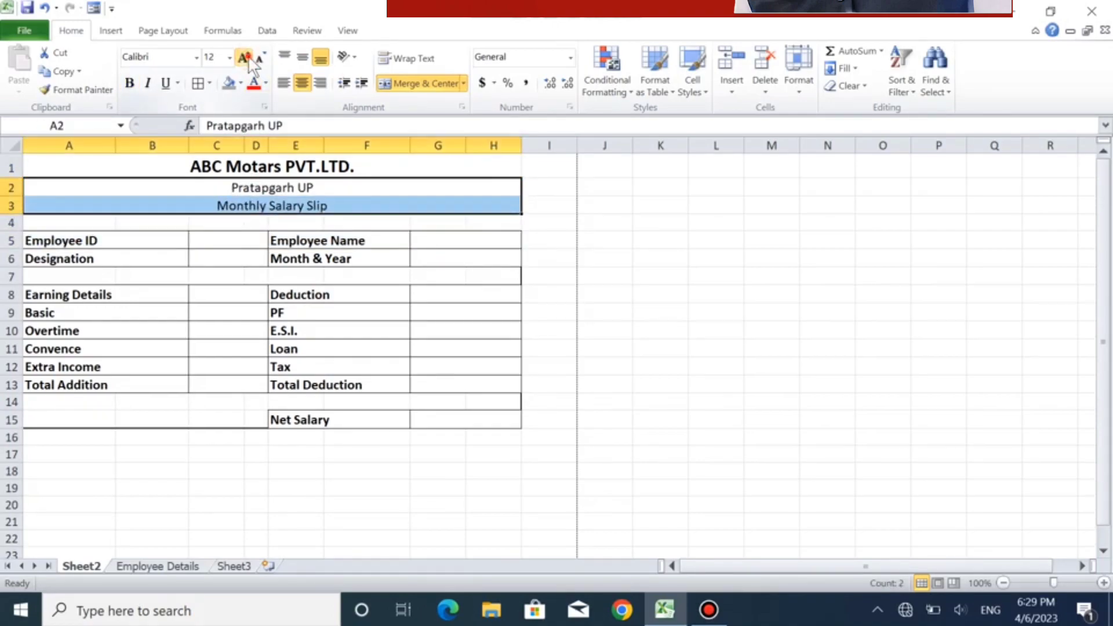
left_click(244, 58)
left_click(129, 83)
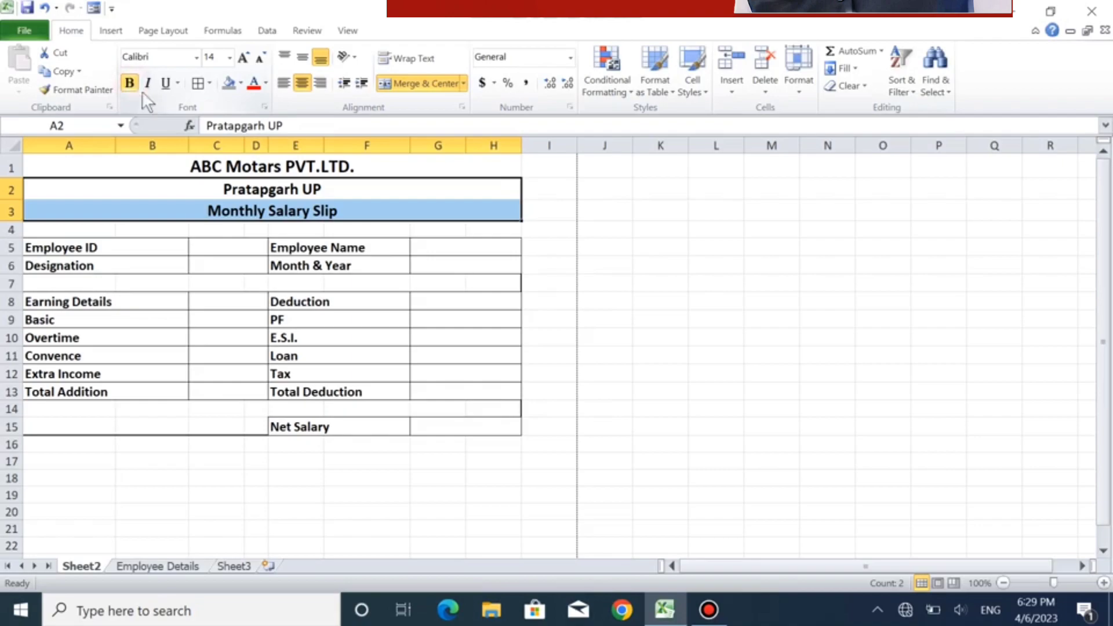
left_click(334, 249)
- Apply a thick box border around the whole slip, range A1:H17, and check it in the print preview
left_click_drag(223, 165, 259, 429)
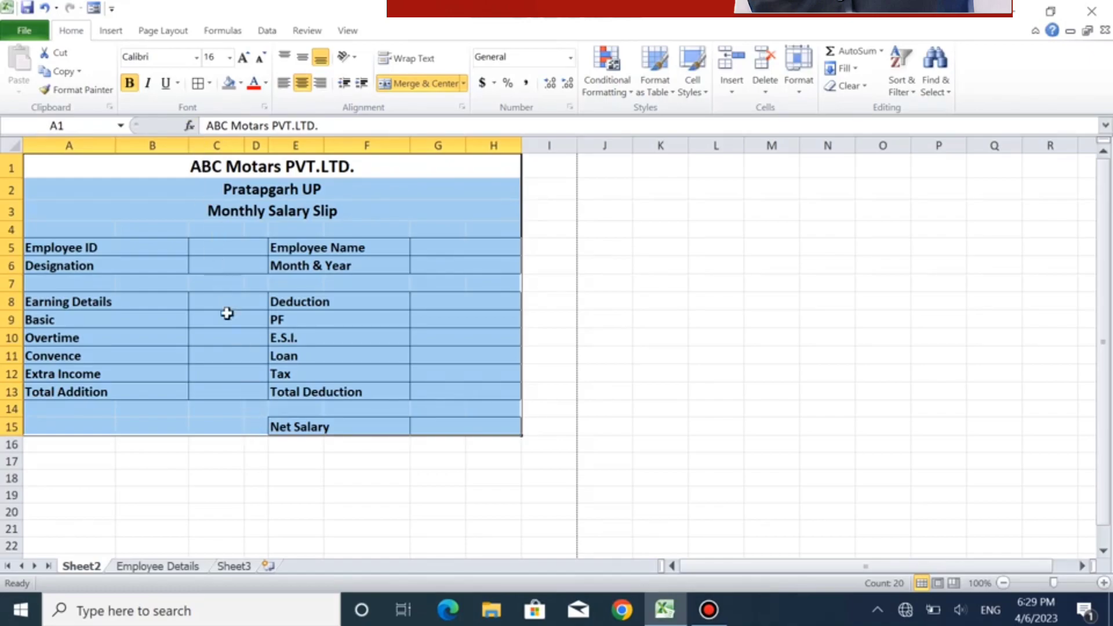
left_click_drag(92, 161, 244, 462)
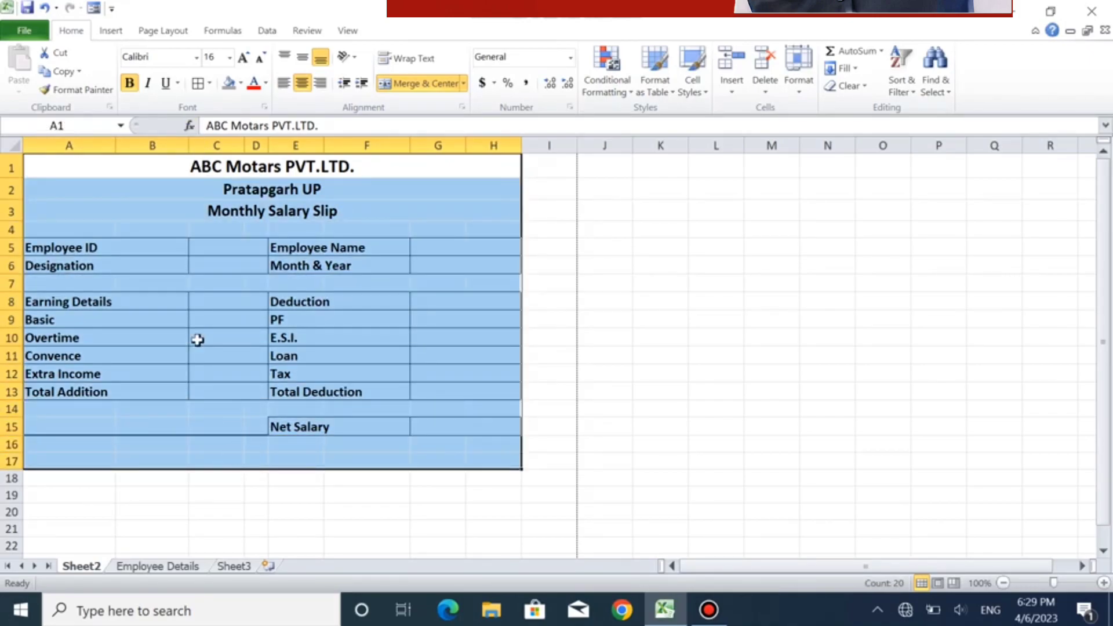
left_click(211, 82)
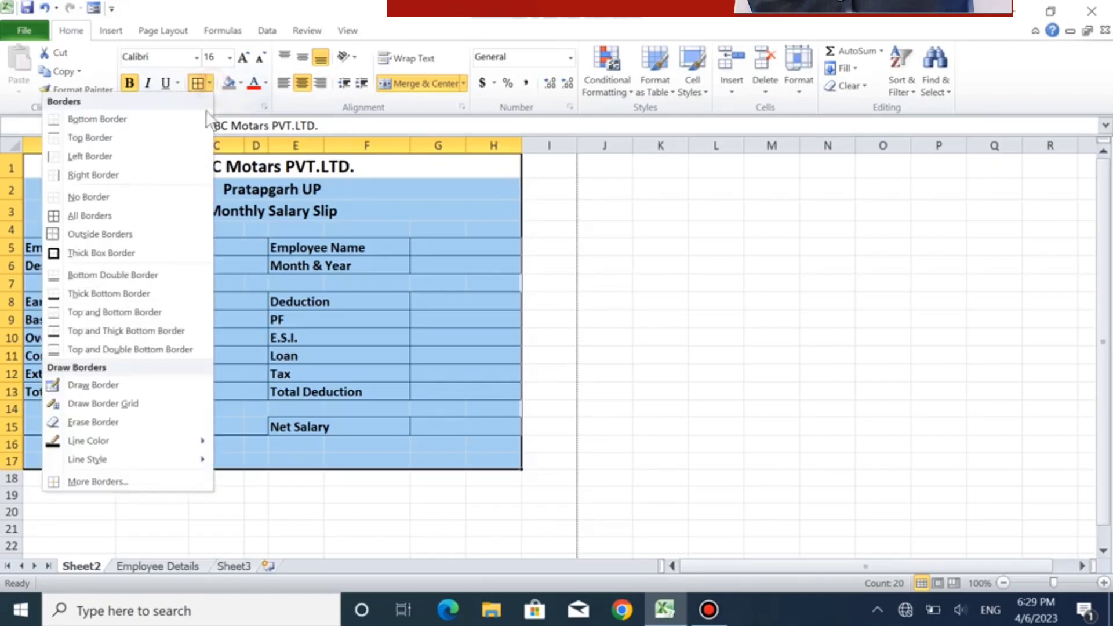
left_click(158, 253)
left_click(300, 298)
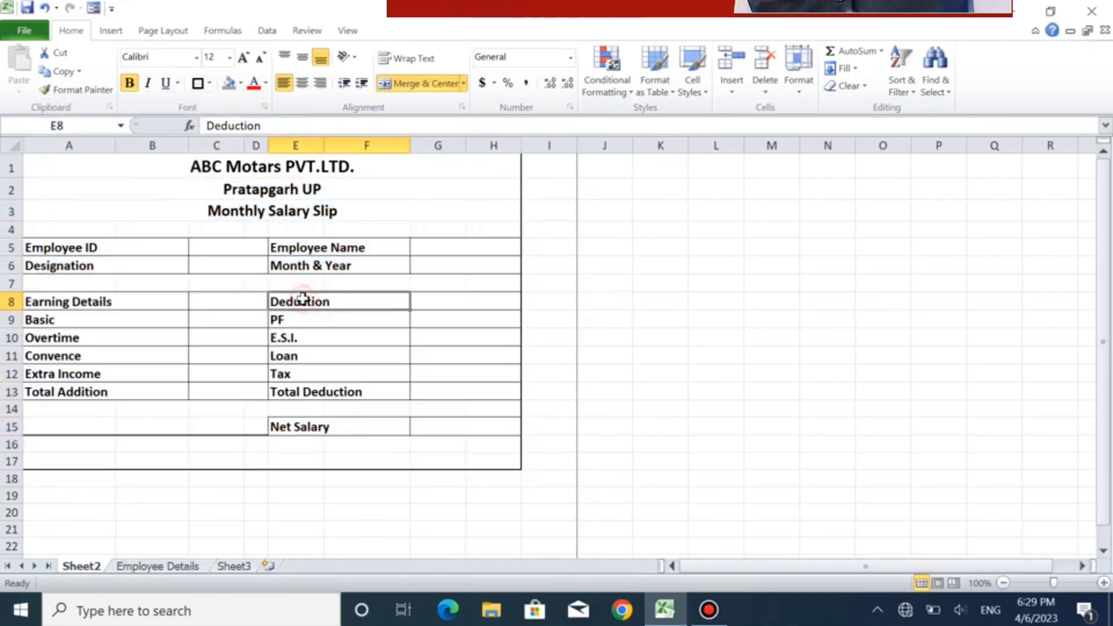
left_click(28, 32)
left_click(51, 240)
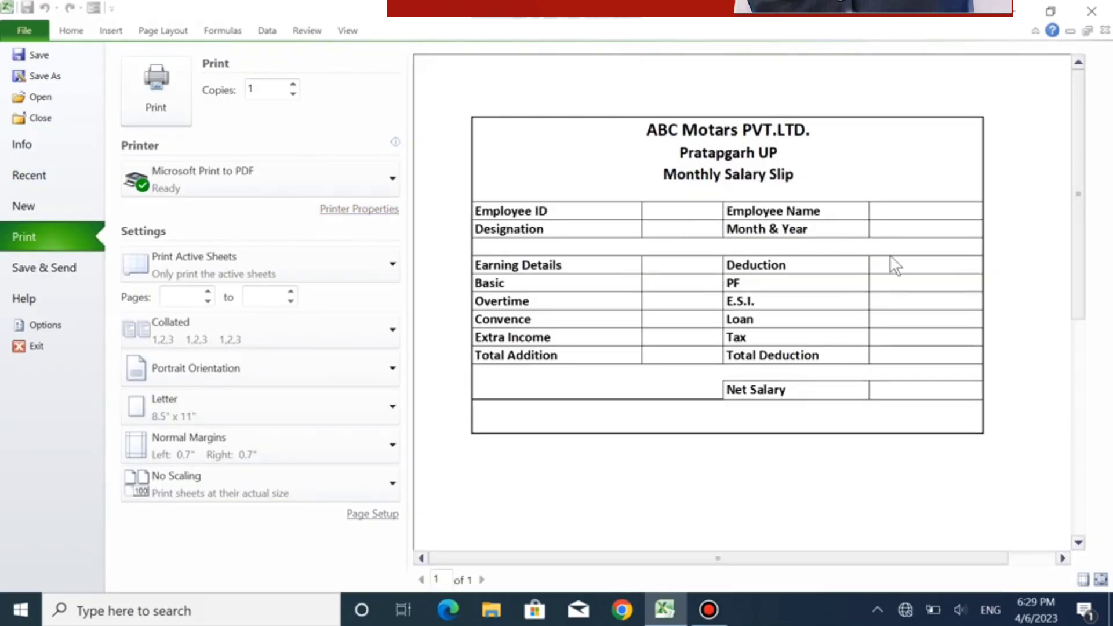
key("Escape")
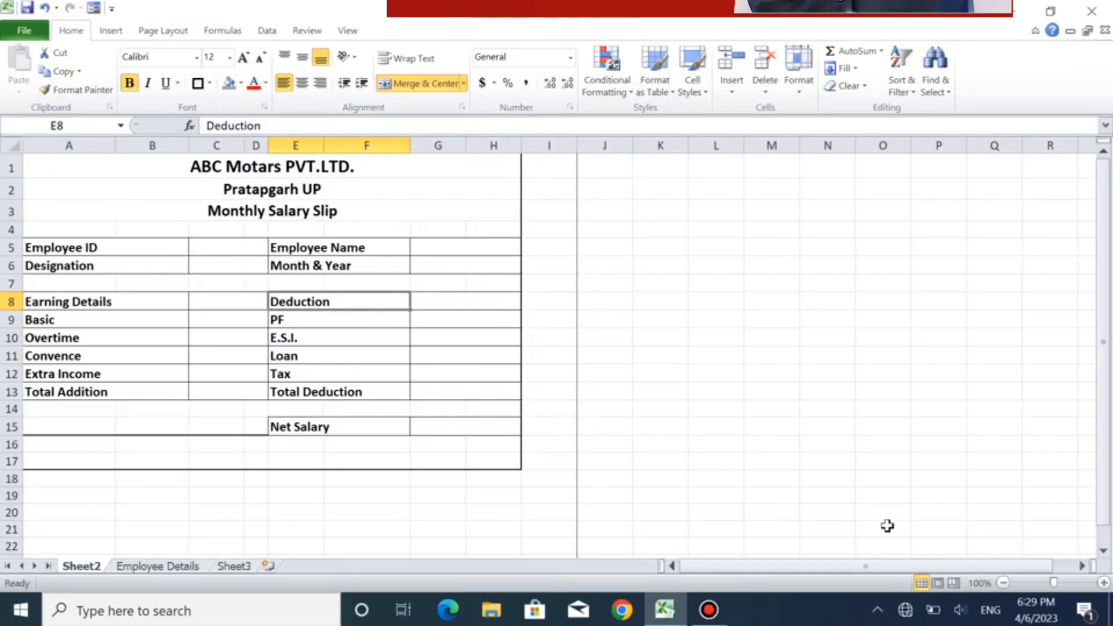
- Zoom the sheet to 120% and enter a sample employee ID in C5 beside the Employee ID label
left_click(1103, 582)
left_click(1103, 582)
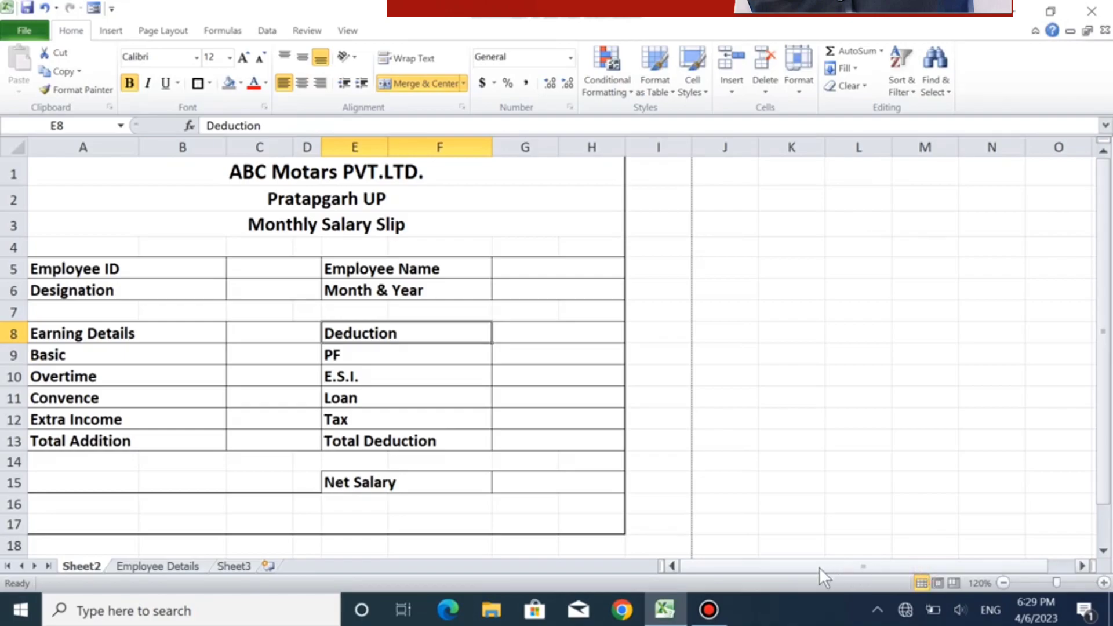
left_click(278, 277)
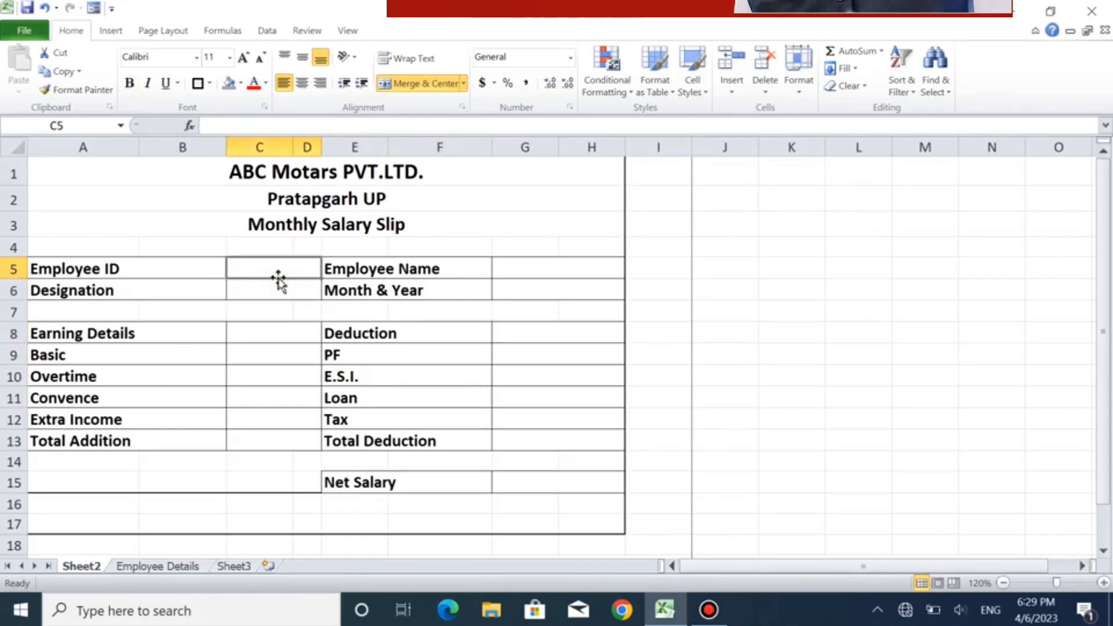
type("A")
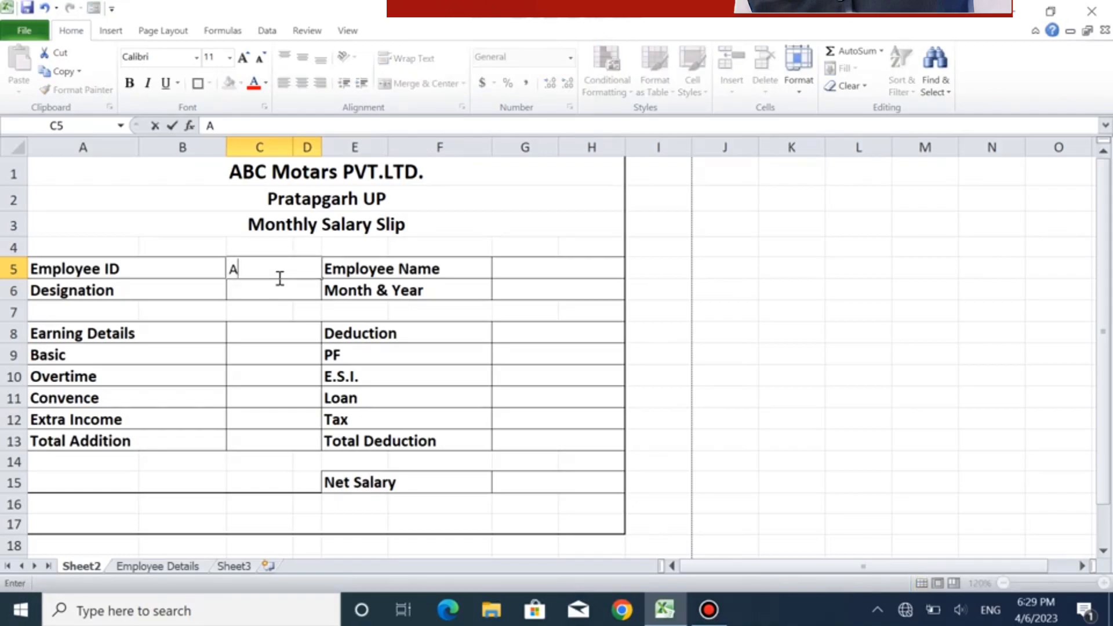
type("101")
key("Tab")
type("R")
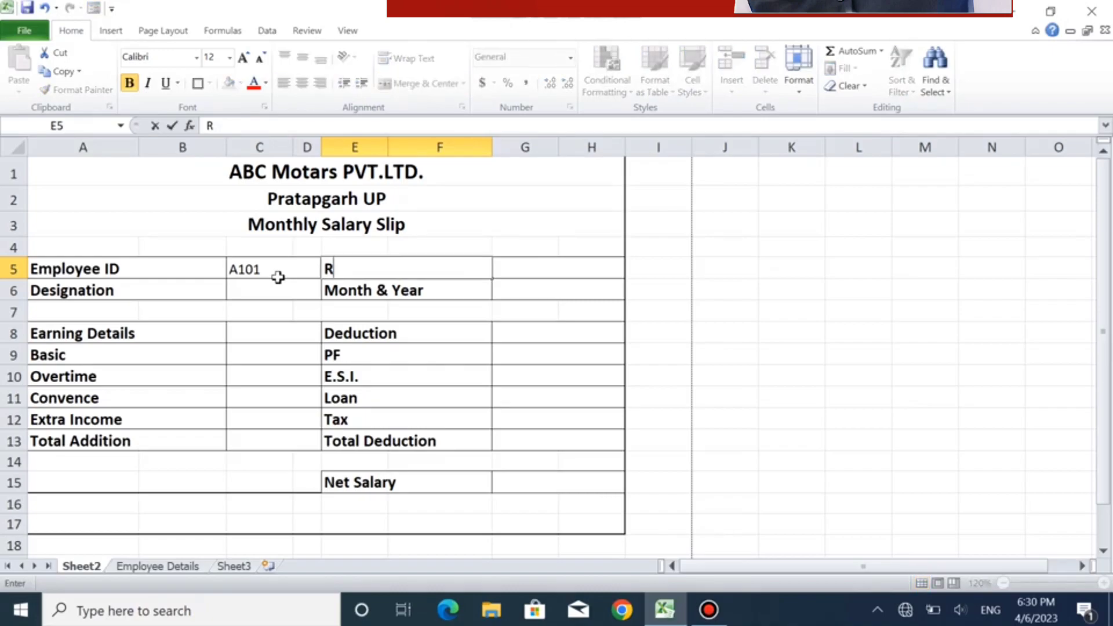
key("Escape")
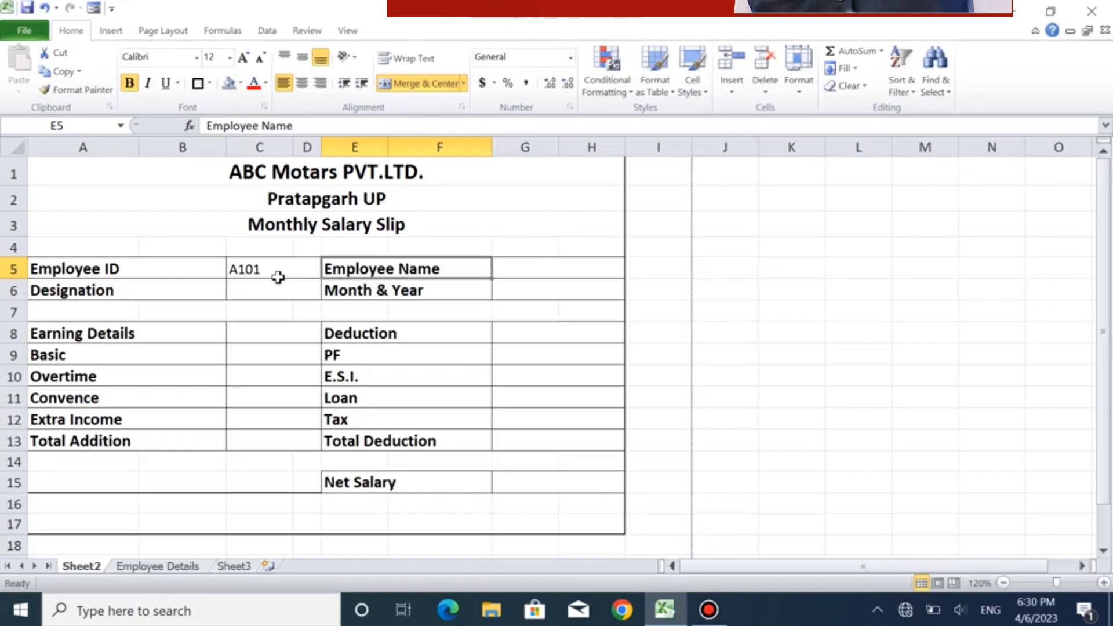
key("Tab")
type("Raju")
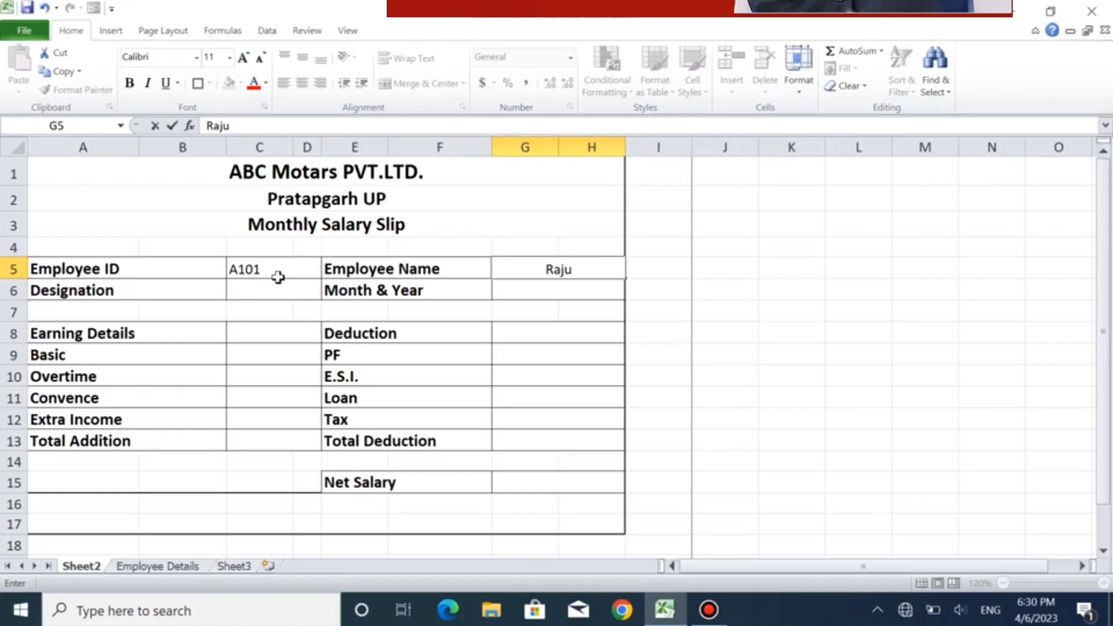
key("BackSpace")
key("BackSpace")
key("BackSpace")
key("BackSpace")
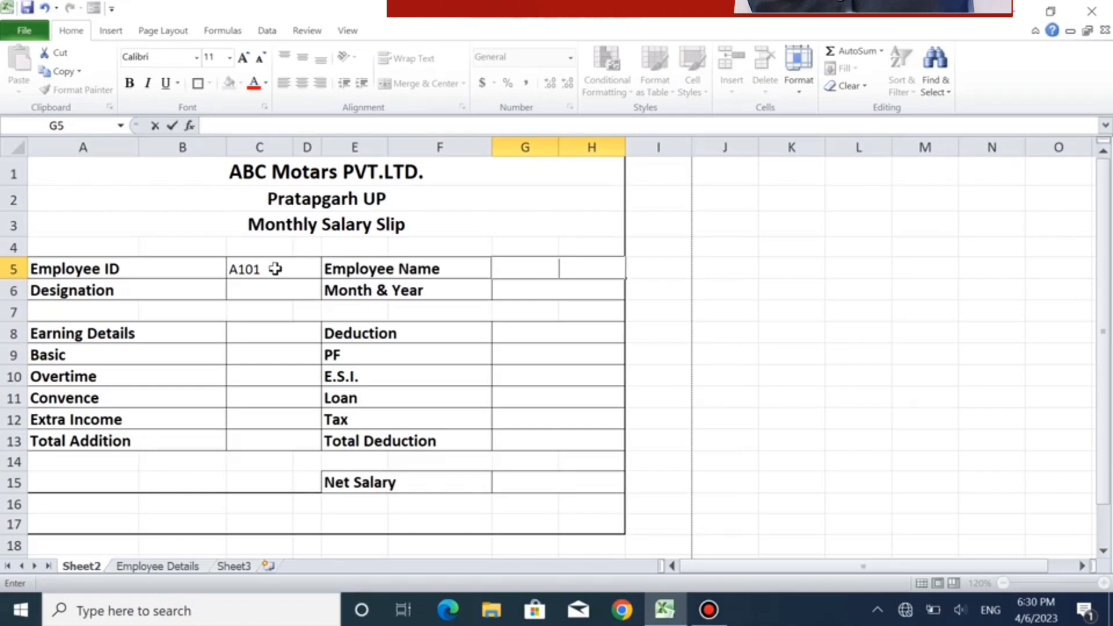
- Clear the sample employee ID from C5
left_click(275, 268)
key("Delete")
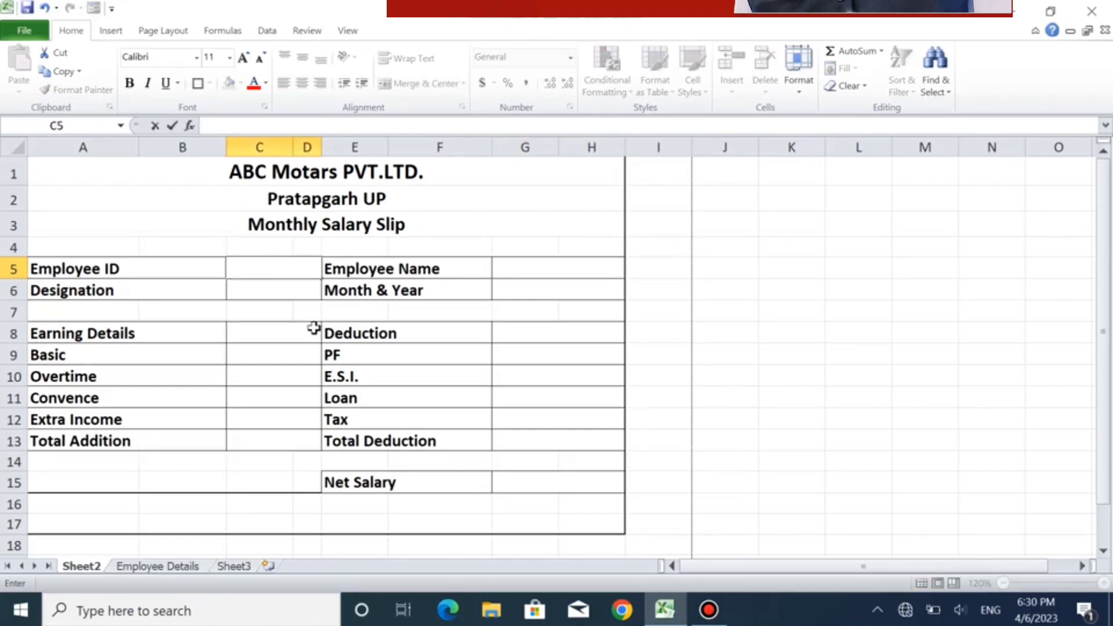
left_click(287, 350)
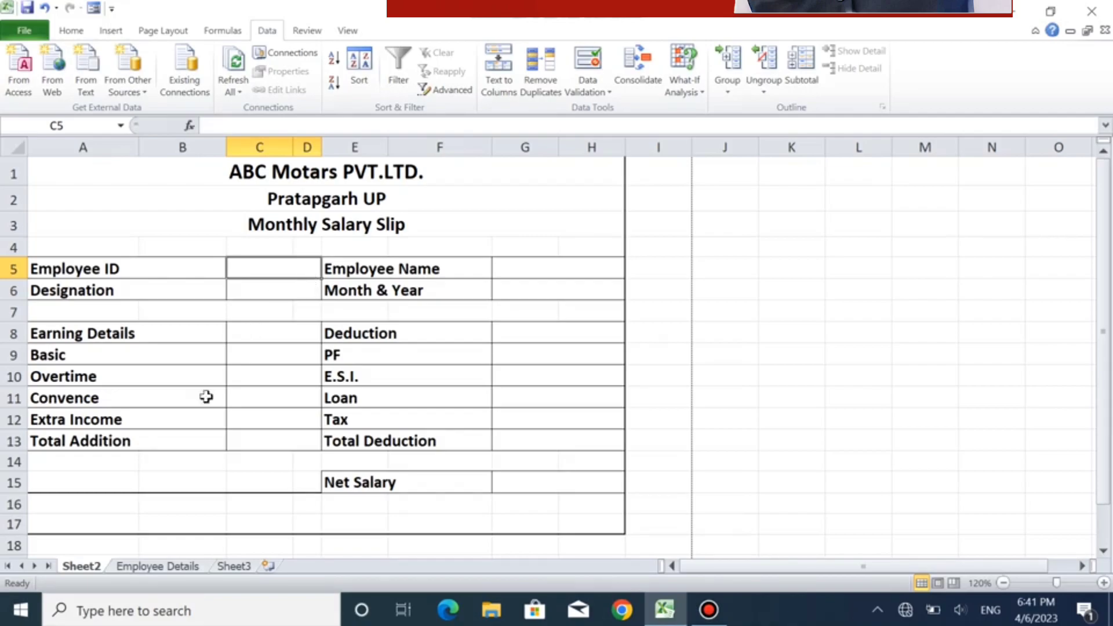
- Review the employee table in A1:M13 on the Employee Details sheet and return to Sheet2
left_click(156, 566)
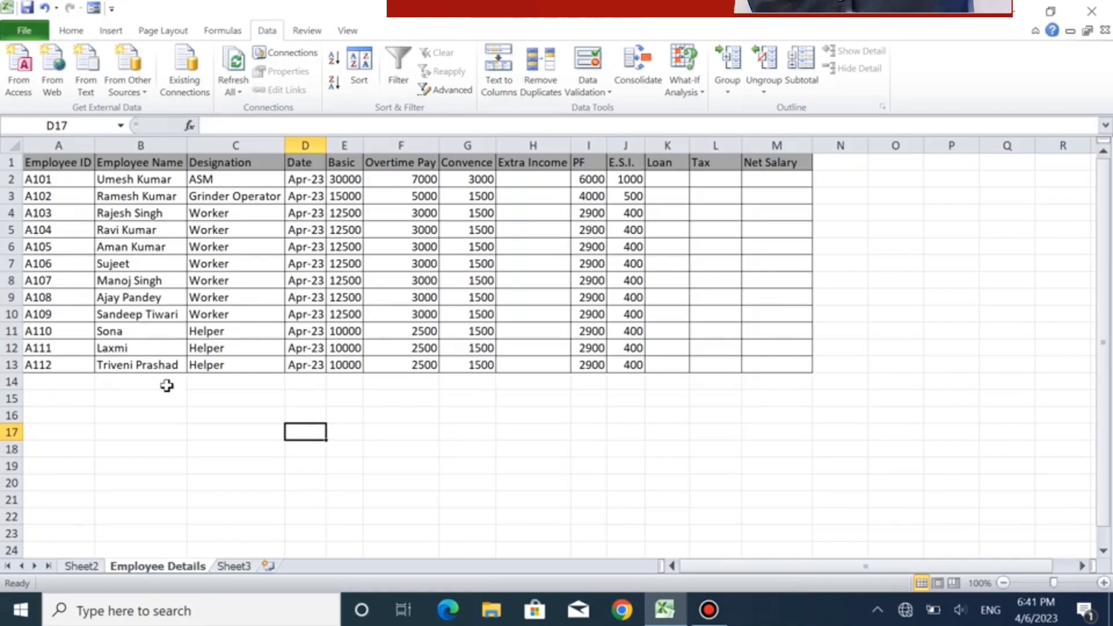
left_click(46, 166)
left_click_drag(46, 165, 797, 367)
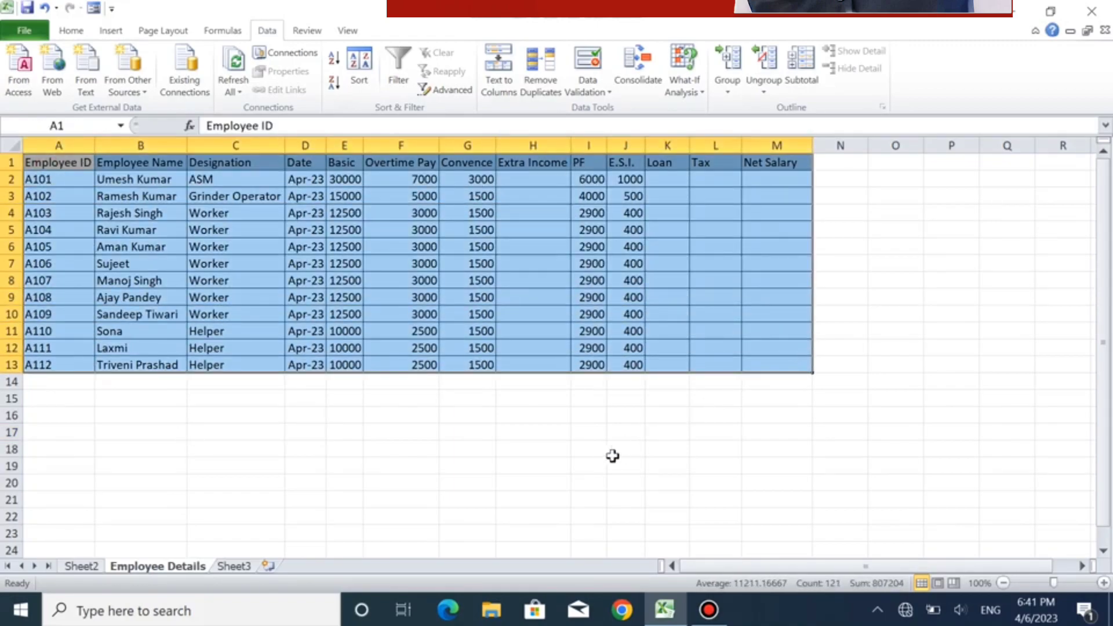
left_click(613, 462)
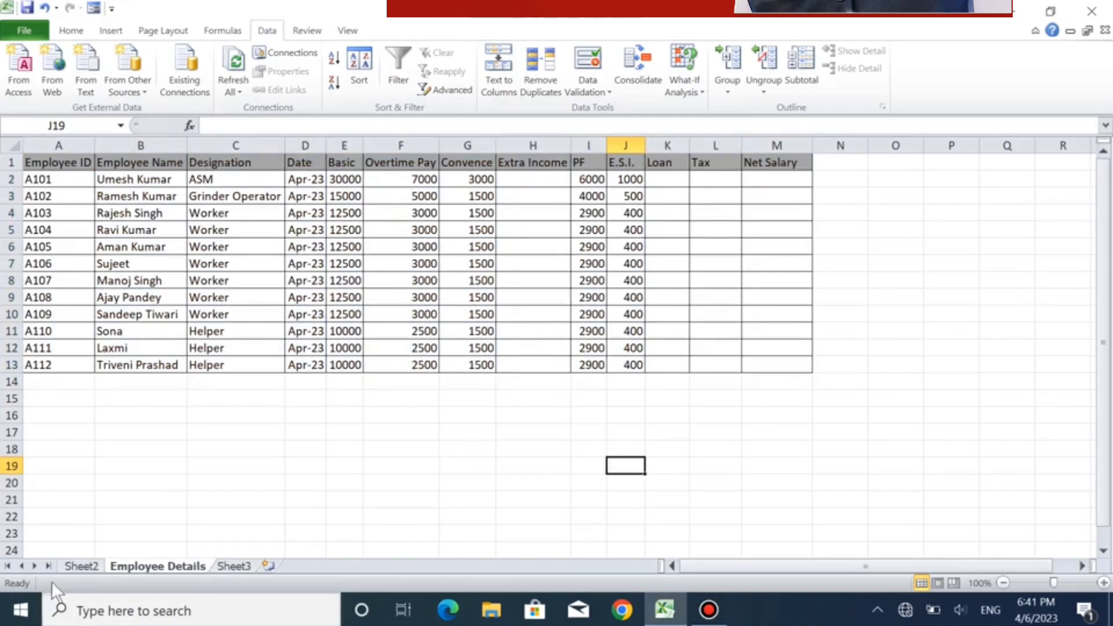
left_click(81, 566)
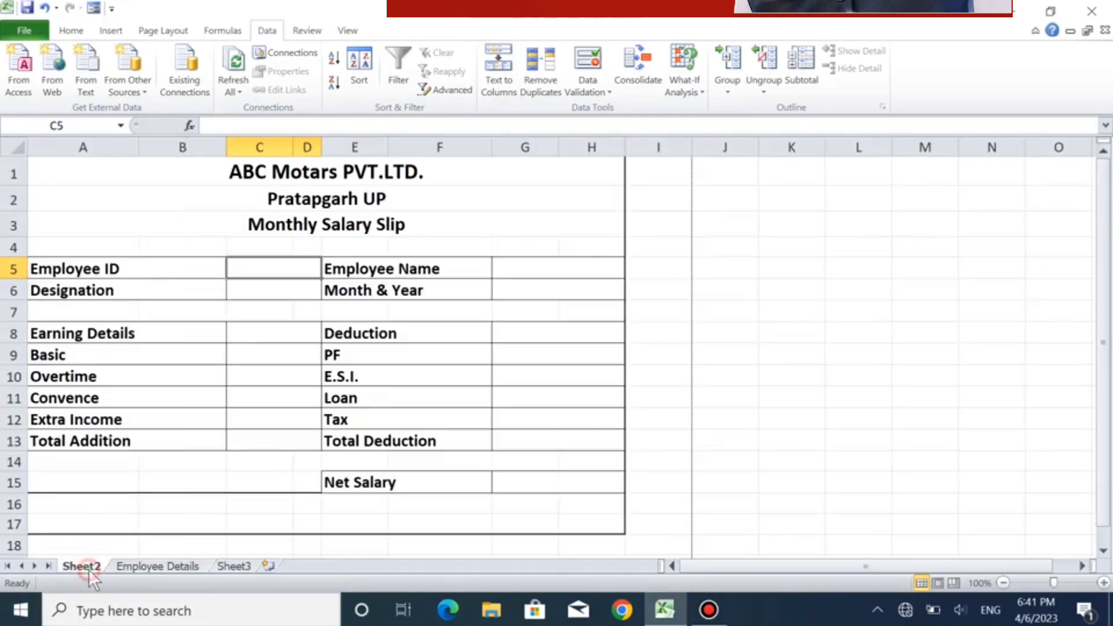
- Add list data validation to the Employee ID cell C5, using the IDs in A2:A13 of the Employee Details sheet as source
left_click(71, 30)
left_click(266, 29)
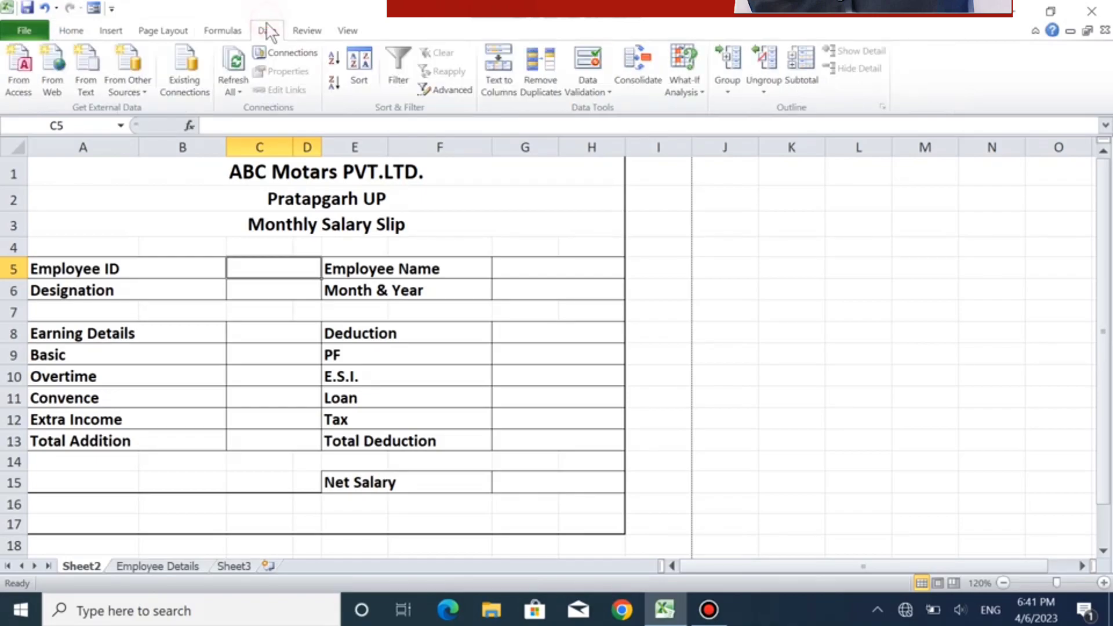
left_click(602, 91)
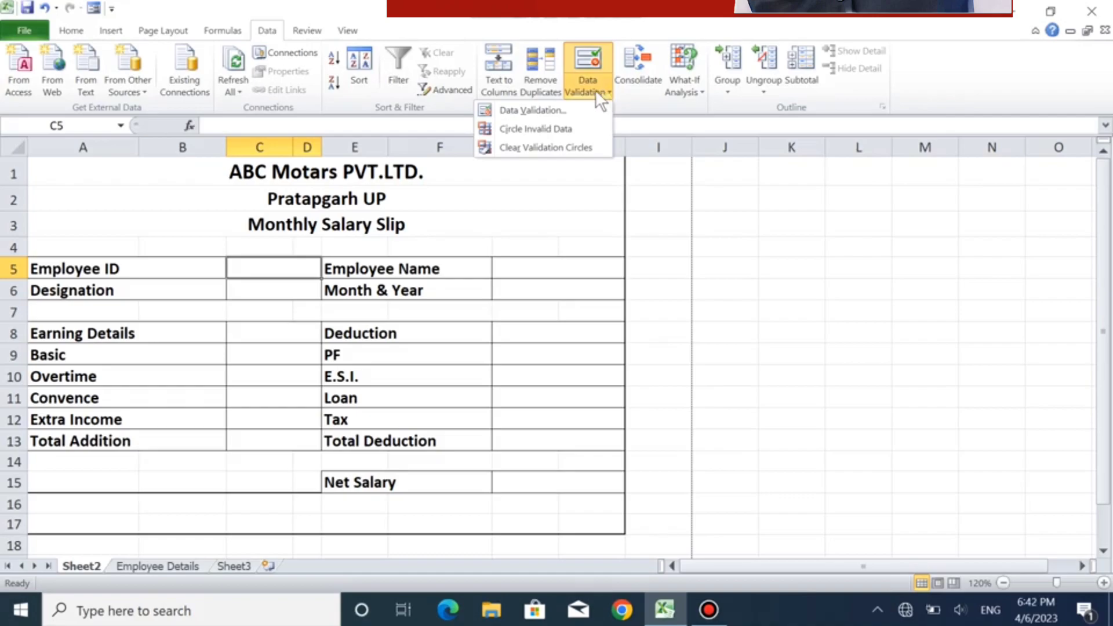
left_click(527, 111)
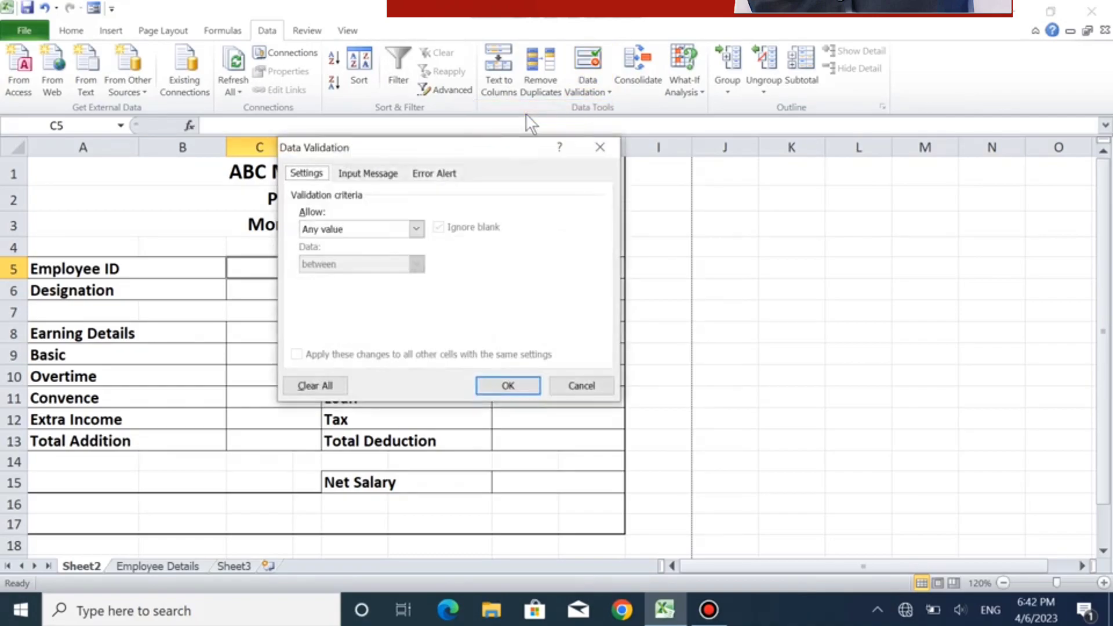
left_click(417, 227)
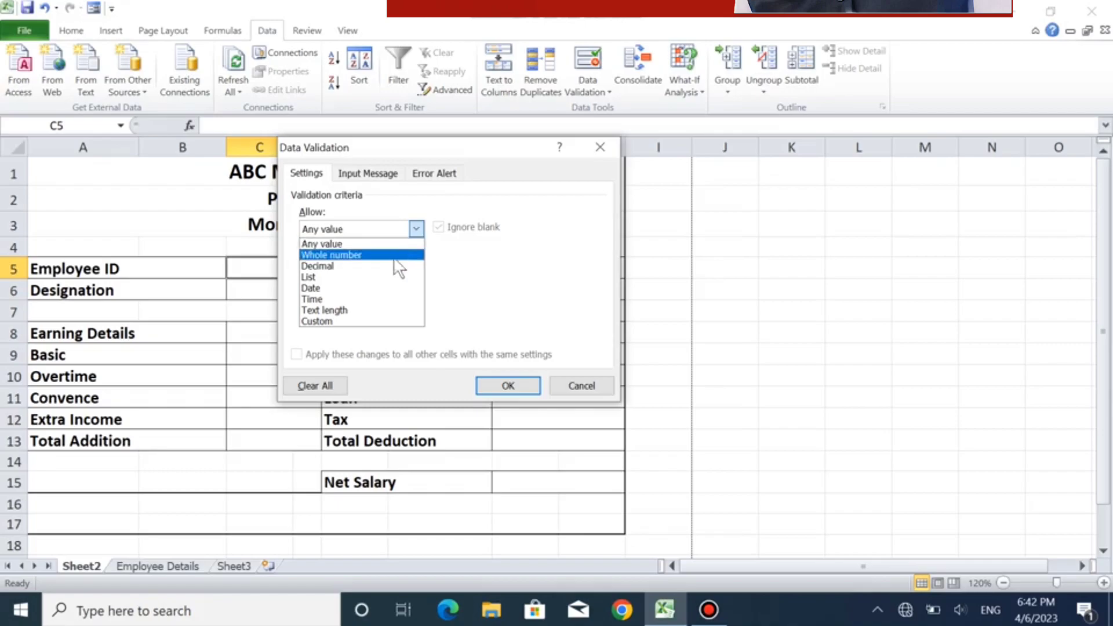
left_click(381, 277)
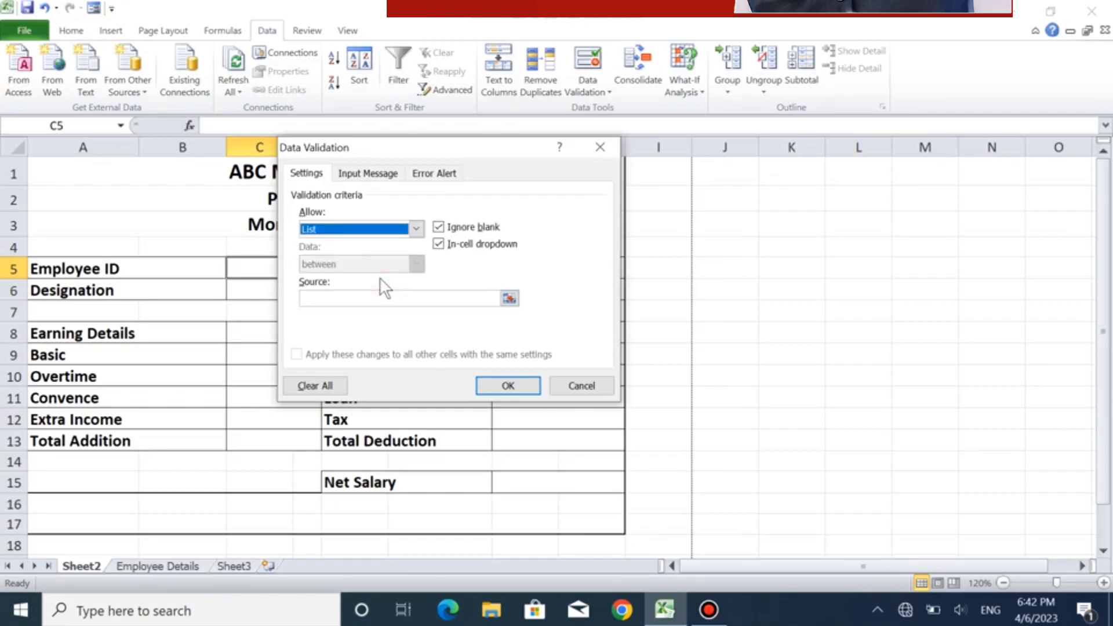
left_click(510, 299)
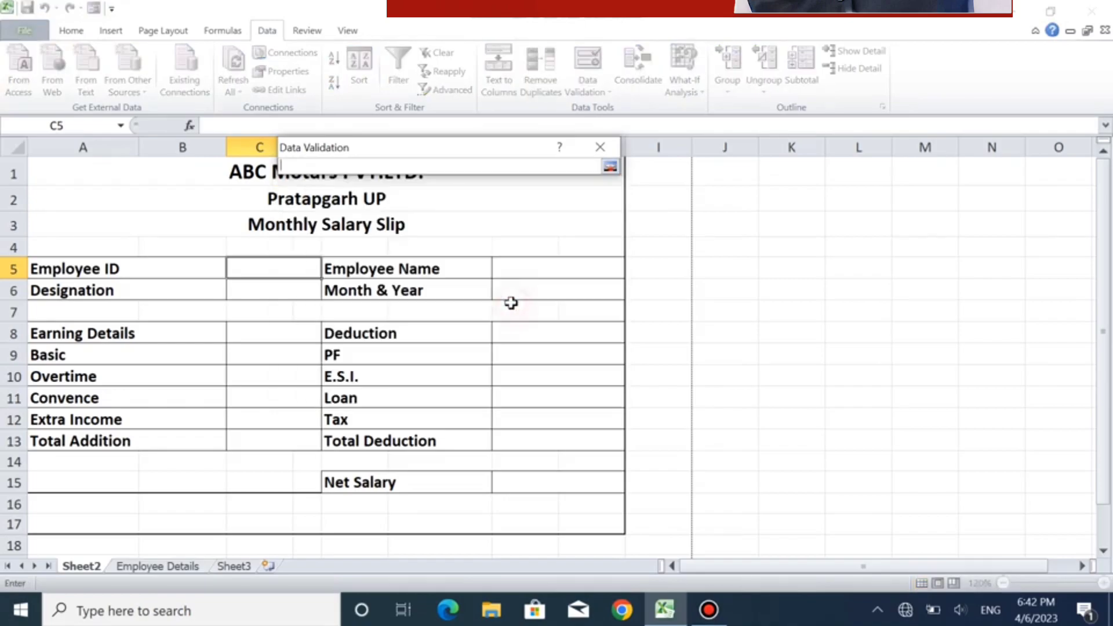
left_click(129, 566)
left_click_drag(52, 184, 49, 365)
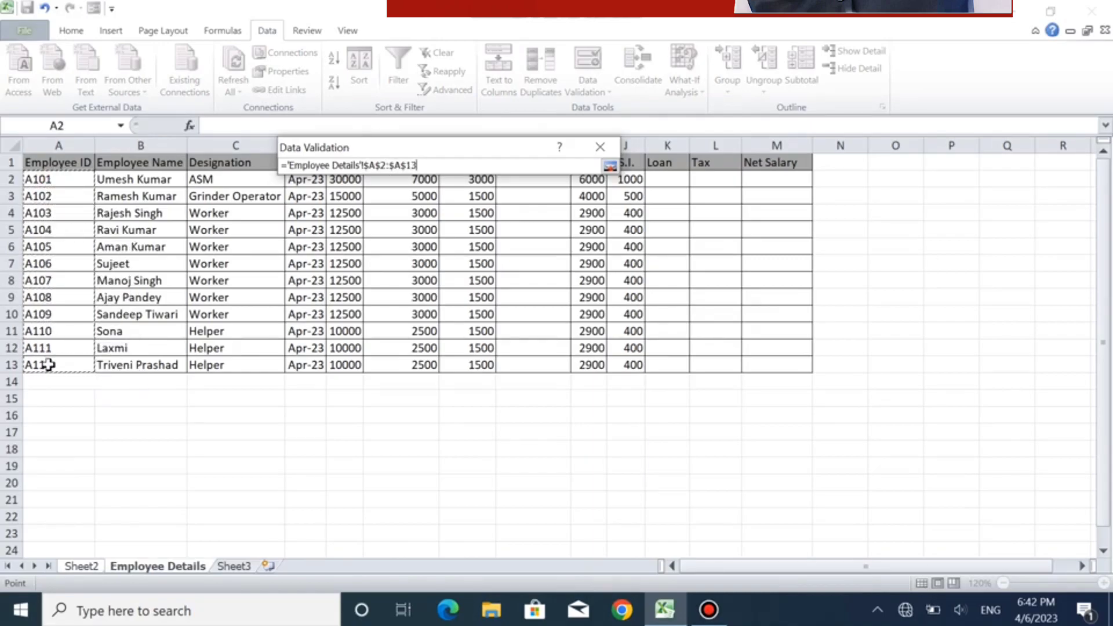
left_click(607, 166)
left_click(510, 382)
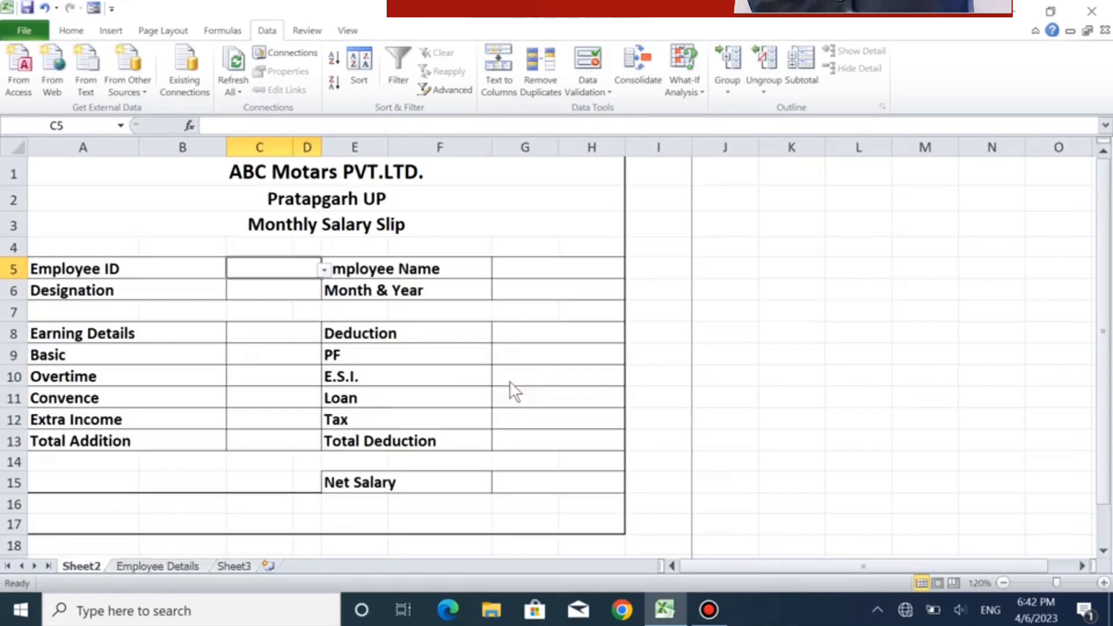
- Test the Employee ID dropdown in C5 with different entries and leave the first ID of the list selected
left_click(324, 269)
left_click(287, 285)
left_click(325, 268)
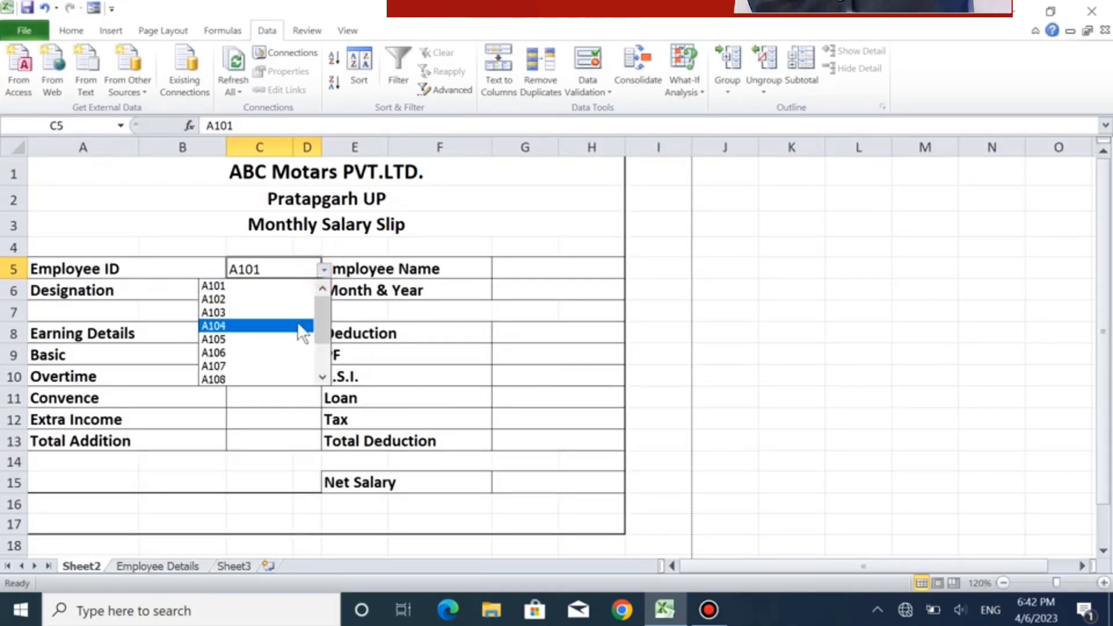
left_click_drag(321, 333, 321, 372)
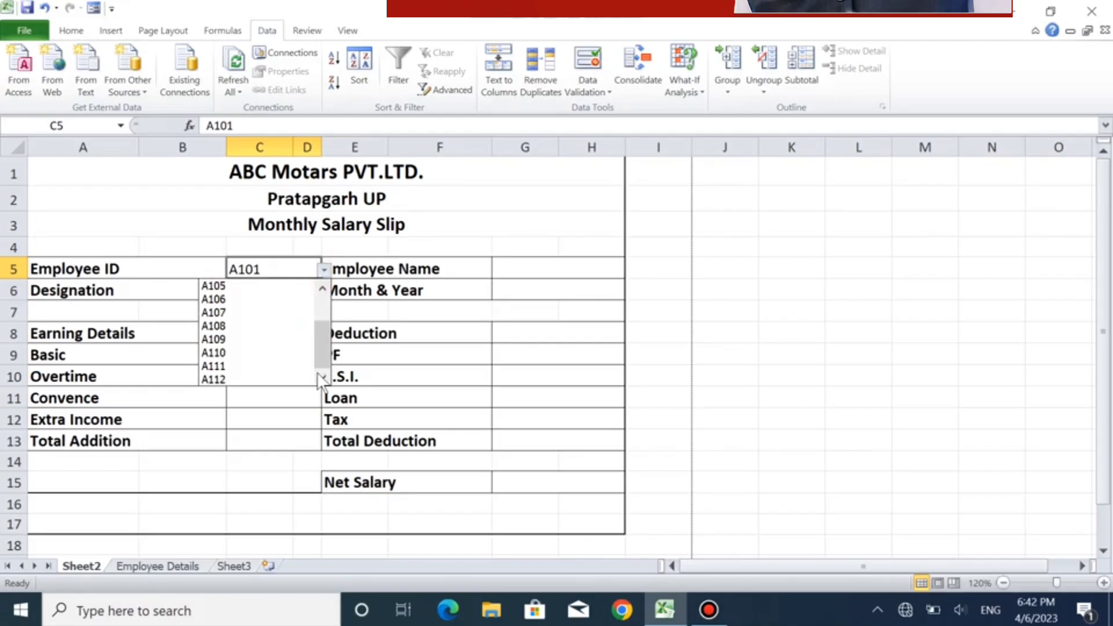
left_click(242, 317)
left_click(324, 269)
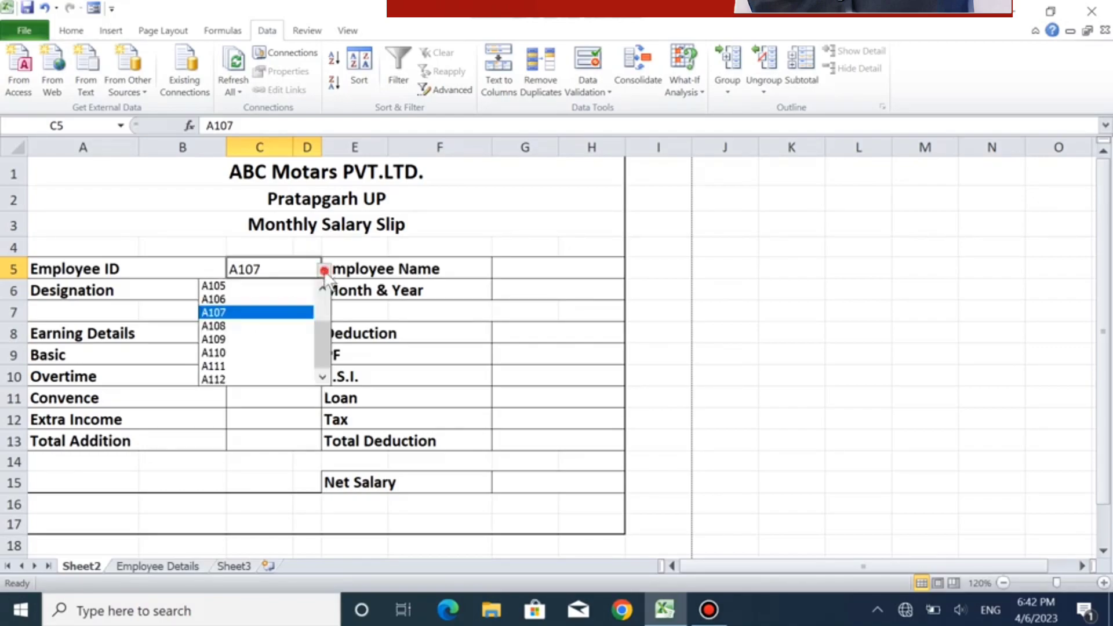
left_click_drag(320, 331, 320, 309)
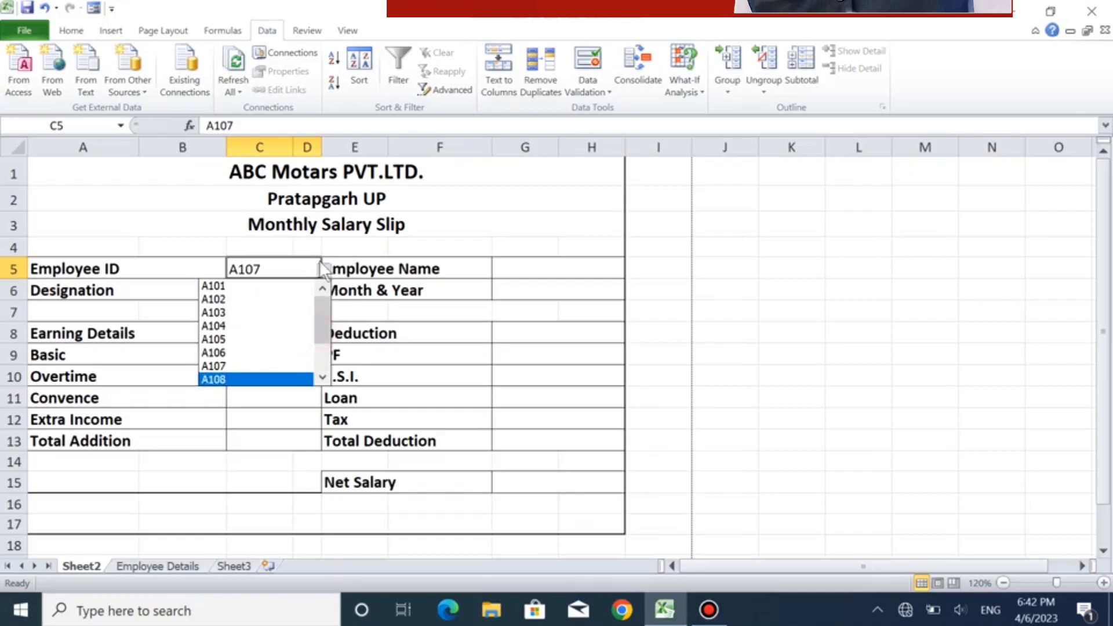
left_click(279, 286)
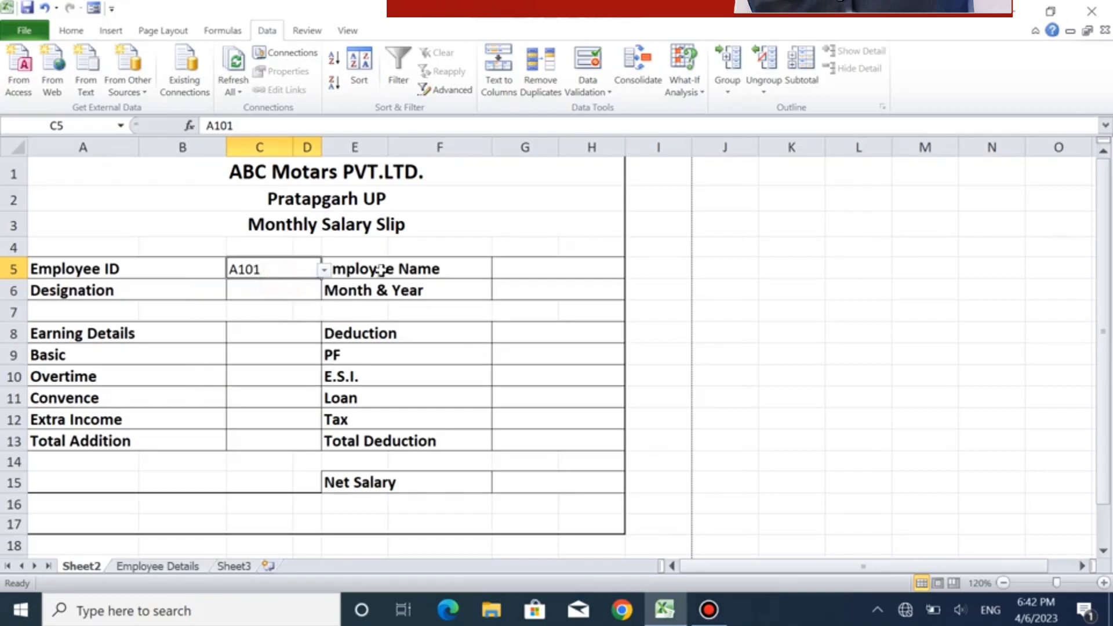
- Start a VLOOKUP formula in G5 beside Employee Name, with C5 as lookup value and 'Employee Details'!A2:M13 as table array
left_click(536, 270)
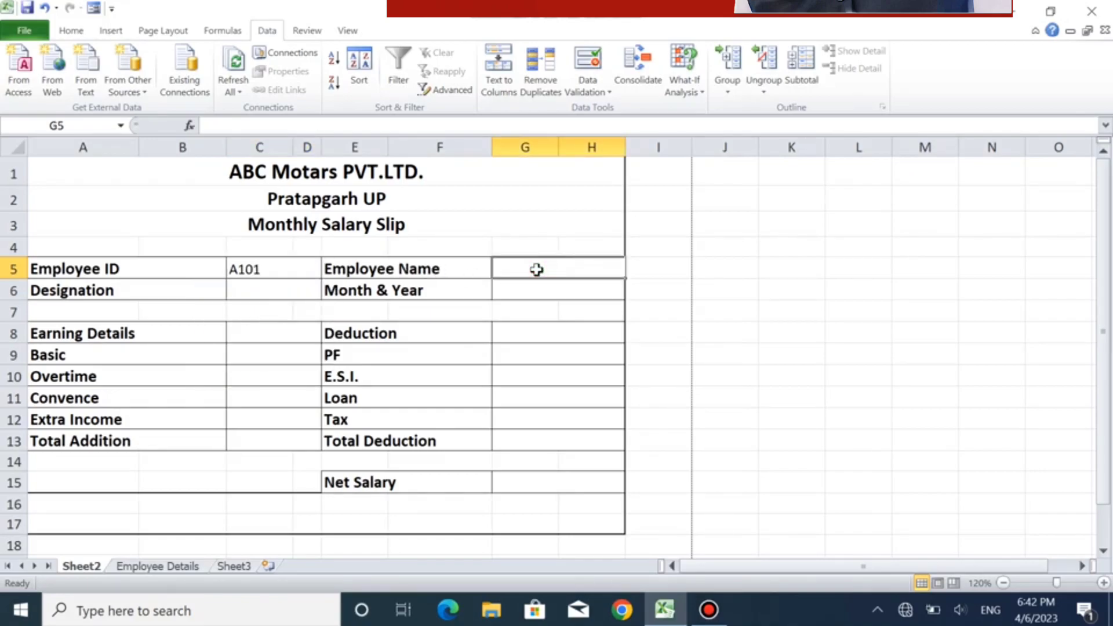
type("=")
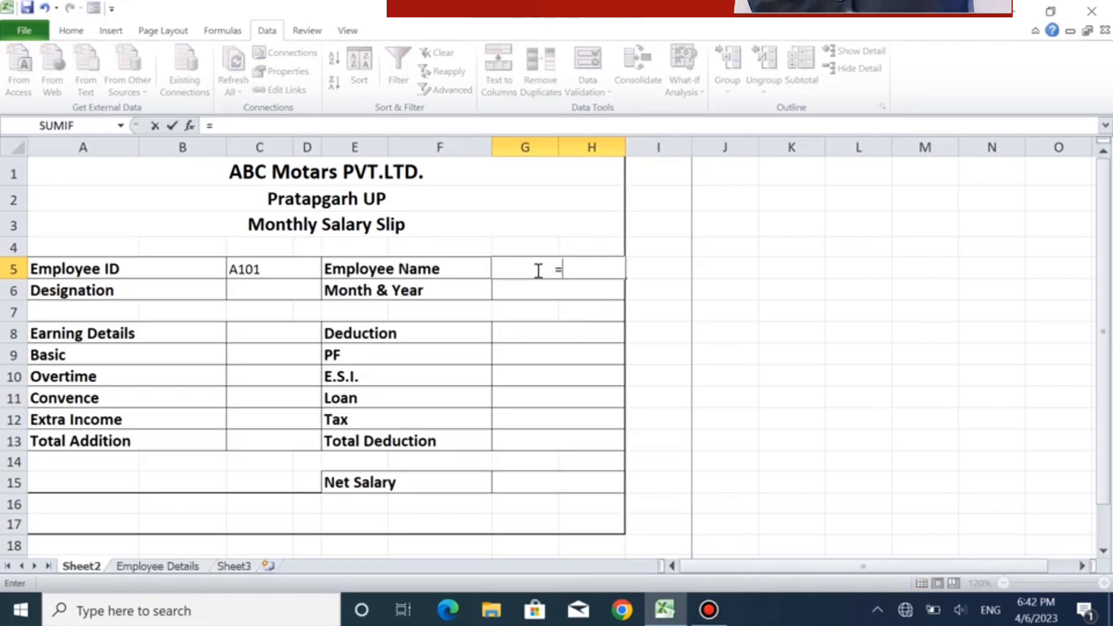
type("vloo")
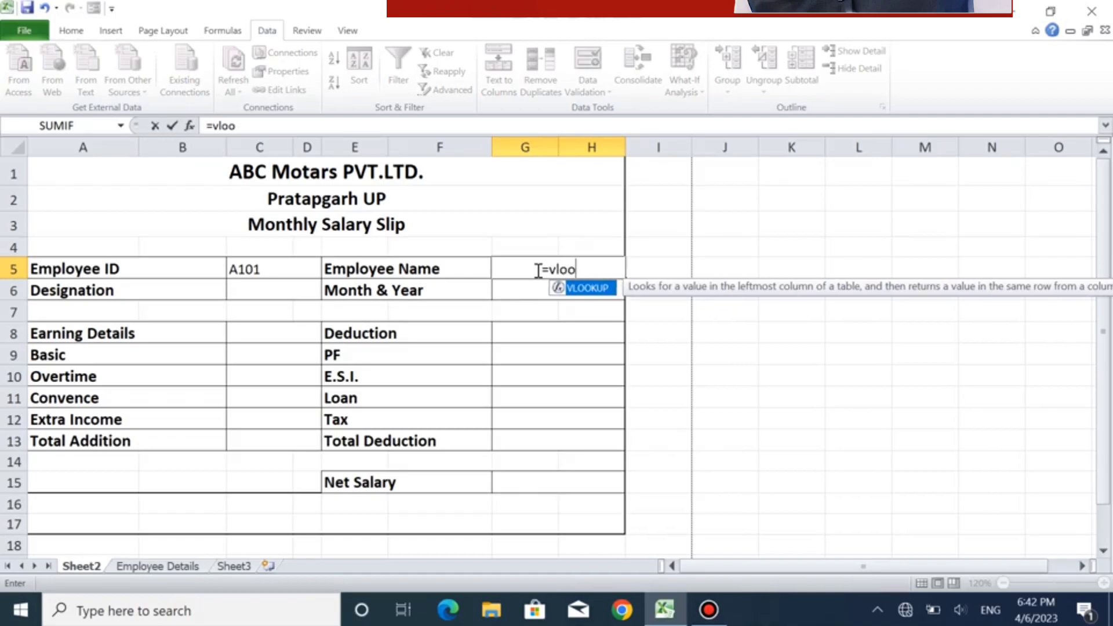
double_click(591, 288)
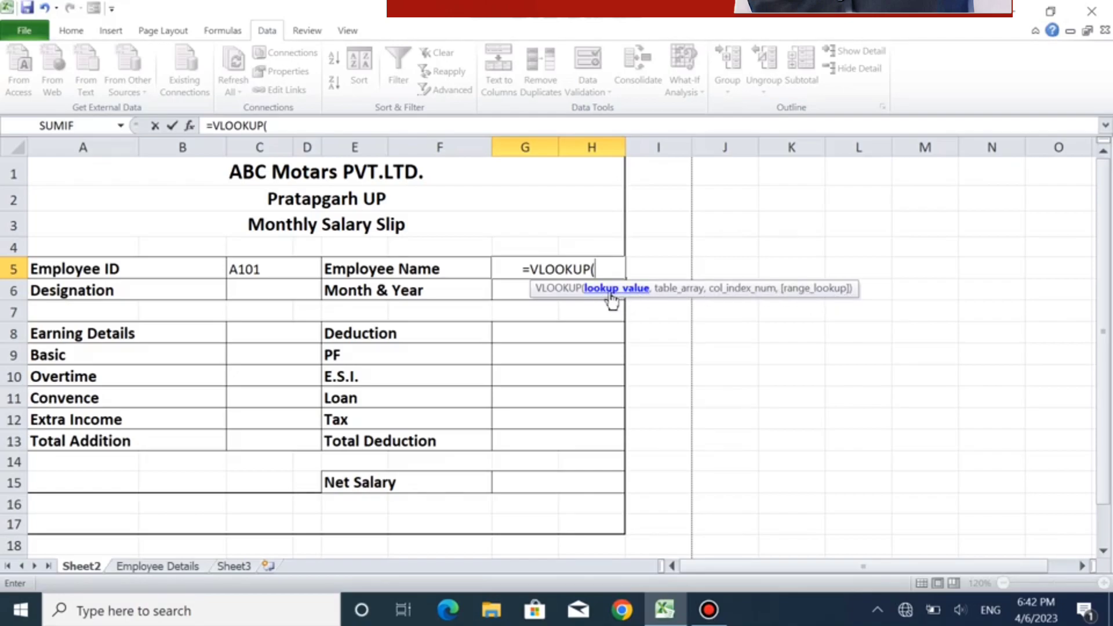
left_click(278, 271)
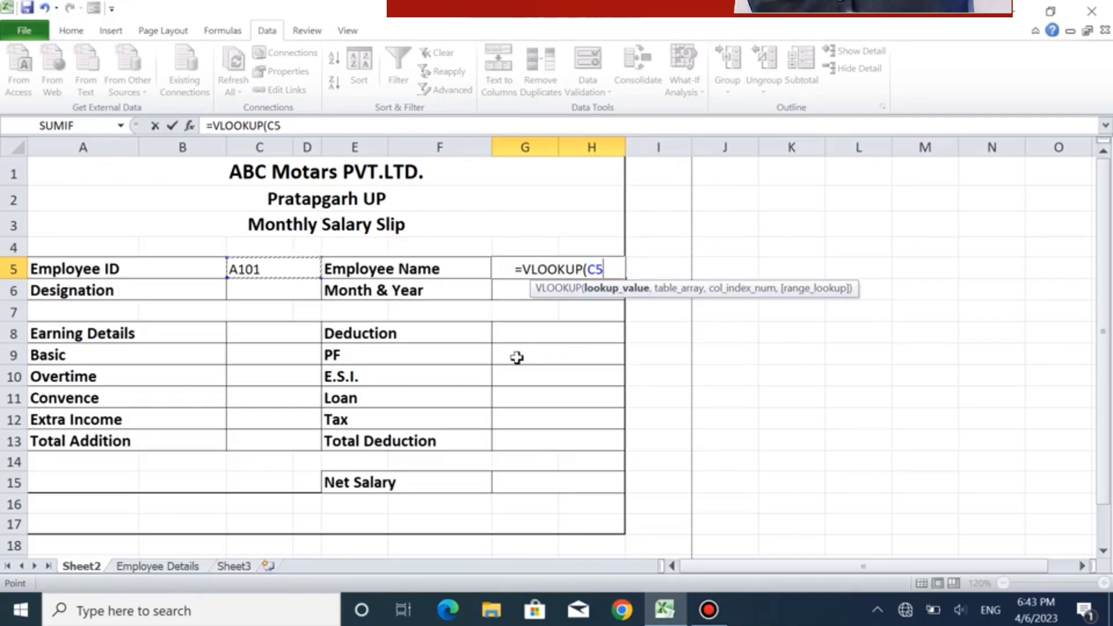
type(",")
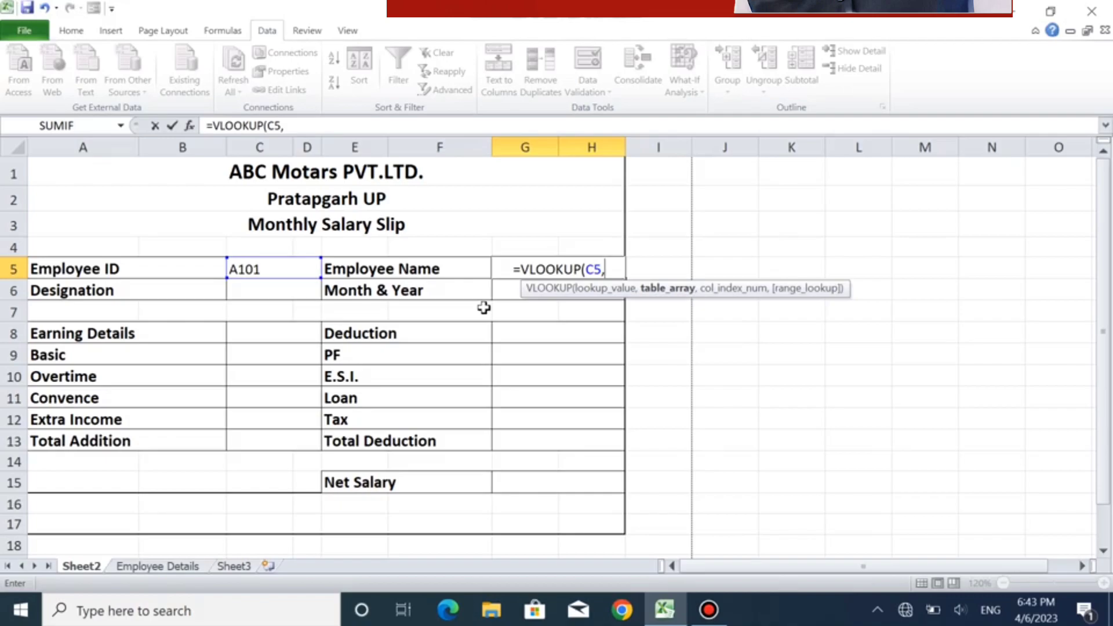
left_click(157, 568)
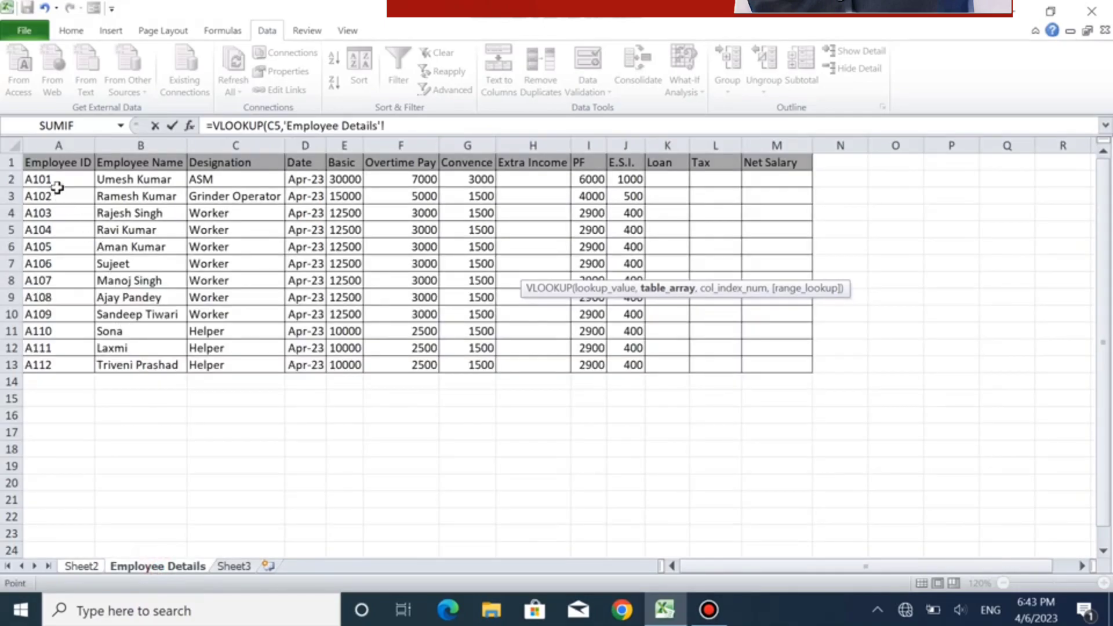
left_click_drag(46, 179, 769, 366)
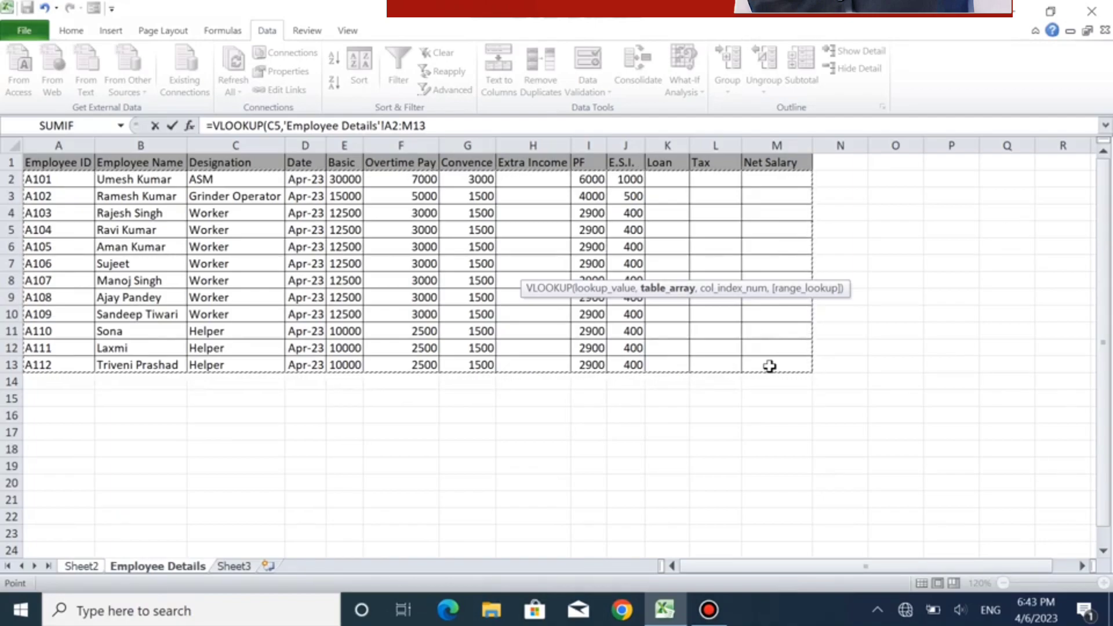
- Complete the VLOOKUP formula in G5 with column index 2 and range lookup 0 for an exact match
left_click(466, 124)
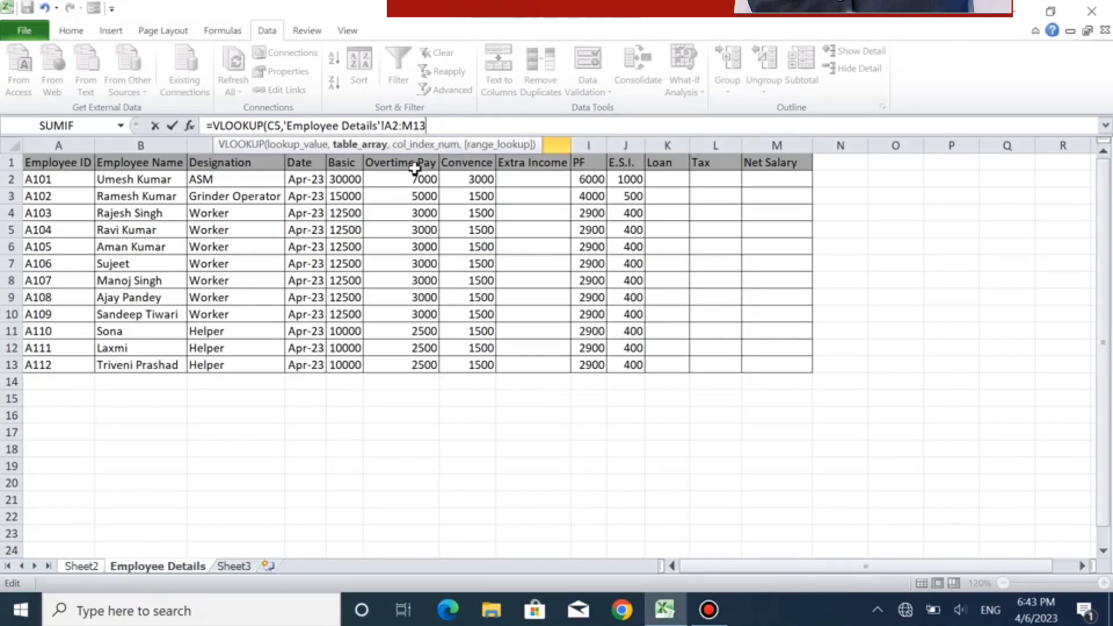
type(",2")
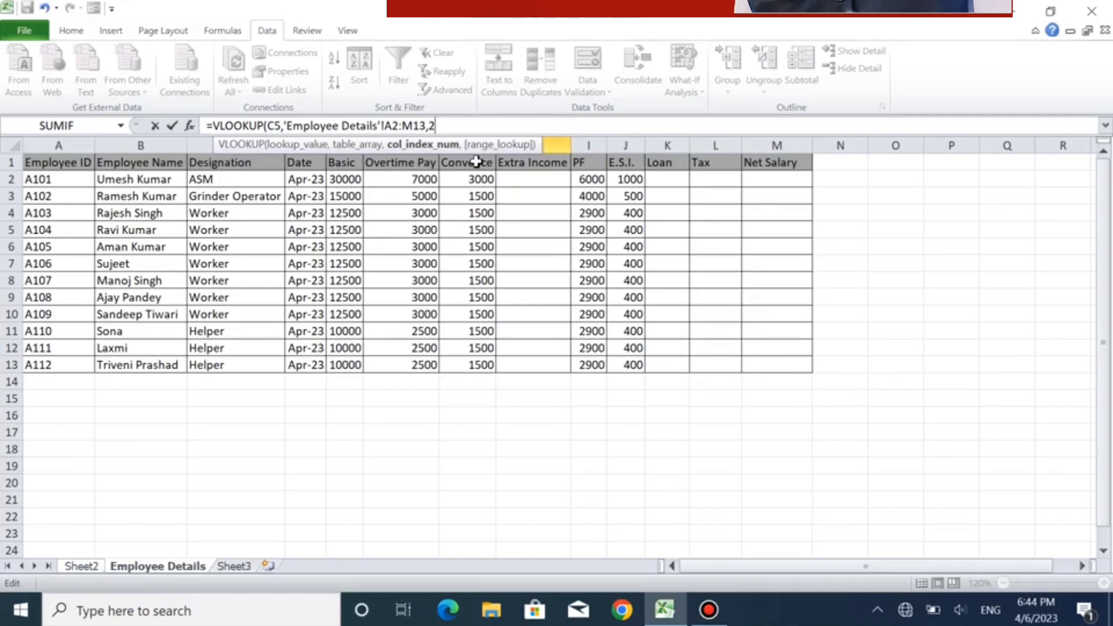
type(",")
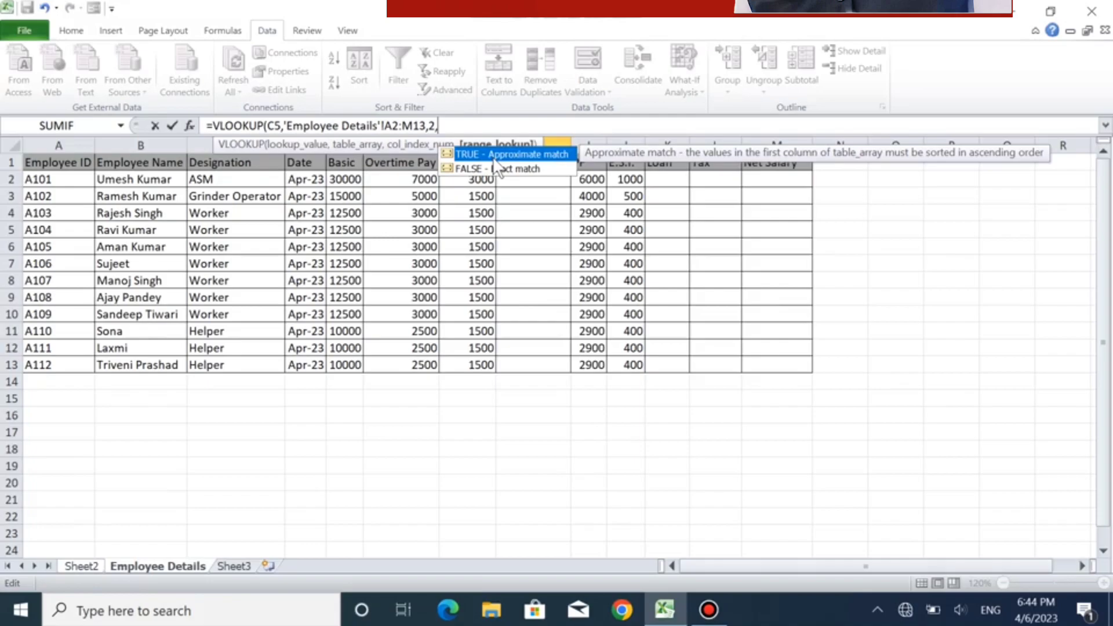
type("0)")
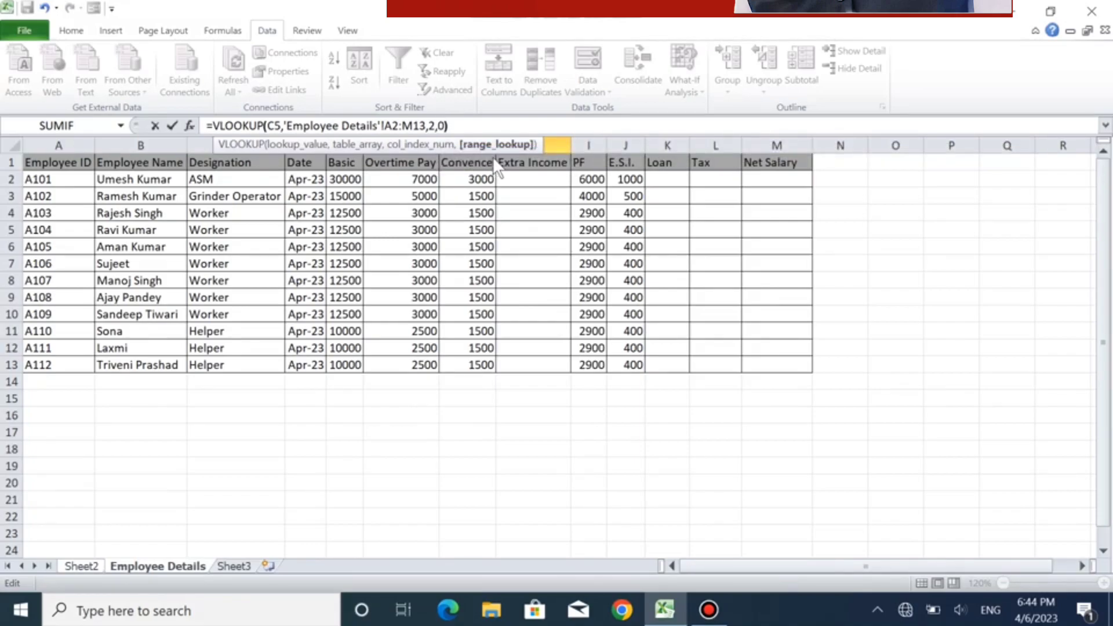
key("Return")
left_click(567, 269)
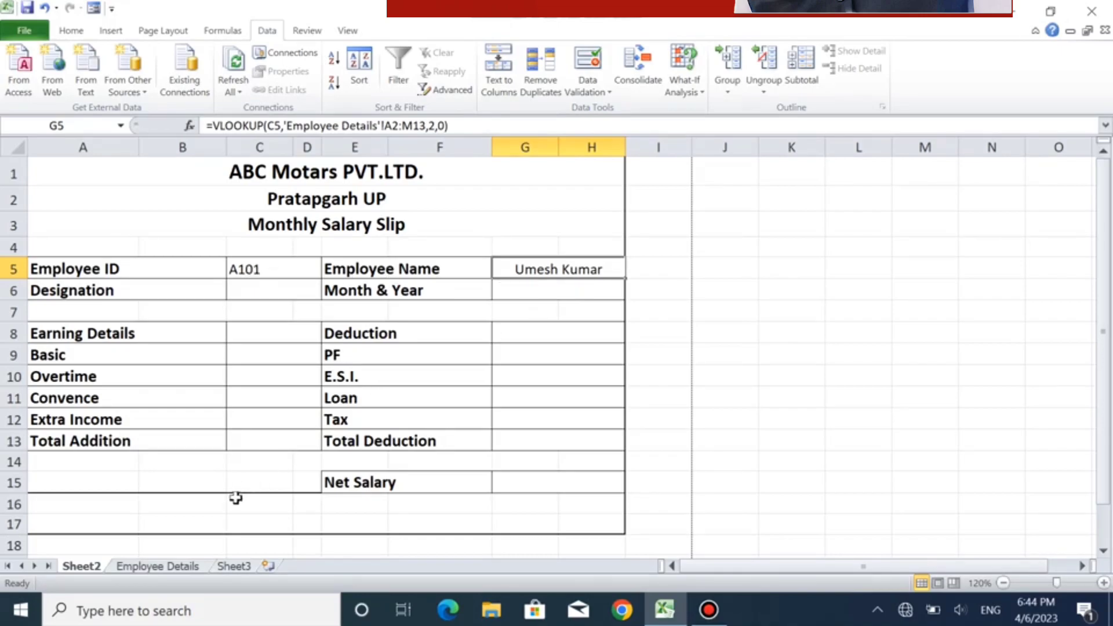
- Check the first employee's name on the Employee Details sheet and choose the third ID of the list in C5 on Sheet2
left_click(160, 565)
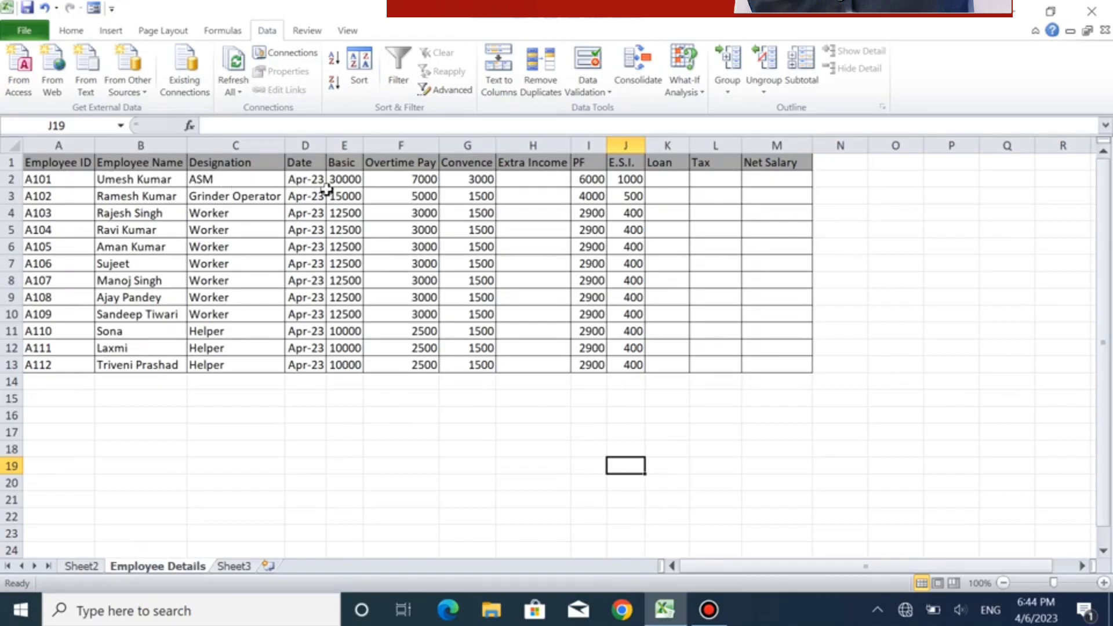
left_click(77, 566)
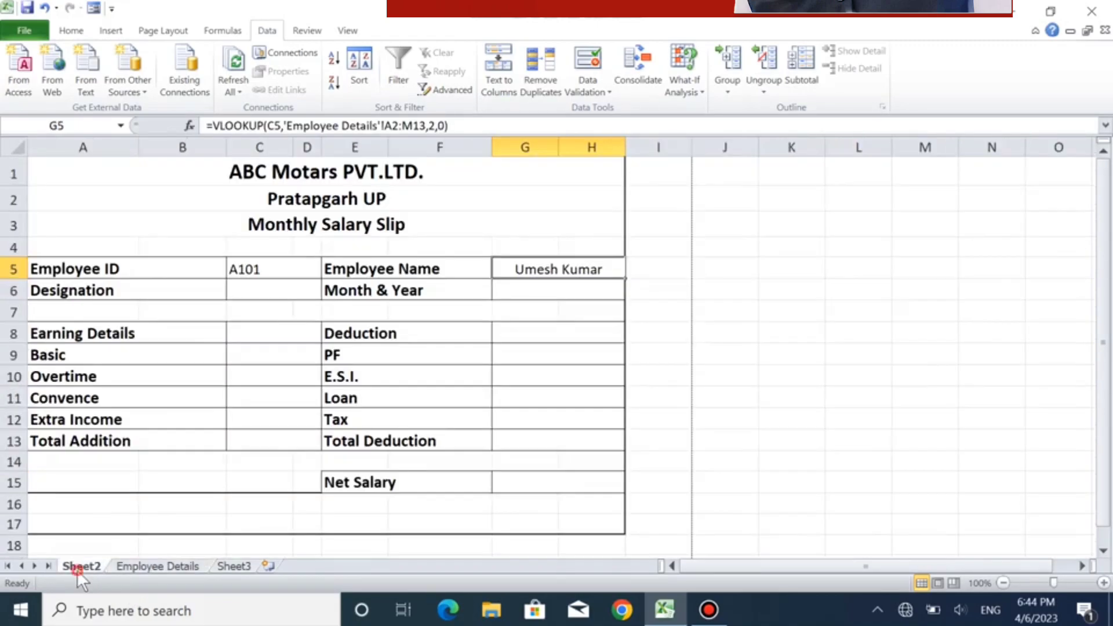
left_click(307, 266)
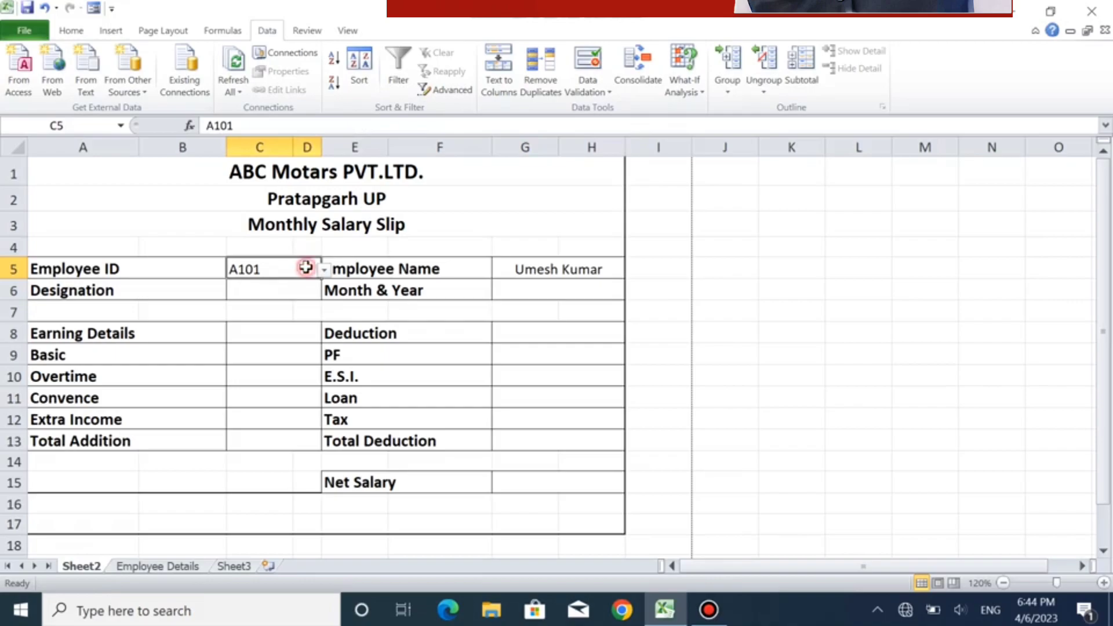
left_click(323, 270)
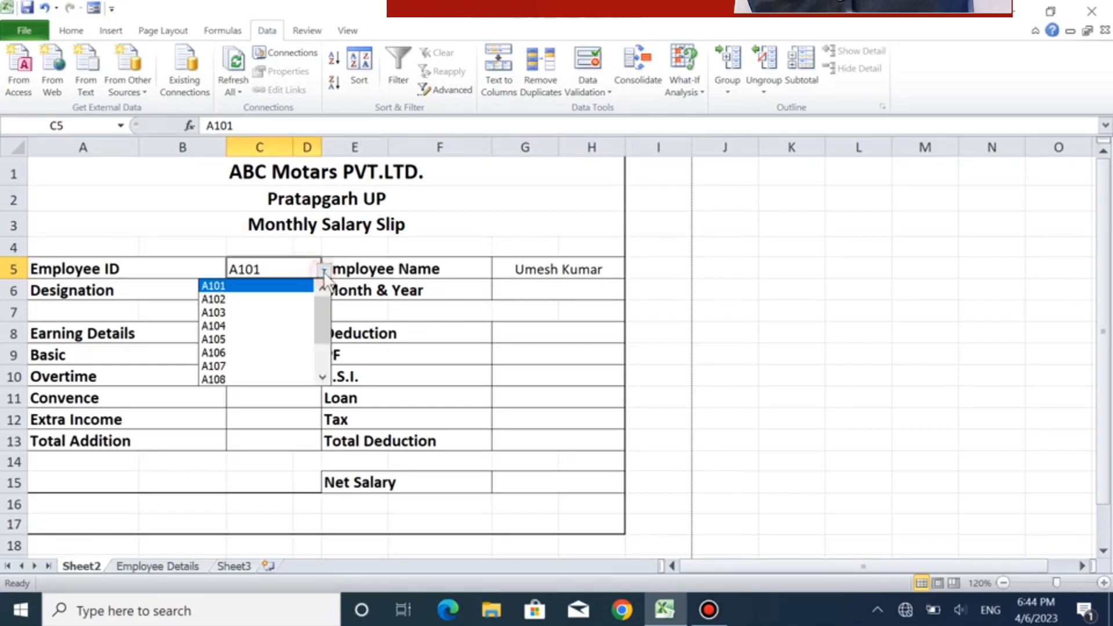
left_click(286, 316)
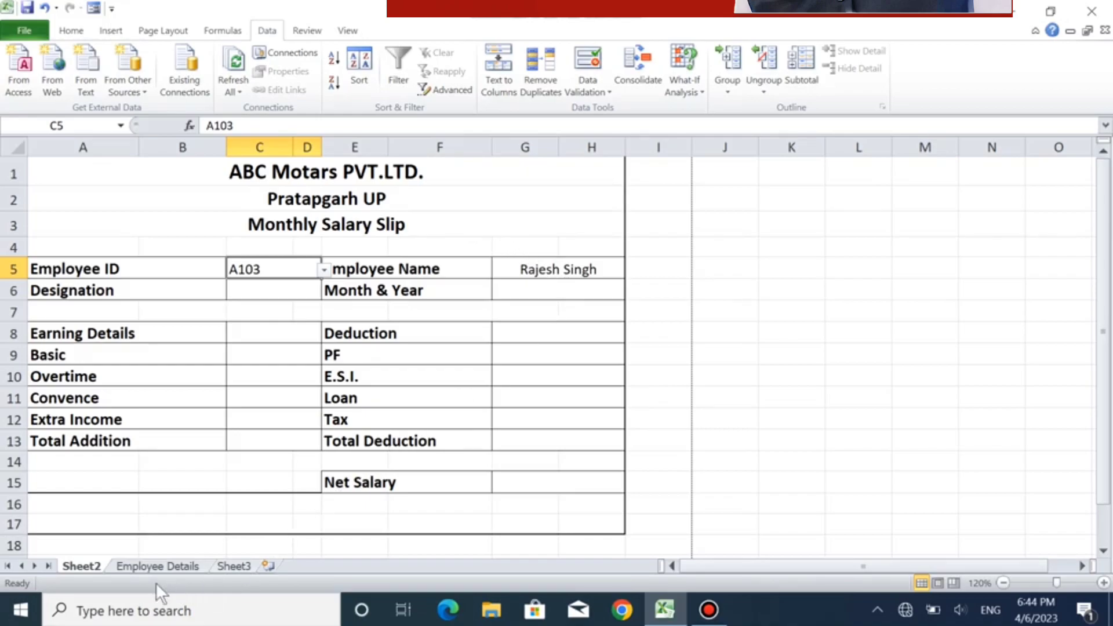
- Compare the name in B4 of the Employee Details sheet with the lookup in G5 on Sheet2
left_click(157, 564)
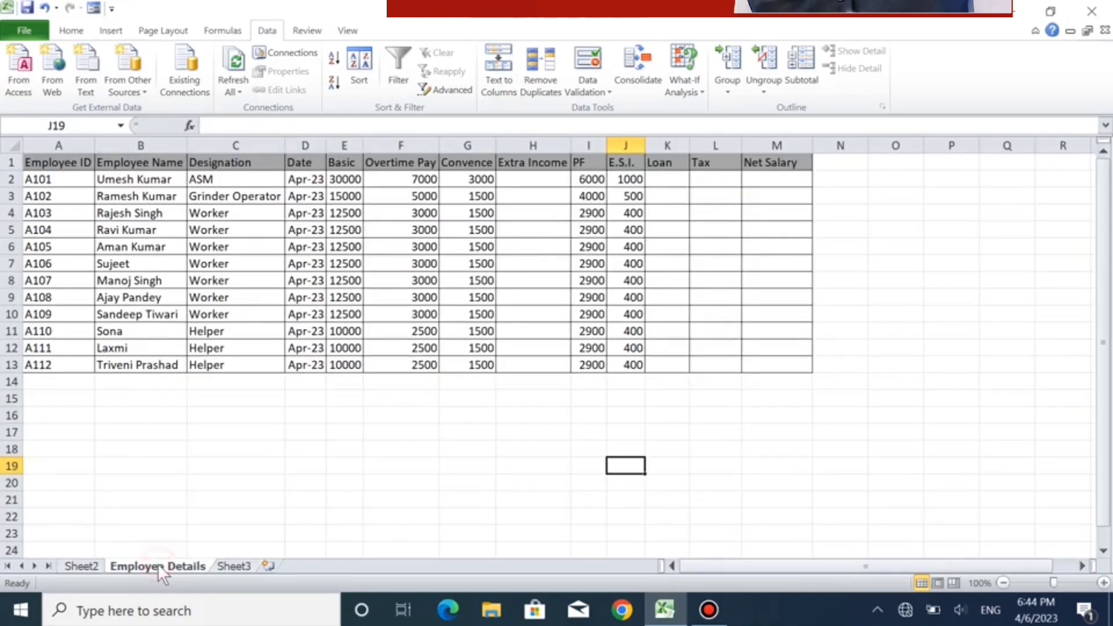
left_click(135, 214)
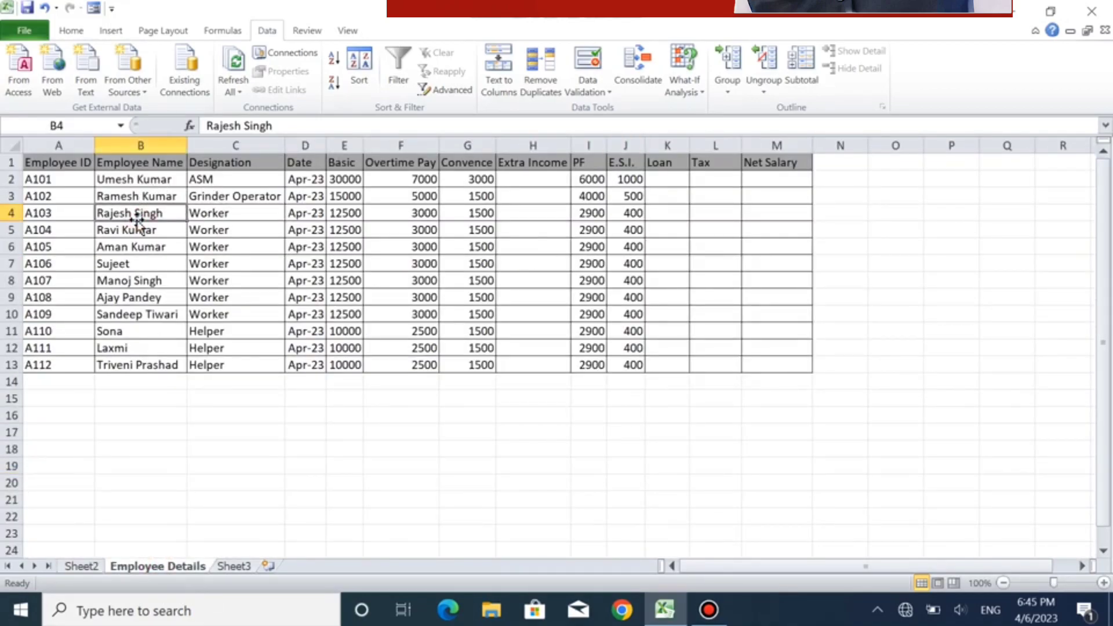
left_click(82, 566)
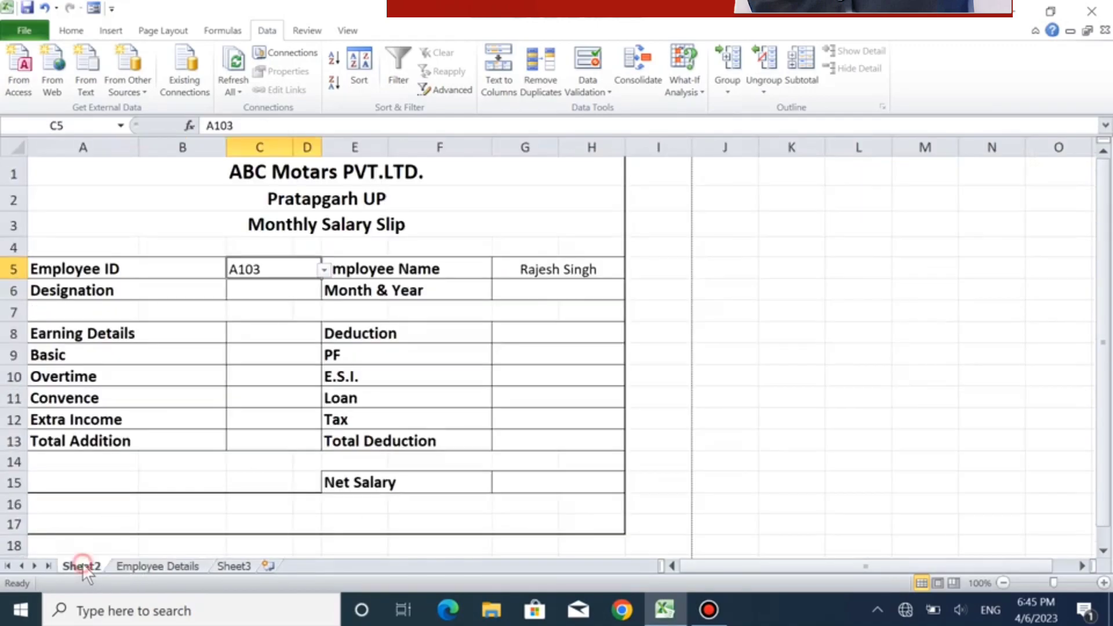
left_click(550, 269)
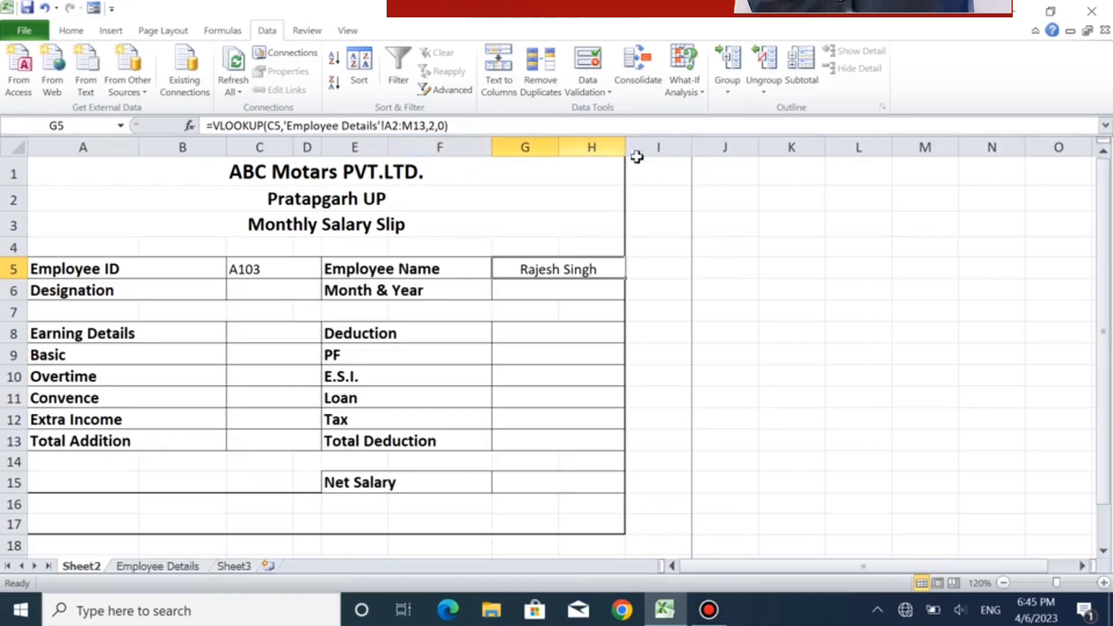
- Copy the full VLOOKUP formula text from G5 beside Employee Name
left_click(455, 125)
left_click_drag(456, 126, 178, 129)
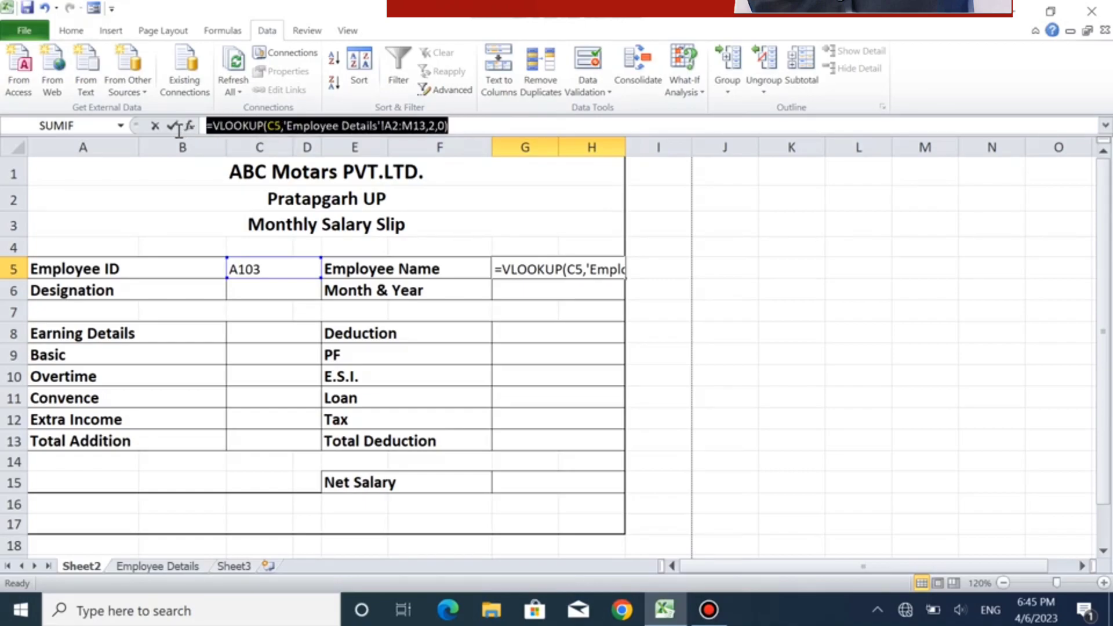
key("ctrl+Return")
left_click(564, 266)
left_click_drag(466, 129, 173, 120)
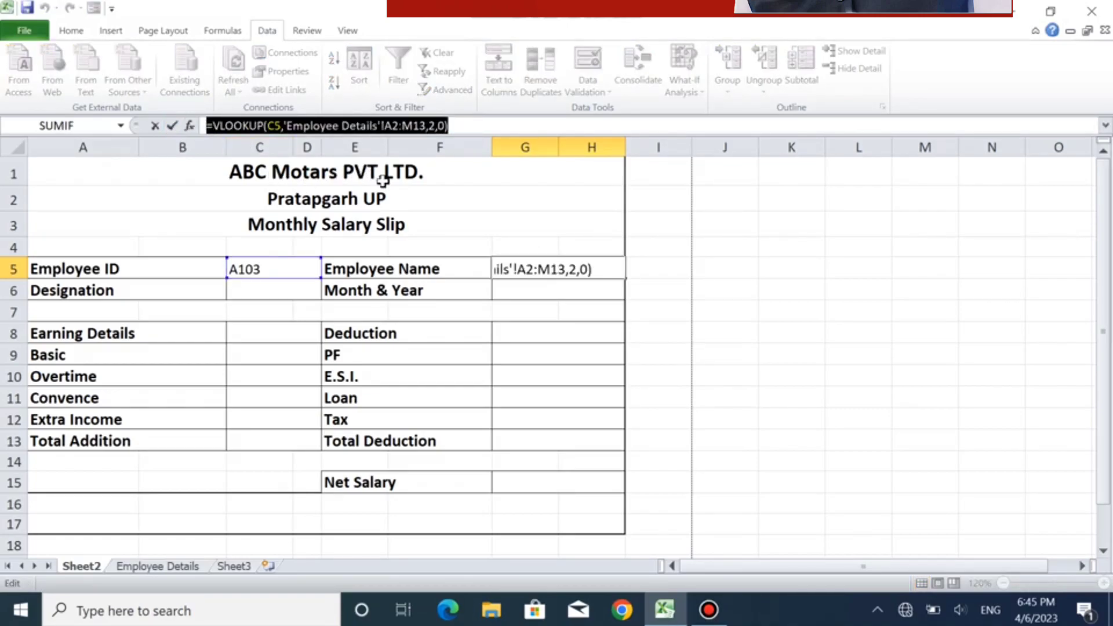
right_click(362, 128)
left_click(326, 160)
type("=")
left_click(248, 291)
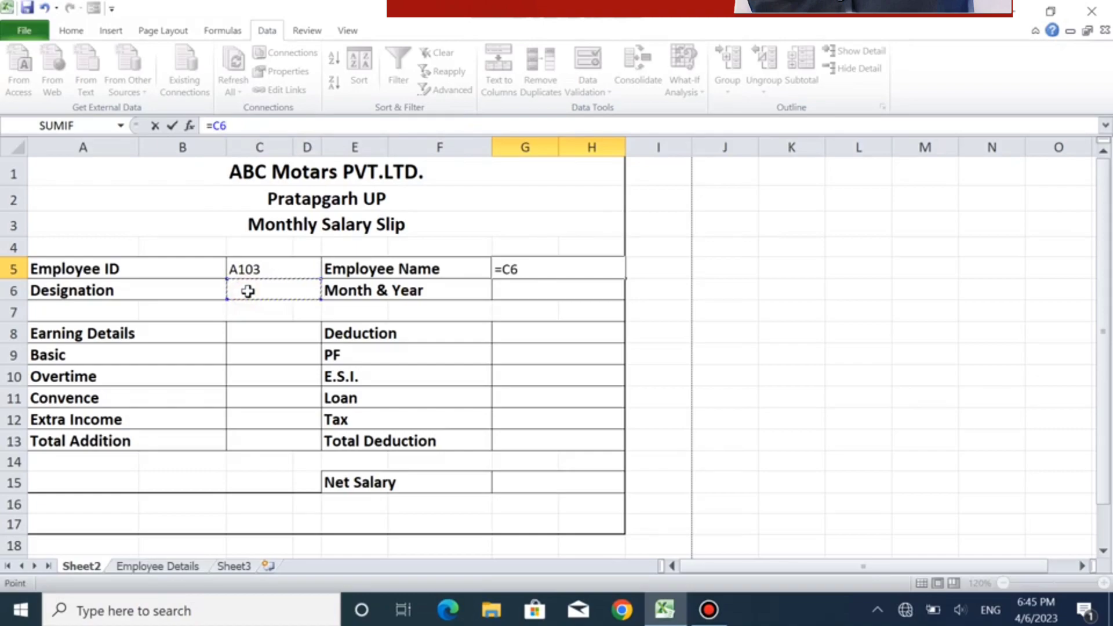
key("Escape")
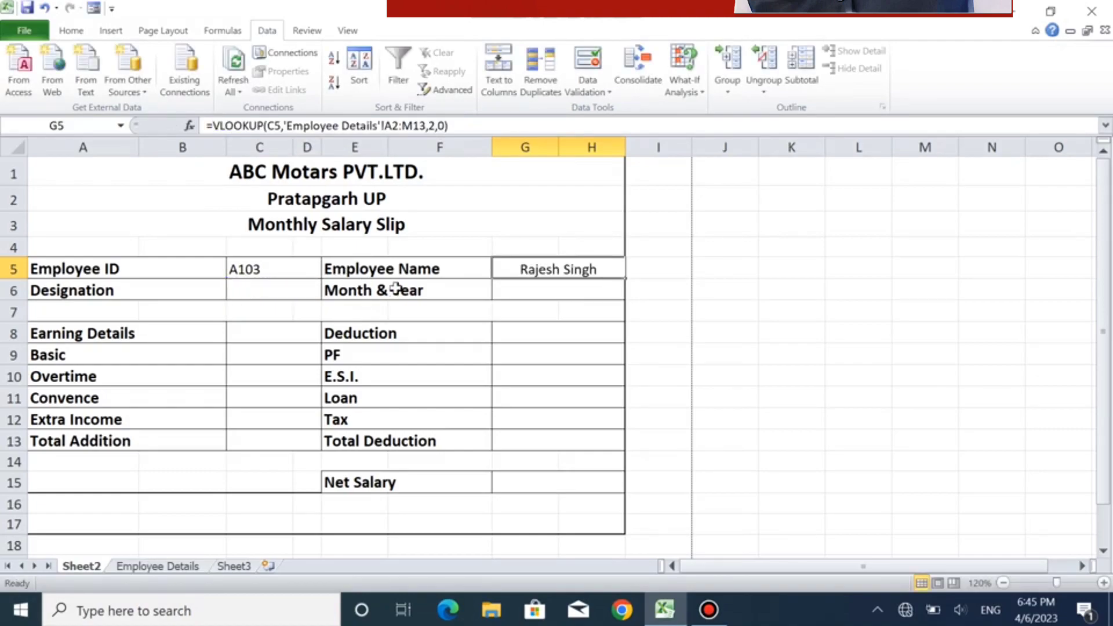
- Paste the VLOOKUP formula into C6 beside Designation, checking the column order on Employee Details, and set its column index to 3
left_click(274, 292)
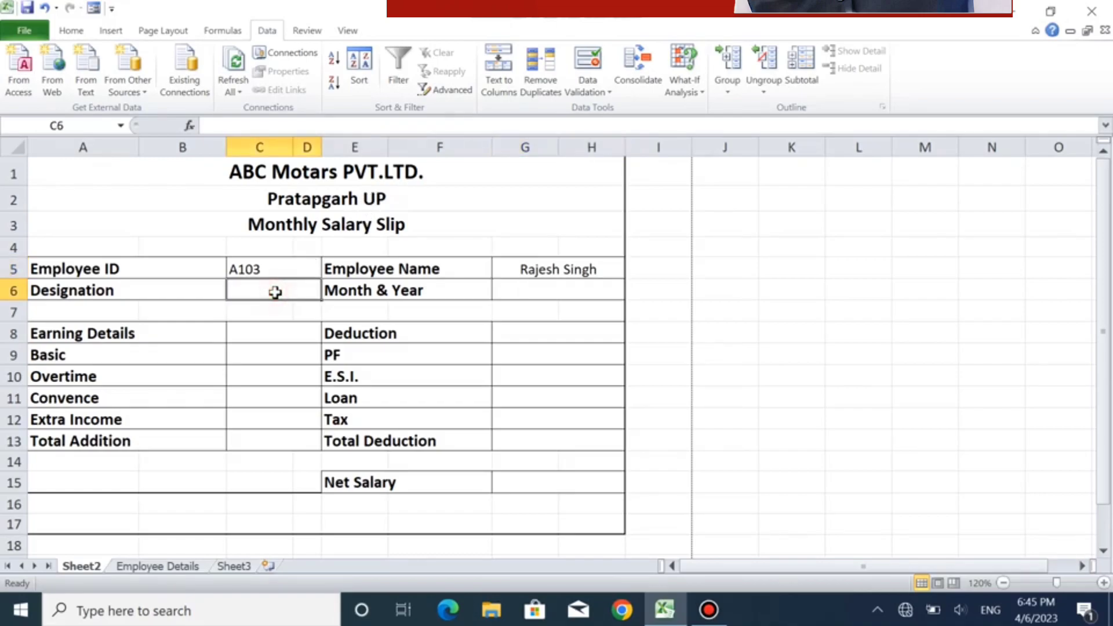
left_click(256, 127)
right_click(255, 127)
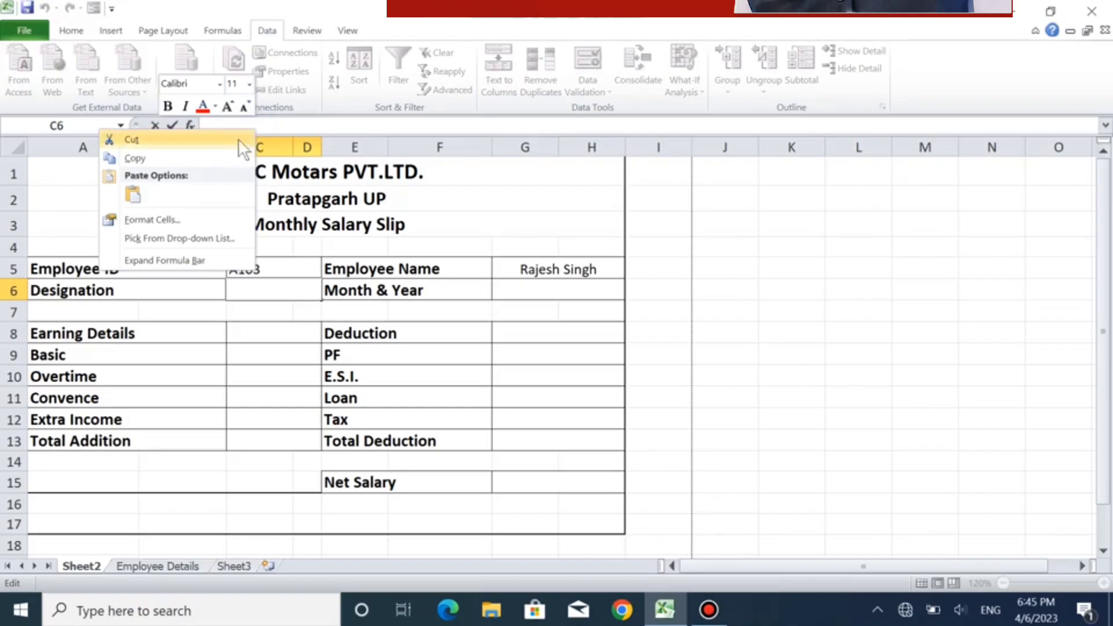
left_click(133, 191)
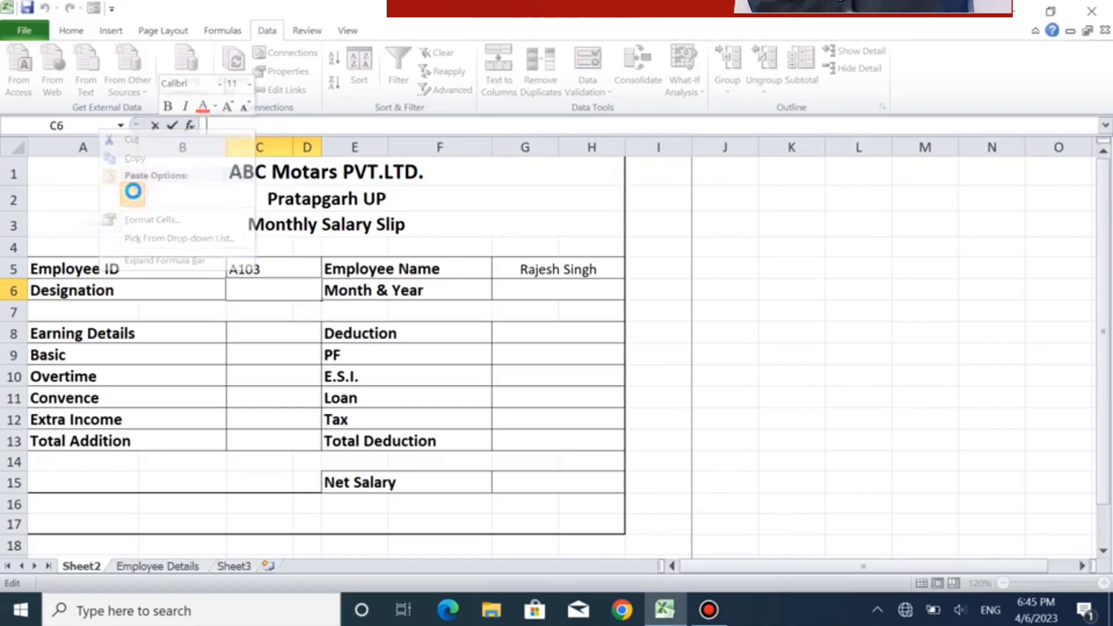
left_click(183, 568)
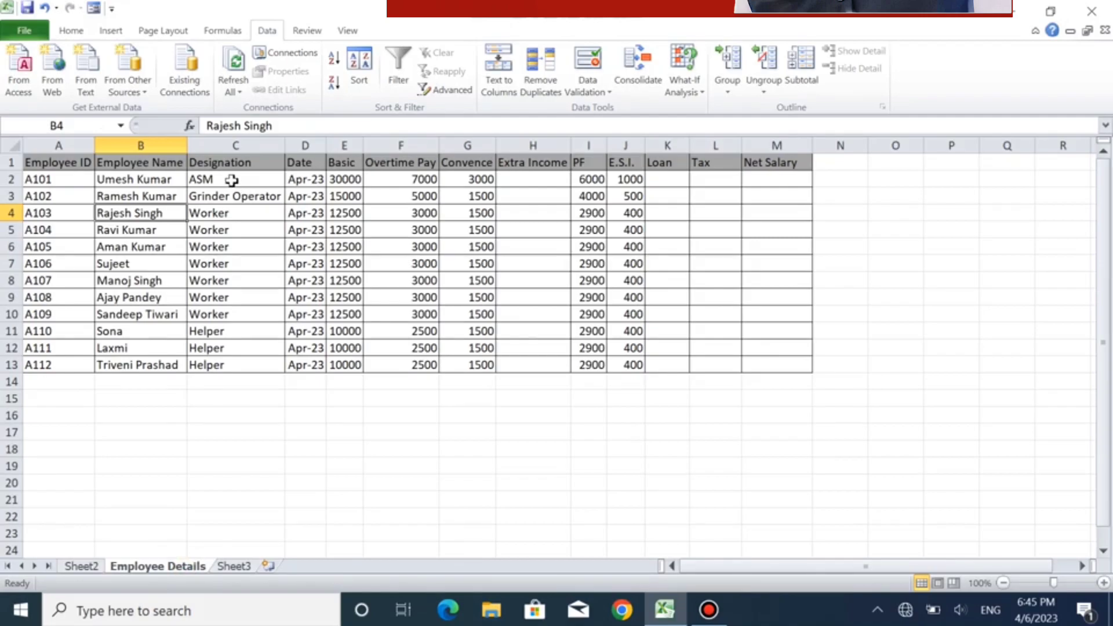
left_click(93, 568)
left_click(435, 127)
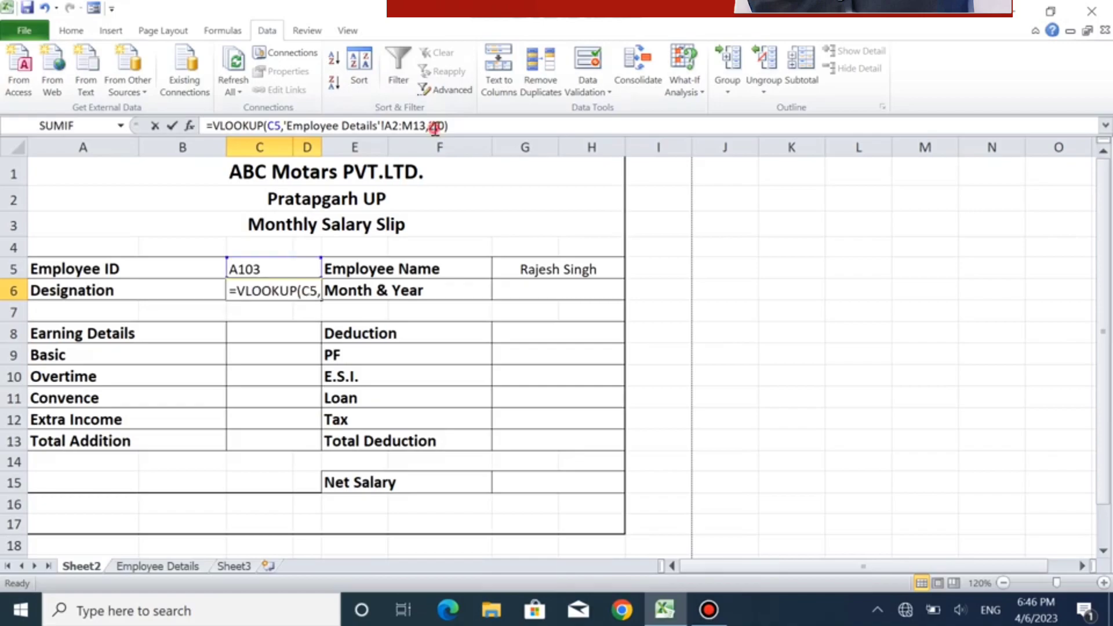
left_click(435, 126)
key("BackSpace")
type("3")
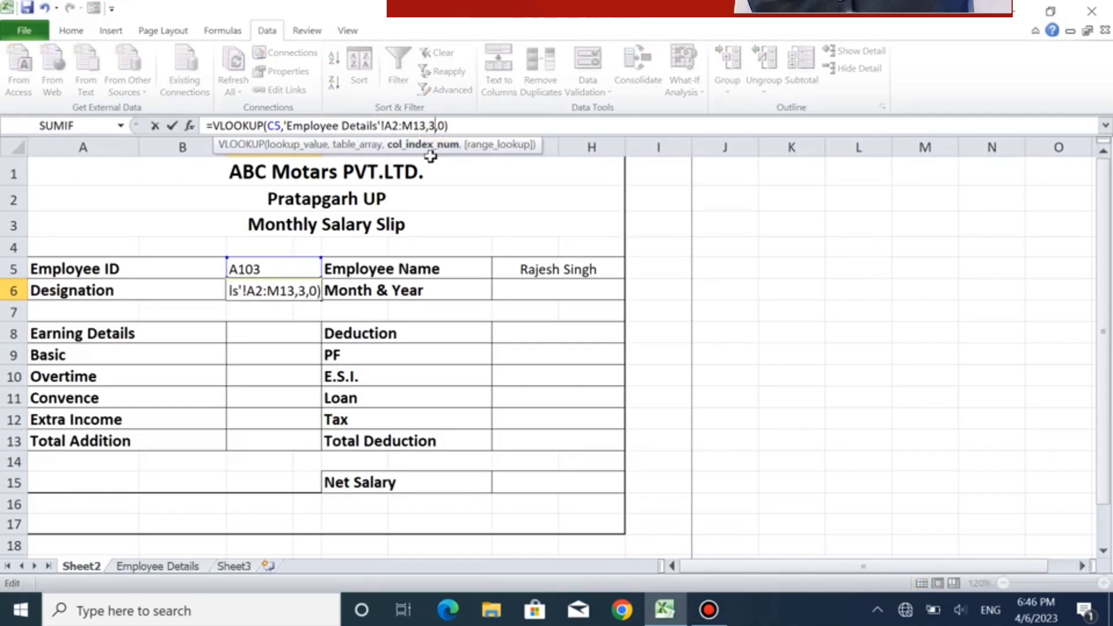
key("Return")
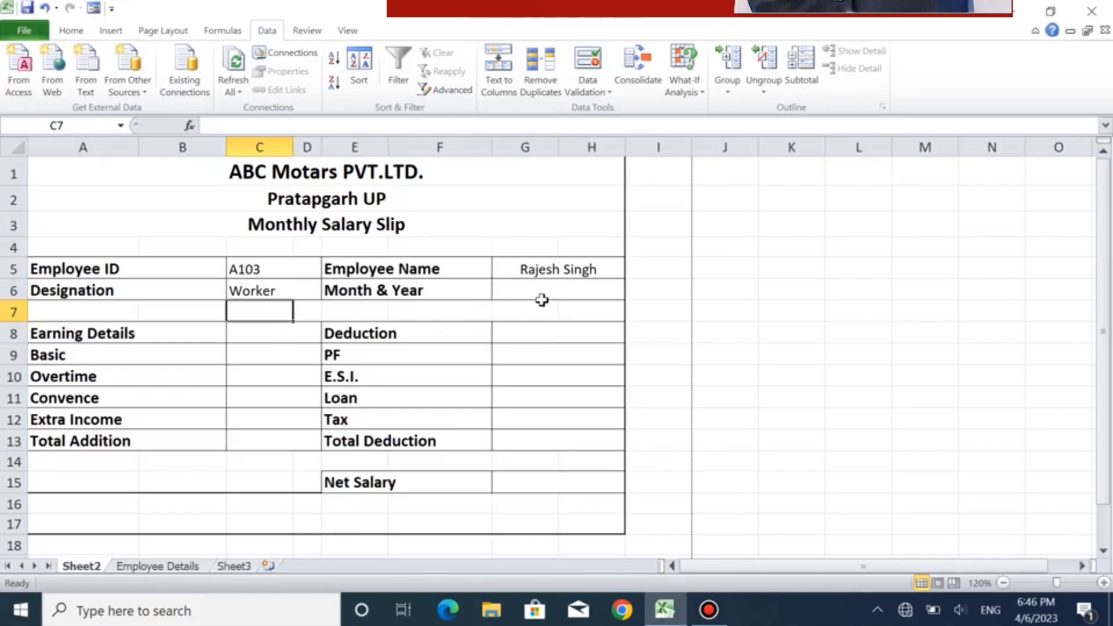
- Paste the copied VLOOKUP formula into G6 beside Month & Year and set its column index to 4
left_click(524, 285)
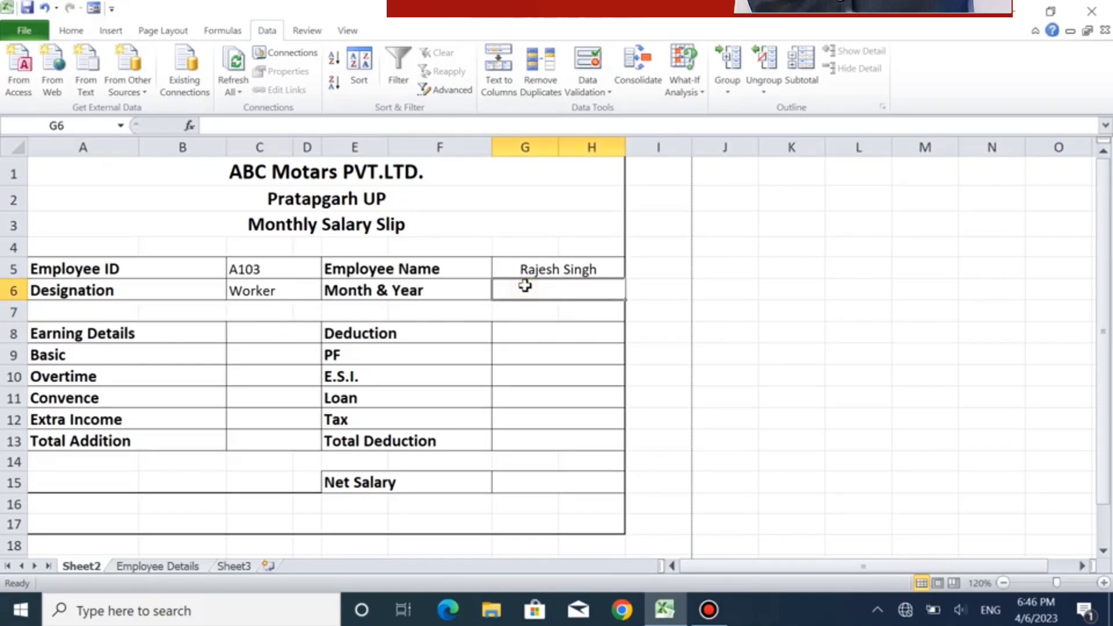
left_click(315, 124)
key("ctrl+v")
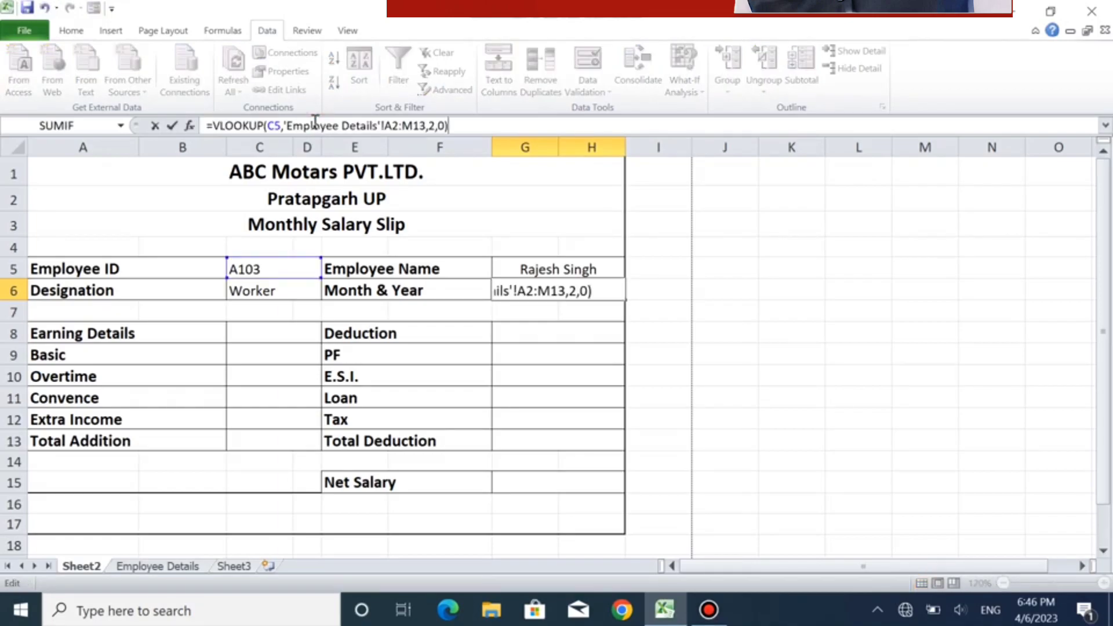
left_click(429, 127)
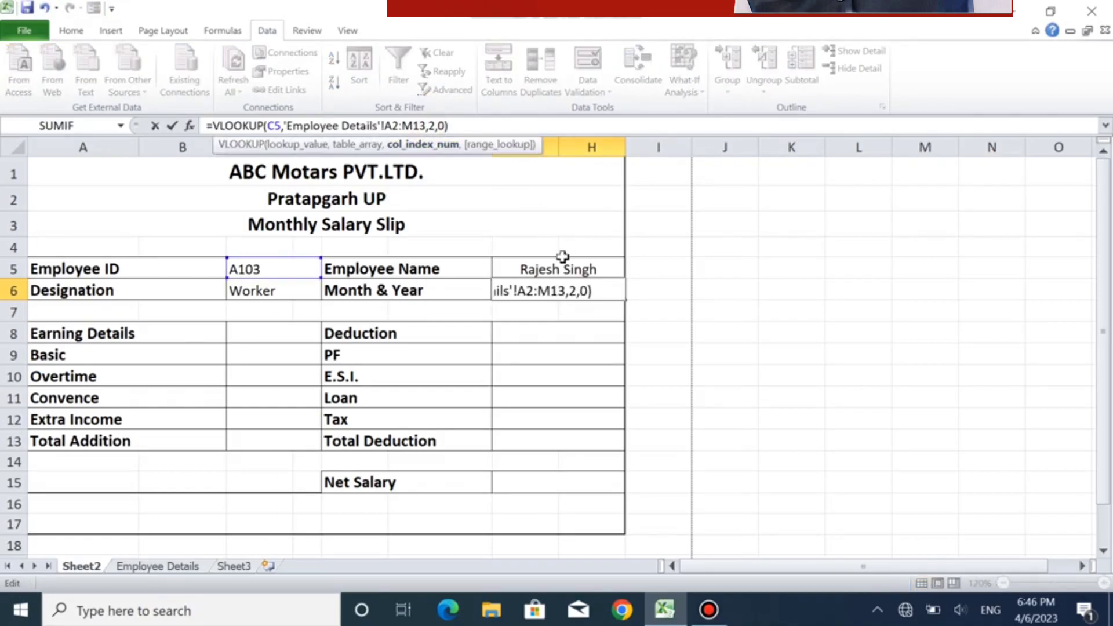
key("Delete")
type("4")
key("Return")
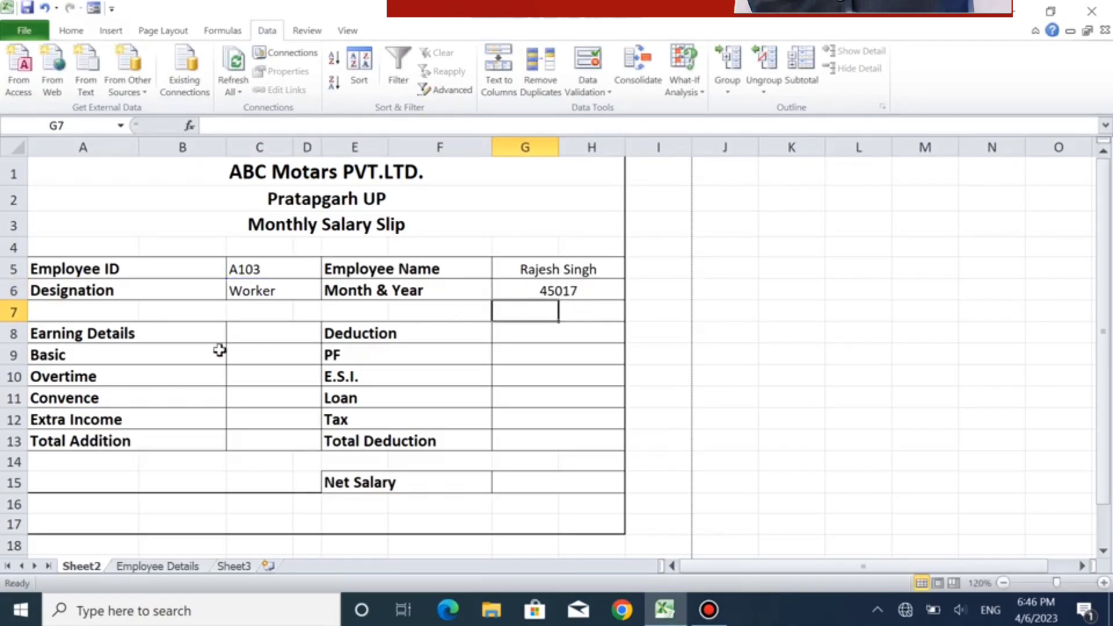
- Paste the copied VLOOKUP formula into C9 beside Basic and set its column index to 5
left_click(257, 362)
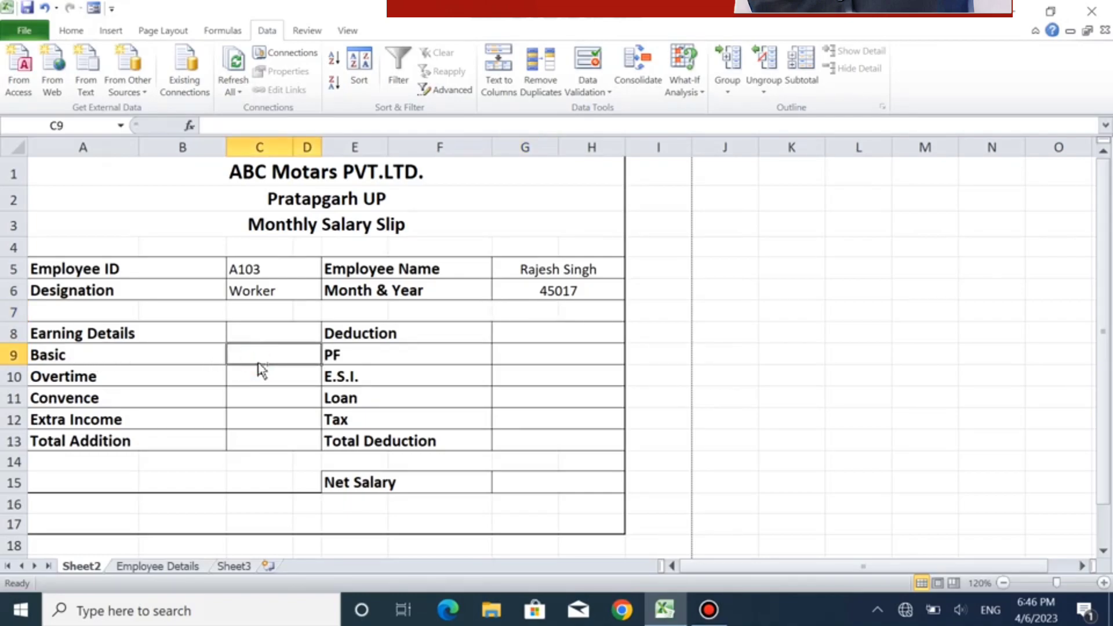
left_click(272, 125)
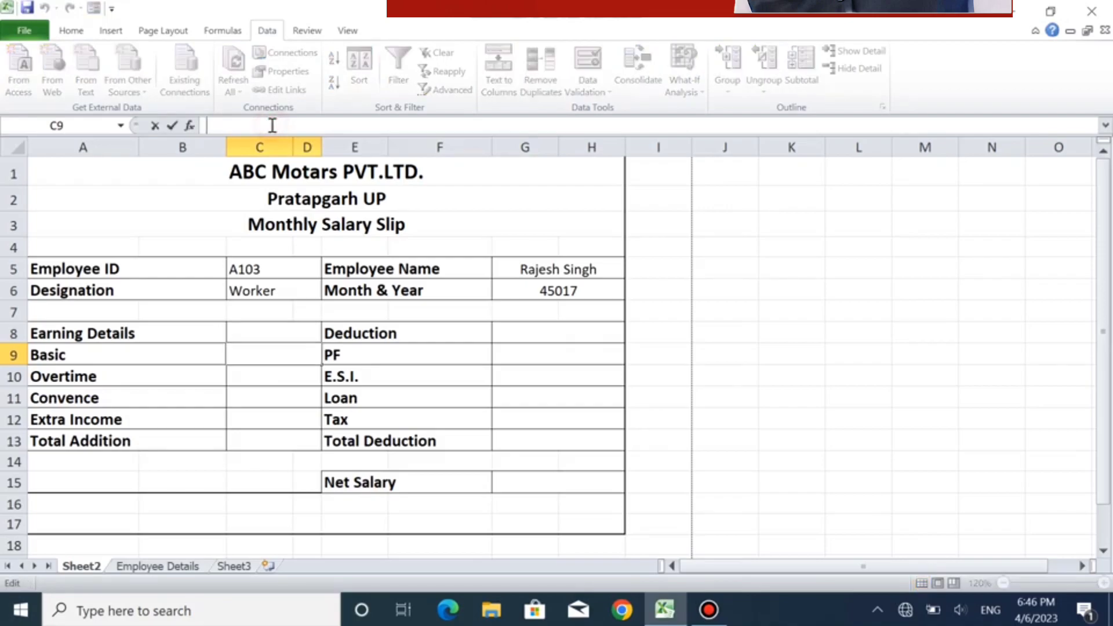
key("ctrl+v")
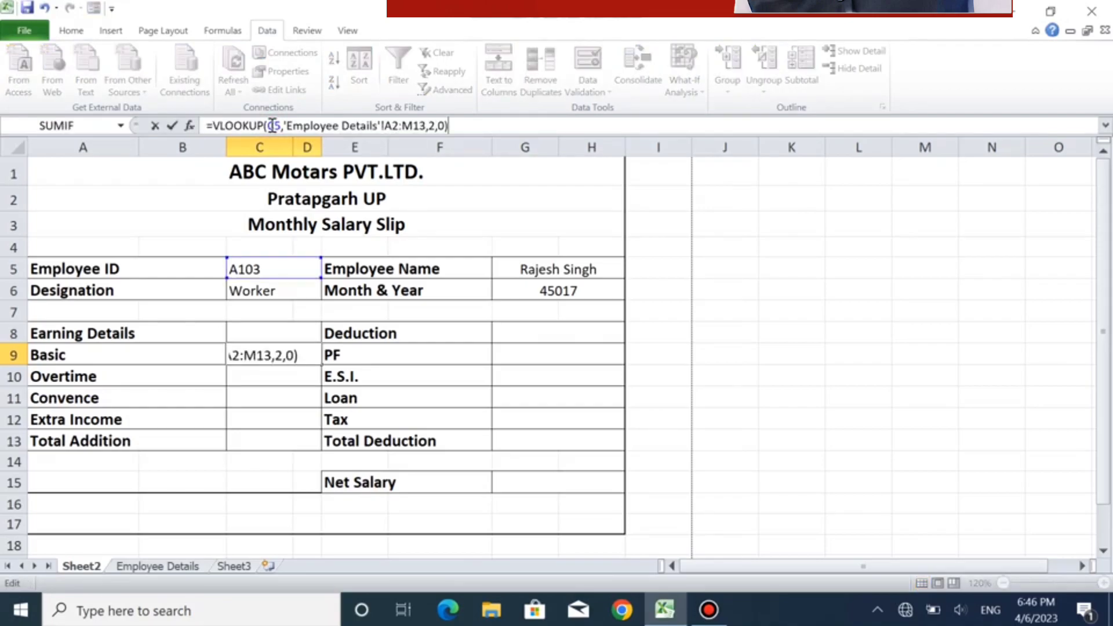
left_click(432, 132)
key("BackSpace")
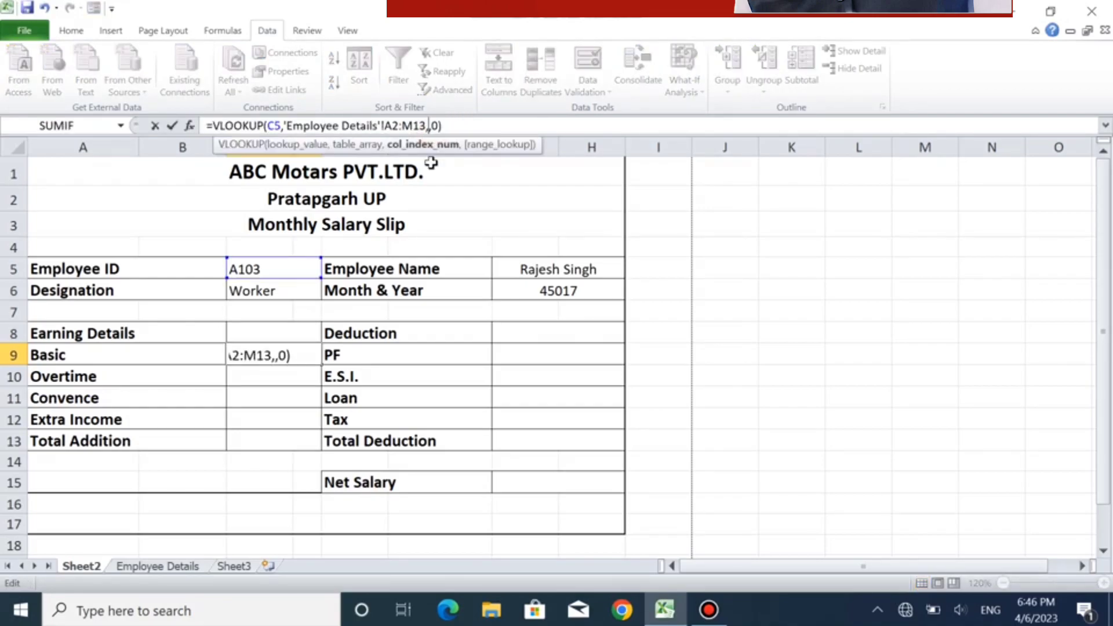
type("5")
key("Return")
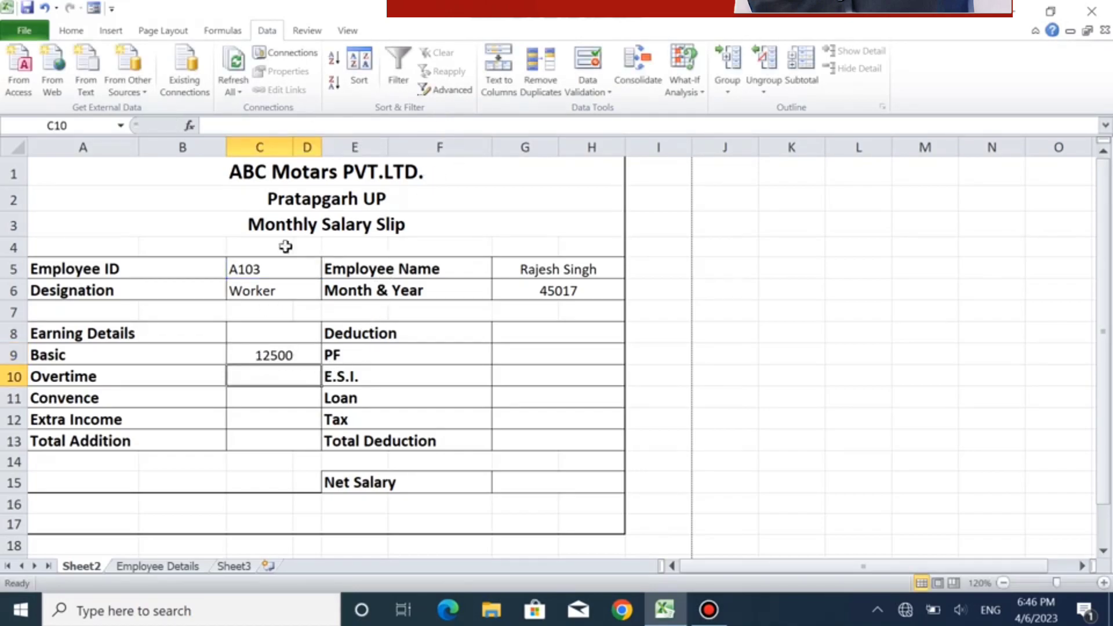
- Paste the copied VLOOKUP formula into C10 beside Overtime and change its column index to the Overtime Pay column
left_click(288, 132)
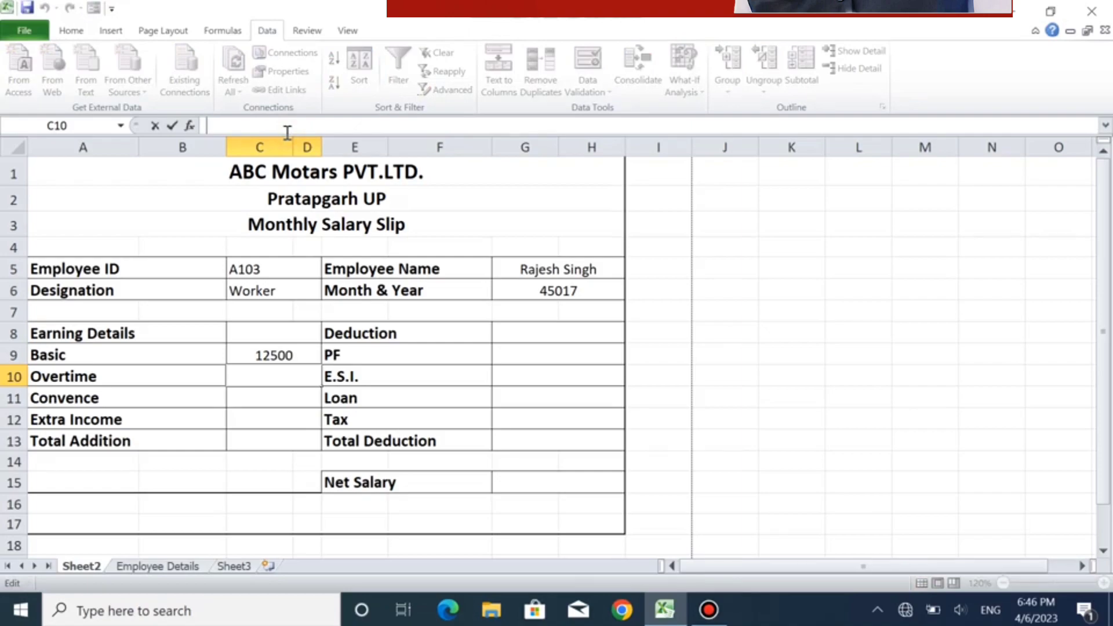
key("ctrl+v")
left_click(435, 126)
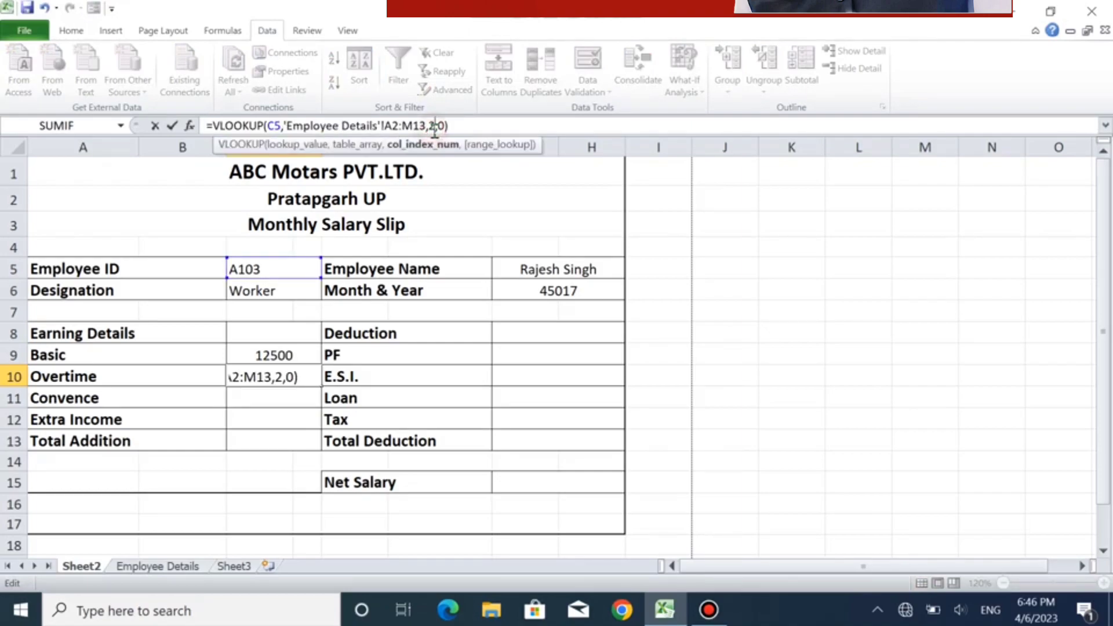
key("BackSpace")
key("Return")
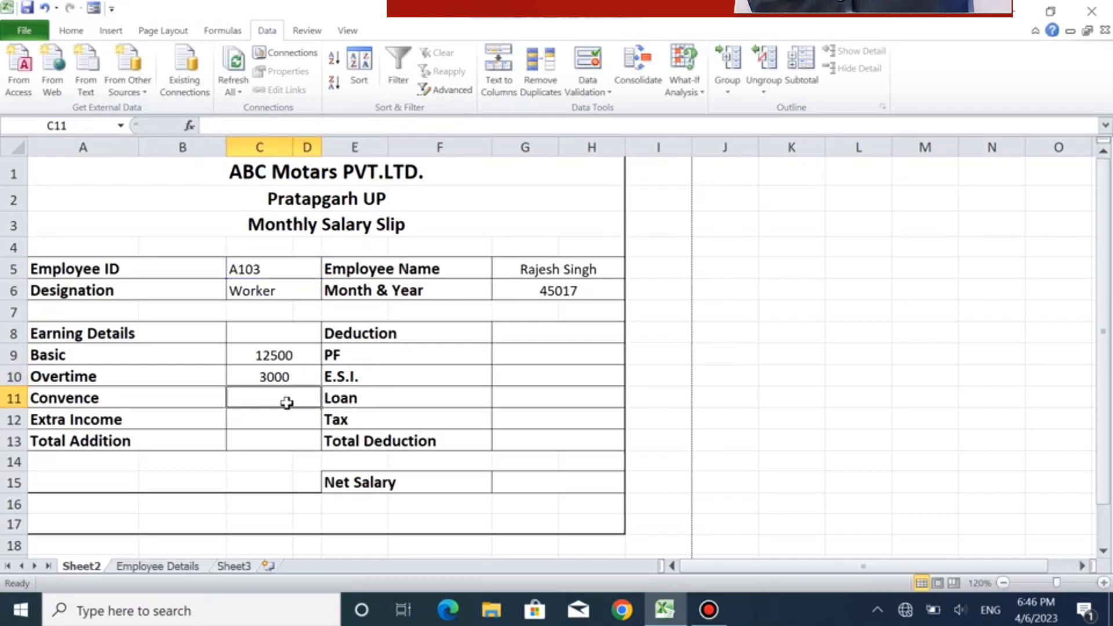
- Paste the copied VLOOKUP formula into C11 beside Convence and set its column index to 7
left_click(279, 128)
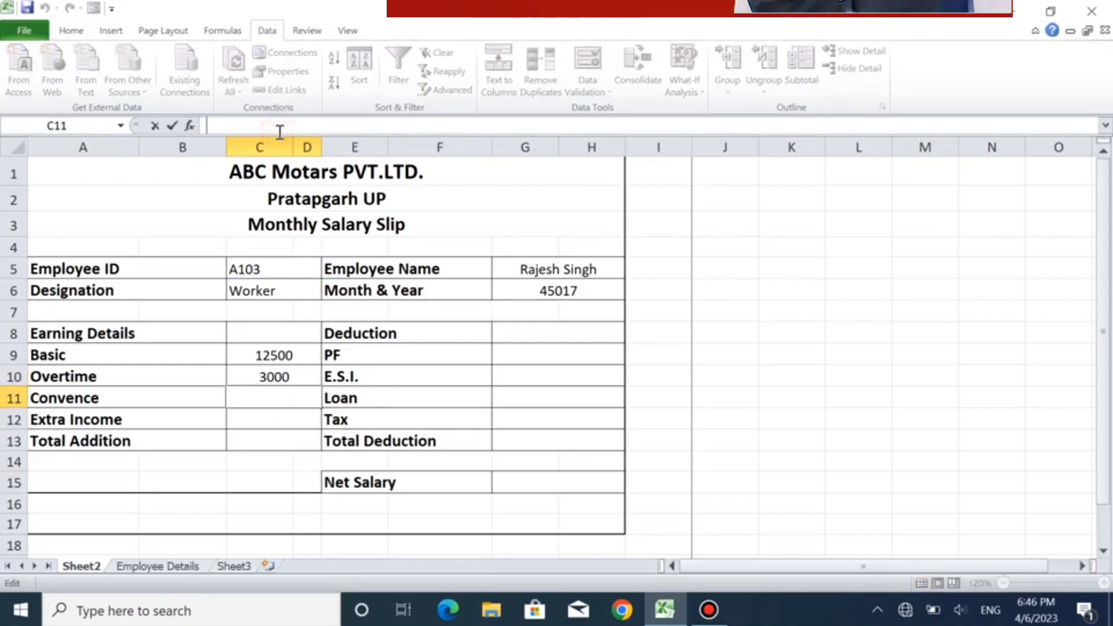
type("=VLOOKUP(C5,'Employee Details'!A2:M13,2,0)")
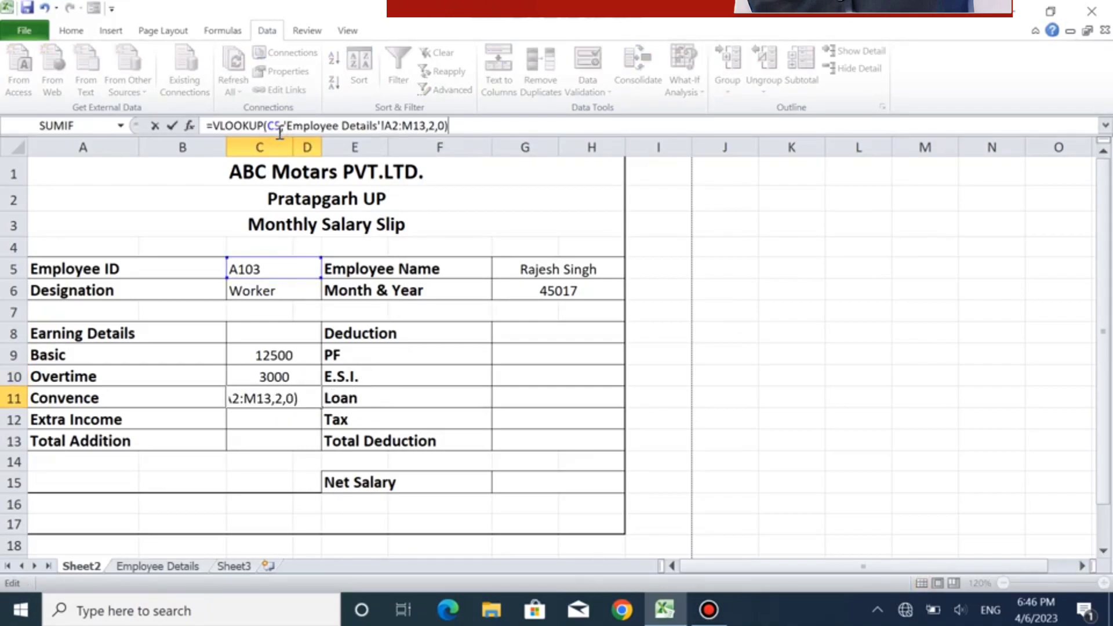
left_click(435, 125)
key("BackSpace")
type("7")
key("Return")
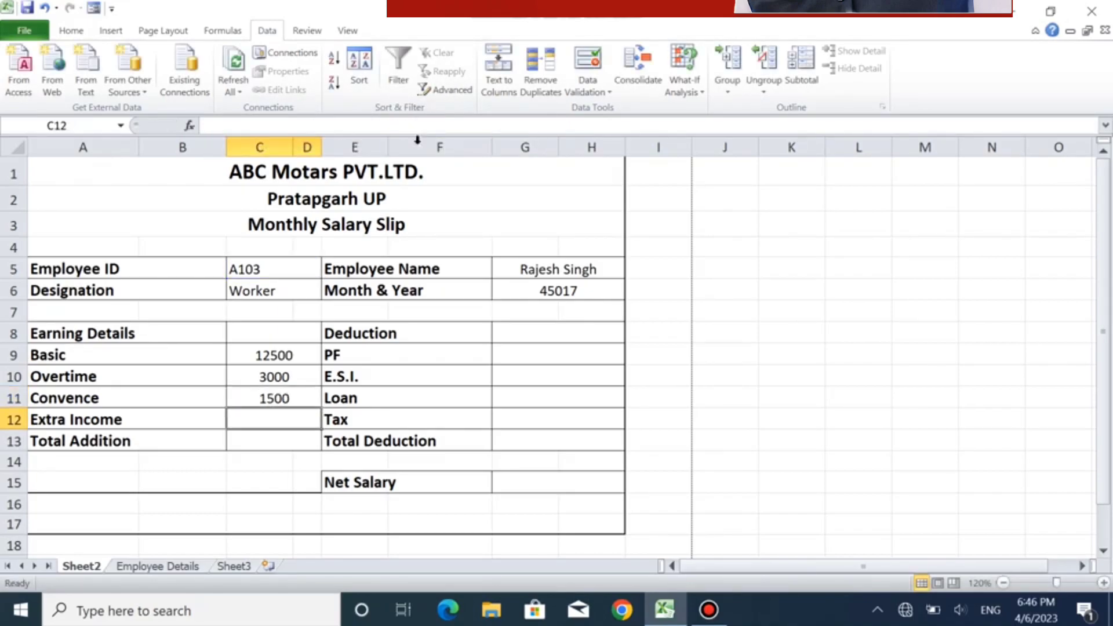
- Paste the copied VLOOKUP formula into C12 beside Extra Income and set its column index to 8
left_click(378, 128)
type("=VLOOKUP(C5,'Employee Details'!A2:M13,2,0)")
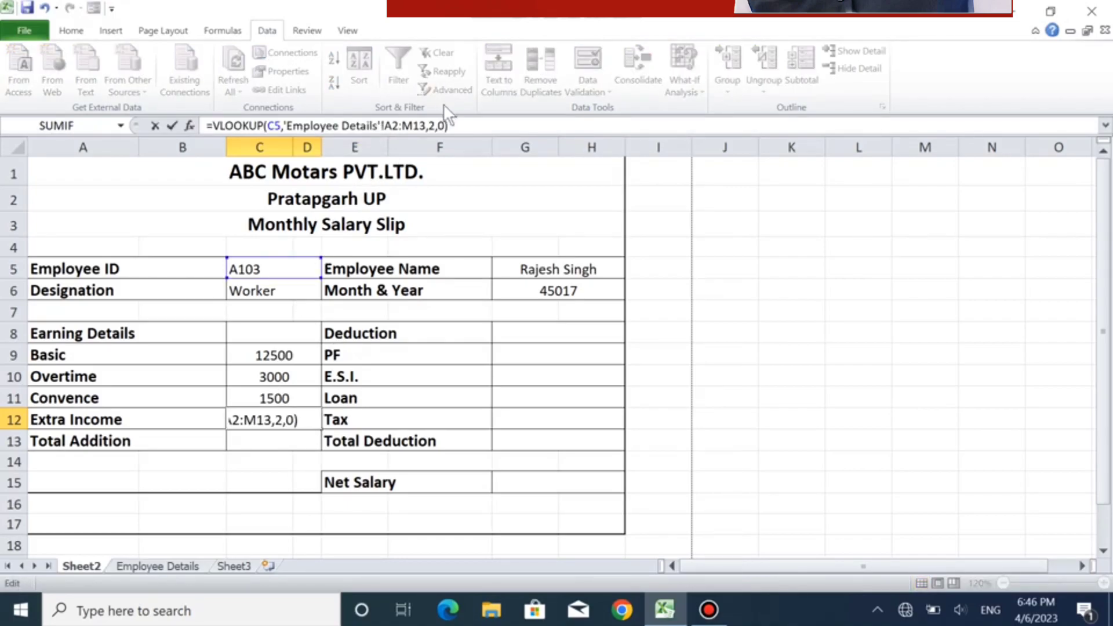
left_click(434, 121)
key("BackSpace")
type("8")
key("Return")
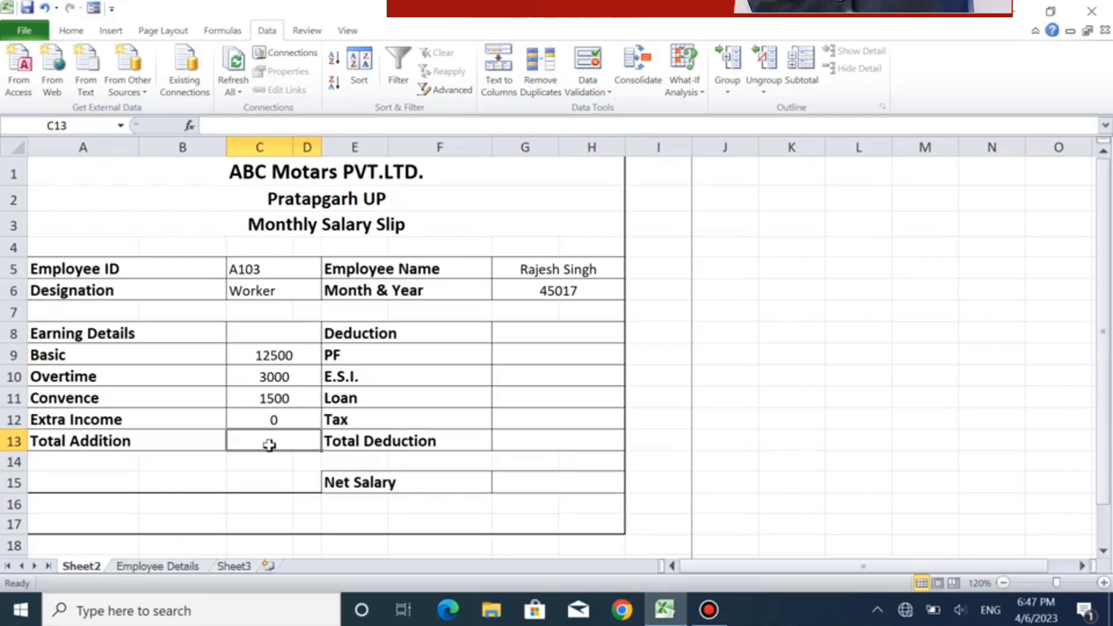
- Paste the copied VLOOKUP formula into G9 beside PF and set its column index to 9
left_click(554, 339)
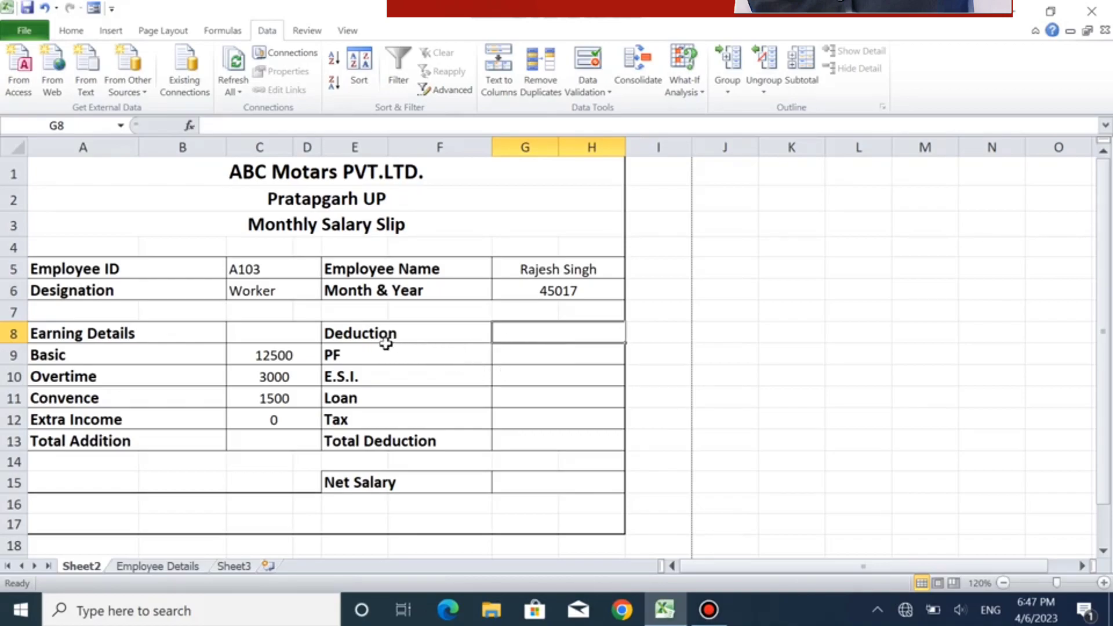
left_click(529, 357)
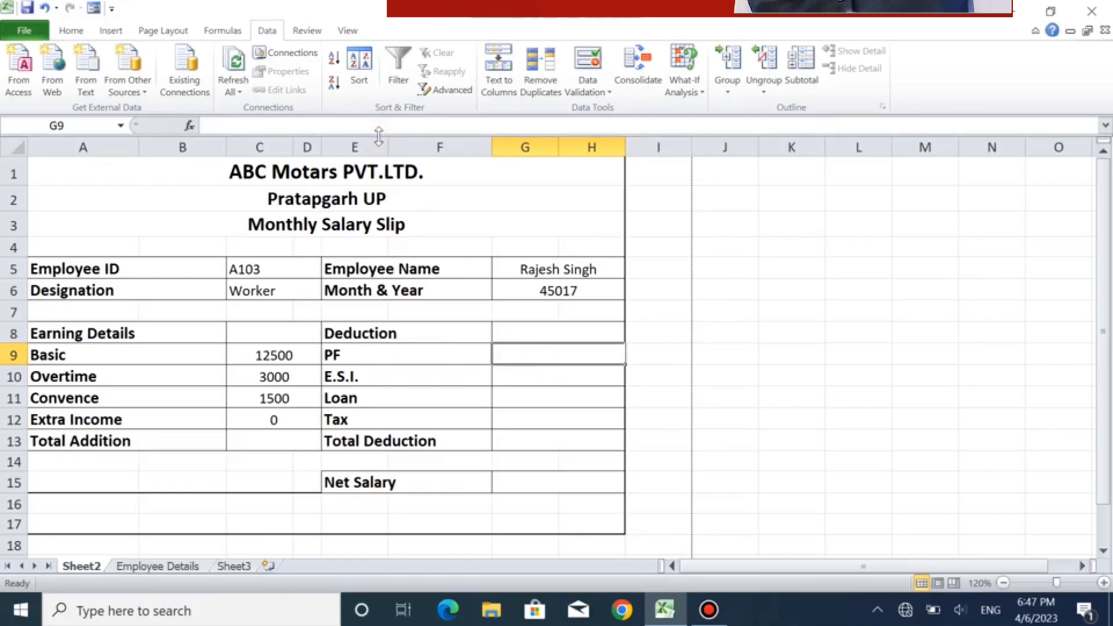
left_click(255, 415)
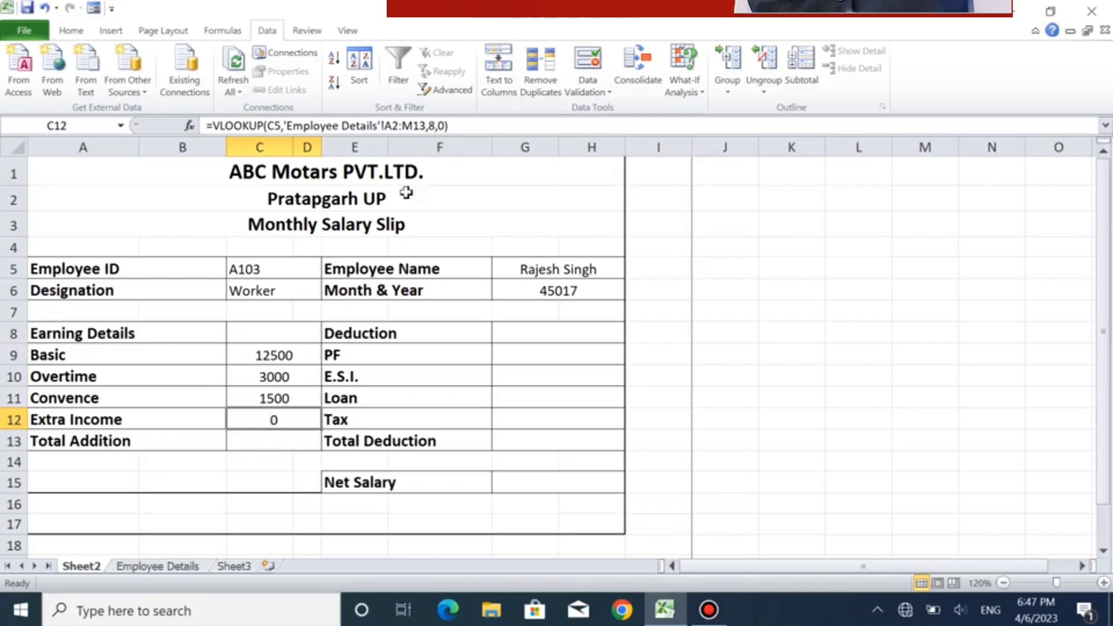
left_click(534, 353)
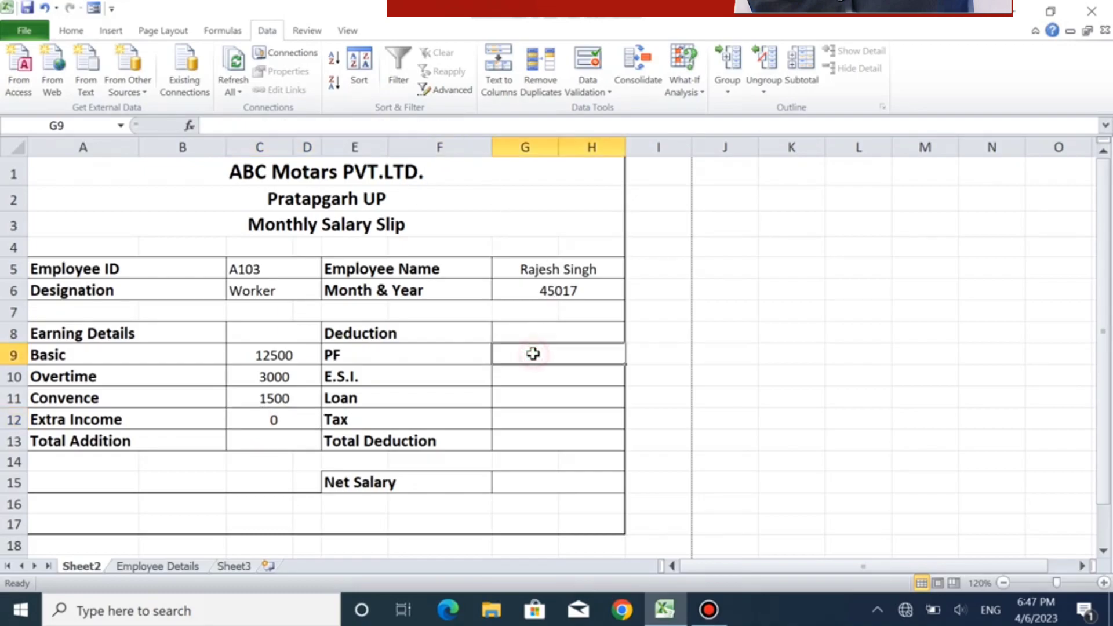
left_click(391, 128)
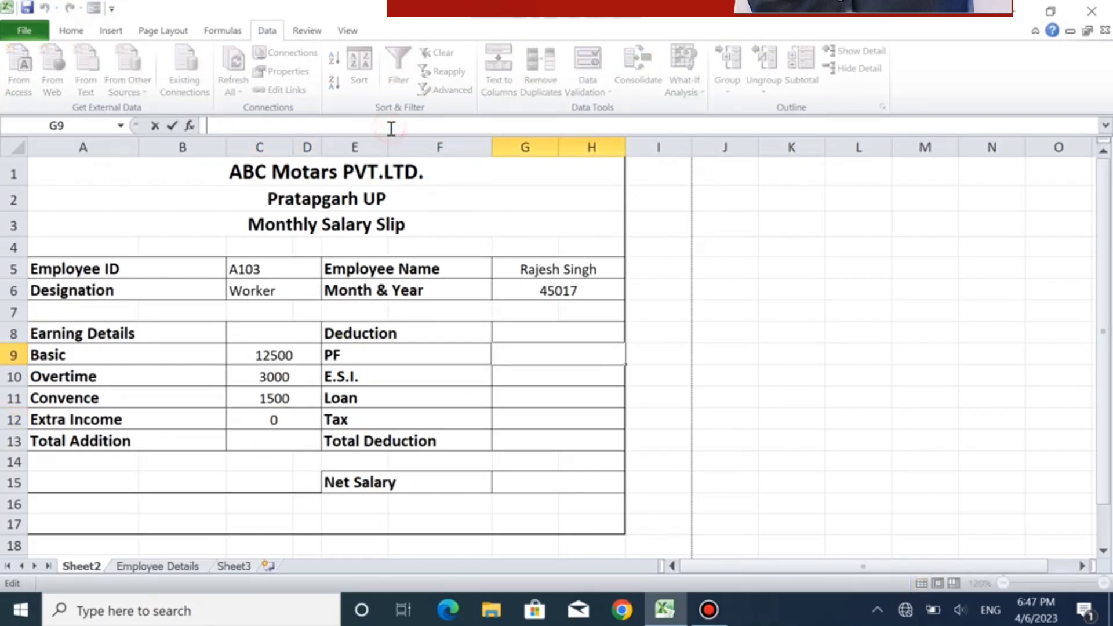
type("=VLOOKUP(C5,'Employee Details'!A2:M13,2,0)")
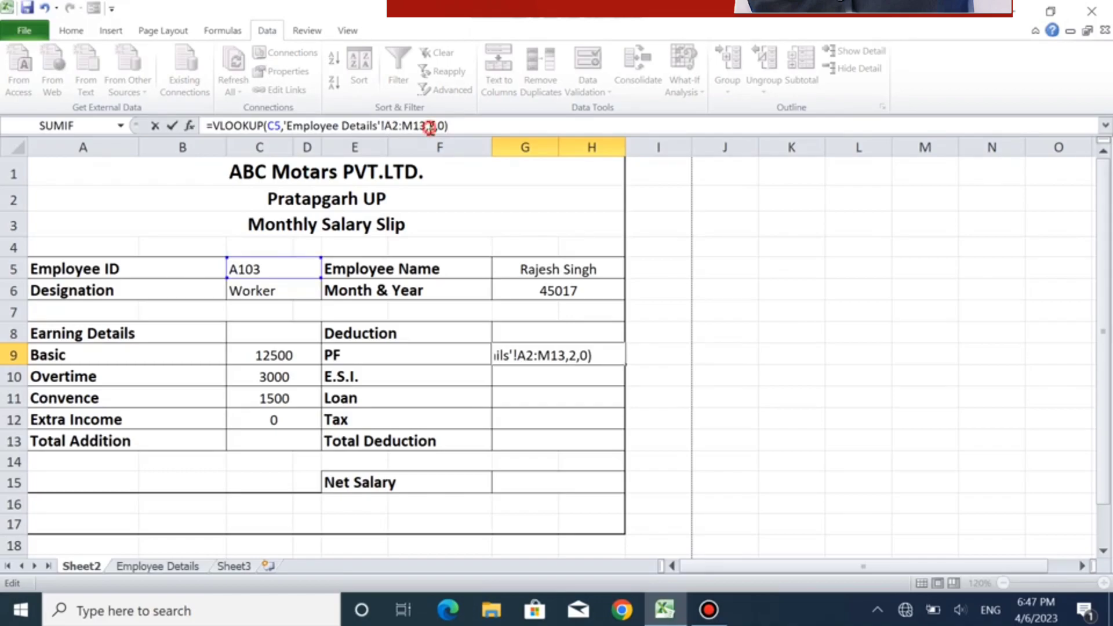
left_click(430, 125)
key("BackSpace")
type("9")
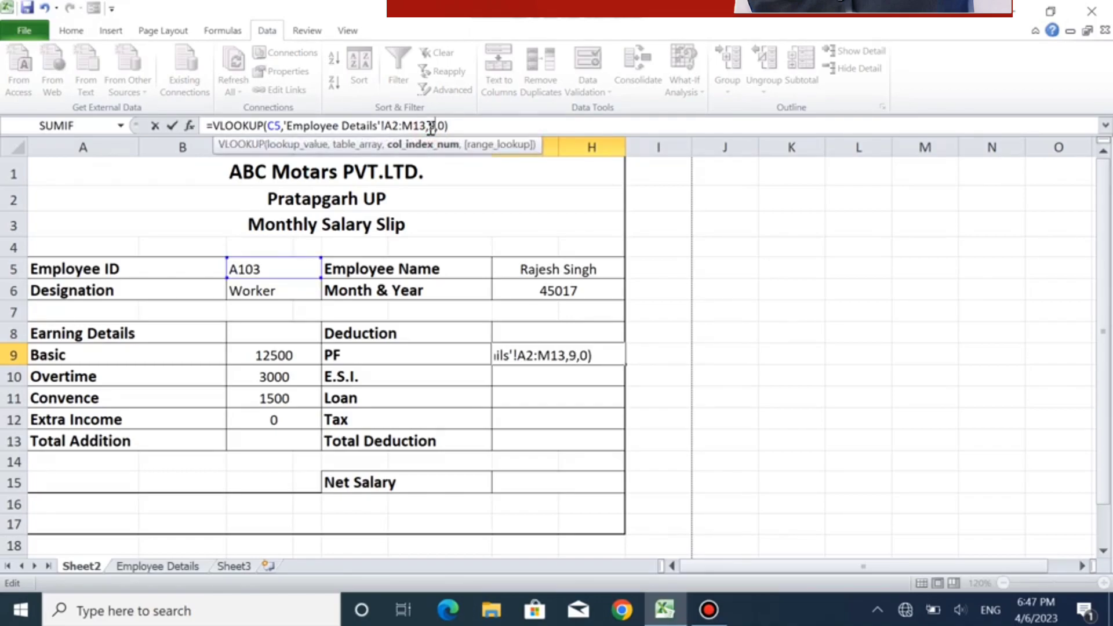
key("Return")
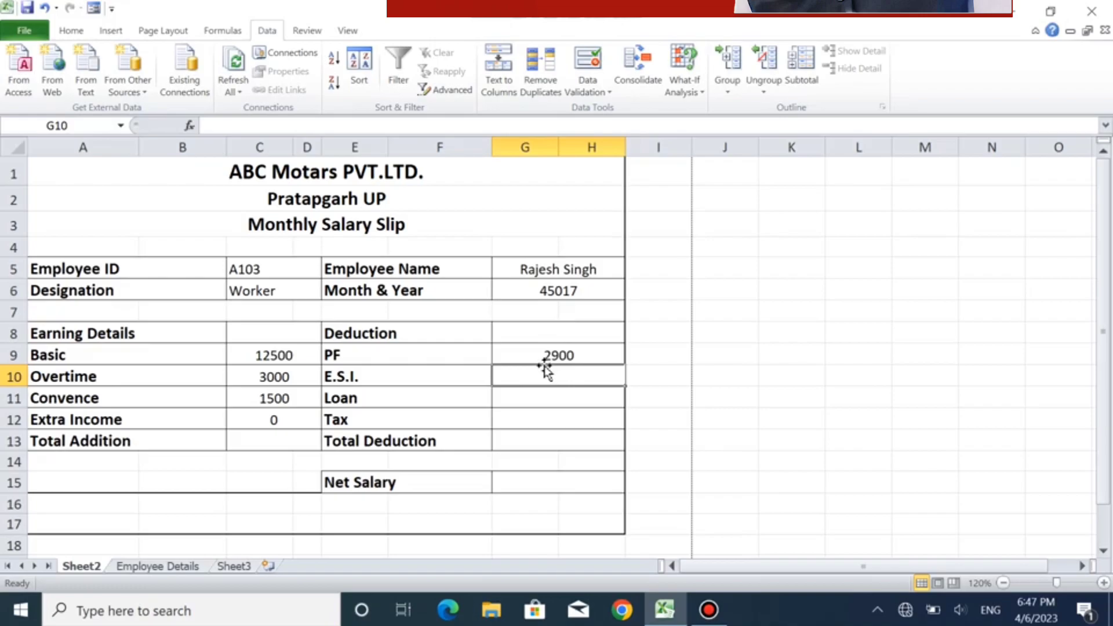
- Paste the copied VLOOKUP formula into G10 beside E.S.I. and set its column index to 10
left_click(392, 125)
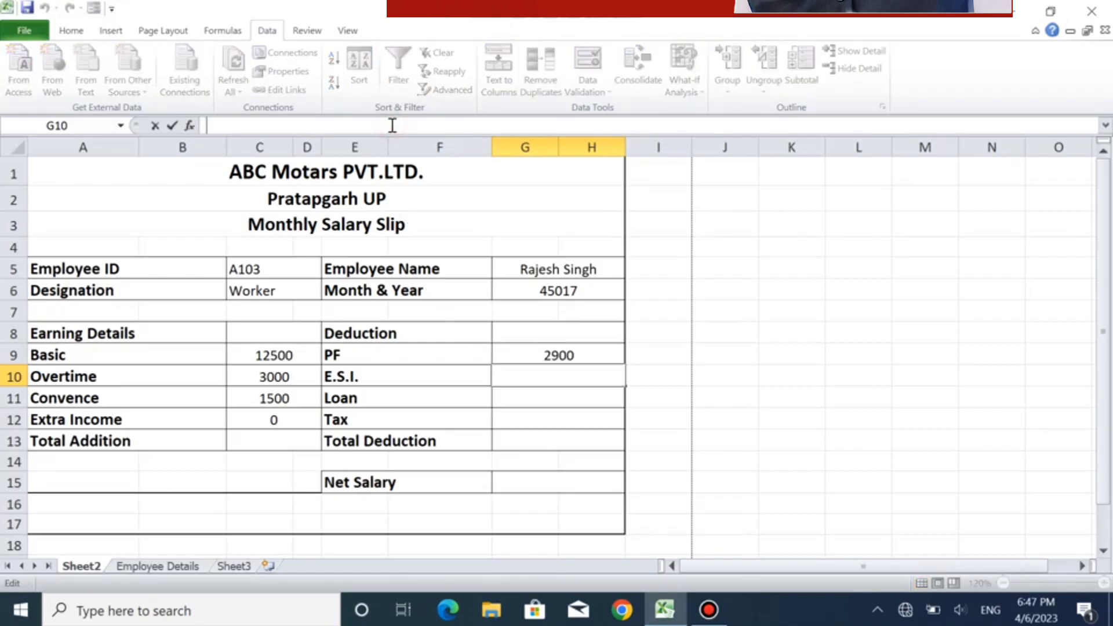
type("=VLOOKUP(C5,'Employee Details'!A2:M13,2,0)")
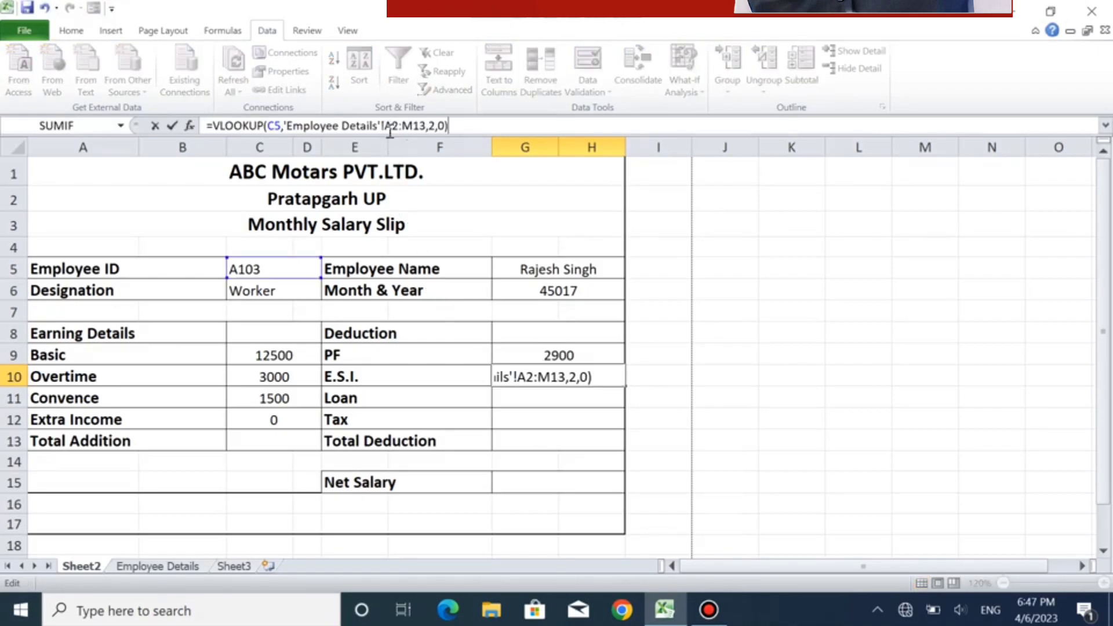
left_click(435, 125)
key("BackSpace")
type("10")
key("Return")
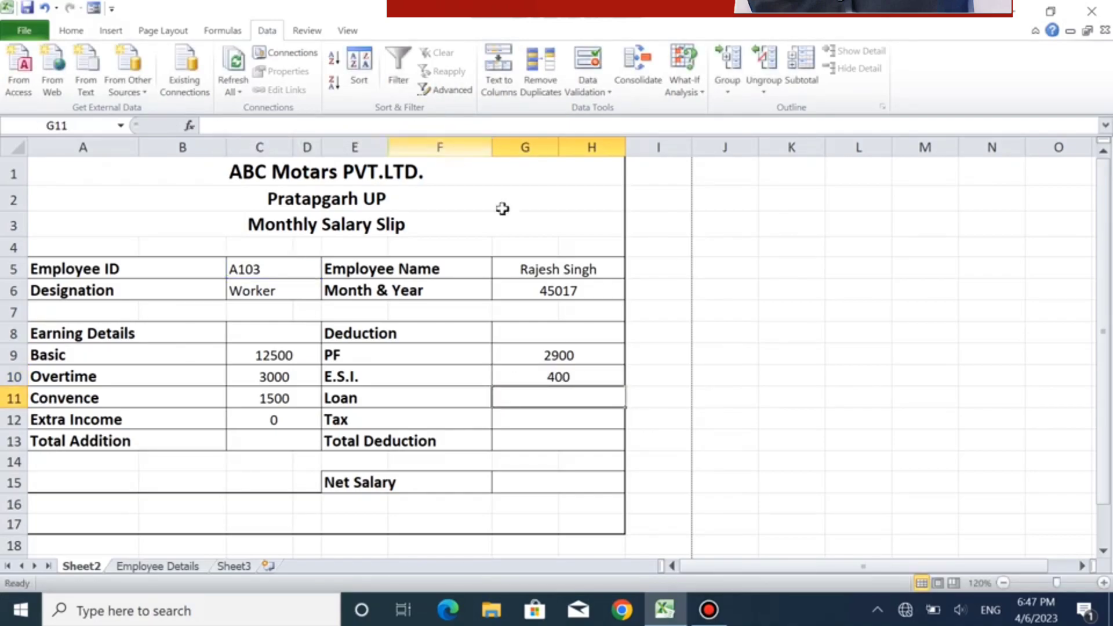
- Paste the copied VLOOKUP formula into G11 beside Loan and set its column index to 11
left_click(390, 123)
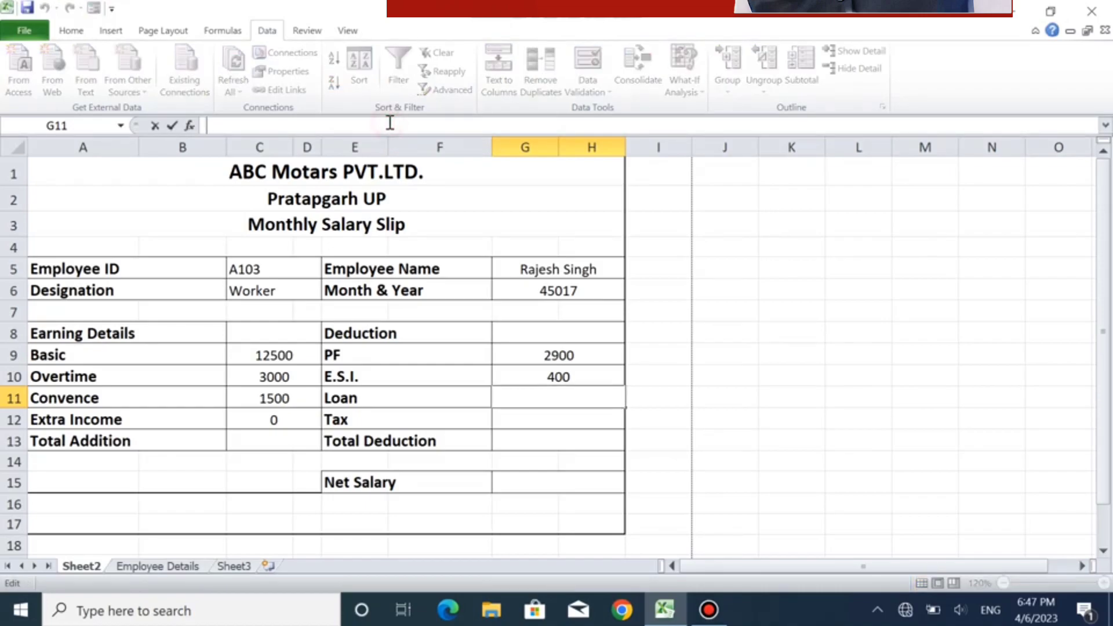
type("=VLOOKUP(C5,'Employee Details'!A2:M13,2,0)")
left_click(435, 126)
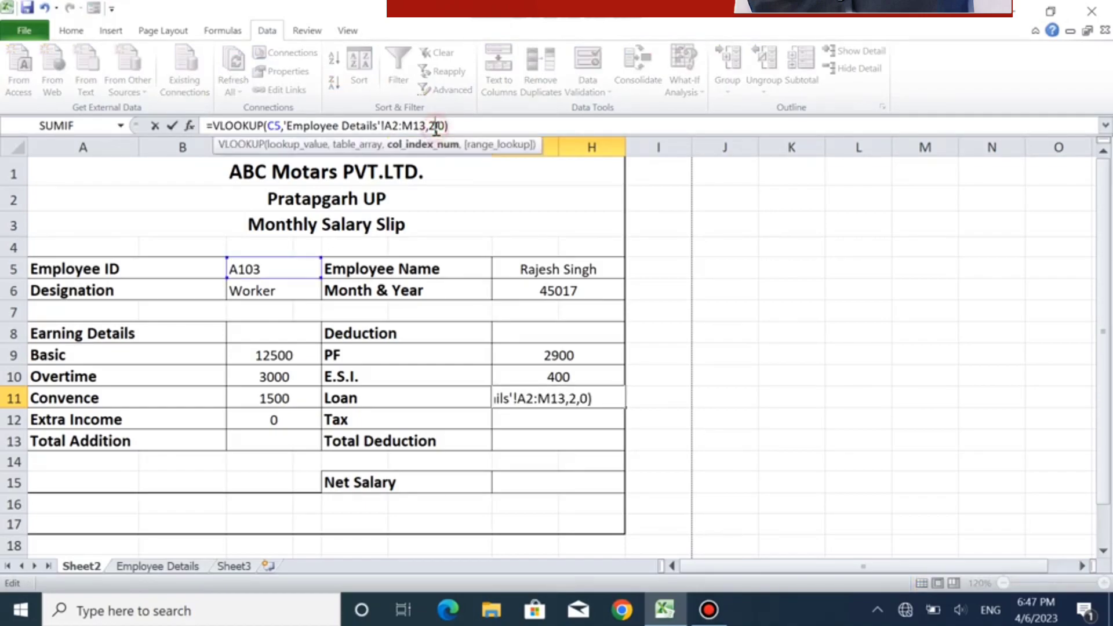
key("BackSpace")
type("11")
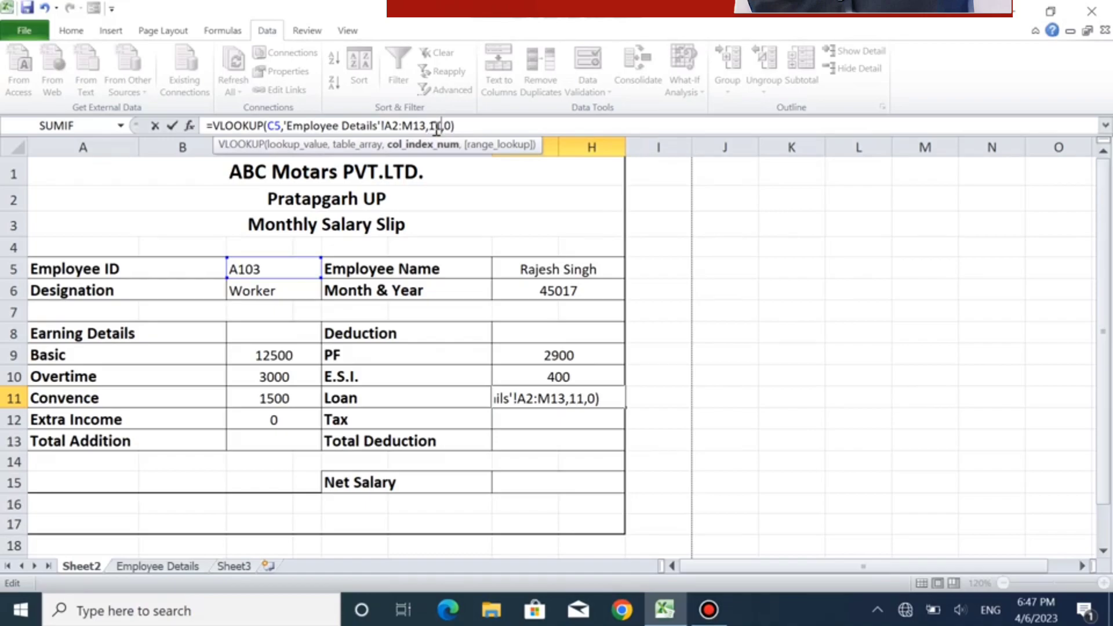
key("Return")
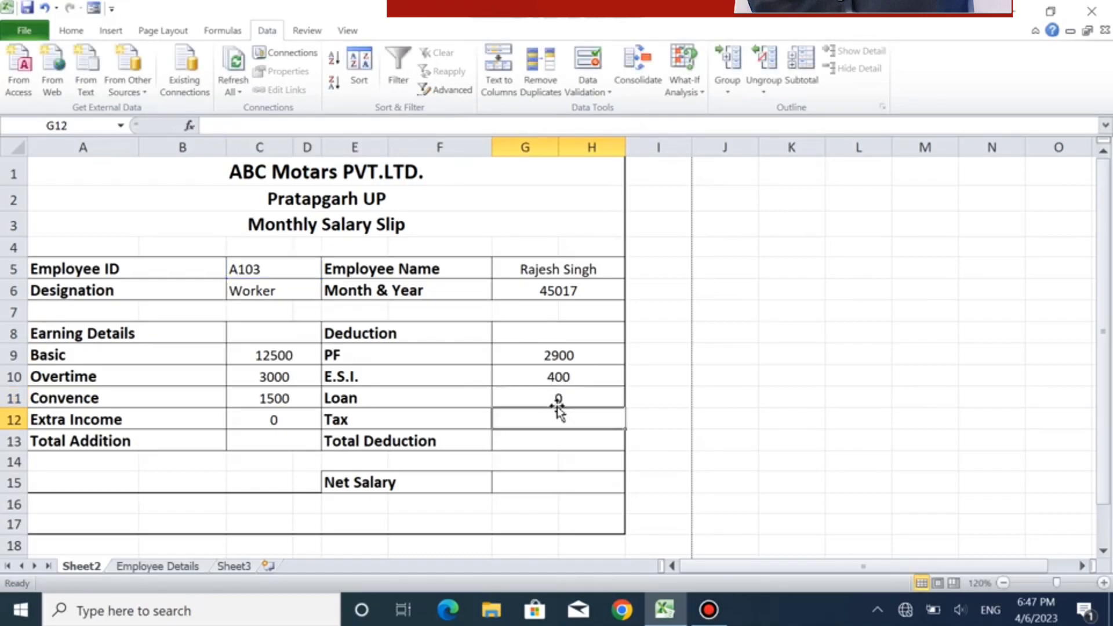
- Paste the copied VLOOKUP formula into G12 beside Tax and set its column index to 11
left_click(373, 128)
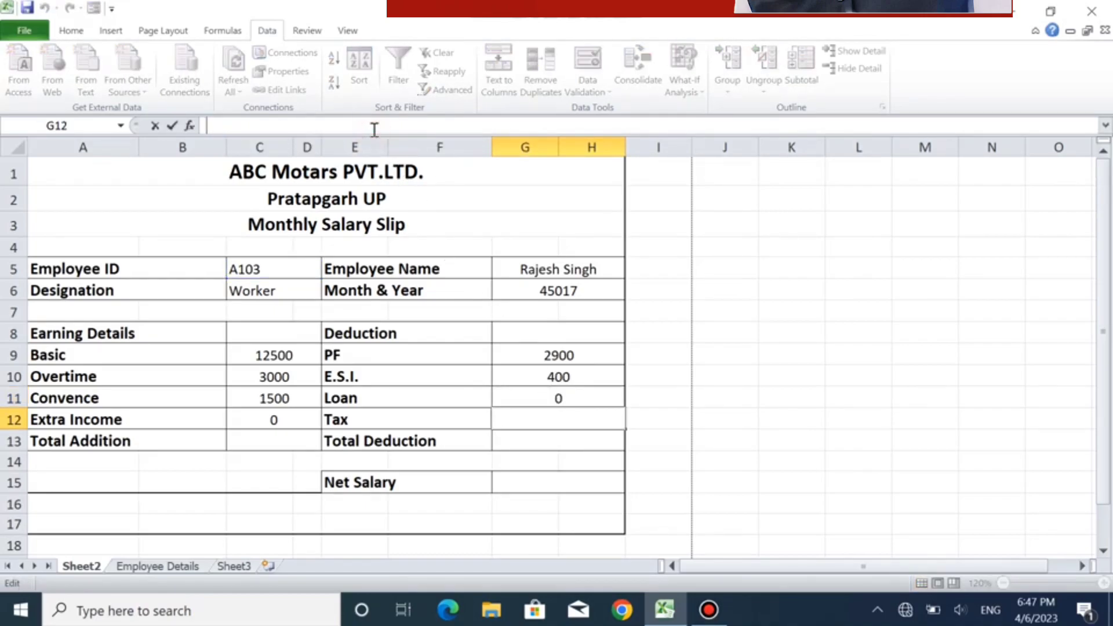
type("=VLOOKUP(C5,'Employee Details'!A2:M13,2,0)")
double_click(432, 127)
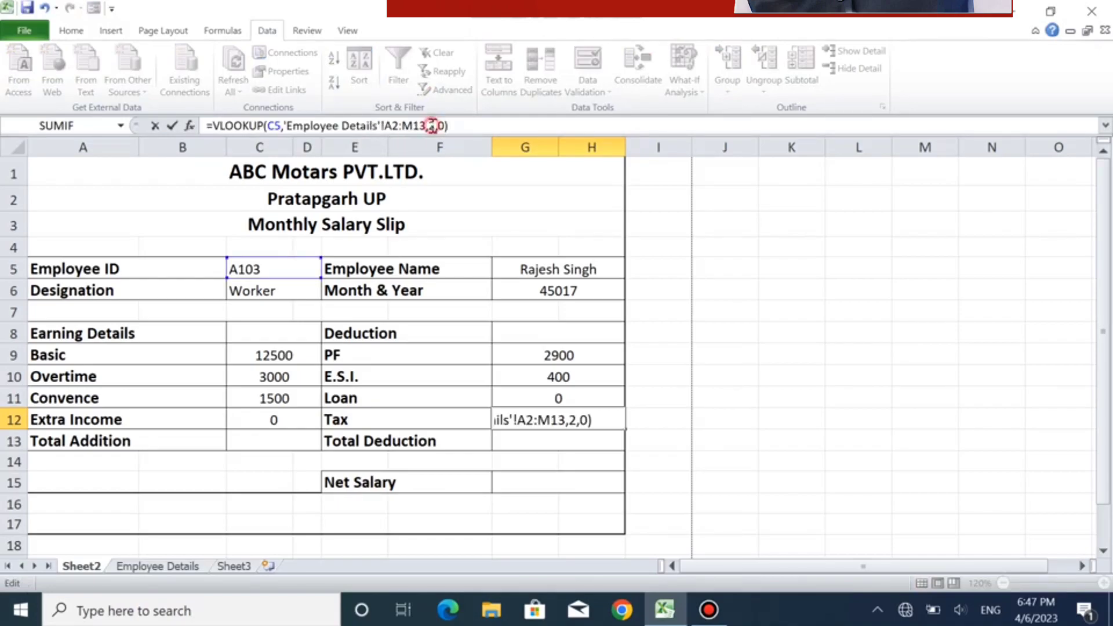
key("BackSpace")
type("11")
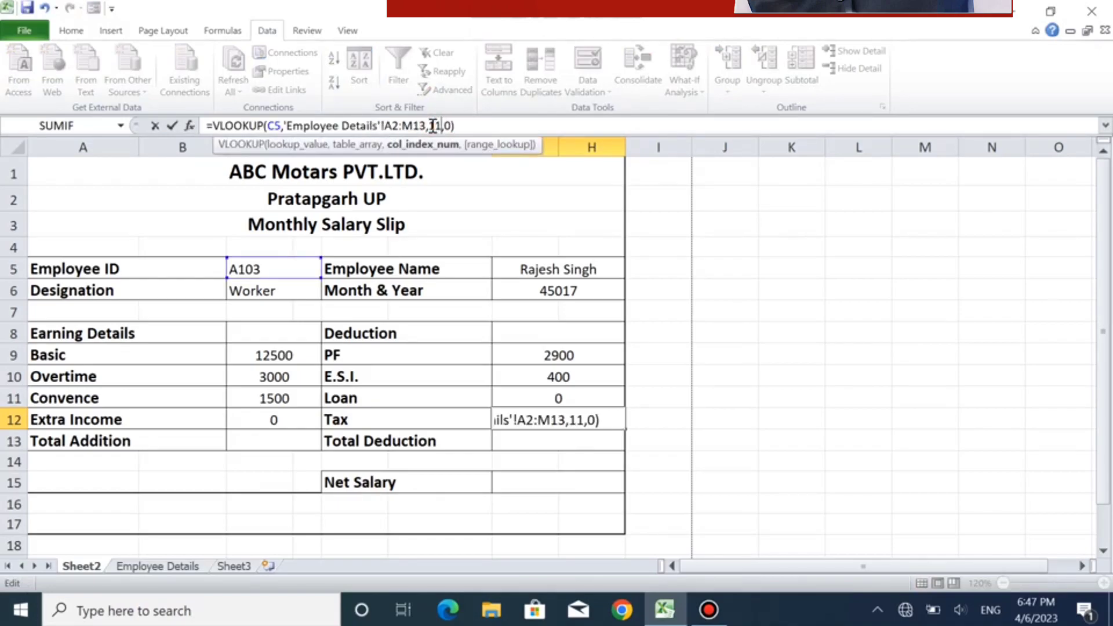
key("Return")
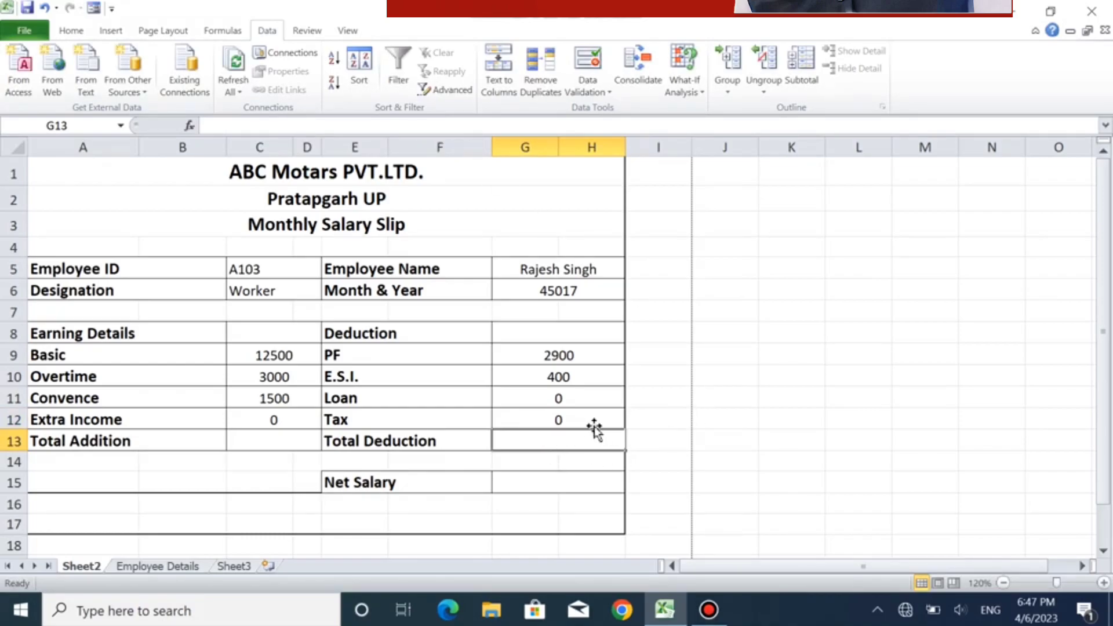
- Enter a SUM formula over C9:D12 in C13 beside Total Addition
left_click(257, 441)
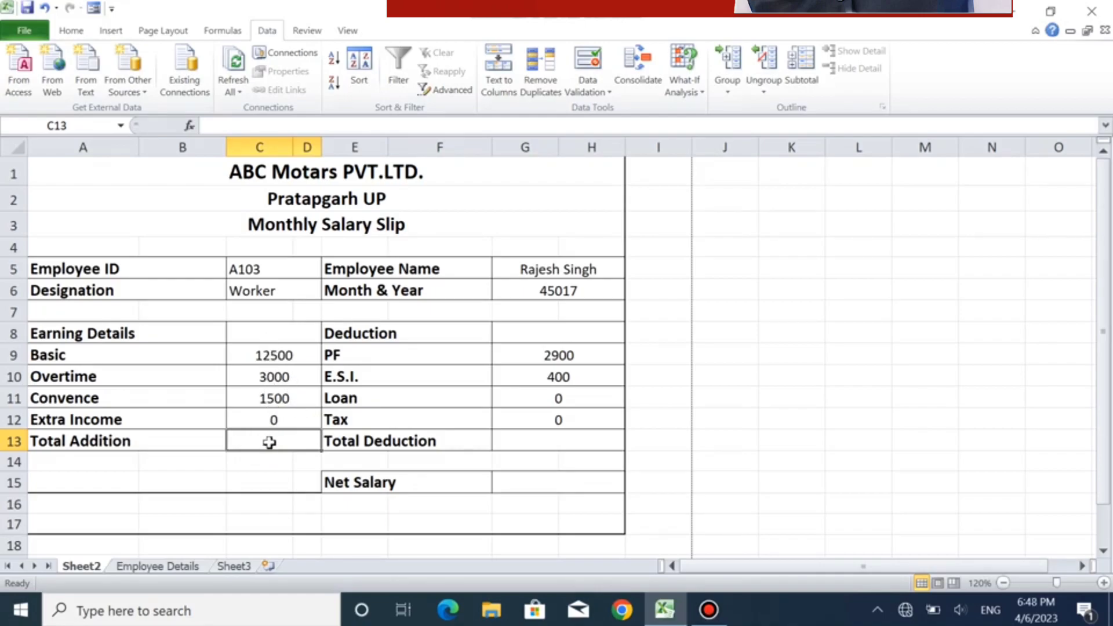
type("=")
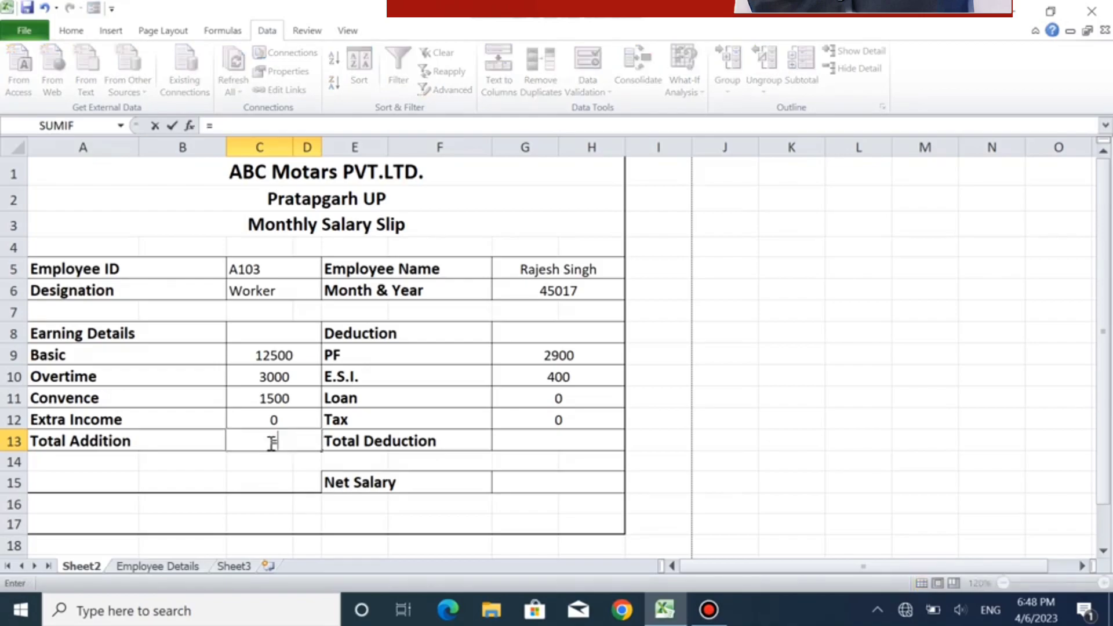
type("sum")
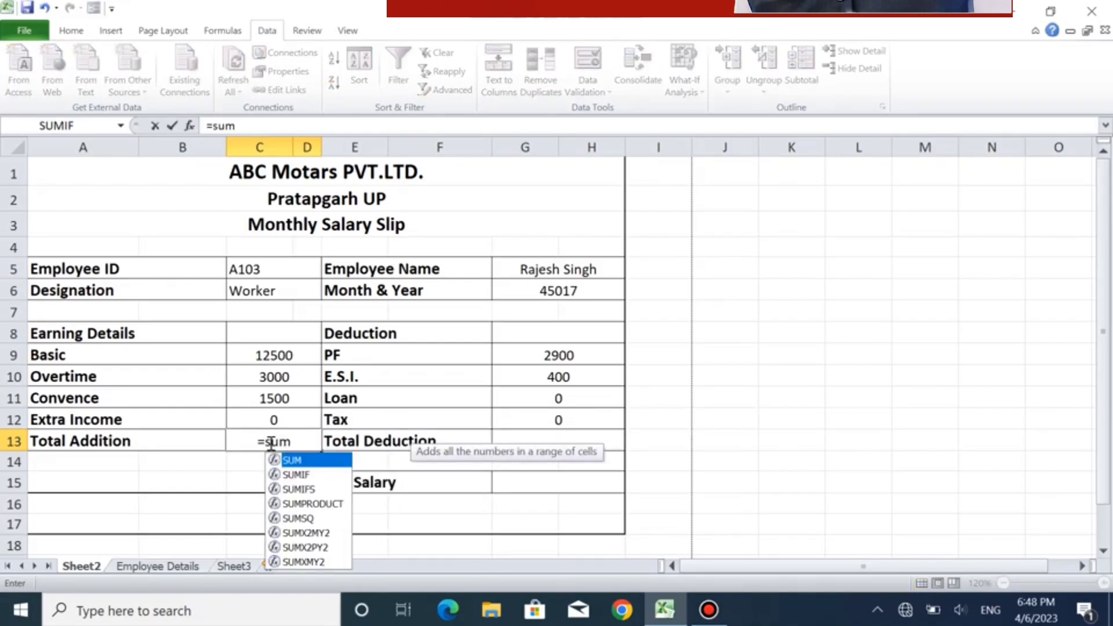
type("(")
left_click_drag(273, 355, 282, 419)
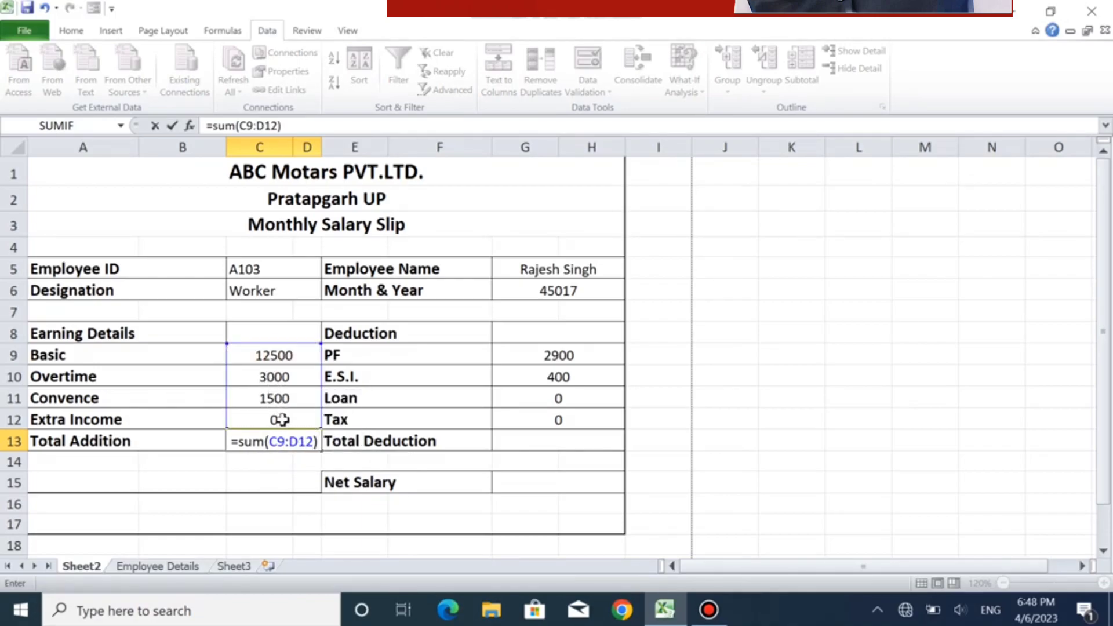
key("Return")
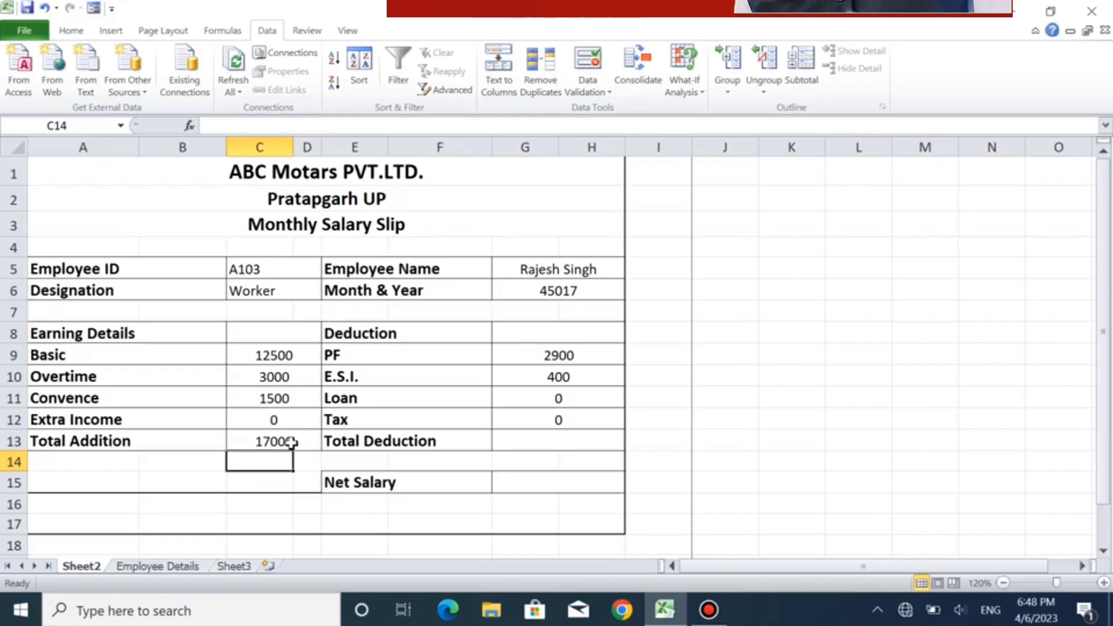
- Enter a SUM formula over G9:H12 in G13 beside Total Deduction
left_click(542, 442)
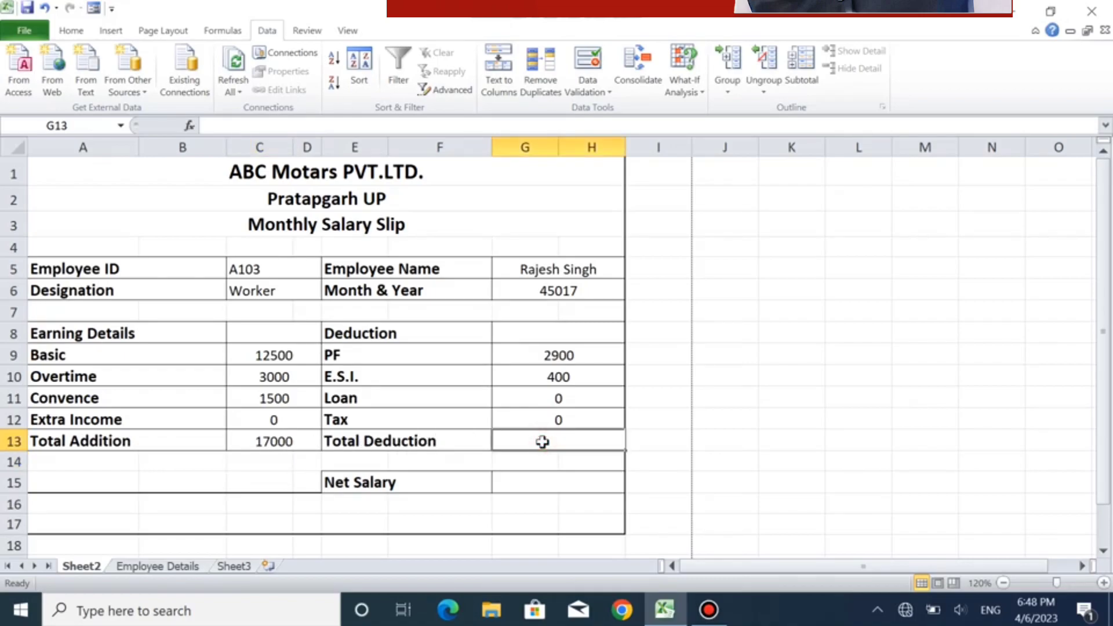
type("=su")
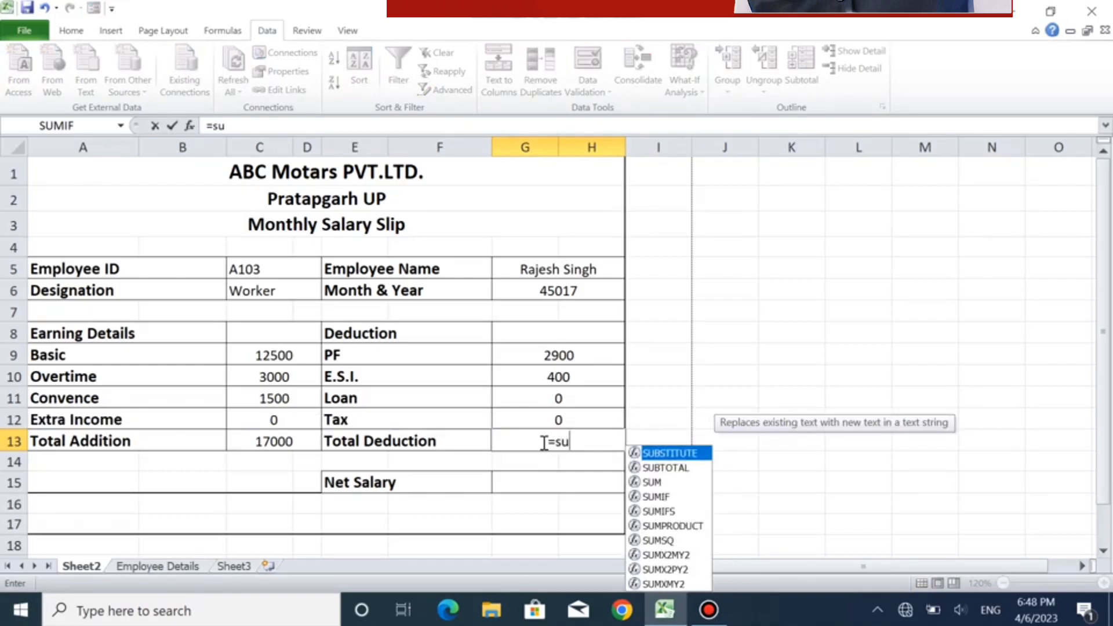
type("m(")
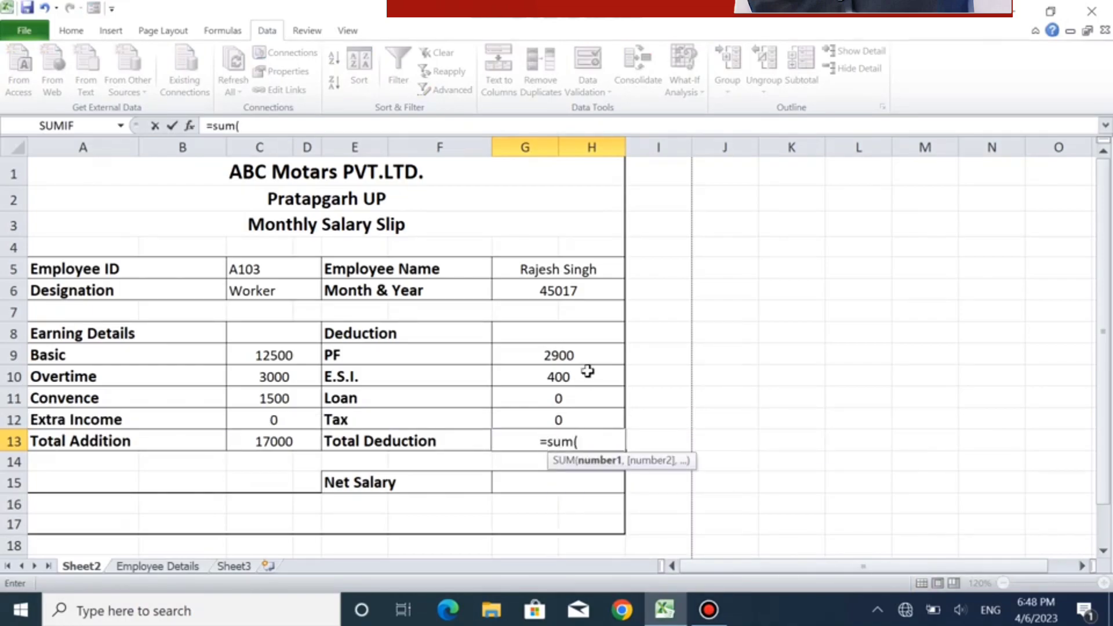
left_click_drag(566, 356, 571, 418)
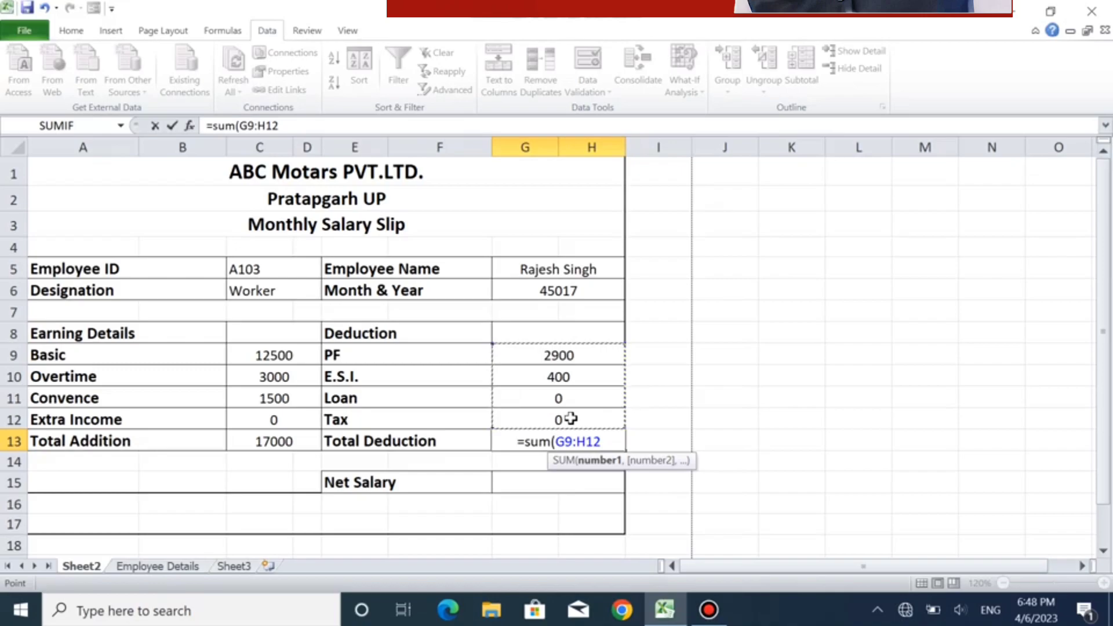
type(")")
key("Return")
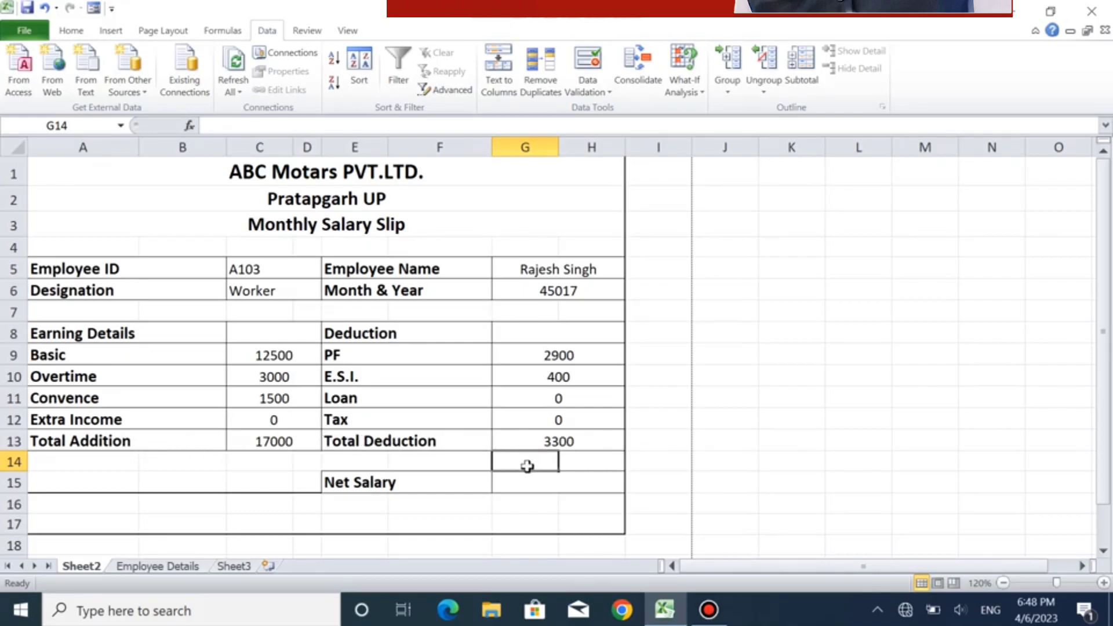
- Enter the formula =SUM(C13-G13) in G15 beside Net Salary to subtract Total Deduction from Total Addition
left_click(514, 487)
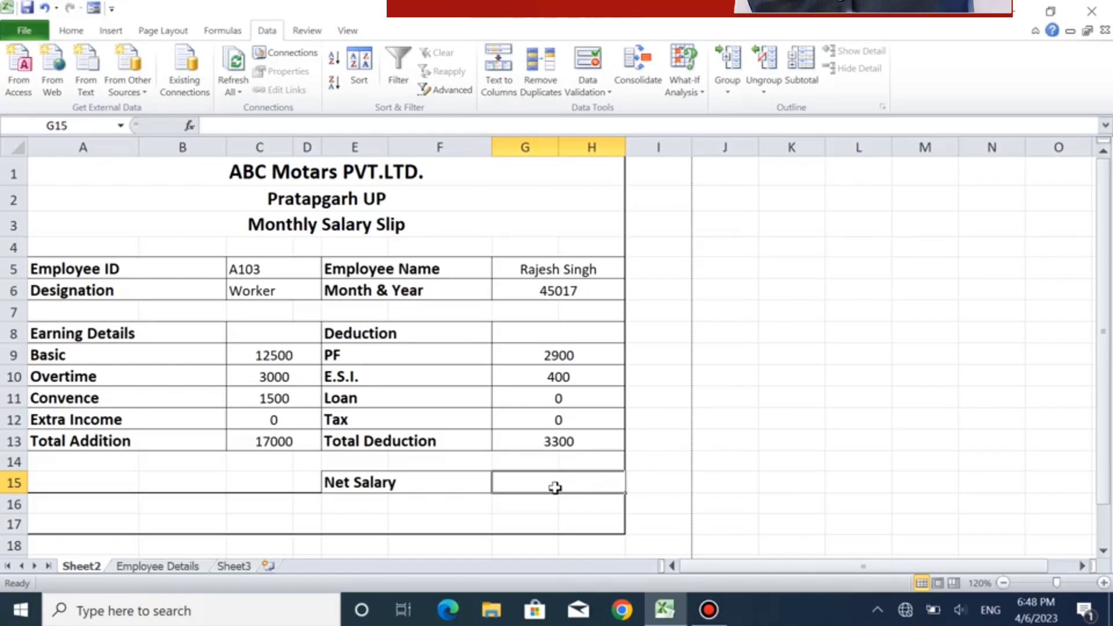
type("=")
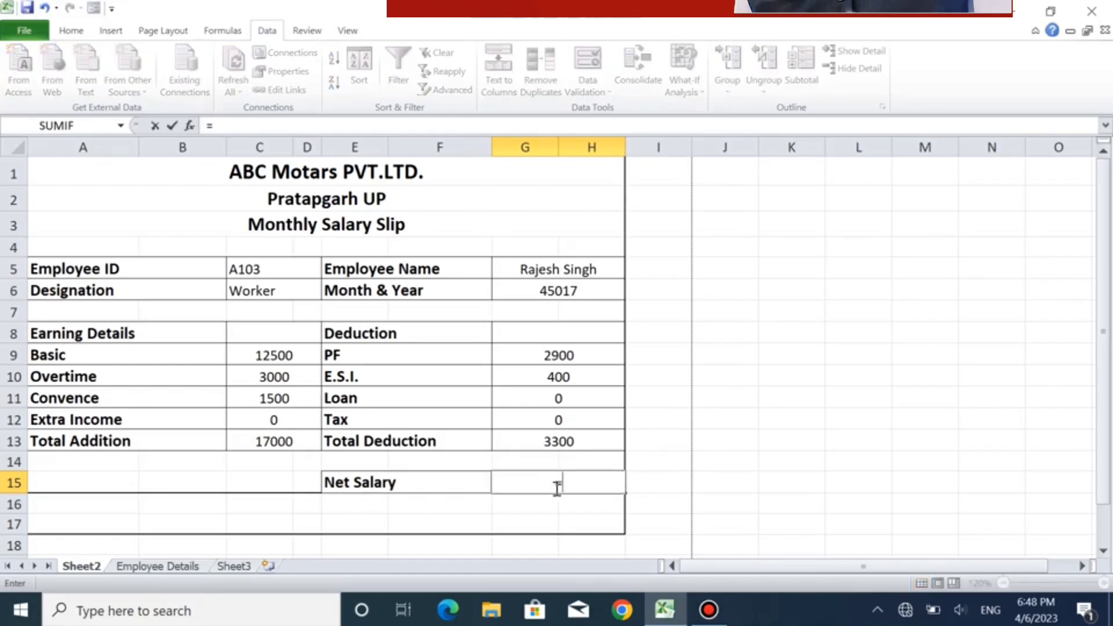
type("su")
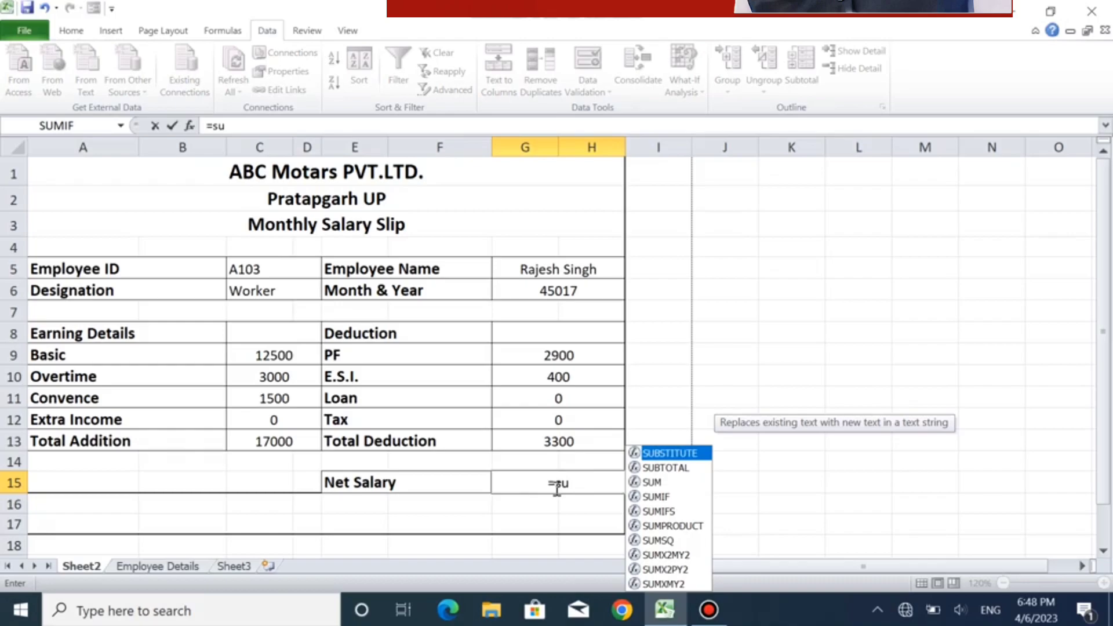
type("m(")
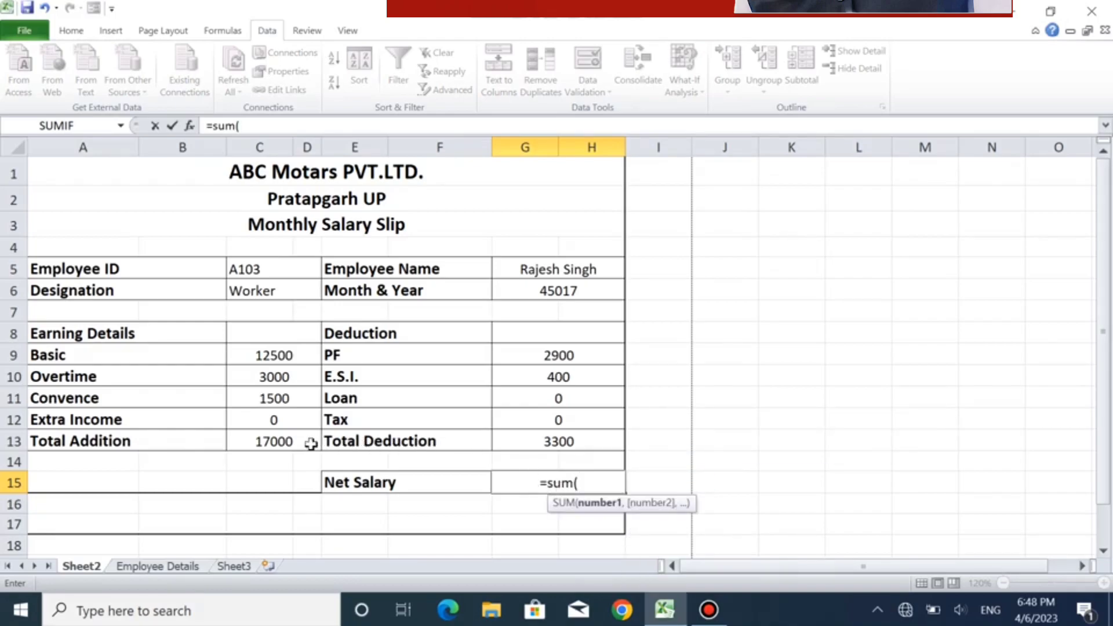
left_click(284, 442)
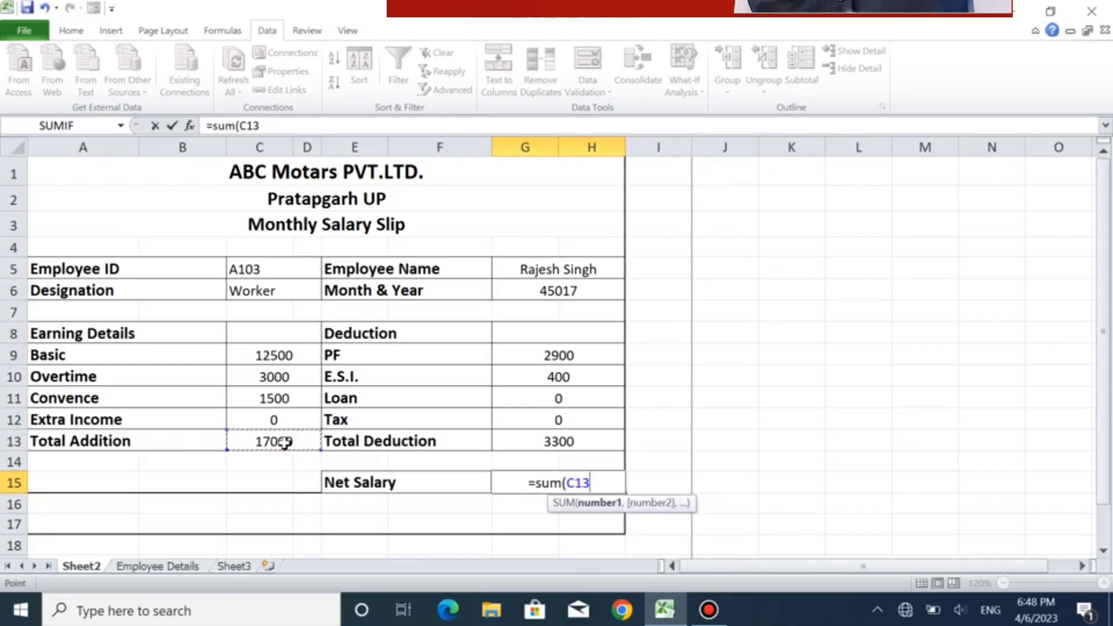
type("-")
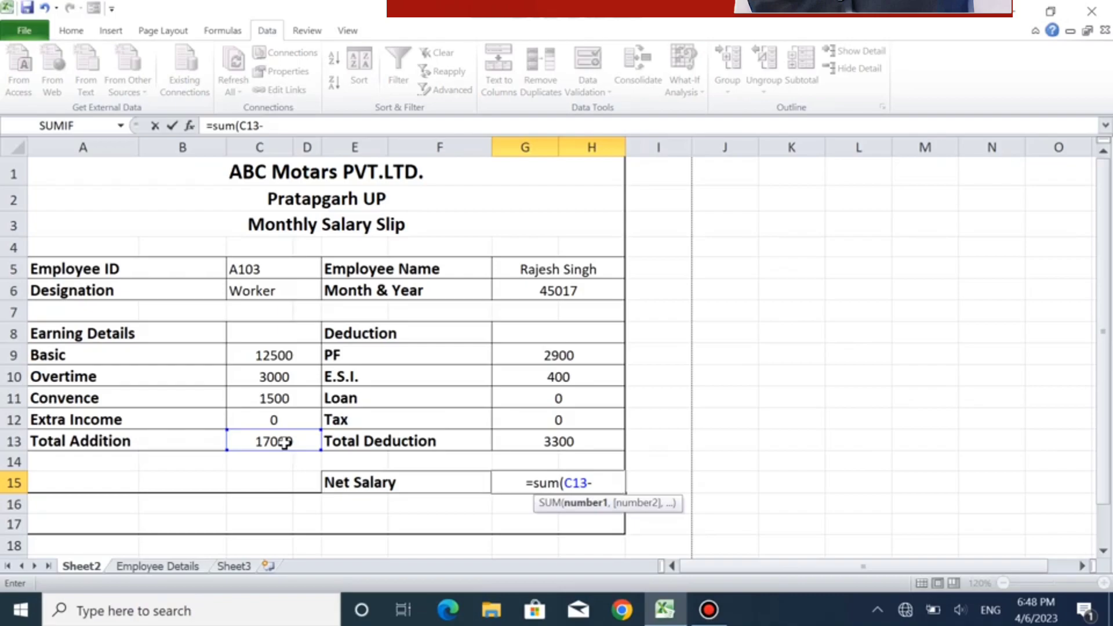
left_click(551, 442)
type(")")
key("Return")
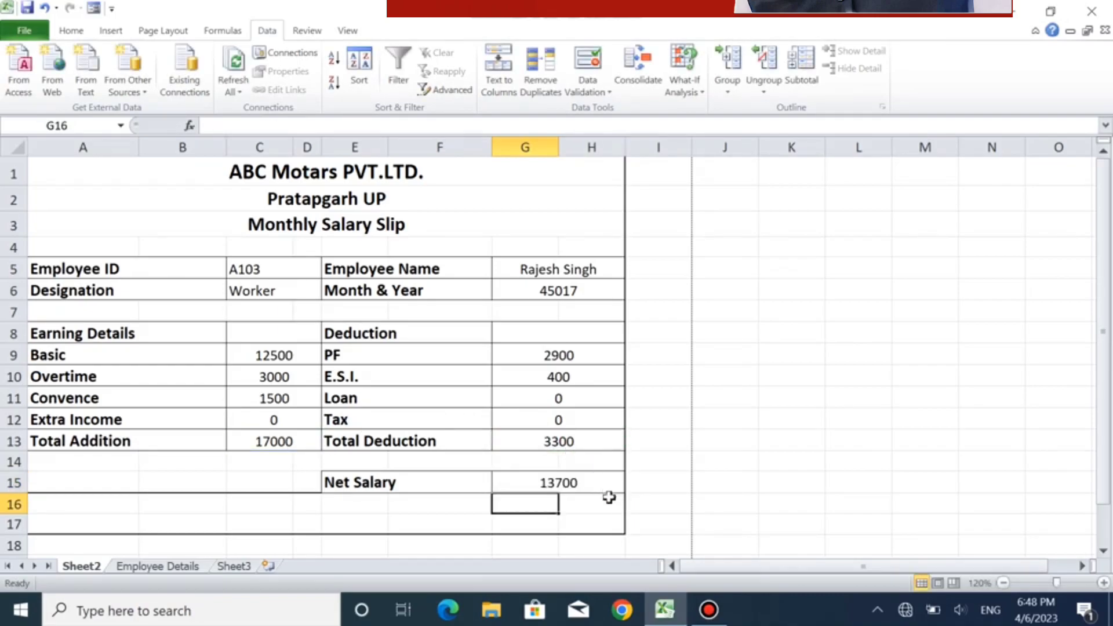
left_click(571, 482)
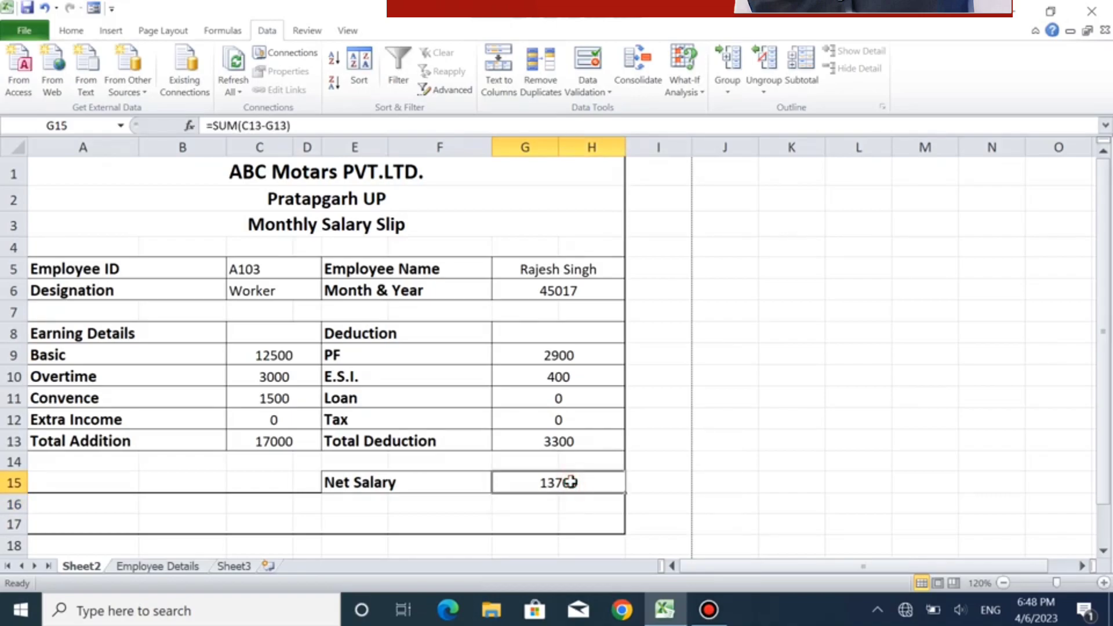
- Enter the signature label "Sing Employee" followed by a long line of dashes in A17
left_click(94, 521)
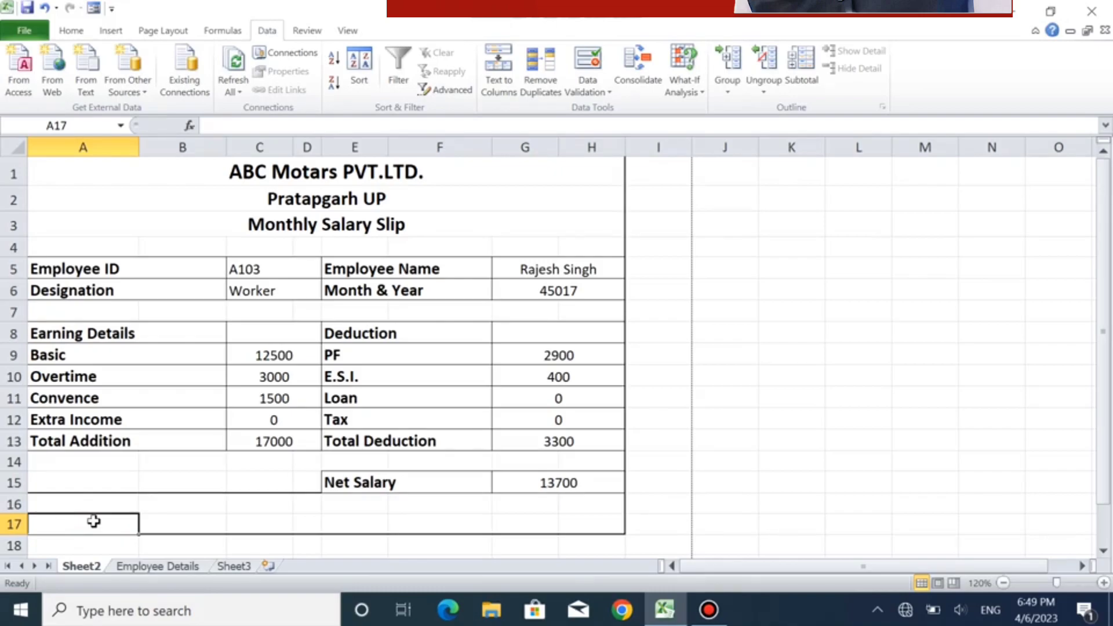
type("Sing")
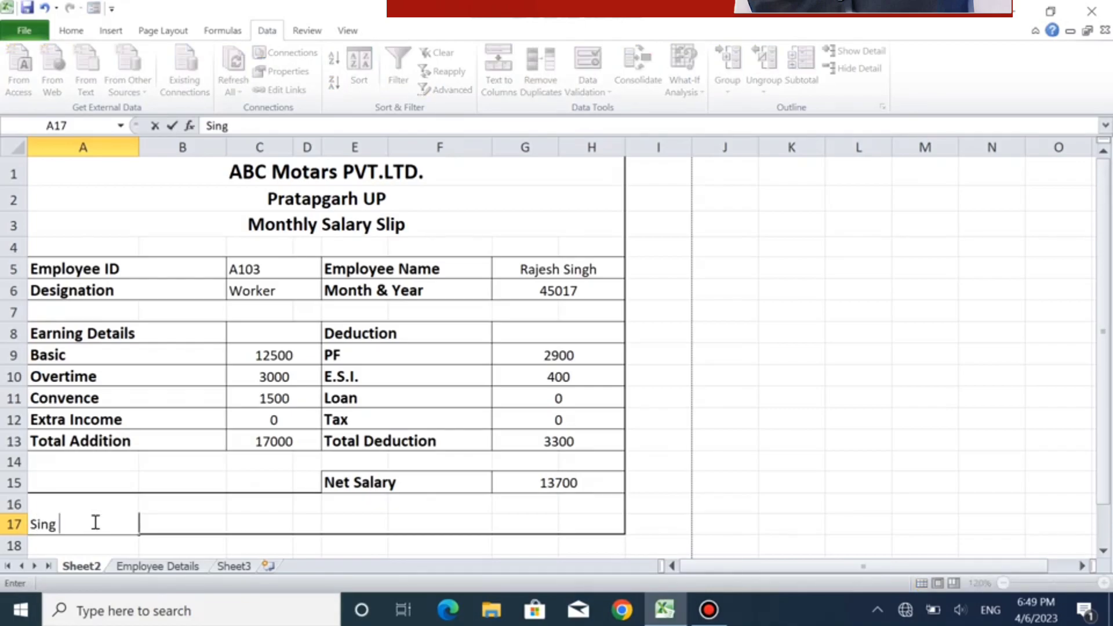
type(" Employee")
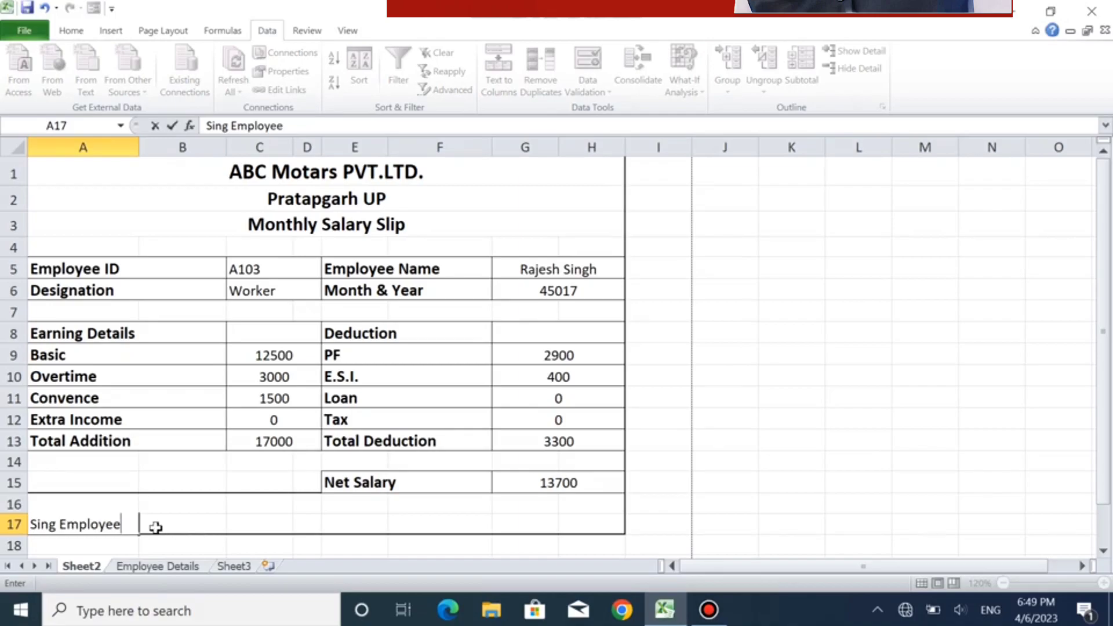
type("---------------------------------")
key("Tab")
key("Tab")
key("Tab")
key("Tab")
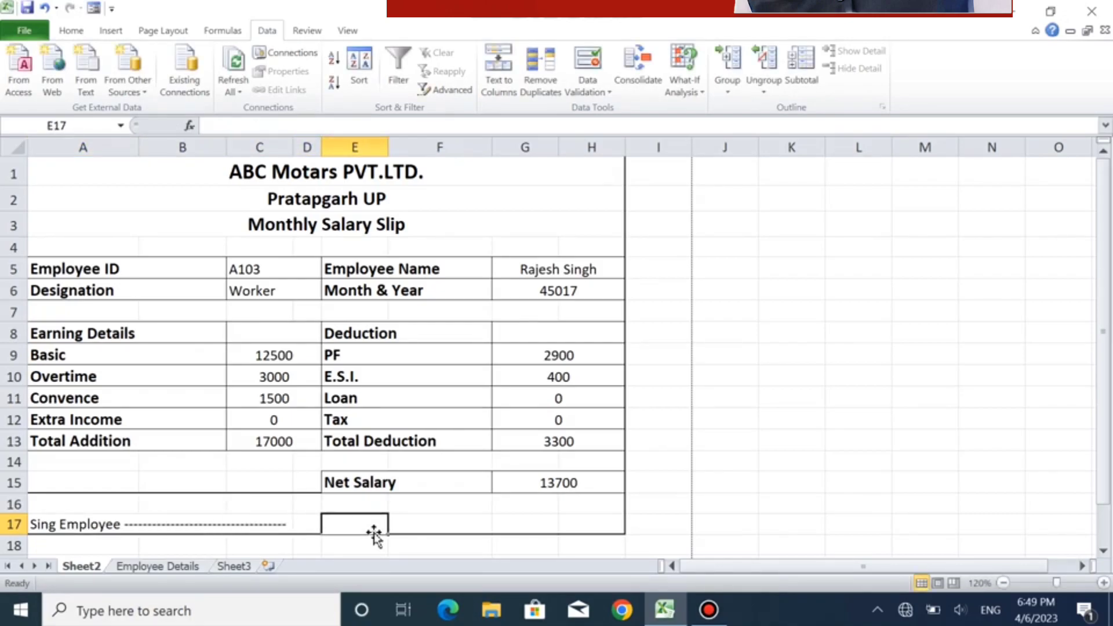
- Enter "Date" followed by a short line of dashes in E17
type("Date")
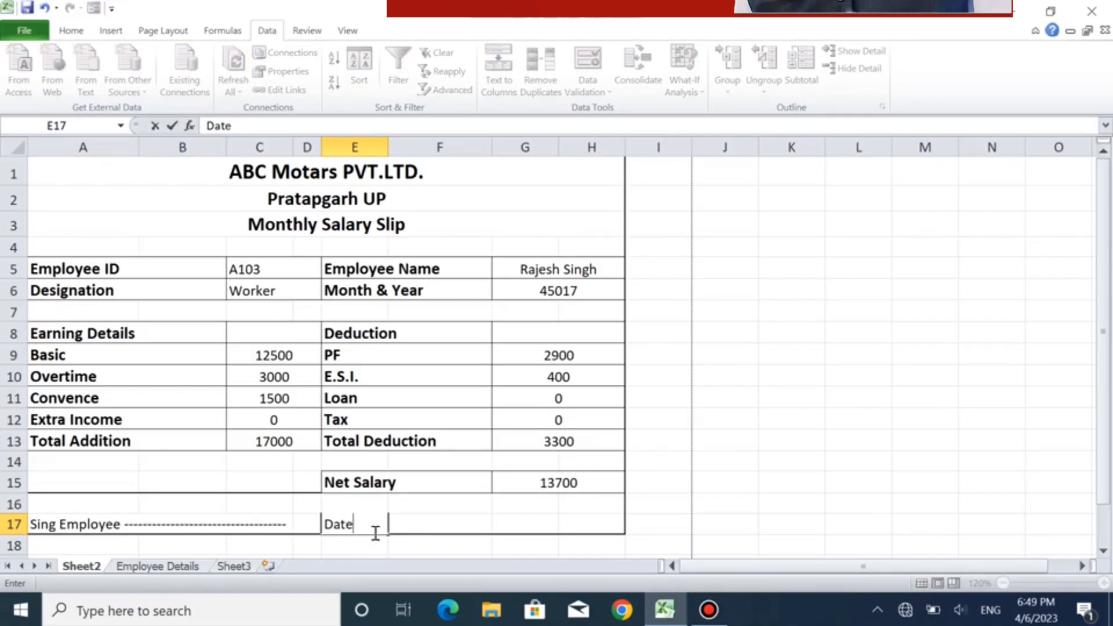
type("---------------")
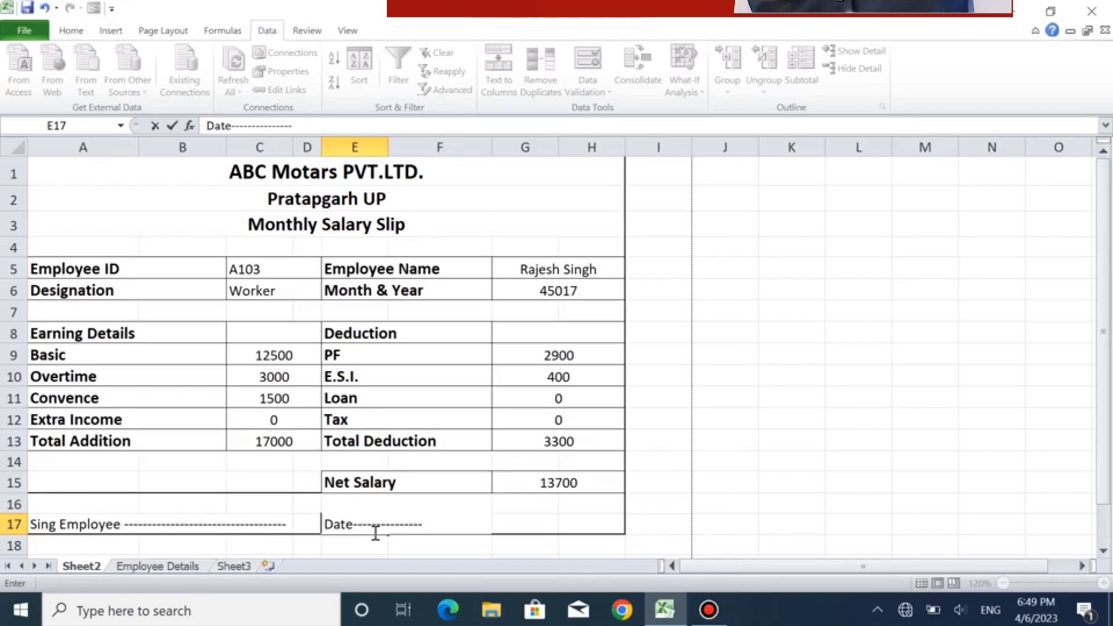
- Enter the label "Sing" in G17 on the signature row
left_click(542, 522)
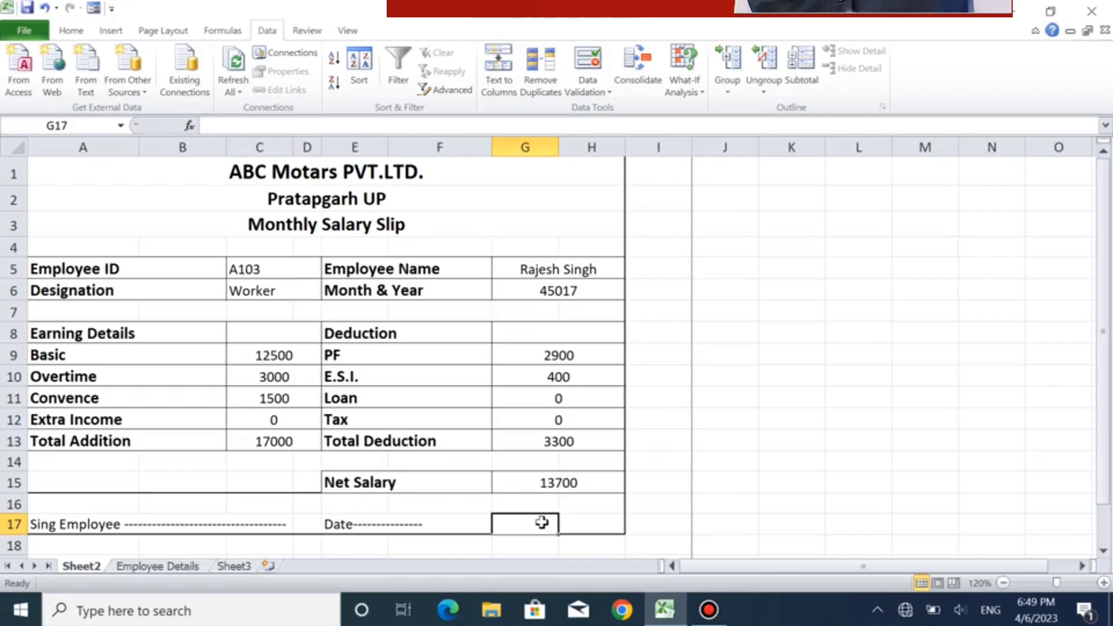
type("Shee")
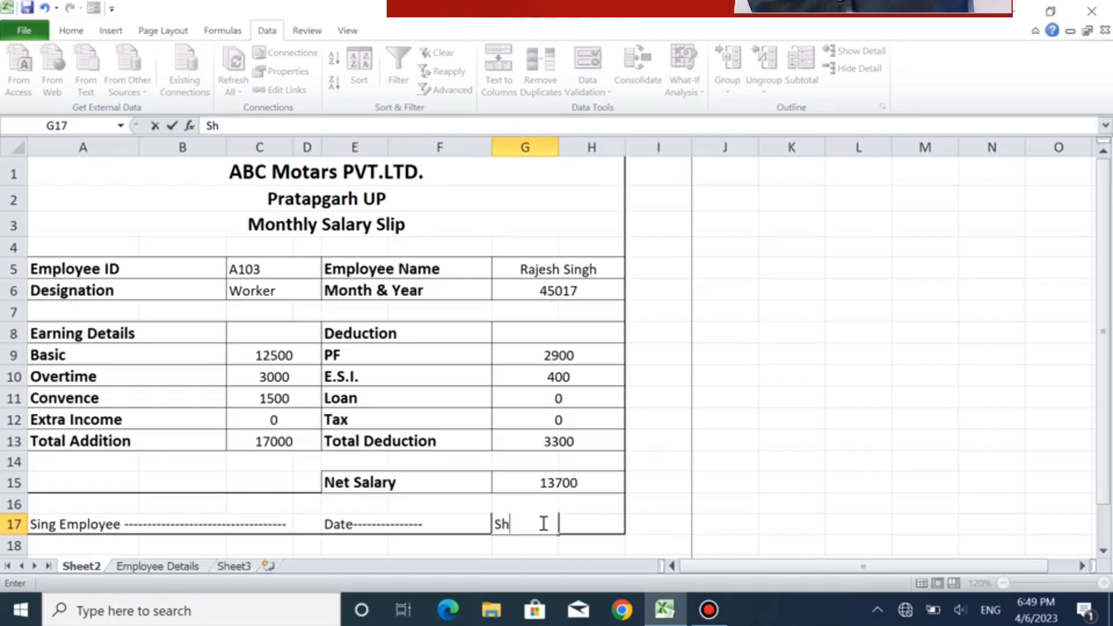
key("BackSpace")
key("BackSpace")
key("BackSpace")
key("BackSpace")
type("Sing")
left_click(596, 524)
- Merge and center G17:H17 around the "Sing" label
left_click(529, 524)
left_click_drag(567, 519, 595, 515)
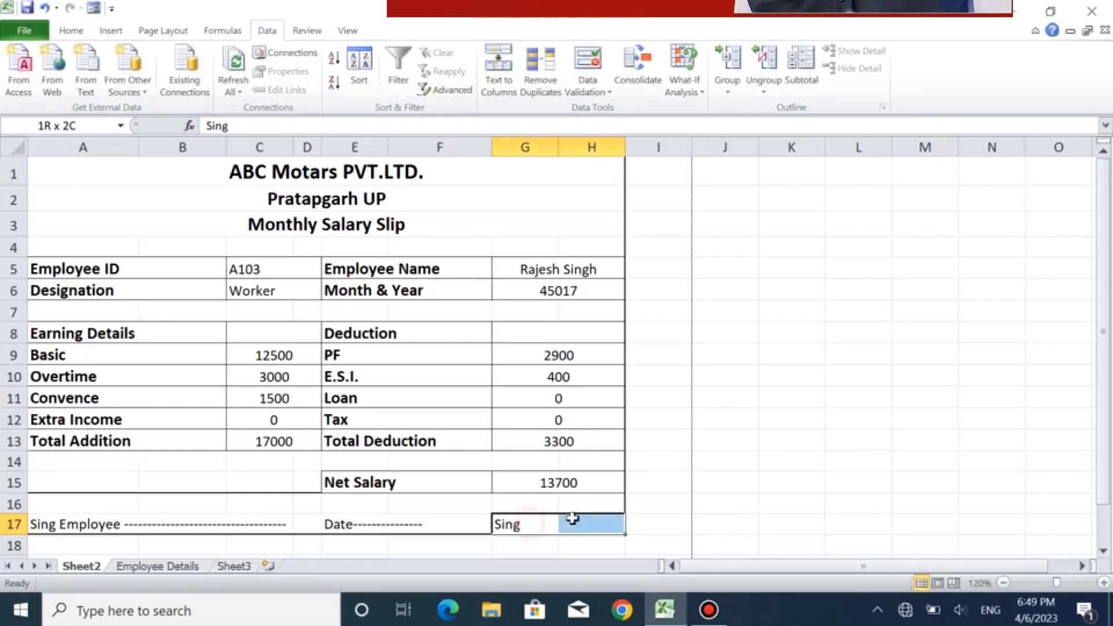
left_click(87, 30)
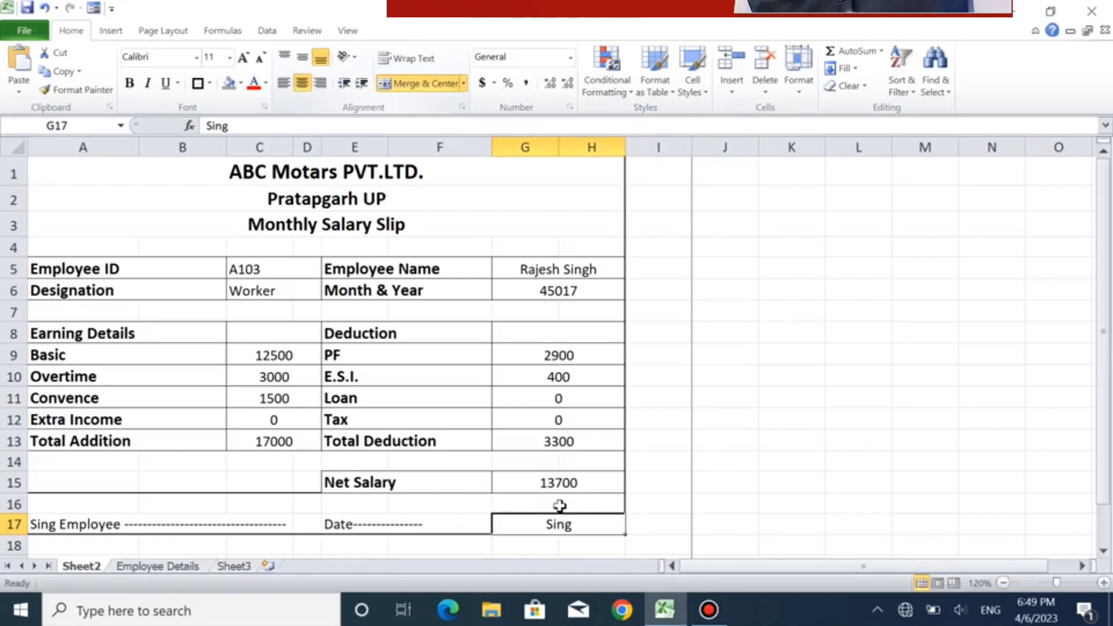
left_click(522, 503)
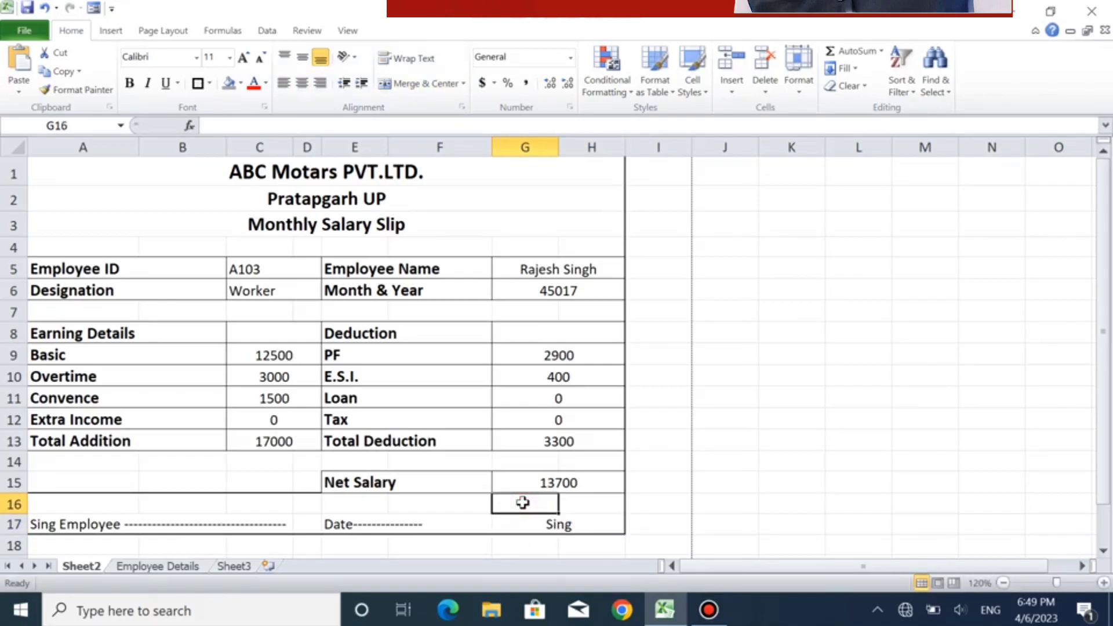
- Test the slip's lookups by choosing the fifth, ninth and eleventh employee IDs in turn from the list in C5
left_click(284, 274)
left_click(324, 271)
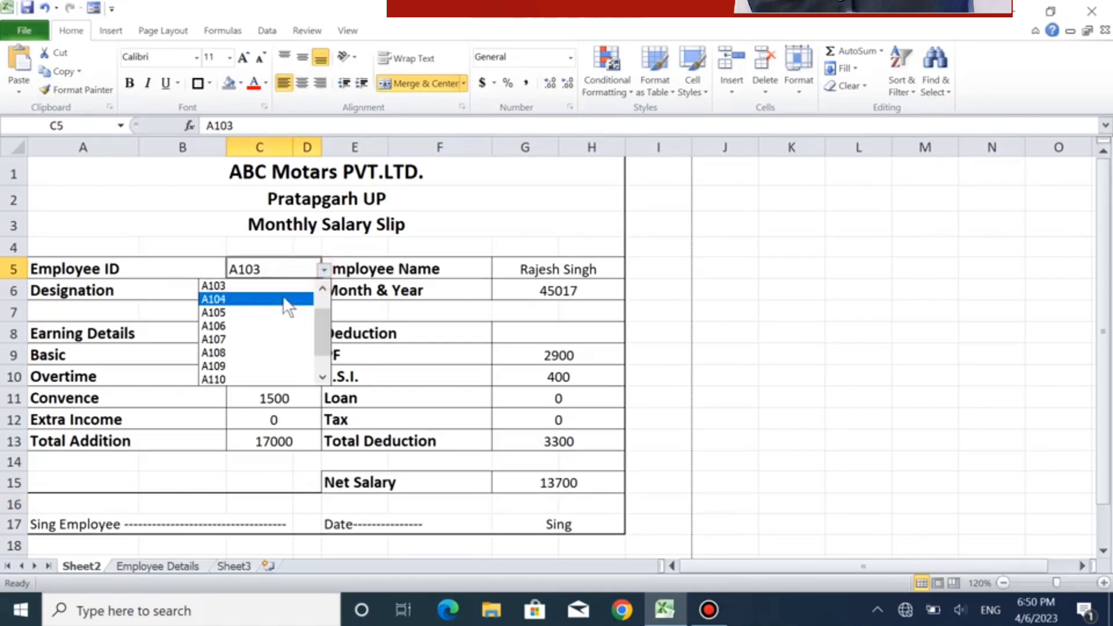
left_click(269, 311)
left_click(324, 270)
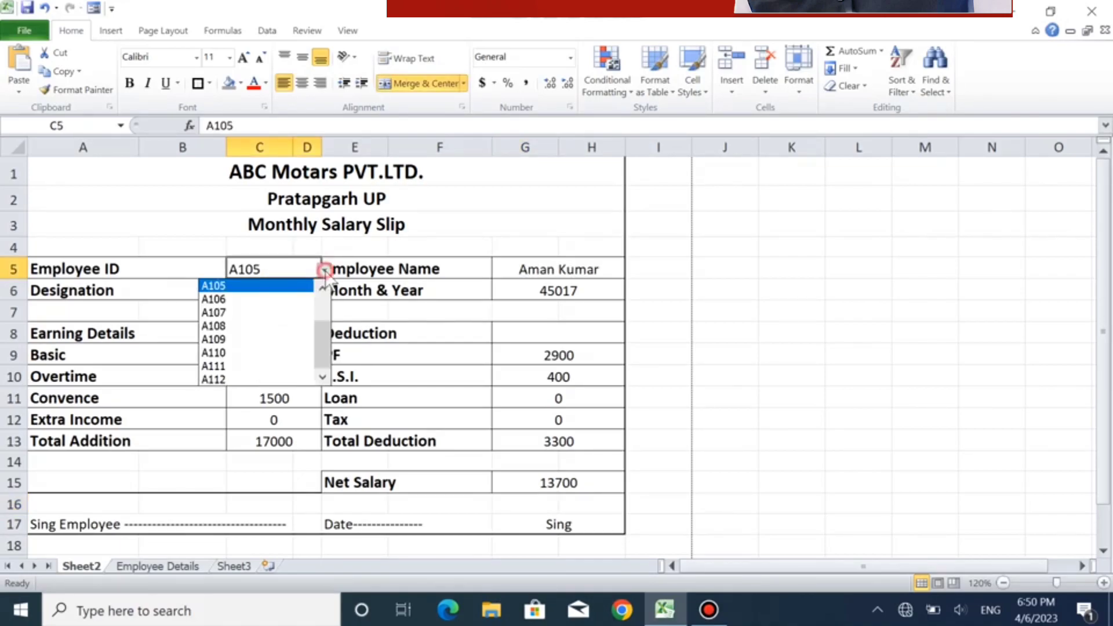
left_click(251, 342)
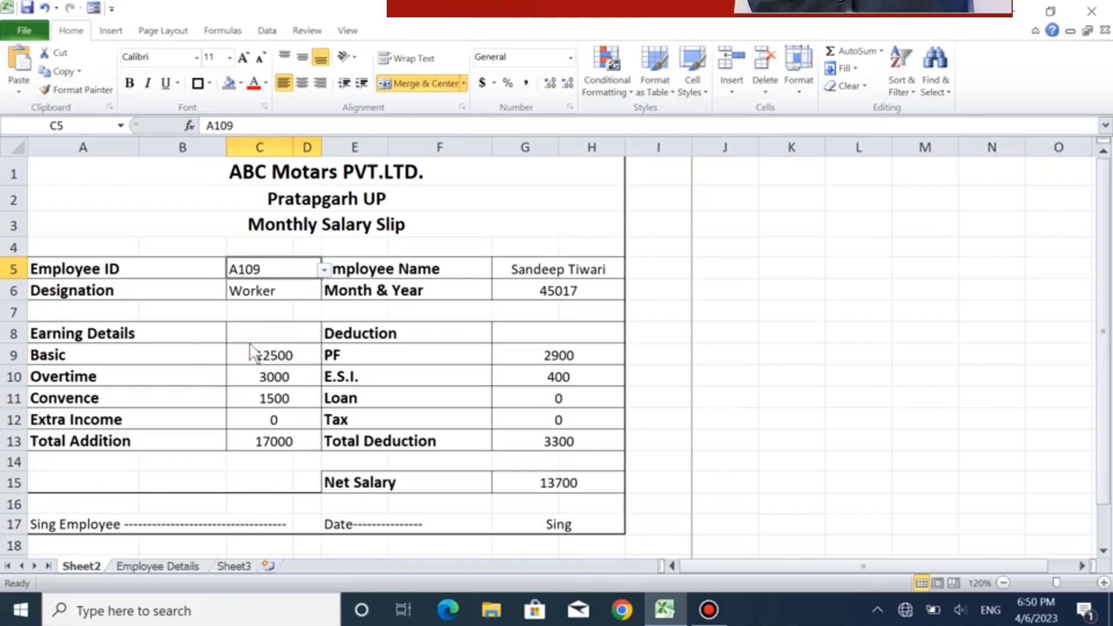
left_click(324, 271)
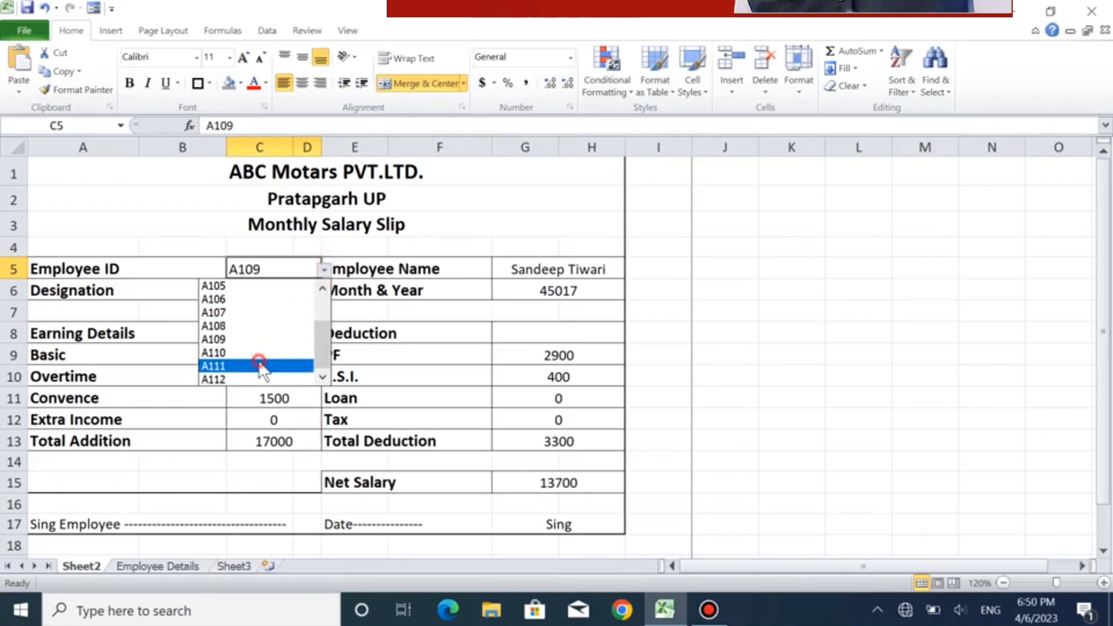
left_click(267, 365)
- Set the Employee ID in C5 to the first entry of its list
left_click(324, 270)
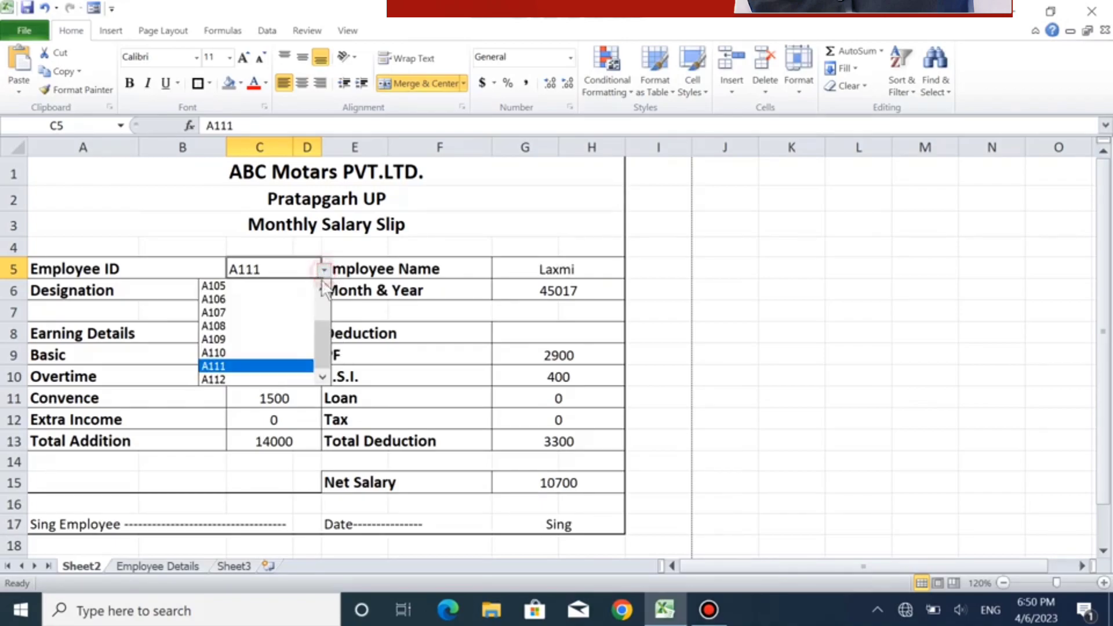
left_click_drag(323, 351, 318, 278)
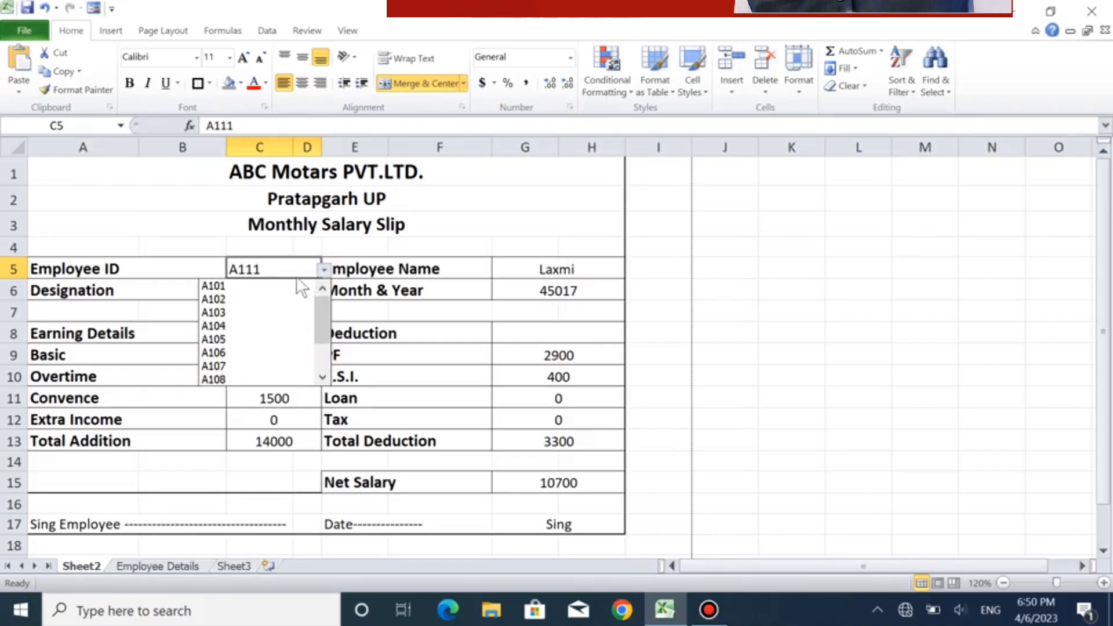
left_click(276, 286)
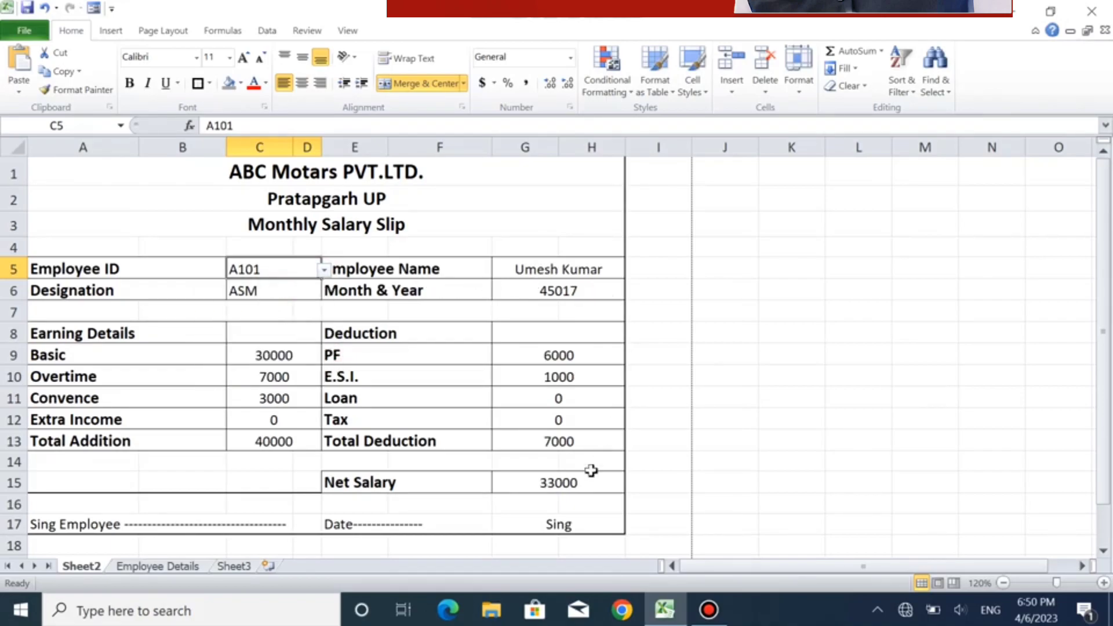